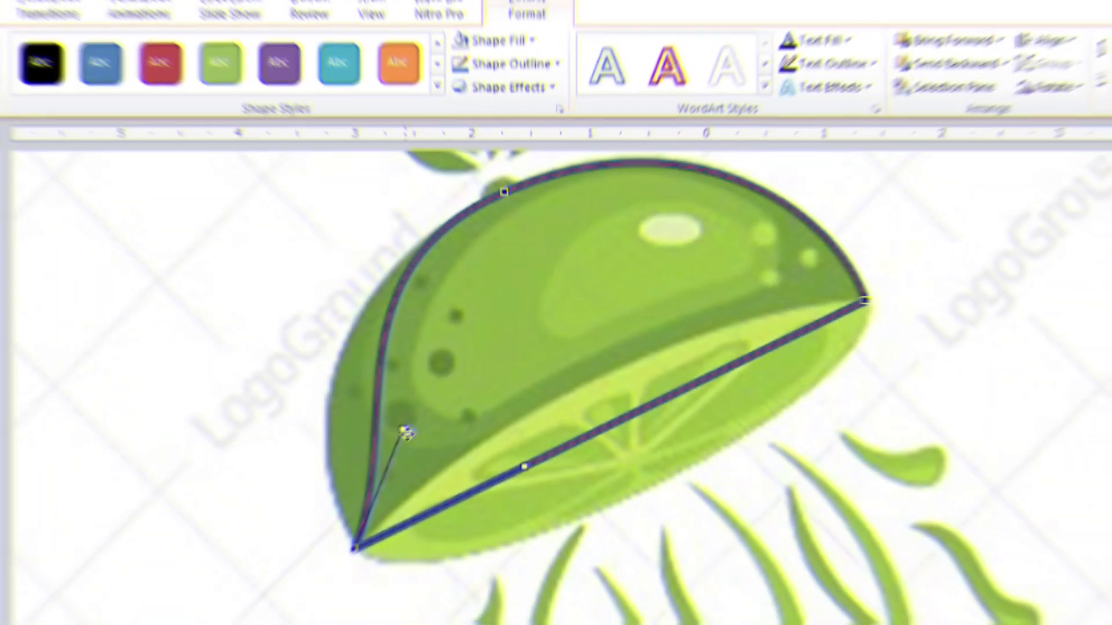
# Bend the outline's left curve outward, apply olive green, and select more tentacle shapes.
pyautogui.moveTo(397, 427); pyautogui.dragTo(303, 451)
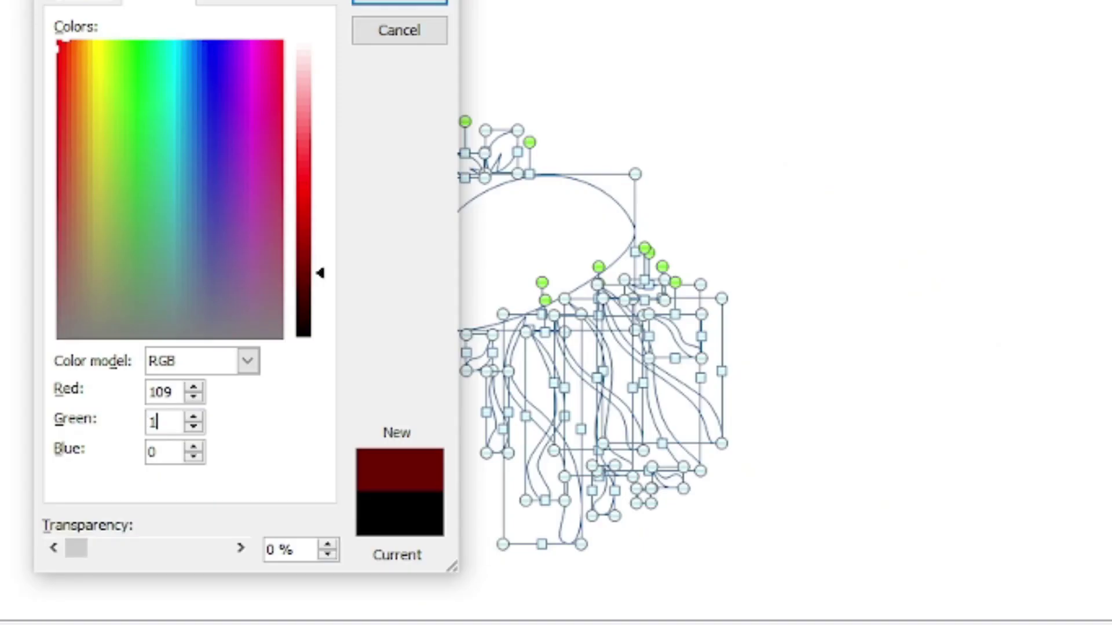
pyautogui.write('42')
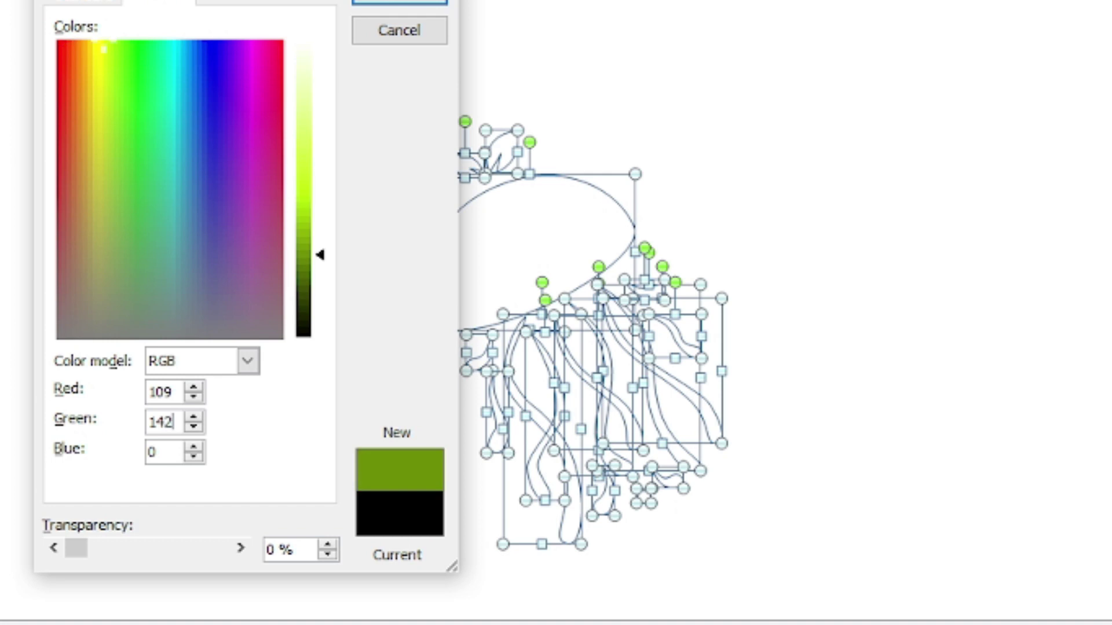
pyautogui.write('66')
pyautogui.click(425, 3)
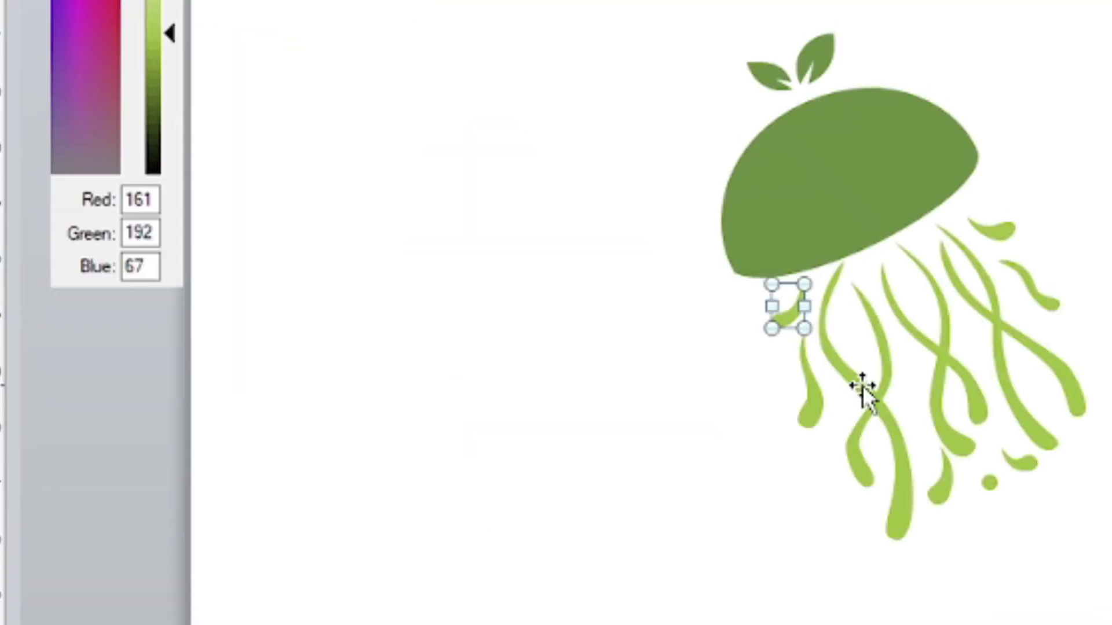
pyautogui.keyDown('shift'); pyautogui.click(863, 388); pyautogui.keyUp('shift')
pyautogui.keyDown('shift'); pyautogui.click(990, 310); pyautogui.keyUp('shift')
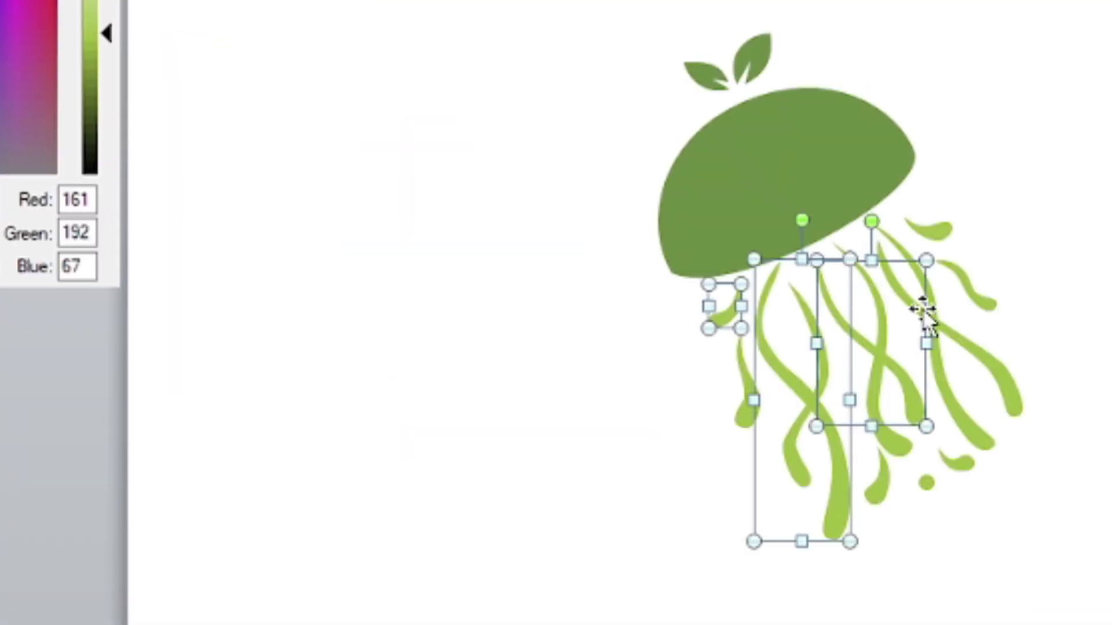
pyautogui.keyDown('shift'); pyautogui.click(967, 292); pyautogui.keyUp('shift')
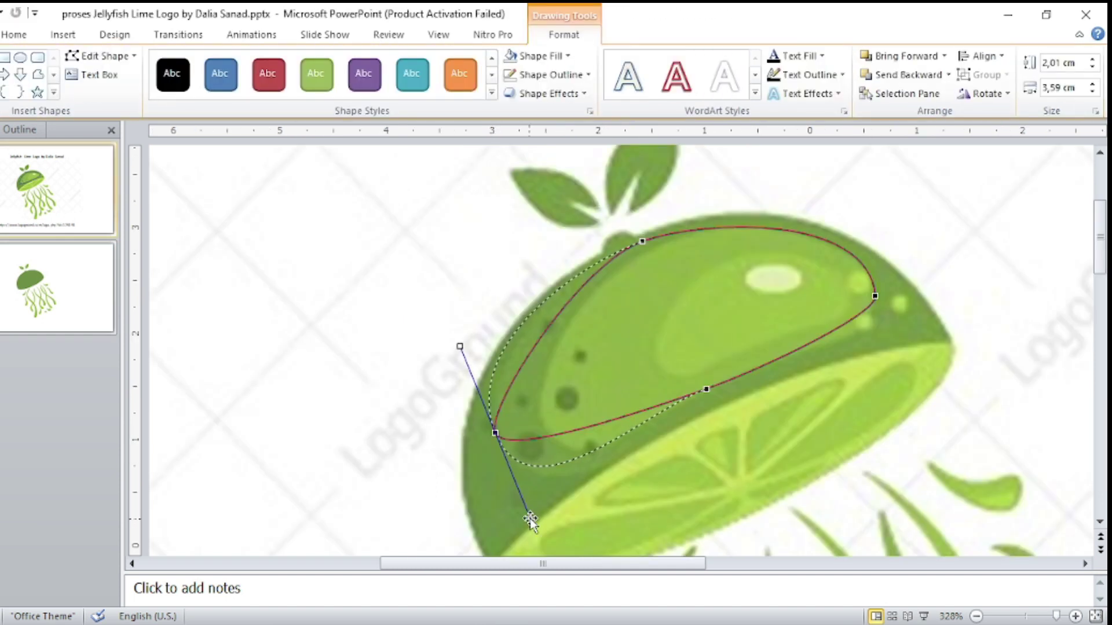
# Snap the outline's left and bottom vertices onto the lime edge and open gradient fill settings.
pyautogui.moveTo(505, 455); pyautogui.dragTo(502, 451)
pyautogui.moveTo(706, 389); pyautogui.dragTo(692, 396)
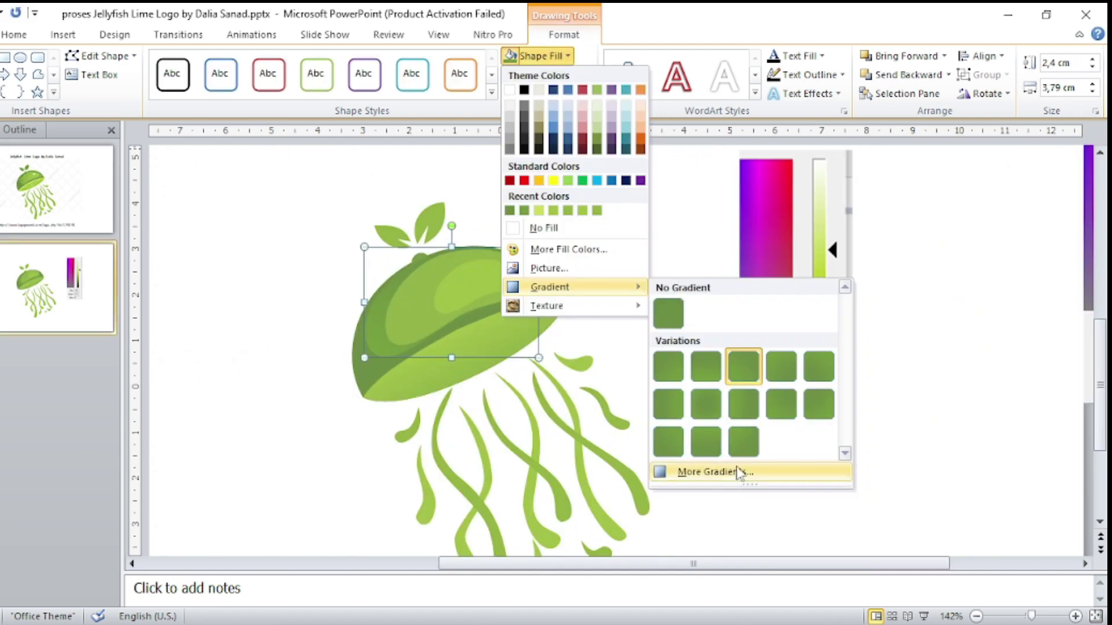
pyautogui.click(740, 470)
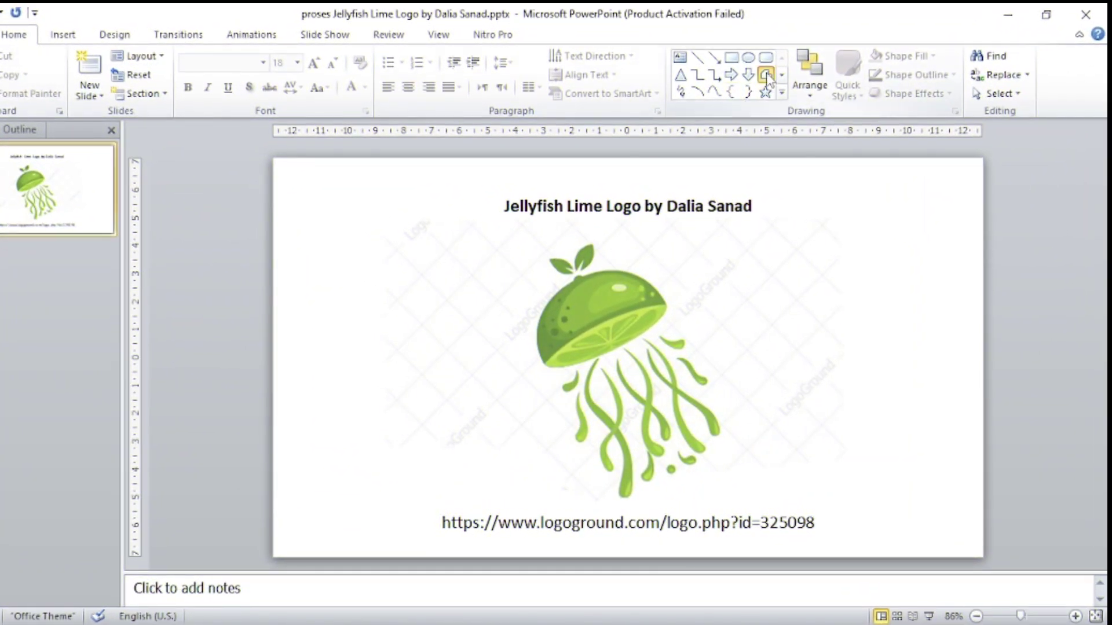
# Draw a freeform triangle over the lime's top, right tip and bottom-left, set to No Fill.
pyautogui.click(765, 74)
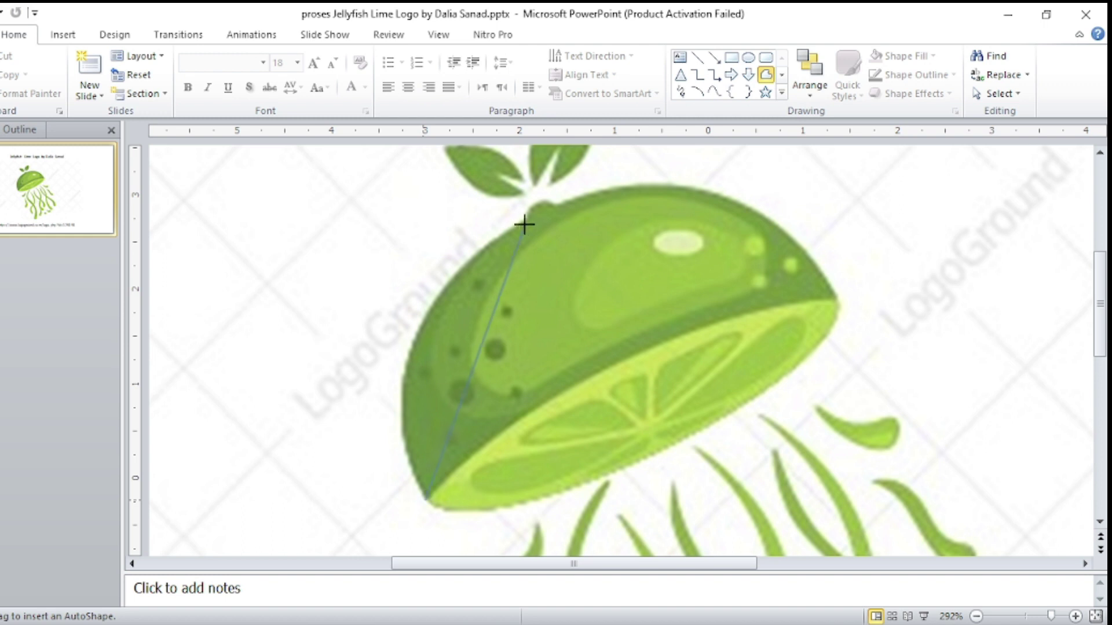
pyautogui.click(541, 210)
pyautogui.click(837, 299)
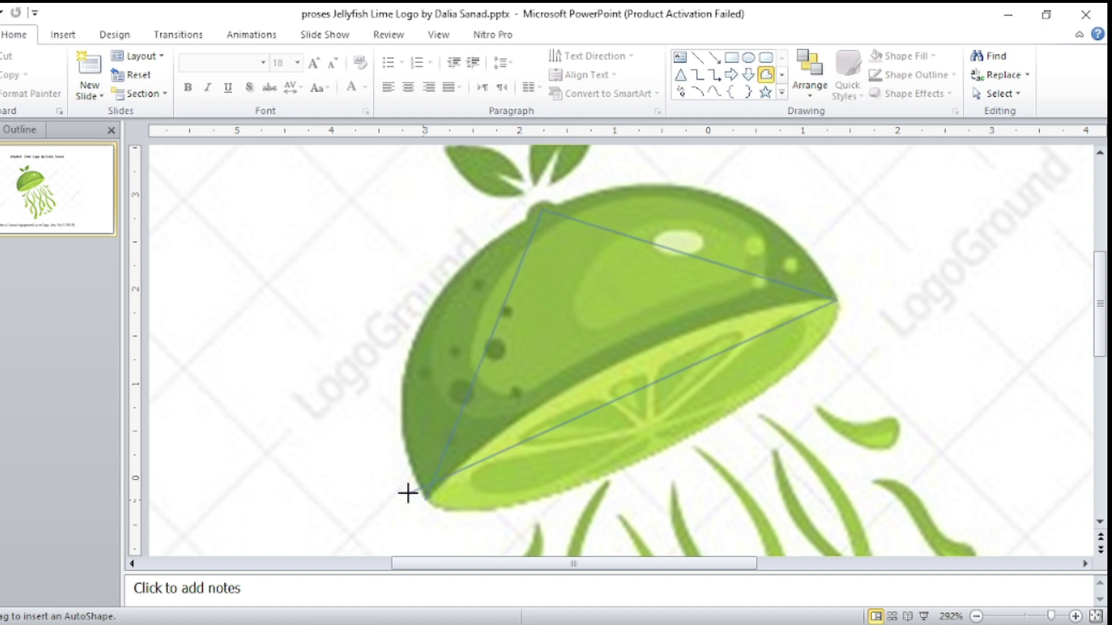
pyautogui.click(426, 498)
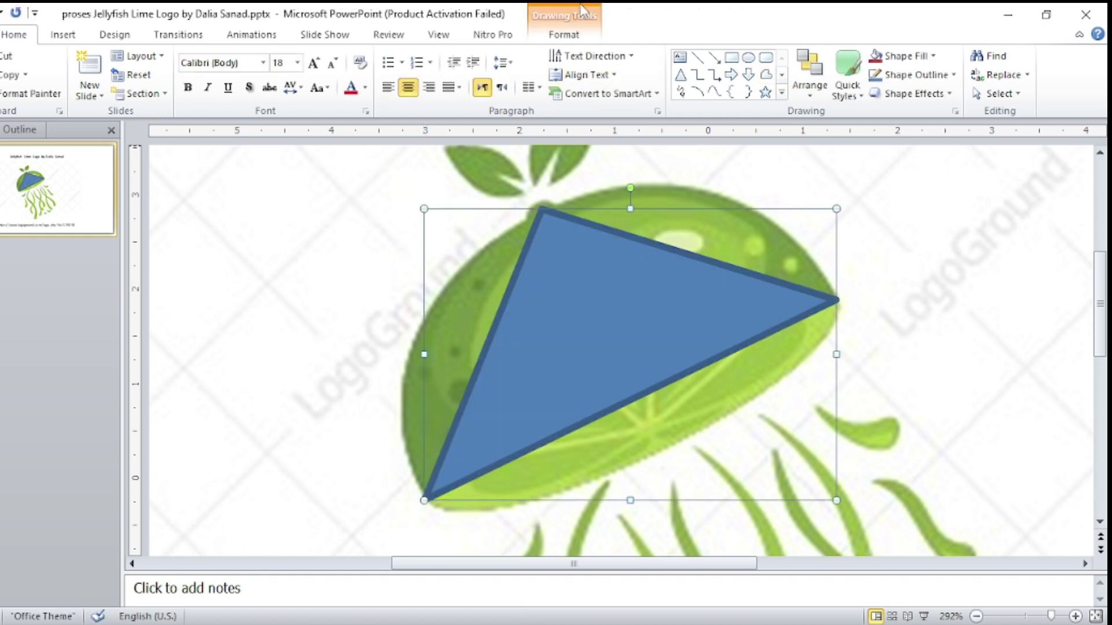
pyautogui.click(574, 34)
pyautogui.click(540, 56)
pyautogui.click(564, 197)
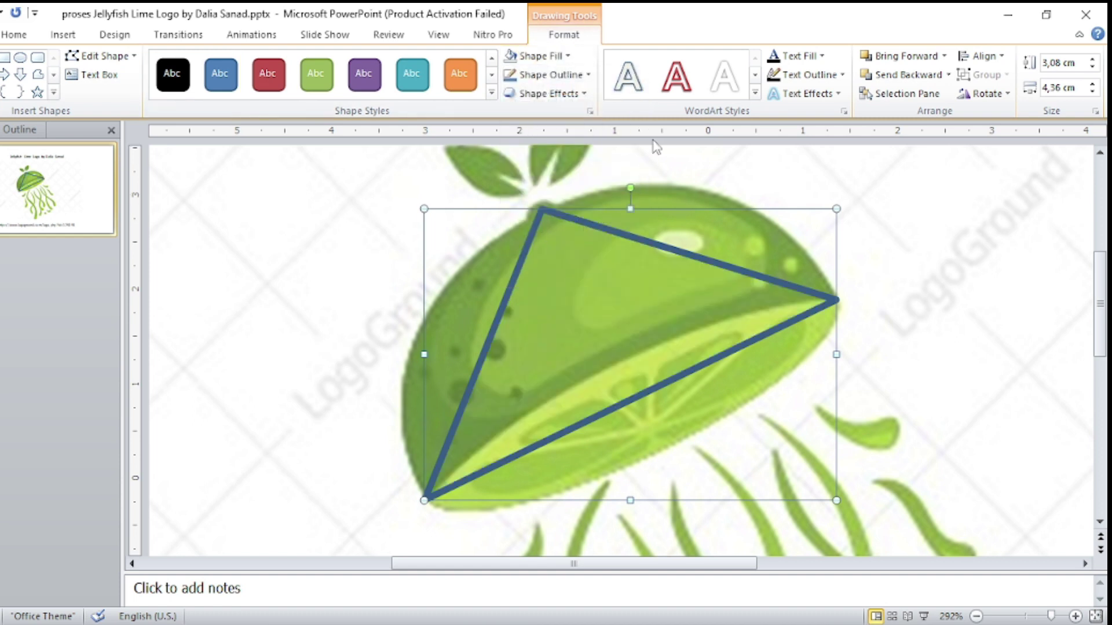
# Edit the triangle's points into a curved dome, removing the extra bottom vertex.
pyautogui.click(98, 56)
pyautogui.click(107, 87)
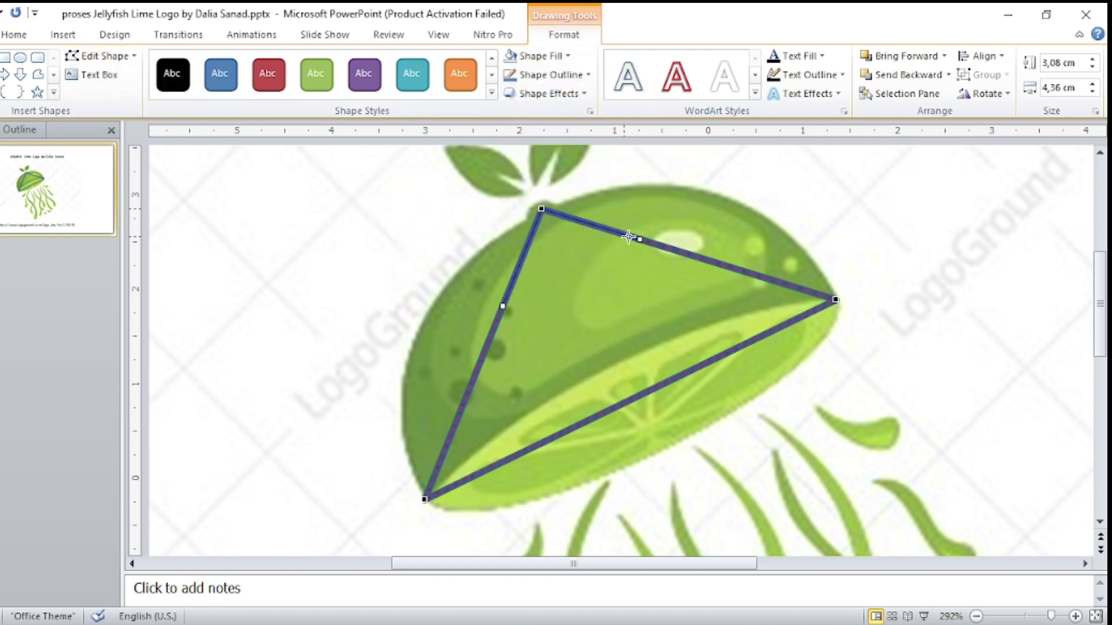
pyautogui.scroll(1, 629, 237)
pyautogui.moveTo(690, 144); pyautogui.dragTo(690, 198)
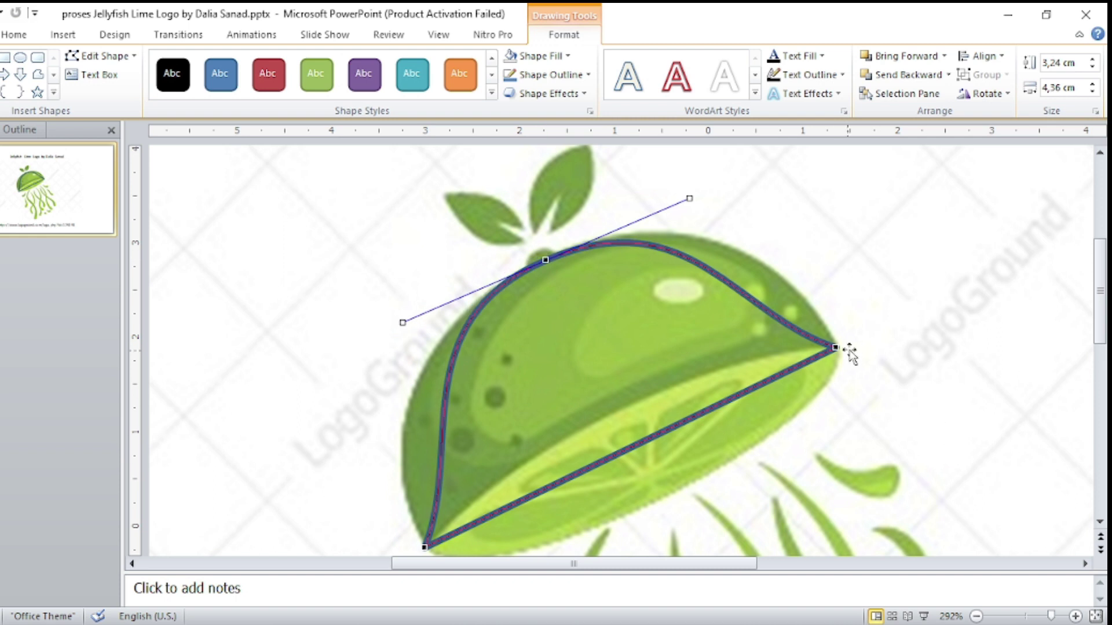
pyautogui.moveTo(744, 317); pyautogui.dragTo(811, 266)
pyautogui.scroll(-2, 703, 322)
pyautogui.moveTo(463, 373)
pyautogui.mouseDown()
pyautogui.moveTo(395, 391)
pyautogui.moveTo(372, 384)
pyautogui.mouseUp()
pyautogui.keyDown('ctrl'); pyautogui.click(561, 399); pyautogui.keyUp('ctrl')
pyautogui.moveTo(819, 327)
pyautogui.mouseDown()
pyautogui.moveTo(697, 331)
pyautogui.moveTo(844, 343)
pyautogui.mouseUp()
pyautogui.scroll(1, 475, 278)
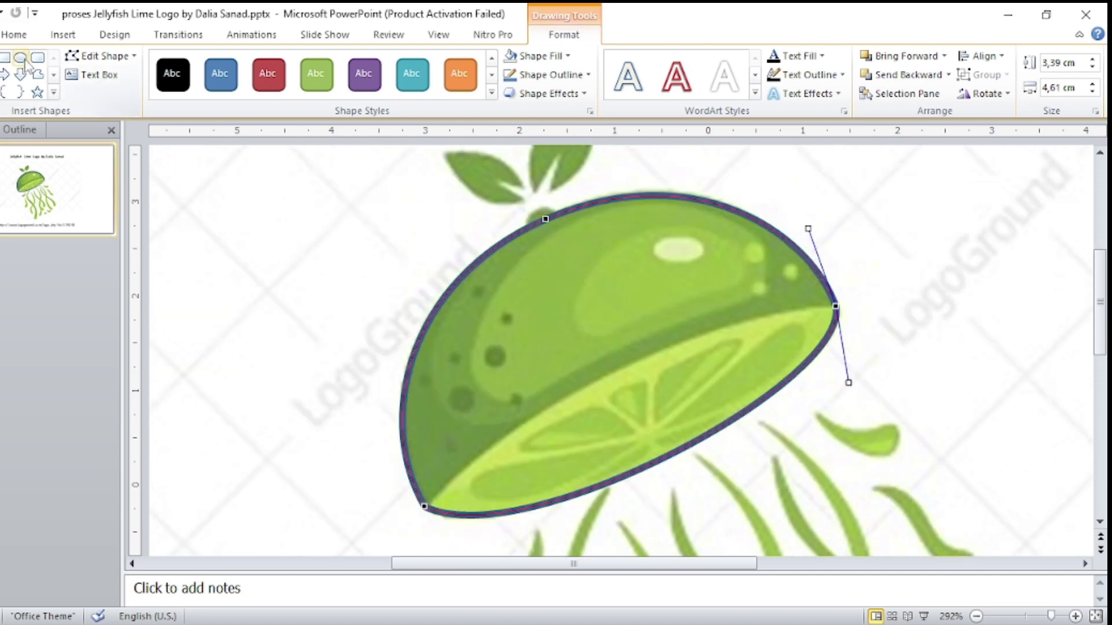
pyautogui.click(80, 197)
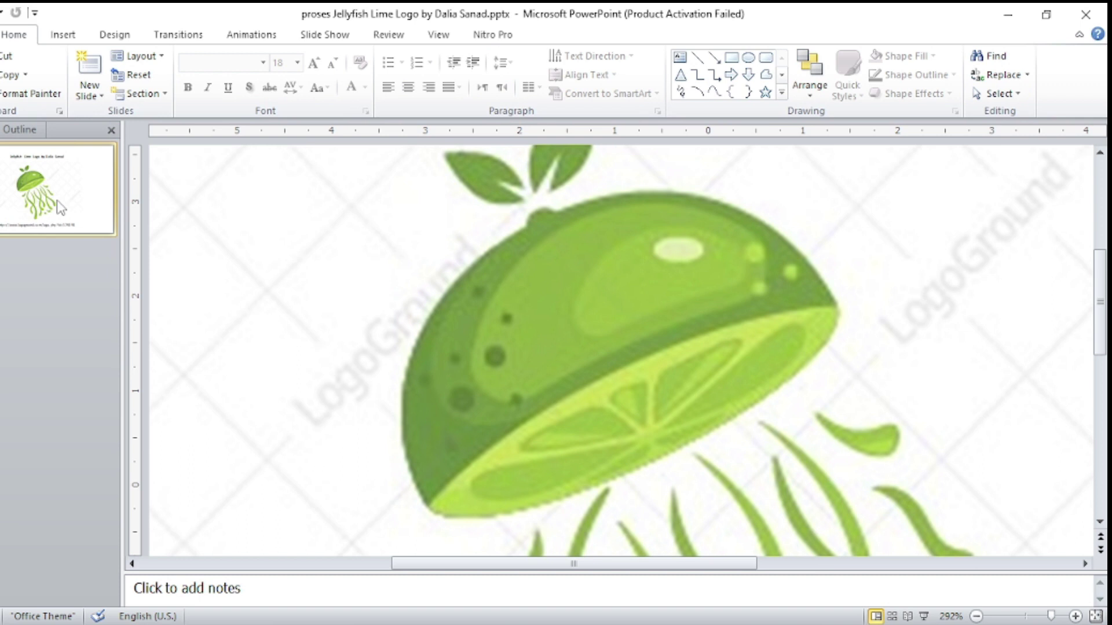
# Add a new slide 2, paste the lime outline onto it, and return to the reference slide.
pyautogui.press('Return')
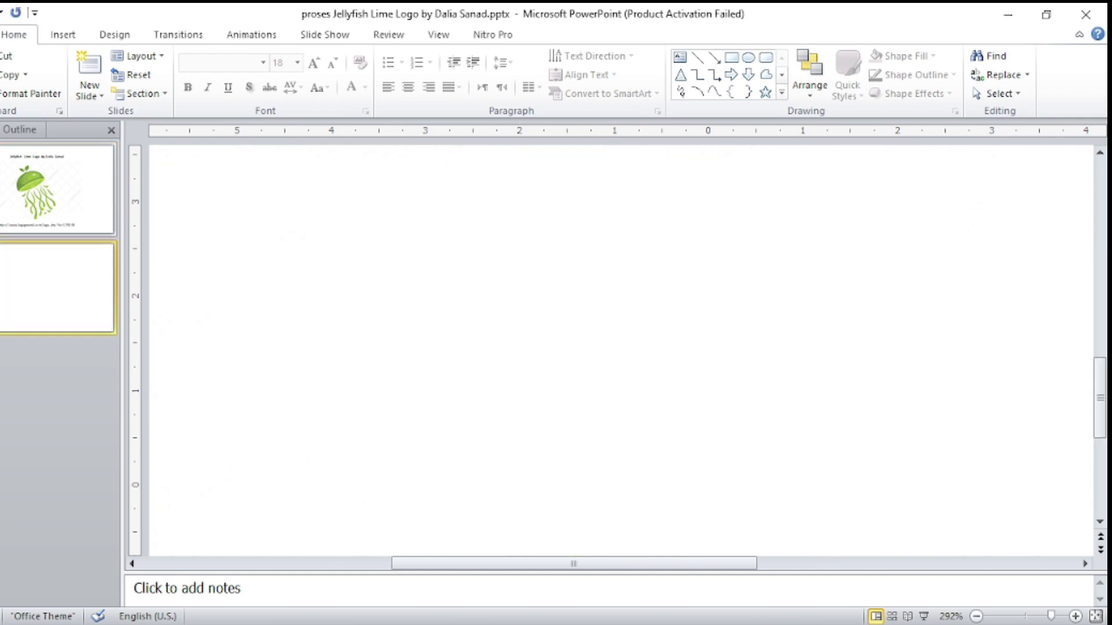
pyautogui.hotkey('ctrl', 'v')
pyautogui.click(58, 191)
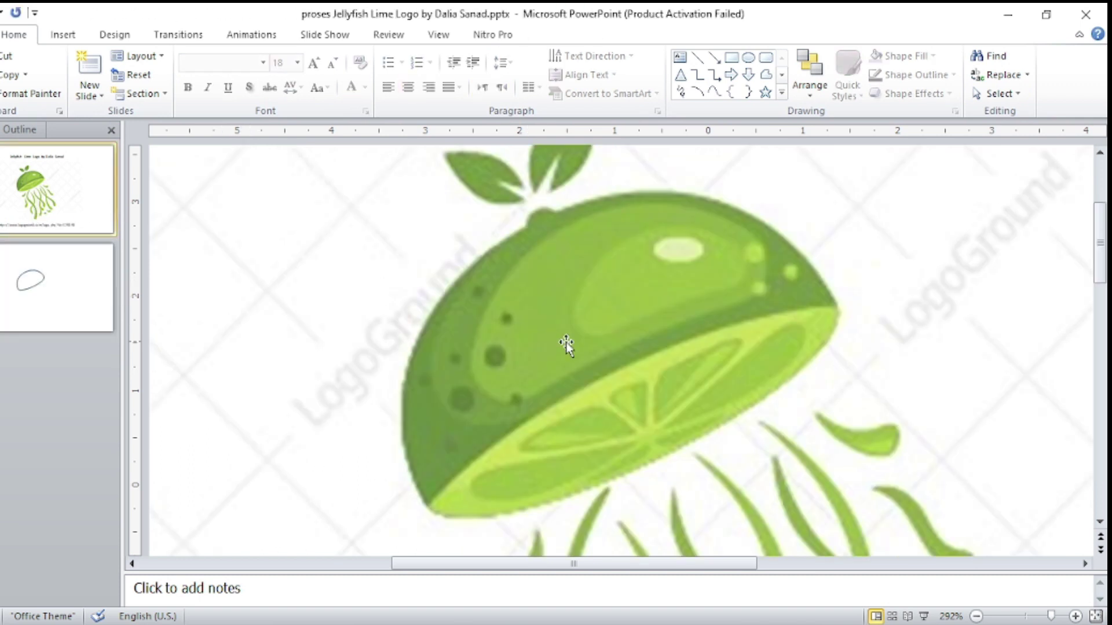
# Trace a freeform leaf outline over the lime's leaf and curve its left edge outward.
pyautogui.click(765, 74)
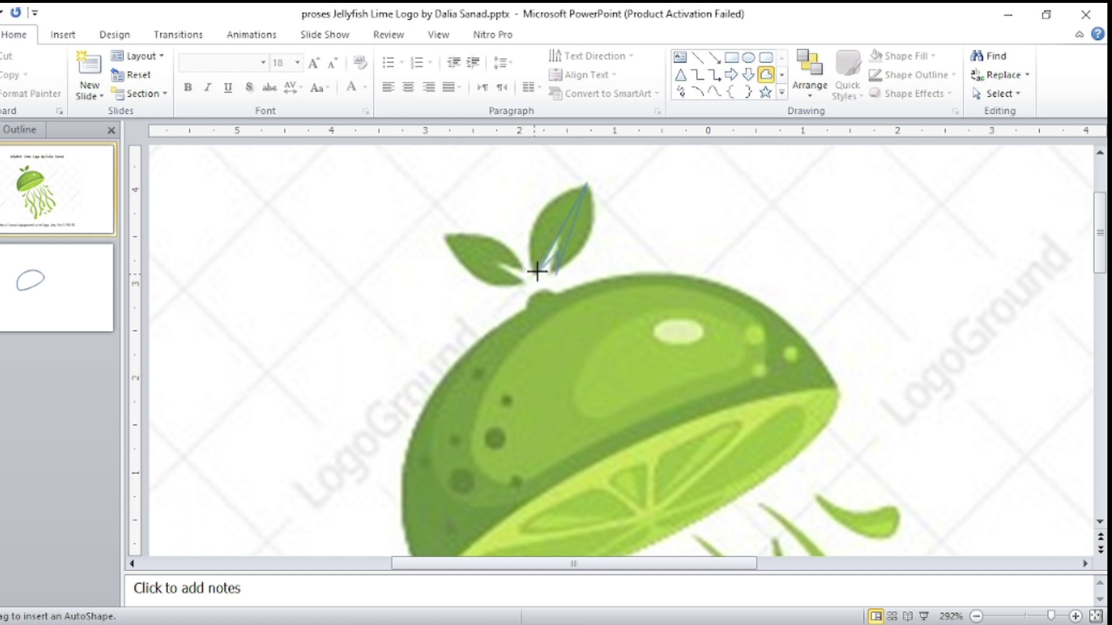
pyautogui.click(538, 271)
pyautogui.click(547, 74)
pyautogui.click(700, 300)
pyautogui.click(101, 56)
pyautogui.click(123, 100)
pyautogui.moveTo(559, 229); pyautogui.dragTo(531, 244)
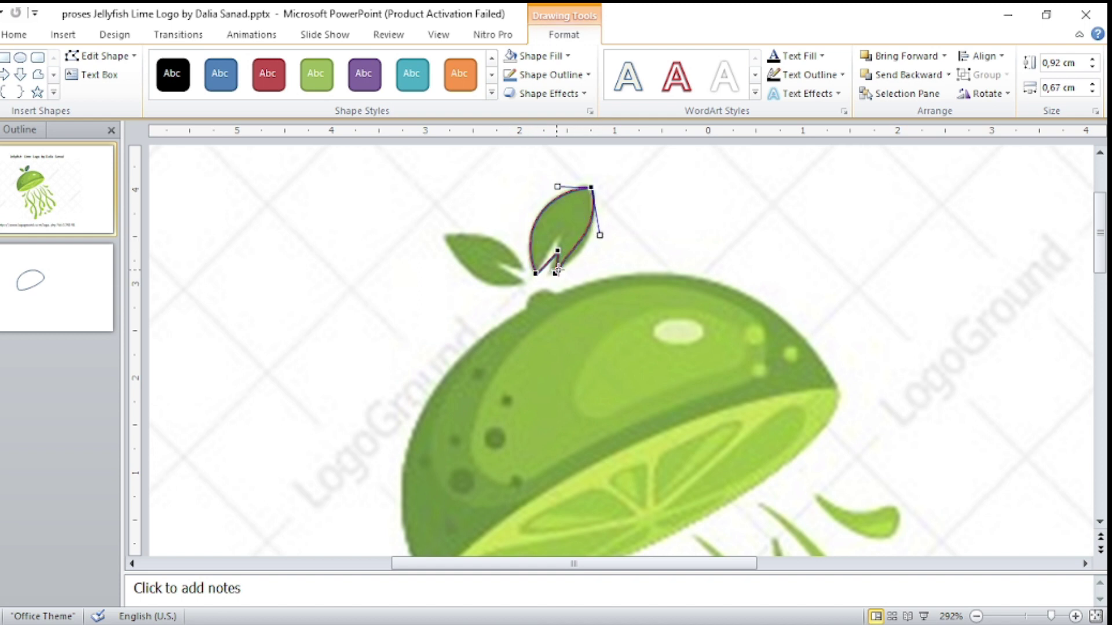
pyautogui.keyDown('ctrl'); pyautogui.scroll(3, 578, 259); pyautogui.keyUp('ctrl')
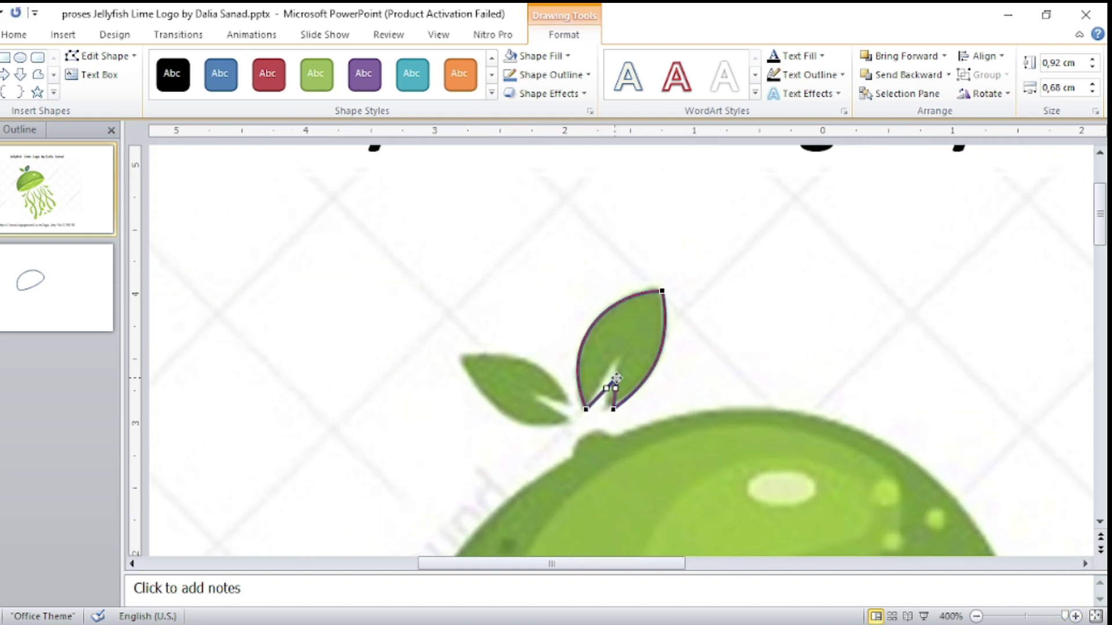
pyautogui.click(405, 380)
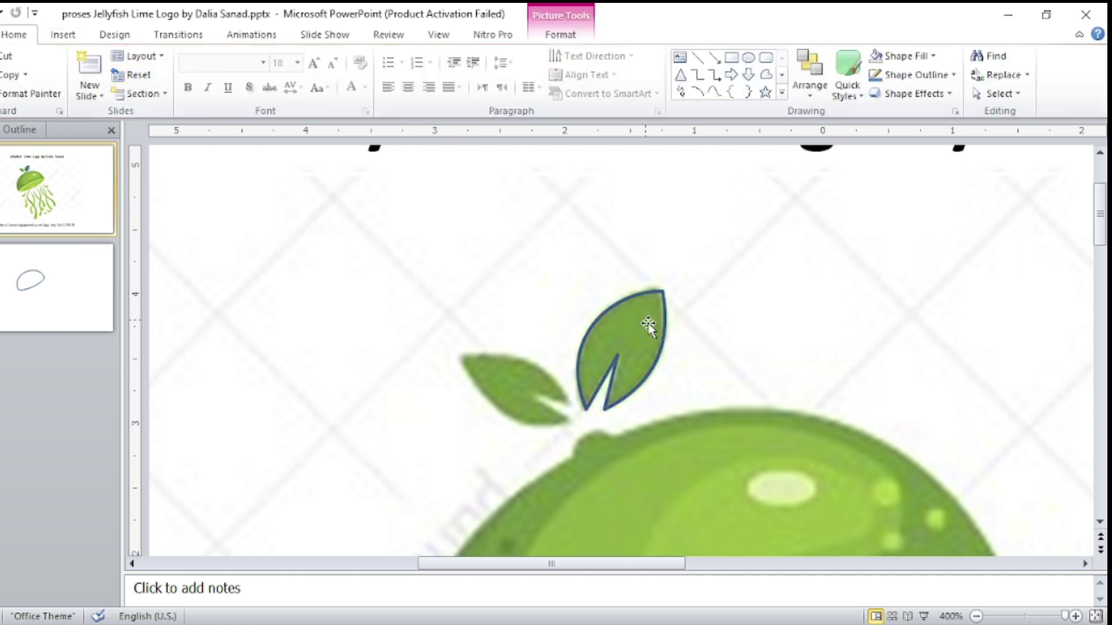
# Duplicate the leaf outline and flip the copy horizontally.
pyautogui.scroll(-1, 645, 332)
pyautogui.scroll(-1, 645, 331)
pyautogui.moveTo(643, 312); pyautogui.dragTo(525, 342)
pyautogui.click(810, 76)
pyautogui.click(973, 383)
# Edit the copied leaf's points into a pointed leaf matching the second leaf.
pyautogui.click(563, 34)
pyautogui.click(100, 56)
pyautogui.click(104, 84)
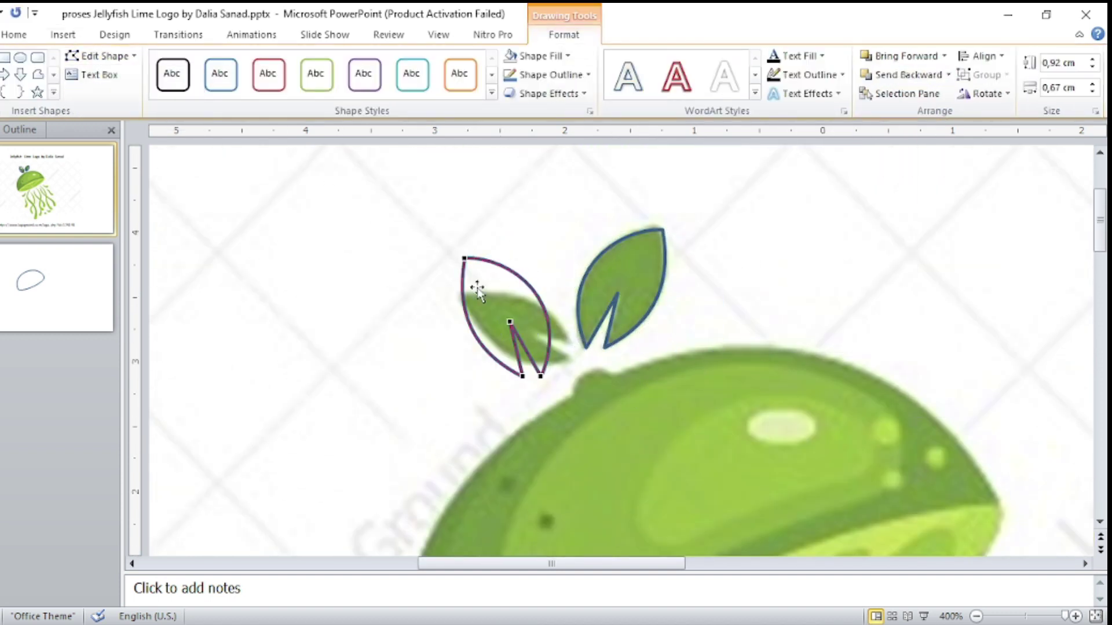
pyautogui.moveTo(568, 343); pyautogui.dragTo(567, 341)
pyautogui.moveTo(540, 376); pyautogui.dragTo(570, 356)
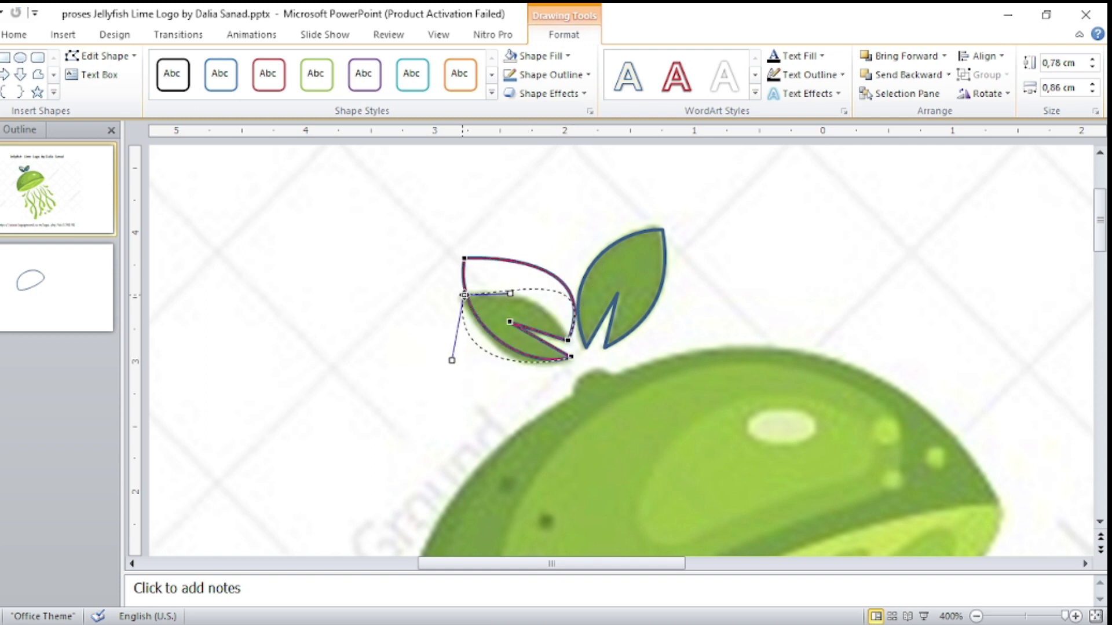
pyautogui.moveTo(464, 257); pyautogui.dragTo(464, 296)
pyautogui.moveTo(601, 269); pyautogui.dragTo(544, 298)
pyautogui.moveTo(463, 307); pyautogui.dragTo(460, 356)
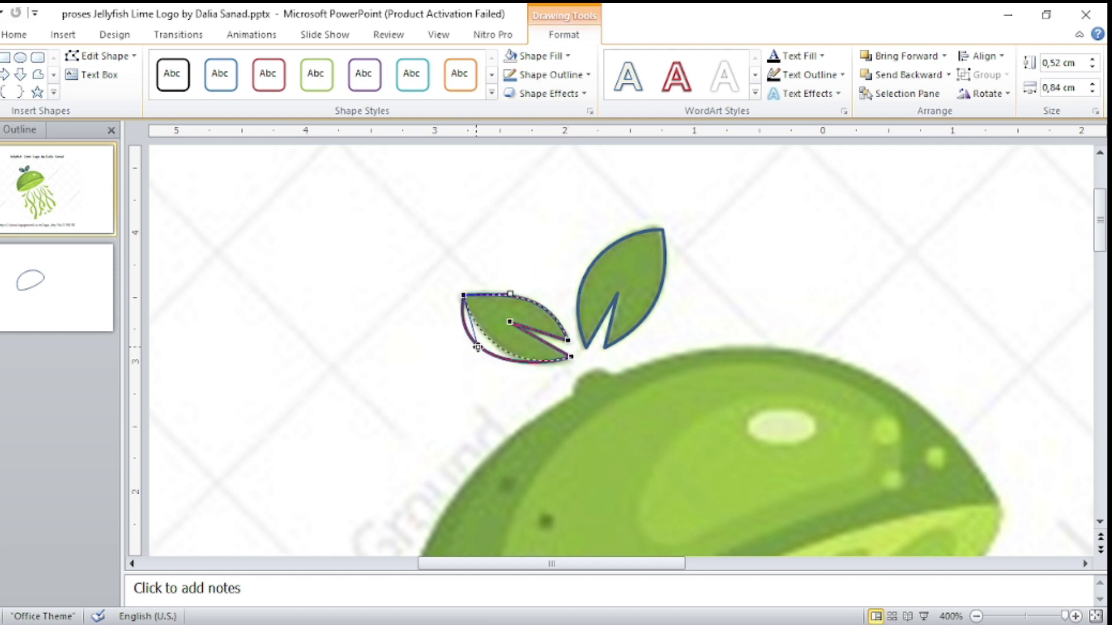
pyautogui.moveTo(510, 321); pyautogui.dragTo(522, 325)
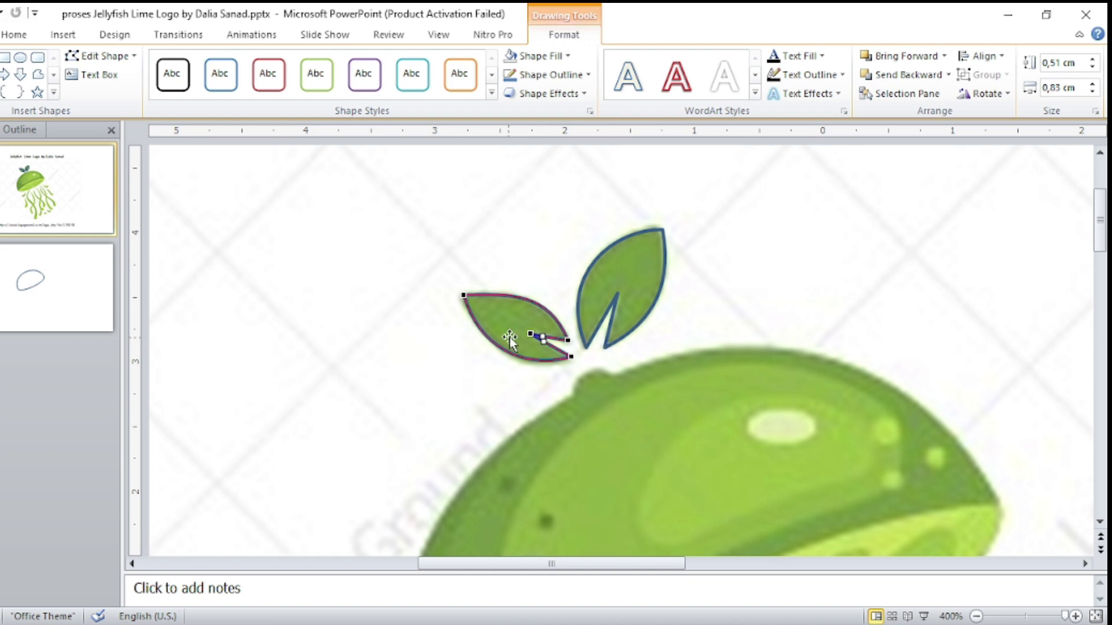
pyautogui.click(449, 354)
# Cut both leaf outlines from the reference slide and paste them onto slide 2.
pyautogui.click(524, 359)
pyautogui.hotkey('ctrl', 'x')
pyautogui.click(29, 283)
pyautogui.hotkey('ctrl', 'v')
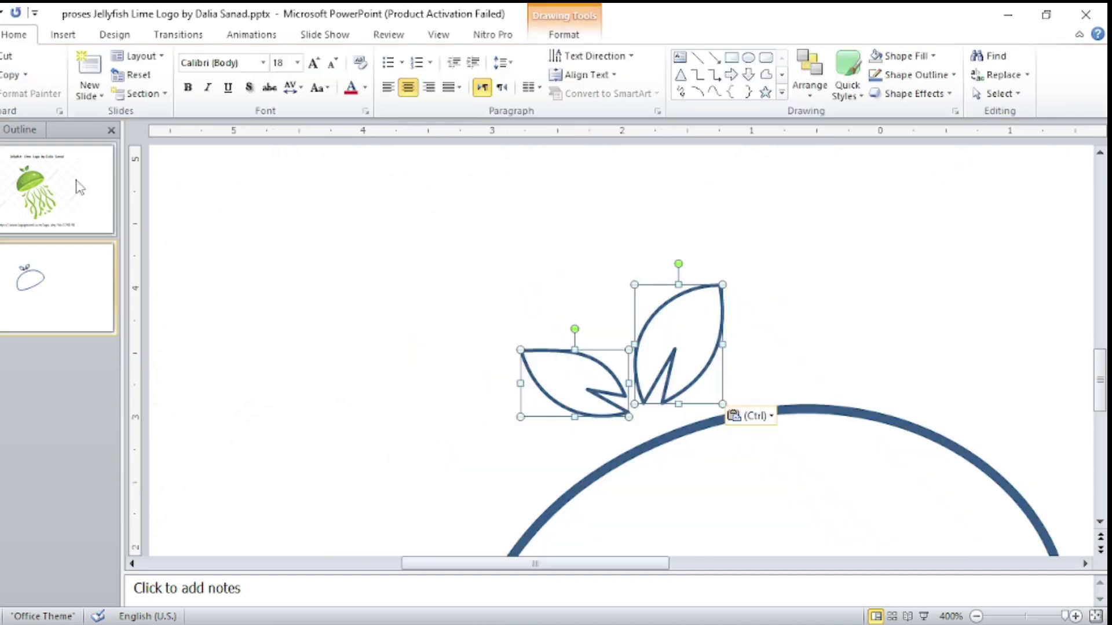
pyautogui.click(78, 194)
pyautogui.scroll(-5, 653, 330)
pyautogui.scroll(-5, 653, 331)
# Draw a small freeform triangle on a tentacle tip with a ½ pt outline.
pyautogui.keyDown('ctrl'); pyautogui.scroll(-3, 652, 330); pyautogui.keyUp('ctrl')
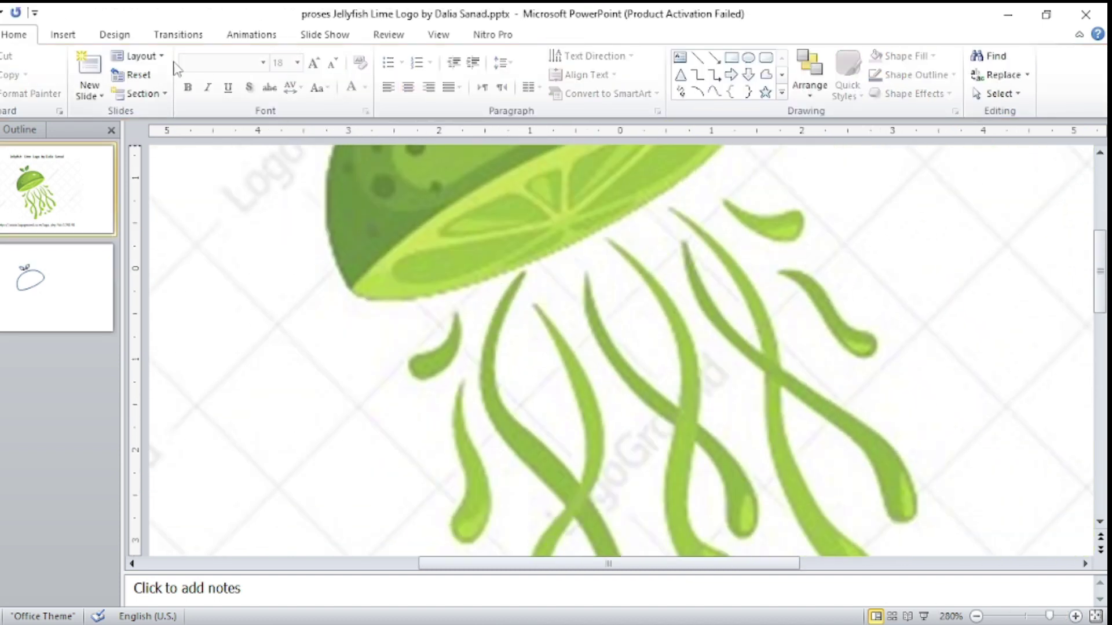
pyautogui.click(450, 364)
pyautogui.click(457, 312)
pyautogui.click(551, 74)
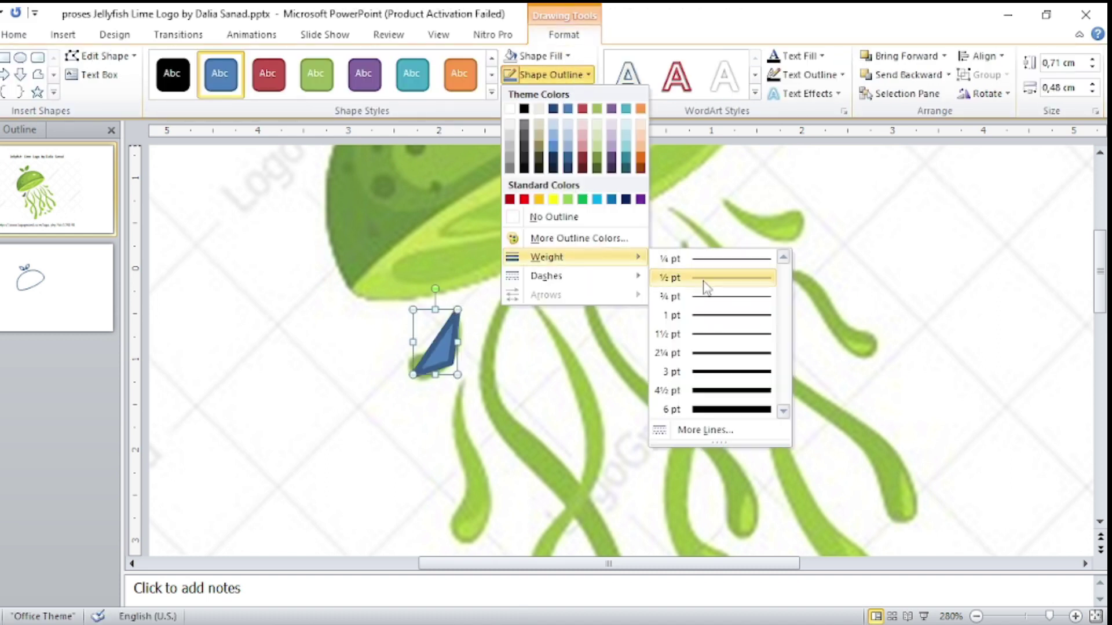
pyautogui.click(705, 285)
# Place copies of the triangle over the other tentacle tips.
pyautogui.moveTo(446, 363)
pyautogui.keyDown('ctrl'); pyautogui.mouseDown()
pyautogui.moveTo(485, 401)
pyautogui.moveTo(464, 449)
pyautogui.mouseUp(); pyautogui.keyUp('ctrl')
pyautogui.hotkey('ctrl', 'd')
pyautogui.moveTo(508, 343)
pyautogui.mouseDown()
pyautogui.moveTo(550, 212)
pyautogui.moveTo(582, 426)
pyautogui.mouseUp()
pyautogui.click(582, 426)
pyautogui.scroll(-3, 582, 426)
pyautogui.click(582, 277)
pyautogui.keyDown('ctrl'); pyautogui.moveTo(582, 277); pyautogui.dragTo(608, 243); pyautogui.keyUp('ctrl')
pyautogui.scroll(5, 608, 243)
pyautogui.moveTo(622, 350)
pyautogui.mouseDown()
pyautogui.moveTo(676, 389)
pyautogui.moveTo(687, 414)
pyautogui.moveTo(863, 475)
pyautogui.mouseUp()
pyautogui.moveTo(780, 453)
pyautogui.mouseDown()
pyautogui.moveTo(780, 386)
pyautogui.moveTo(822, 344)
pyautogui.mouseUp()
pyautogui.moveTo(873, 483)
pyautogui.mouseDown()
pyautogui.moveTo(872, 396)
pyautogui.moveTo(877, 434)
pyautogui.mouseUp()
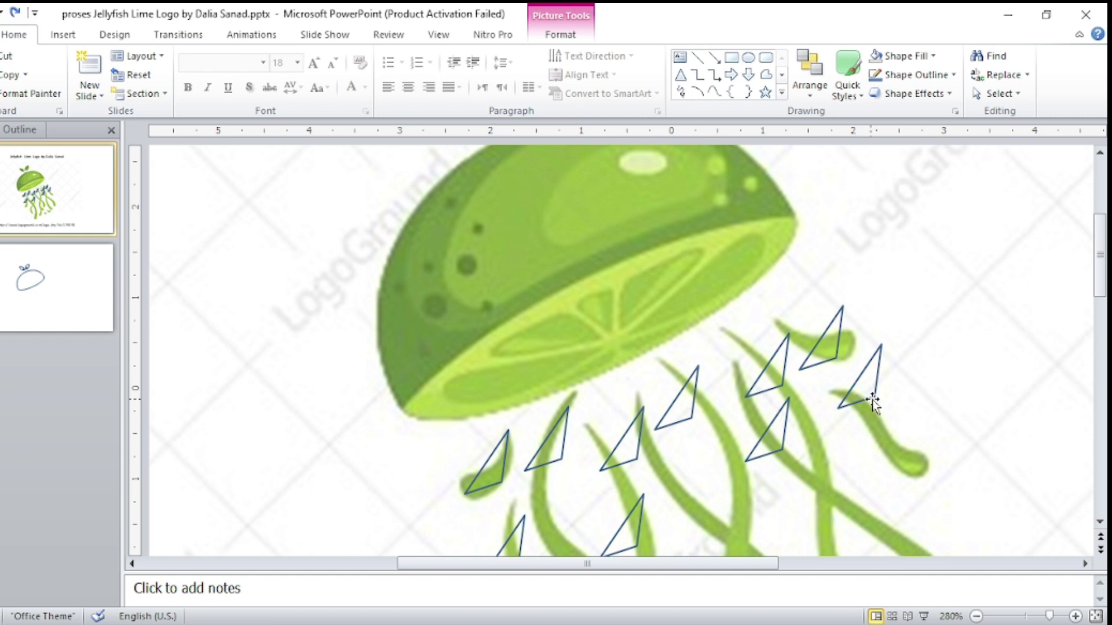
pyautogui.scroll(-3, 872, 400)
pyautogui.keyDown('ctrl'); pyautogui.moveTo(866, 217); pyautogui.dragTo(904, 255); pyautogui.keyUp('ctrl')
# Draw a small oval over the tentacle dot.
pyautogui.click(867, 535)
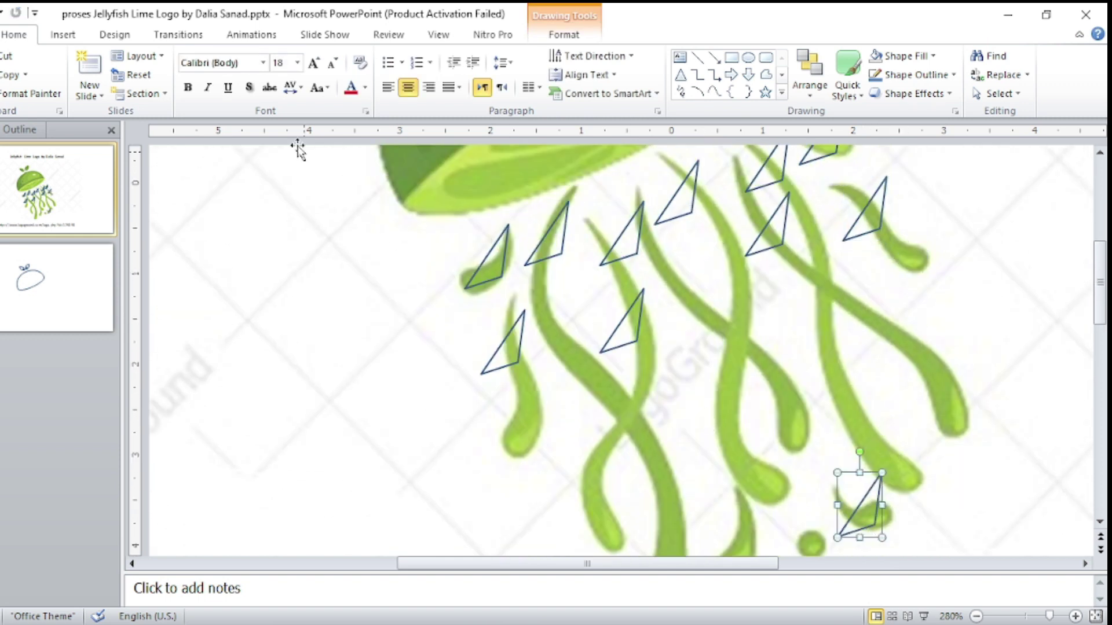
pyautogui.click(748, 57)
pyautogui.scroll(-2, 805, 462)
pyautogui.moveTo(821, 454); pyautogui.dragTo(827, 461)
# Thin the circle's outline and curve the teardrop outline's points to match the green droplet.
pyautogui.click(548, 75)
pyautogui.click(710, 299)
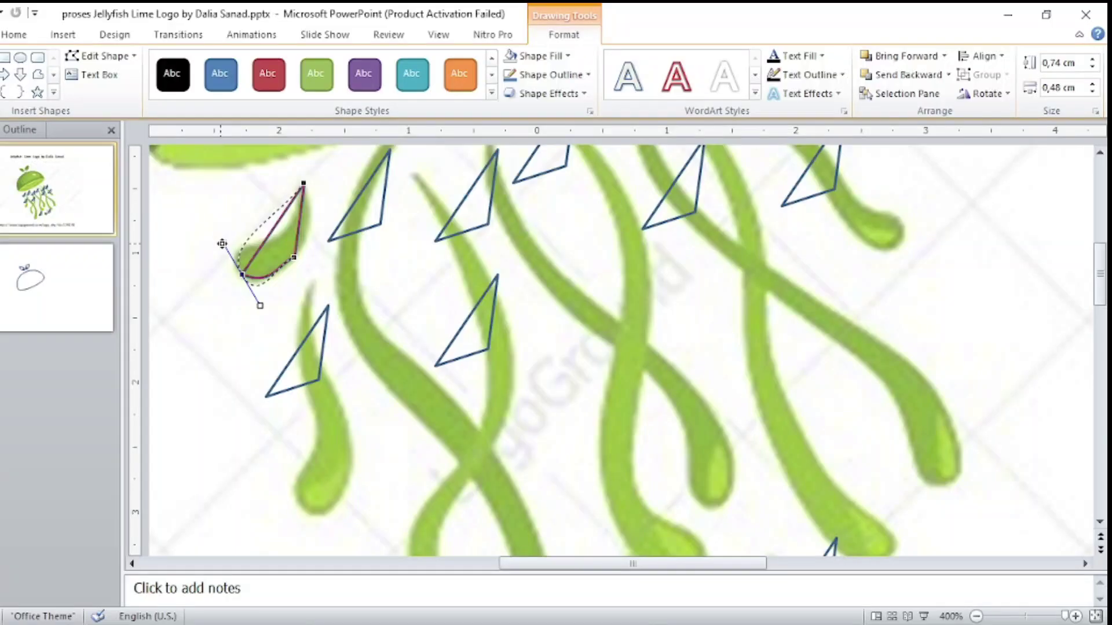
pyautogui.moveTo(242, 284); pyautogui.dragTo(245, 302)
pyautogui.moveTo(237, 248); pyautogui.dragTo(227, 242)
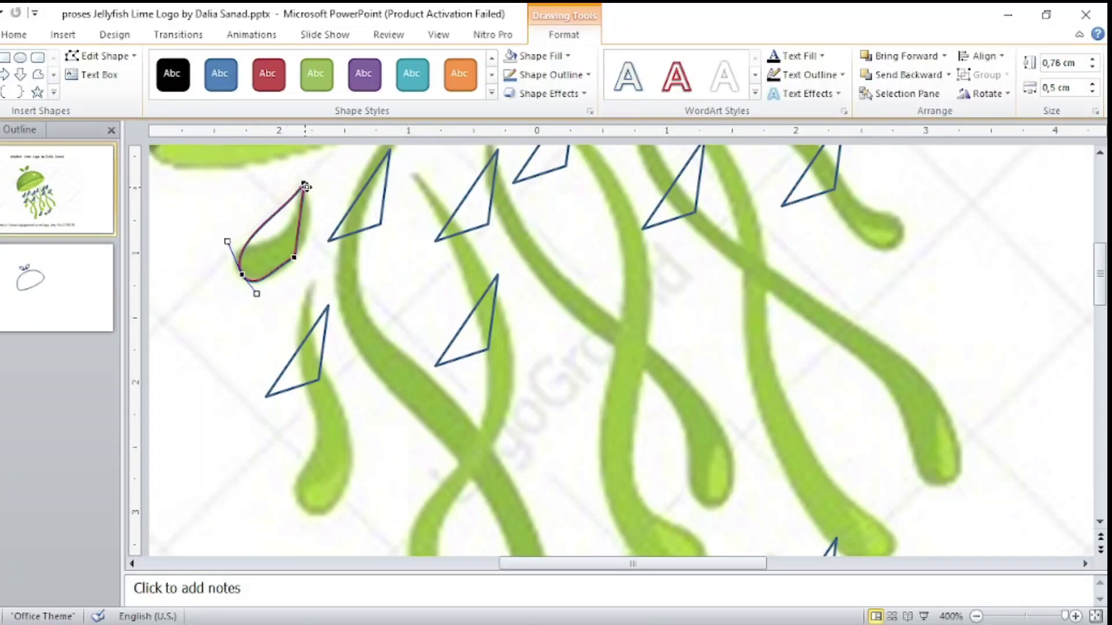
pyautogui.moveTo(284, 212); pyautogui.dragTo(280, 210)
pyautogui.moveTo(225, 241); pyautogui.dragTo(218, 233)
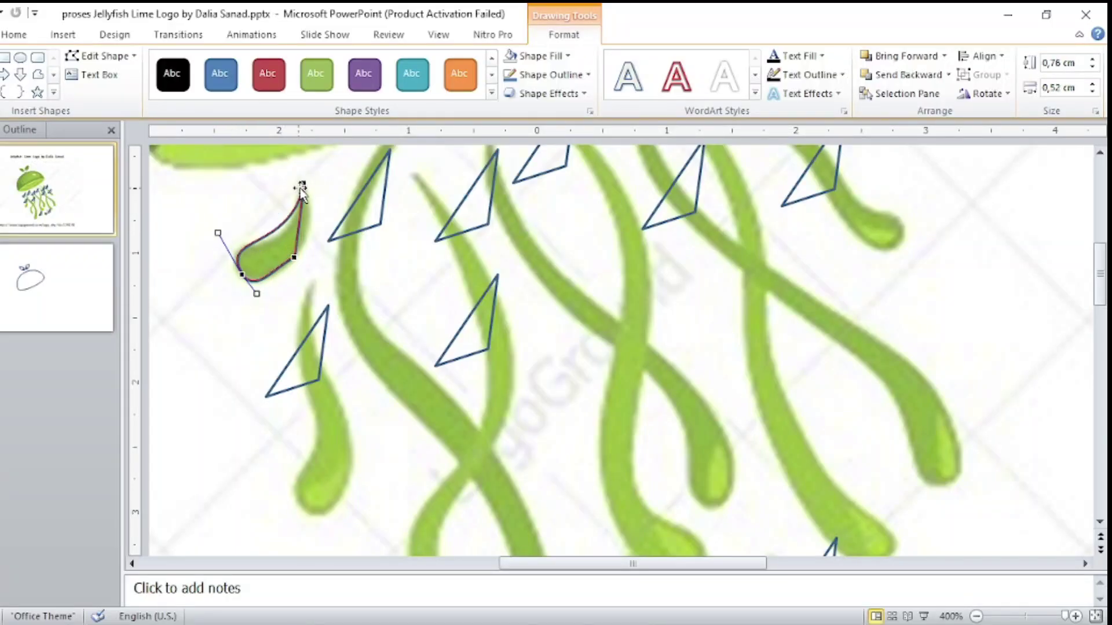
pyautogui.moveTo(320, 211); pyautogui.dragTo(318, 228)
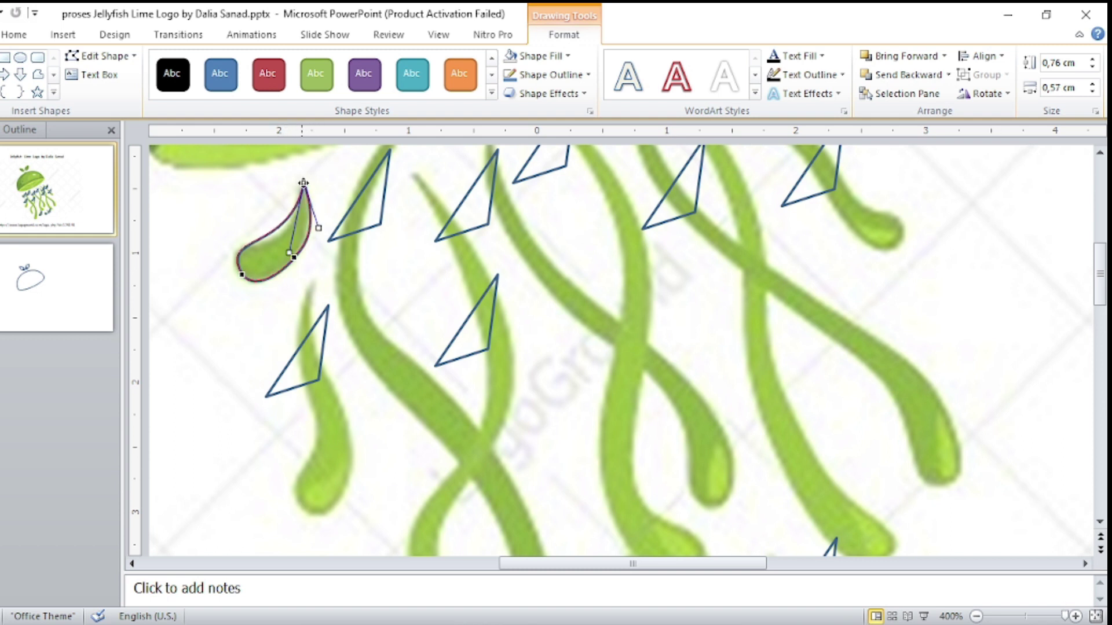
pyautogui.moveTo(285, 273)
pyautogui.mouseDown()
pyautogui.moveTo(224, 229)
pyautogui.moveTo(261, 242)
pyautogui.moveTo(234, 240)
pyautogui.mouseUp()
pyautogui.click(234, 272)
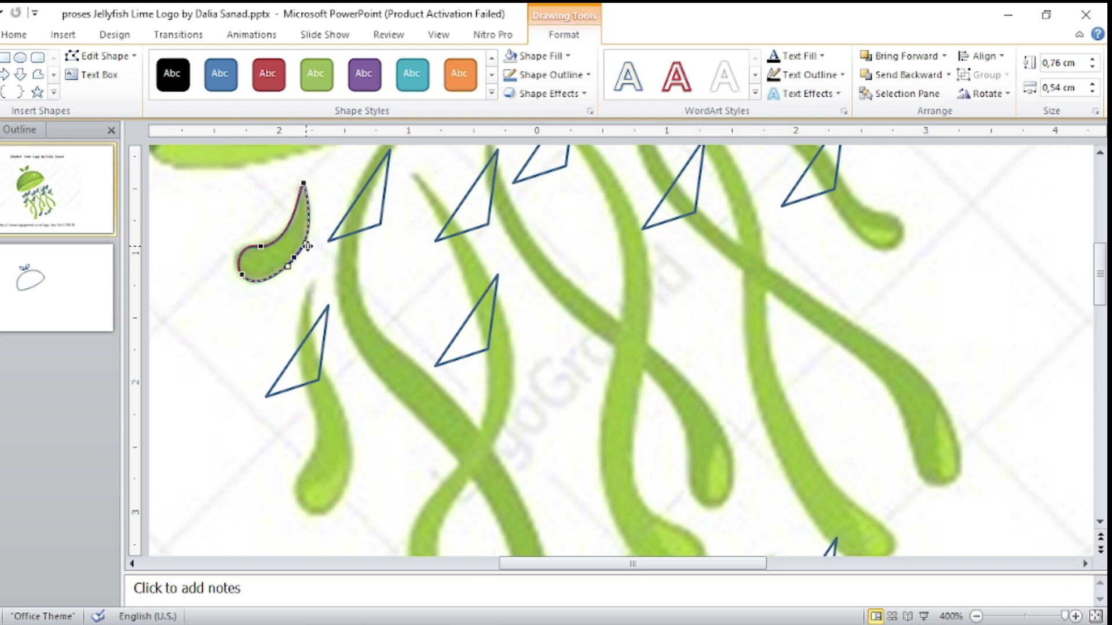
# Undo the last reshape and reopen Edit Points on the teardrop.
pyautogui.hotkey('ctrl', 'z')
pyautogui.click(563, 34)
pyautogui.click(104, 55)
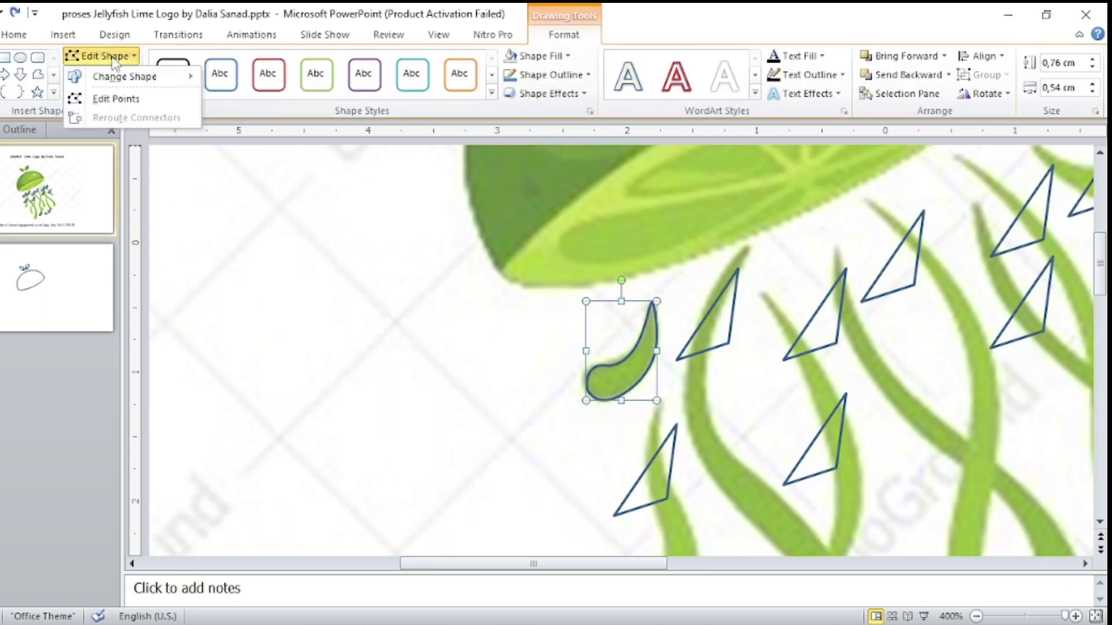
pyautogui.click(110, 99)
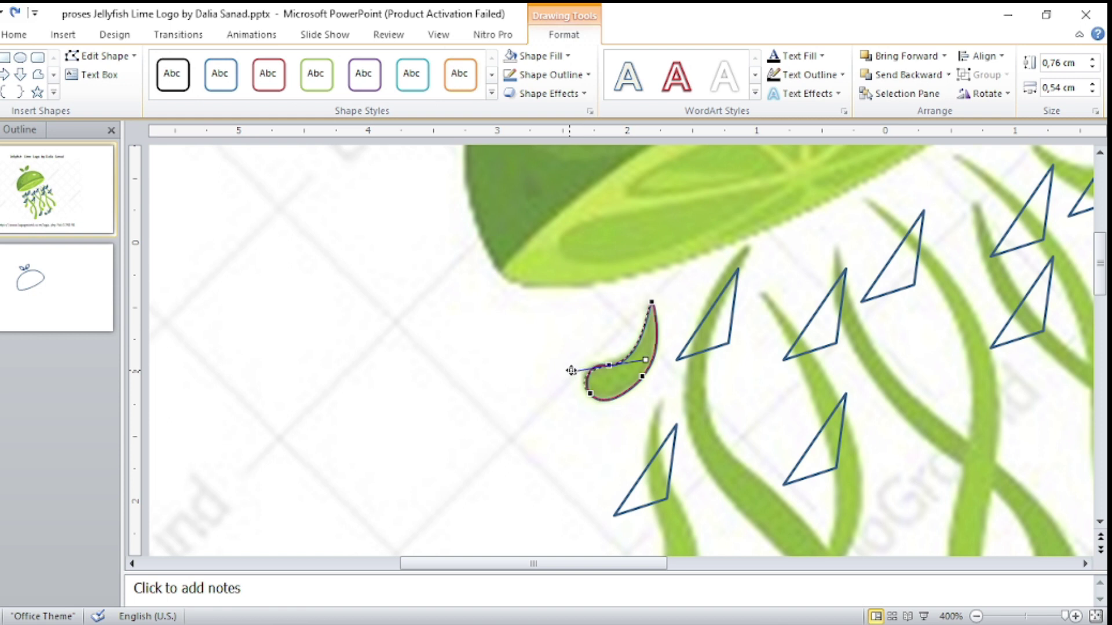
# Delete the triangle below the teardrop and drag a copy of the teardrop beneath it.
pyautogui.click(672, 460)
pyautogui.scroll(-3, 659, 257)
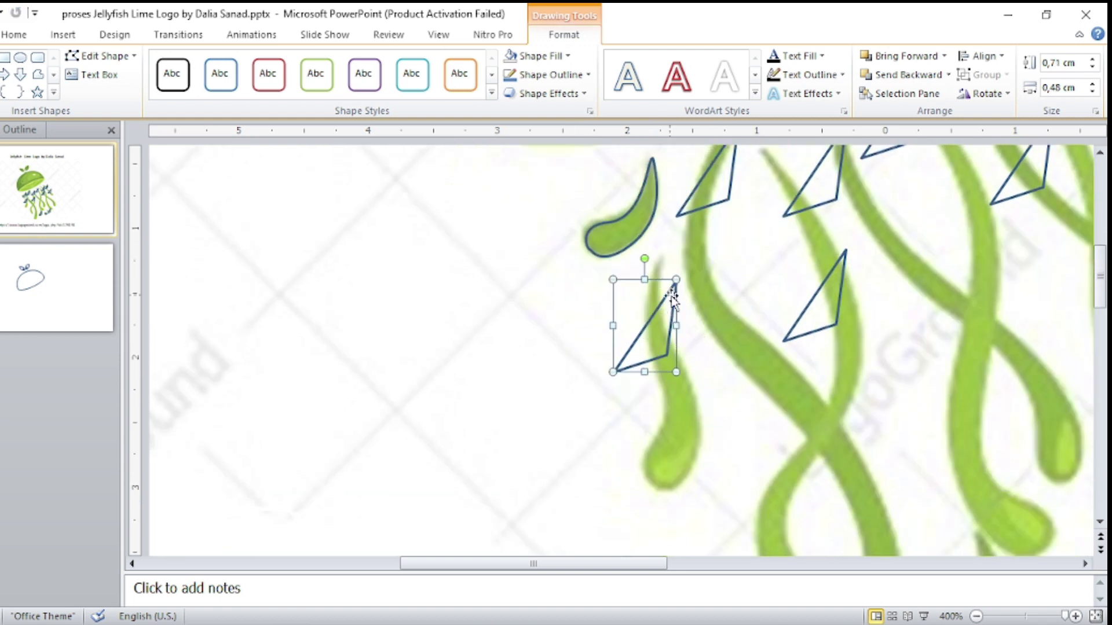
pyautogui.press('Delete')
pyautogui.click(620, 232)
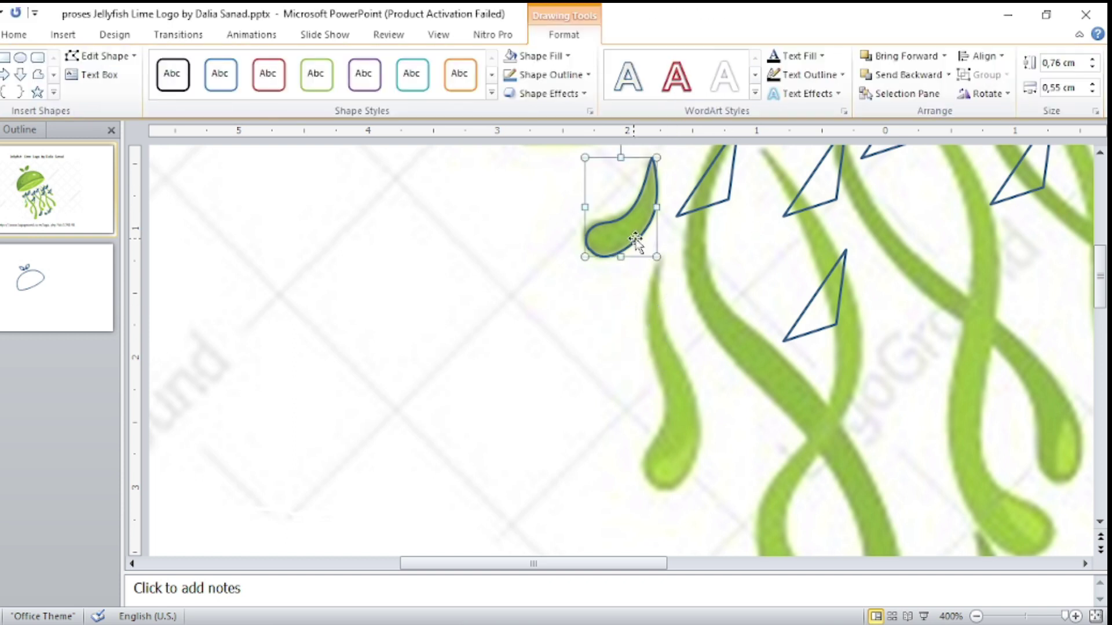
pyautogui.moveTo(619, 231); pyautogui.dragTo(627, 334)
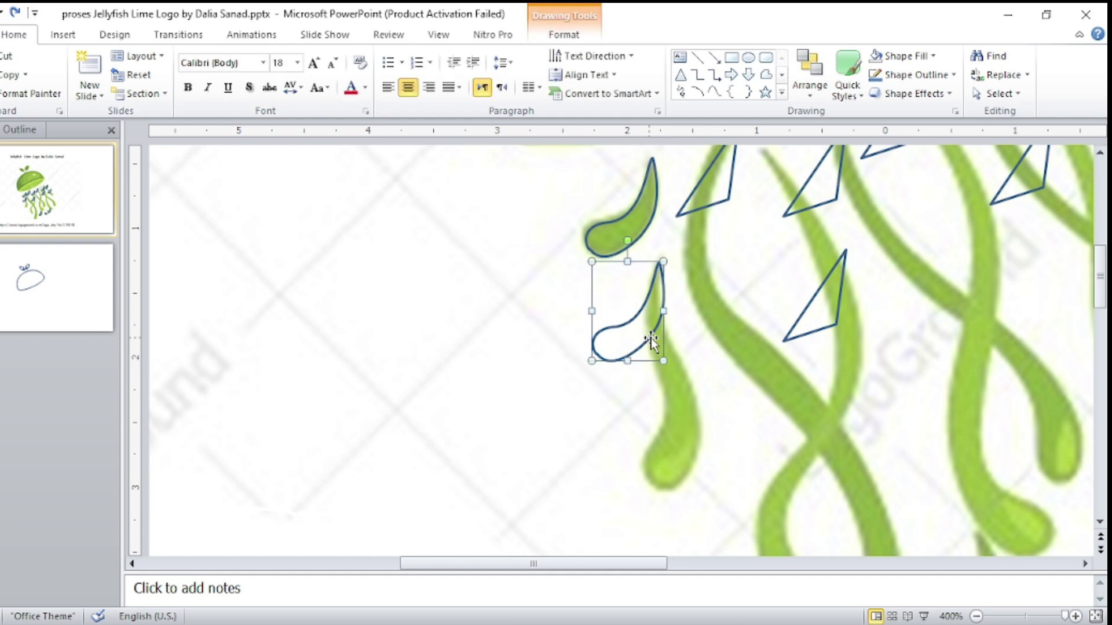
# Stretch the teardrop copy over the lower droplet and refine its curved edges.
pyautogui.moveTo(603, 399); pyautogui.dragTo(656, 486)
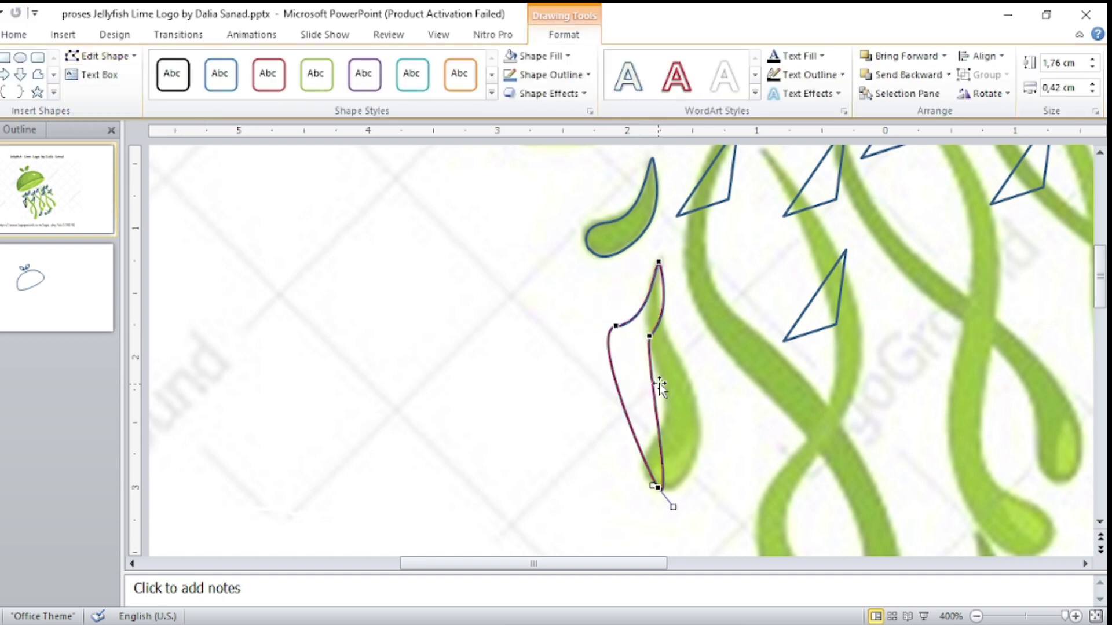
pyautogui.moveTo(710, 425)
pyautogui.mouseDown()
pyautogui.moveTo(702, 436)
pyautogui.moveTo(636, 412)
pyautogui.mouseUp()
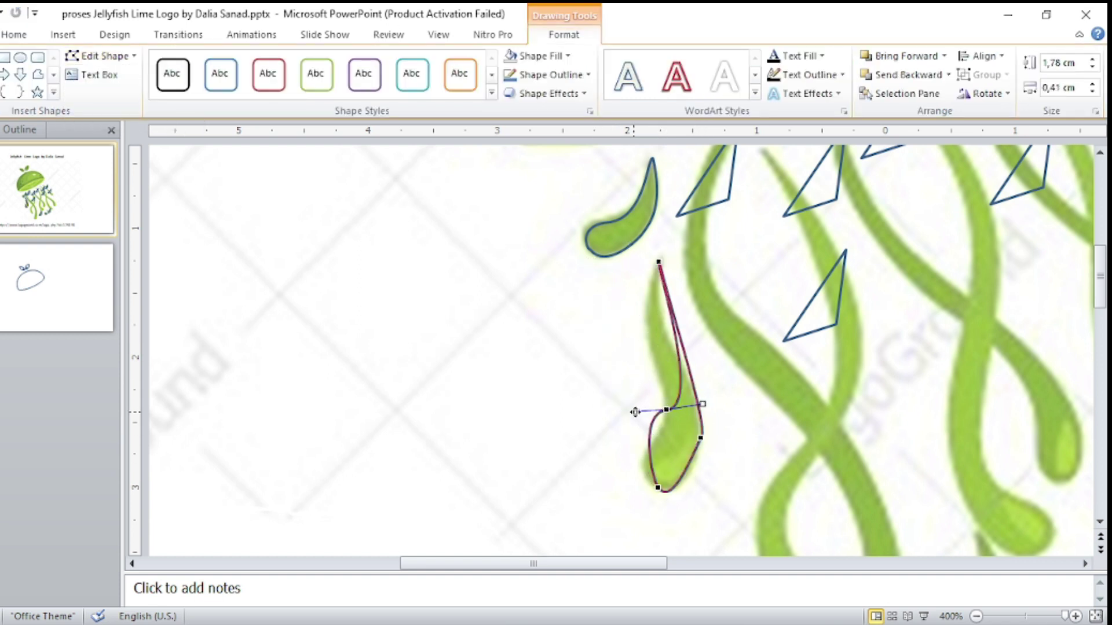
pyautogui.moveTo(631, 465); pyautogui.dragTo(622, 482)
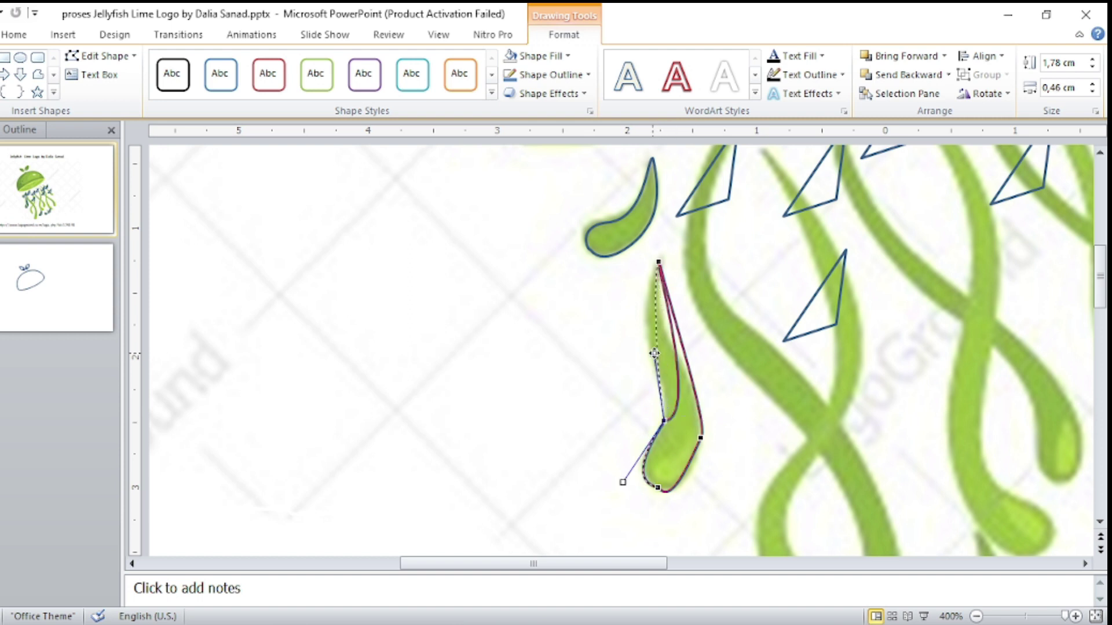
pyautogui.moveTo(677, 305); pyautogui.dragTo(687, 307)
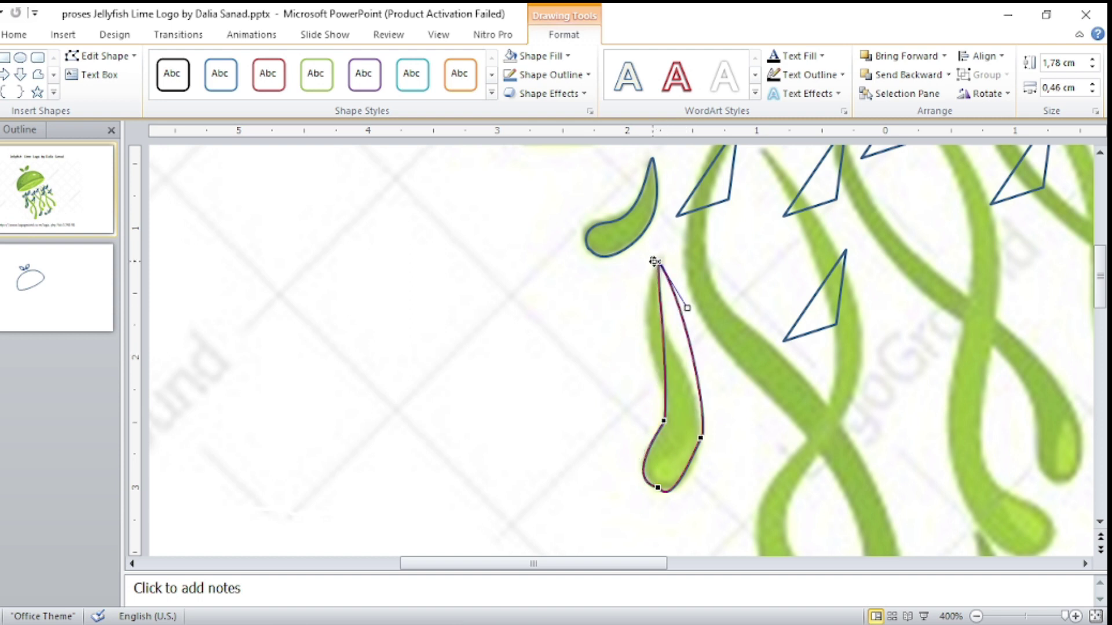
pyautogui.click(664, 420)
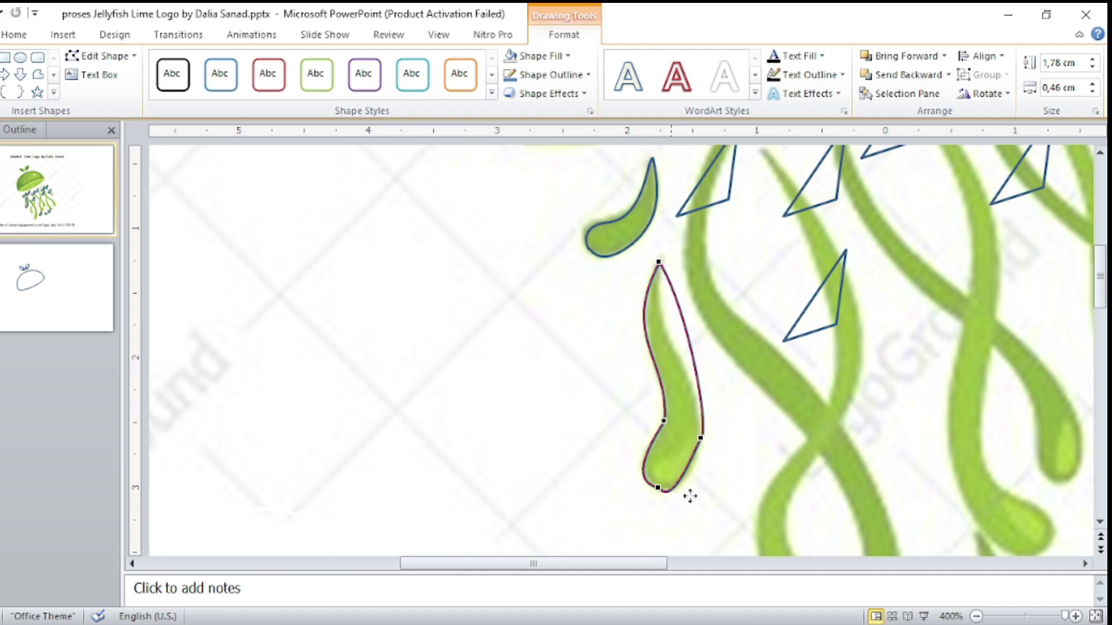
pyautogui.moveTo(681, 497); pyautogui.dragTo(658, 482)
pyautogui.moveTo(694, 386); pyautogui.dragTo(707, 382)
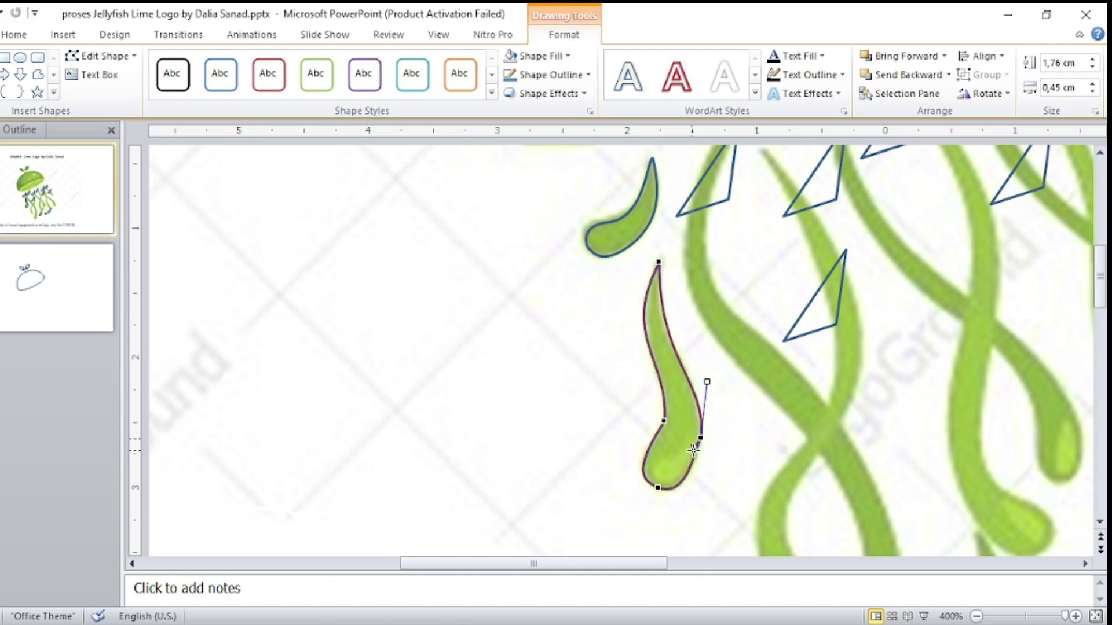
pyautogui.click(658, 262)
pyautogui.moveTo(617, 338)
pyautogui.mouseDown()
pyautogui.moveTo(640, 334)
pyautogui.moveTo(650, 361)
pyautogui.mouseUp()
# Edit the top triangle's points into a long strand running down the tentacle.
pyautogui.click(723, 212)
pyautogui.click(103, 56)
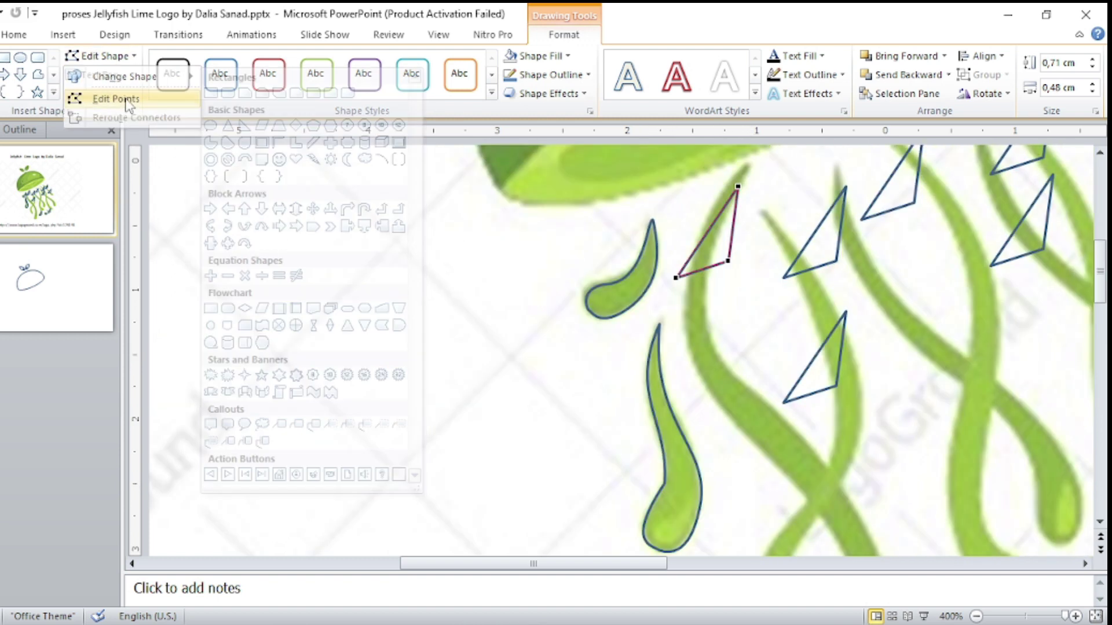
pyautogui.click(103, 93)
pyautogui.moveTo(728, 199); pyautogui.dragTo(888, 520)
pyautogui.moveTo(675, 216); pyautogui.dragTo(694, 297)
pyautogui.moveTo(711, 258)
pyautogui.mouseDown()
pyautogui.moveTo(676, 232)
pyautogui.moveTo(685, 213)
pyautogui.mouseUp()
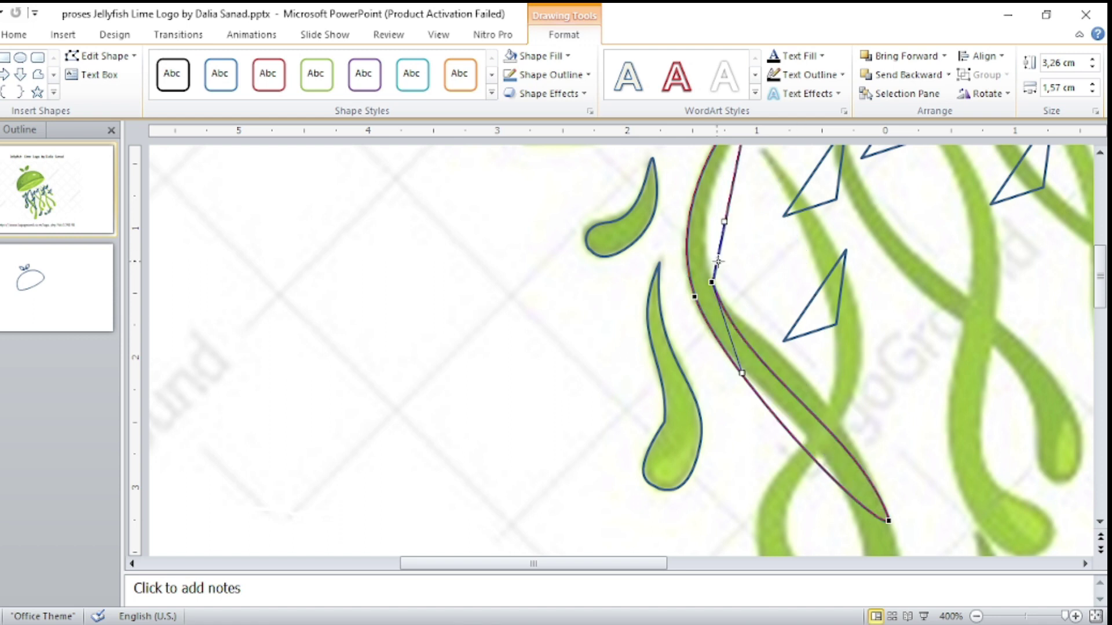
pyautogui.moveTo(740, 359); pyautogui.dragTo(778, 381)
pyautogui.scroll(-5, 777, 381)
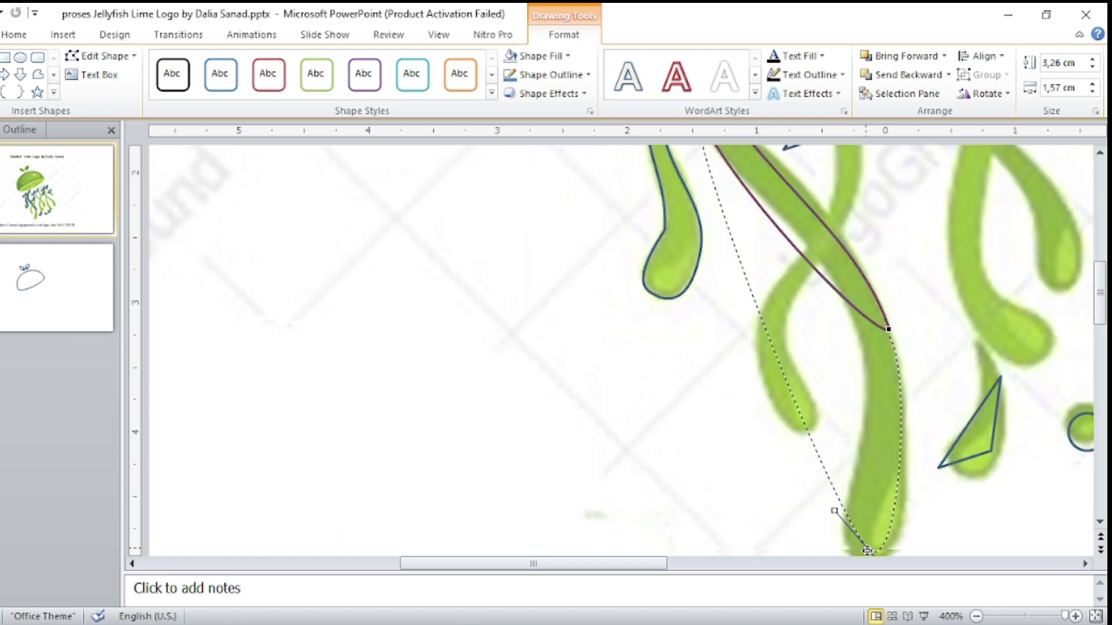
pyautogui.moveTo(837, 427); pyautogui.dragTo(858, 308)
pyautogui.moveTo(869, 522); pyautogui.dragTo(931, 541)
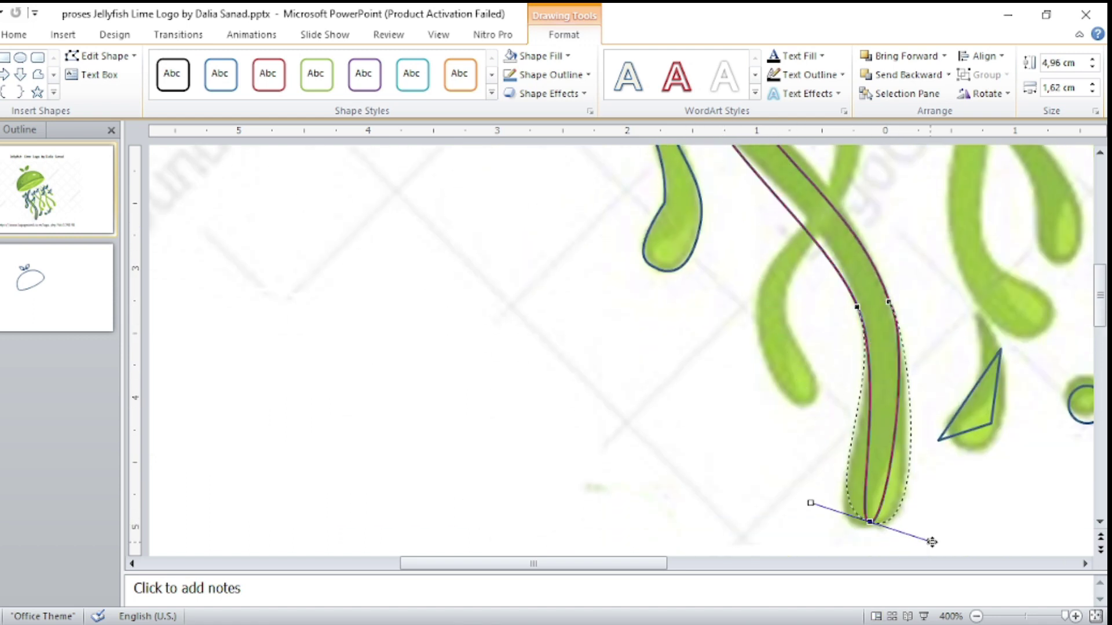
pyautogui.scroll(2, 878, 400)
# Adjust the strand's upper curves so they sit along the tentacle's edge.
pyautogui.click(858, 389)
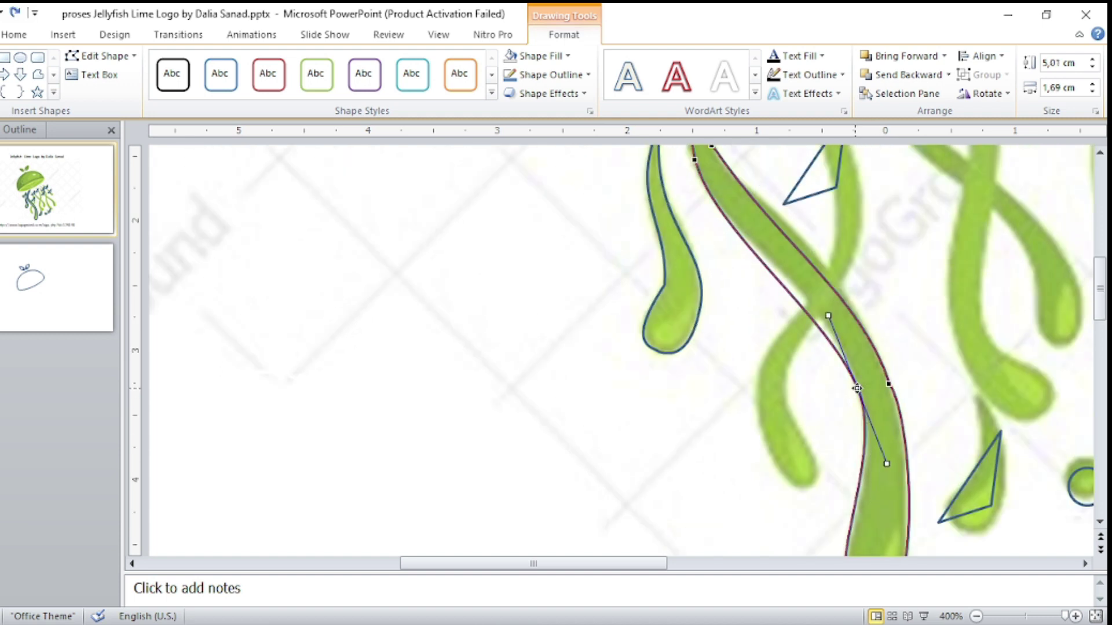
pyautogui.moveTo(828, 314)
pyautogui.mouseDown()
pyautogui.moveTo(859, 293)
pyautogui.moveTo(859, 278)
pyautogui.mouseUp()
pyautogui.scroll(2, 882, 383)
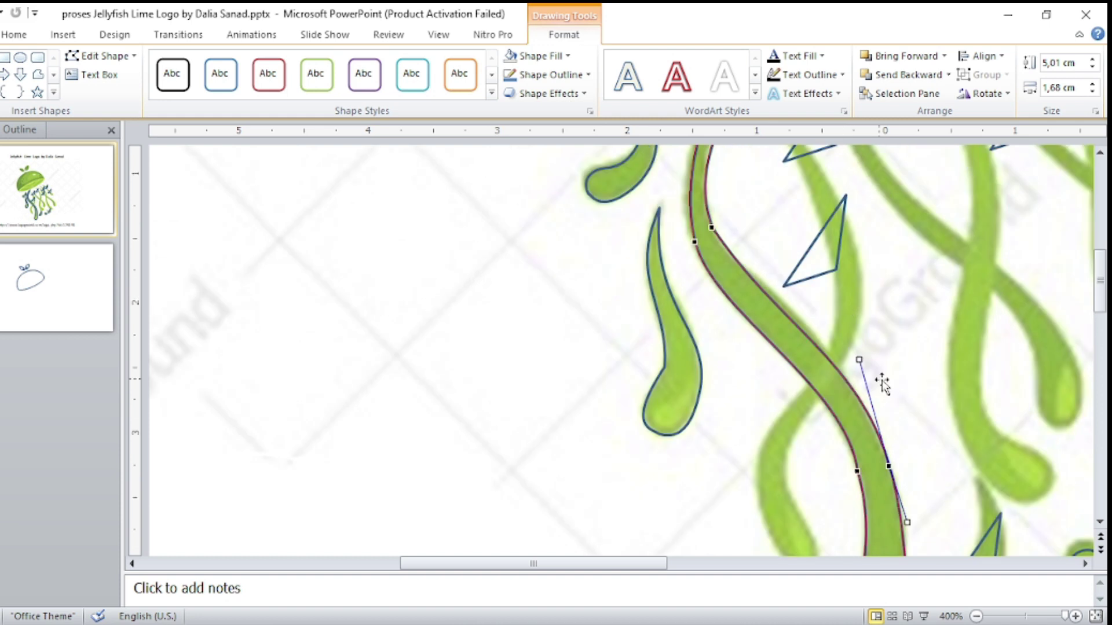
pyautogui.moveTo(889, 465); pyautogui.dragTo(840, 375)
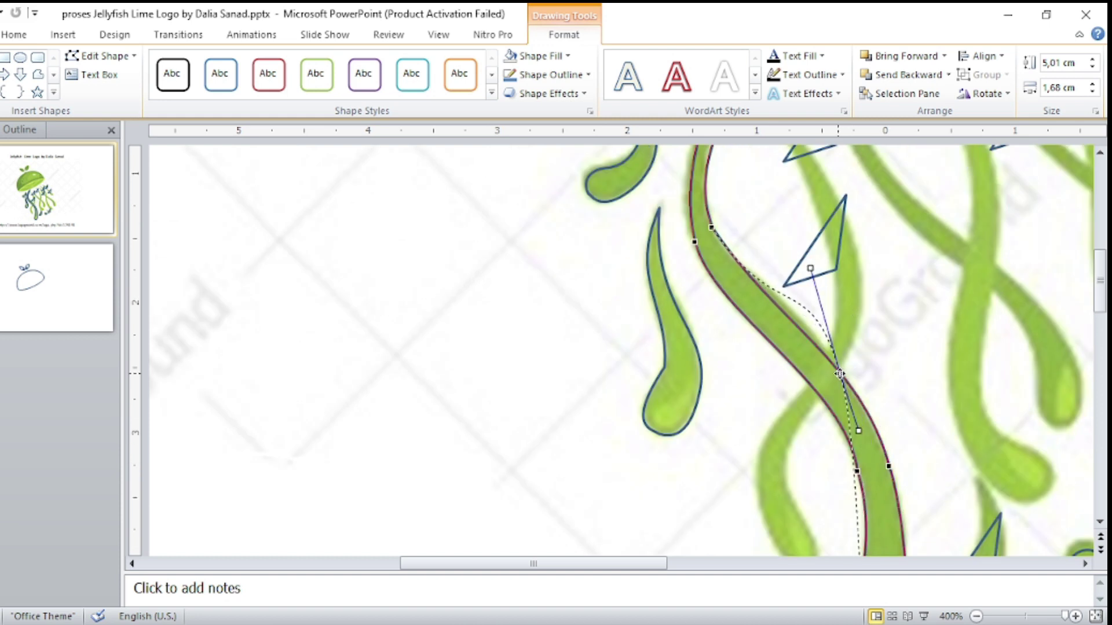
pyautogui.moveTo(810, 269); pyautogui.dragTo(790, 290)
pyautogui.moveTo(859, 432); pyautogui.dragTo(929, 476)
pyautogui.scroll(-2, 921, 467)
pyautogui.scroll(-5, 909, 460)
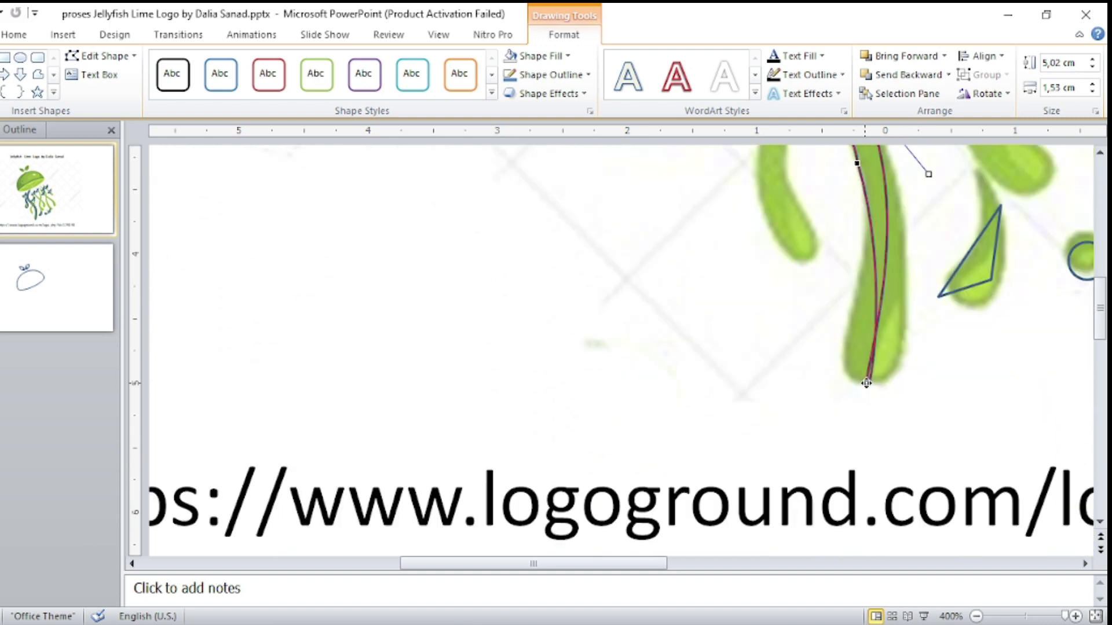
# Round the strand's bottom tip and bend its right edge to match the tentacle.
pyautogui.moveTo(871, 401)
pyautogui.mouseDown()
pyautogui.moveTo(807, 377)
pyautogui.moveTo(919, 399)
pyautogui.mouseUp()
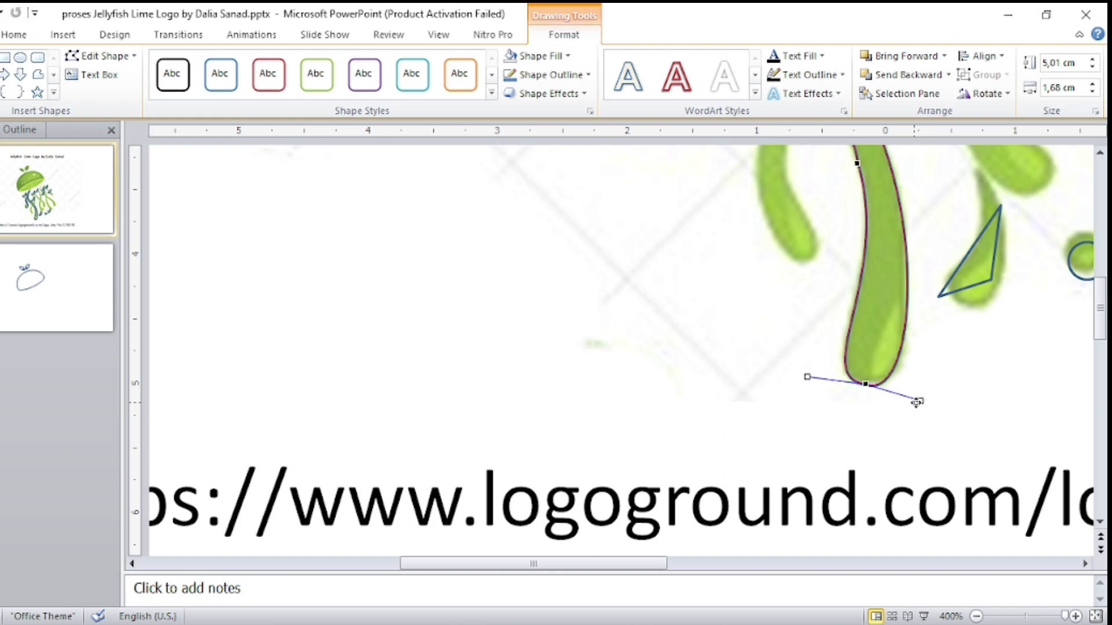
pyautogui.scroll(5, 915, 402)
pyautogui.scroll(1, 908, 406)
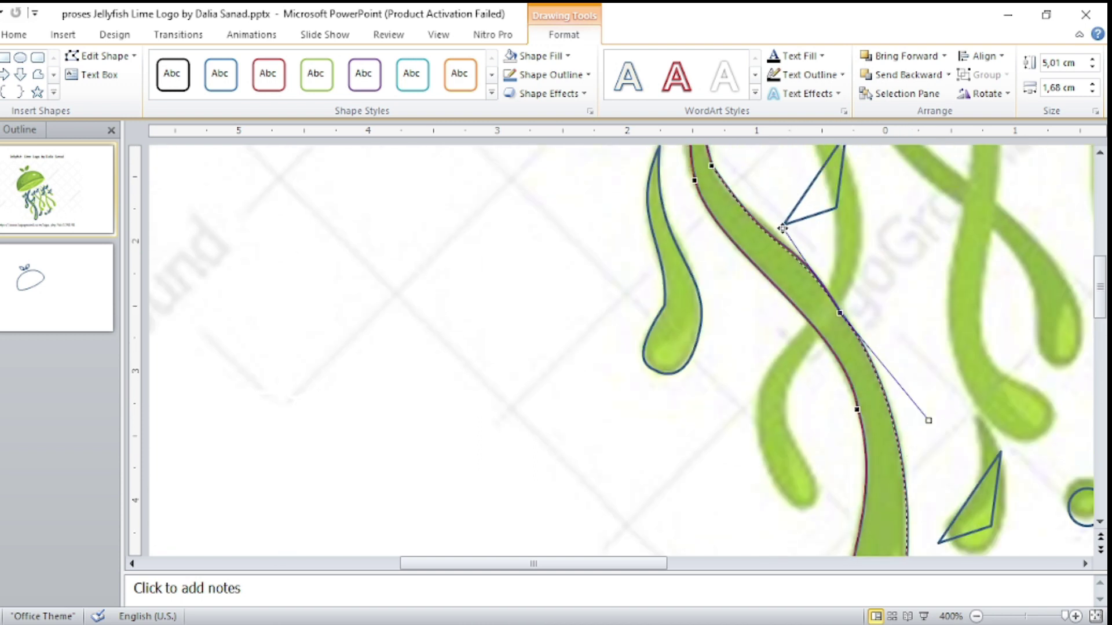
pyautogui.scroll(3, 747, 230)
pyautogui.click(761, 285)
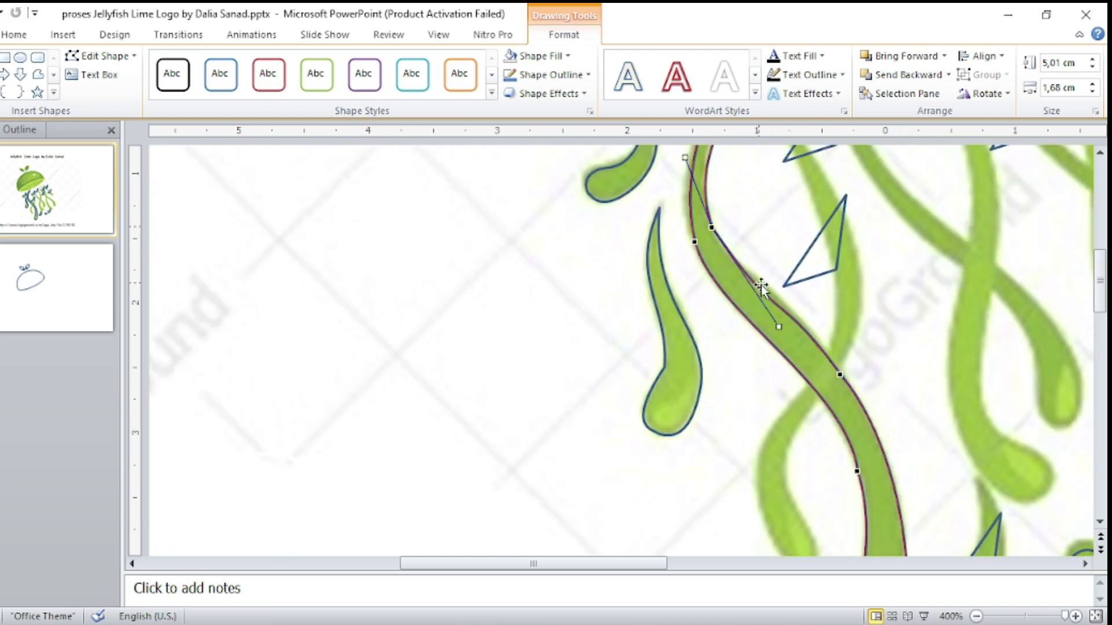
pyautogui.moveTo(781, 326); pyautogui.dragTo(765, 318)
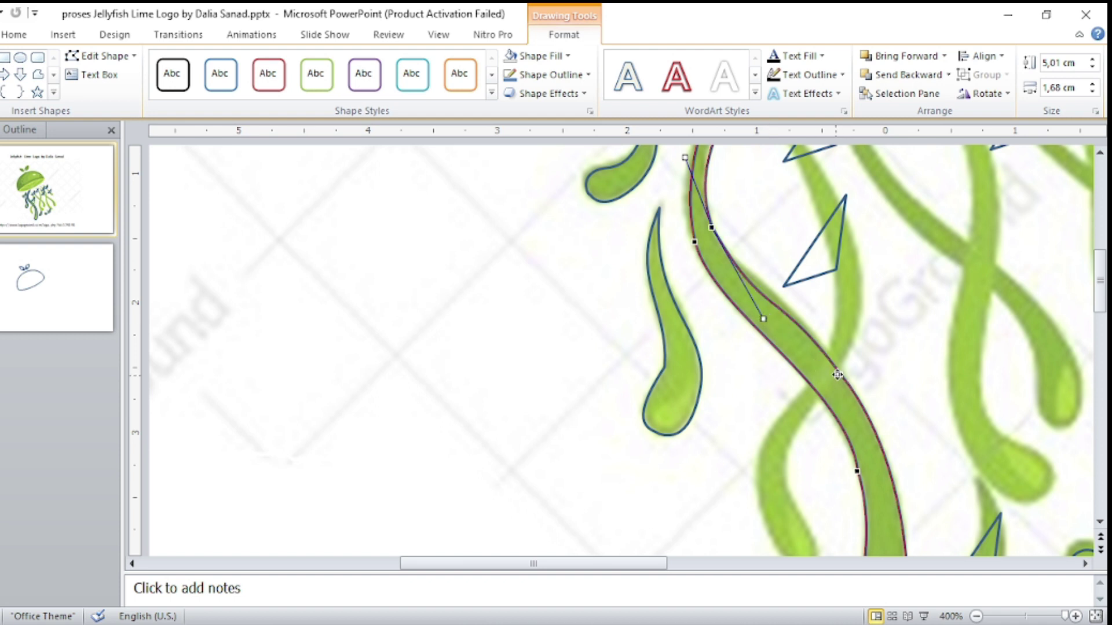
pyautogui.keyDown('shift'); pyautogui.click(702, 379); pyautogui.keyUp('shift')
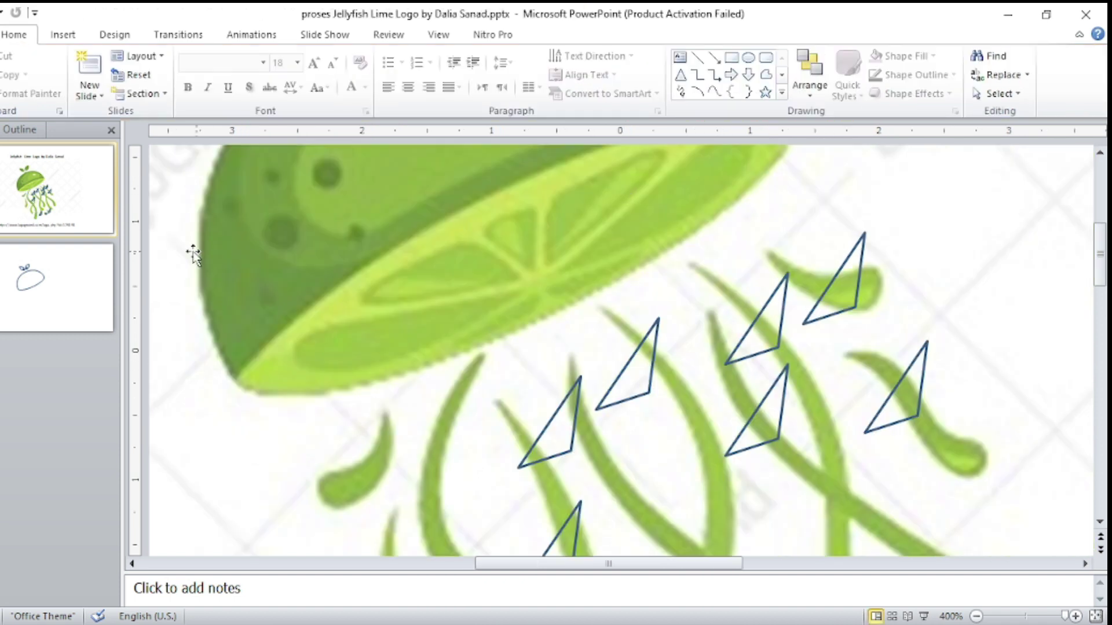
# Move from slide 2 to slide 1 with the reference jellyfish logo.
pyautogui.click(77, 299)
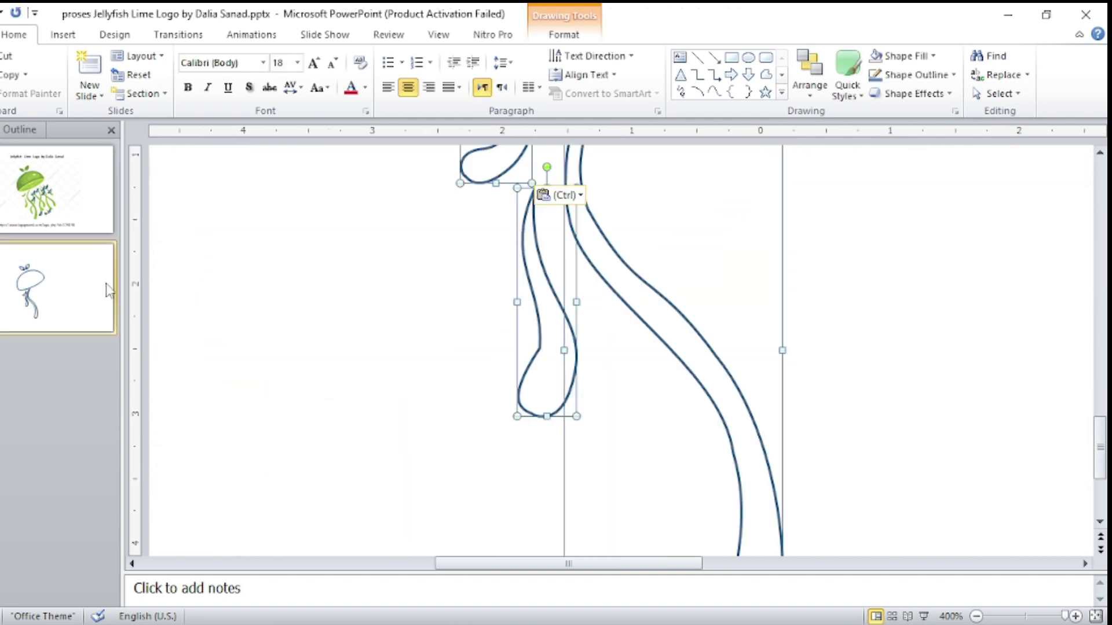
pyautogui.click(71, 205)
pyautogui.scroll(2, 579, 365)
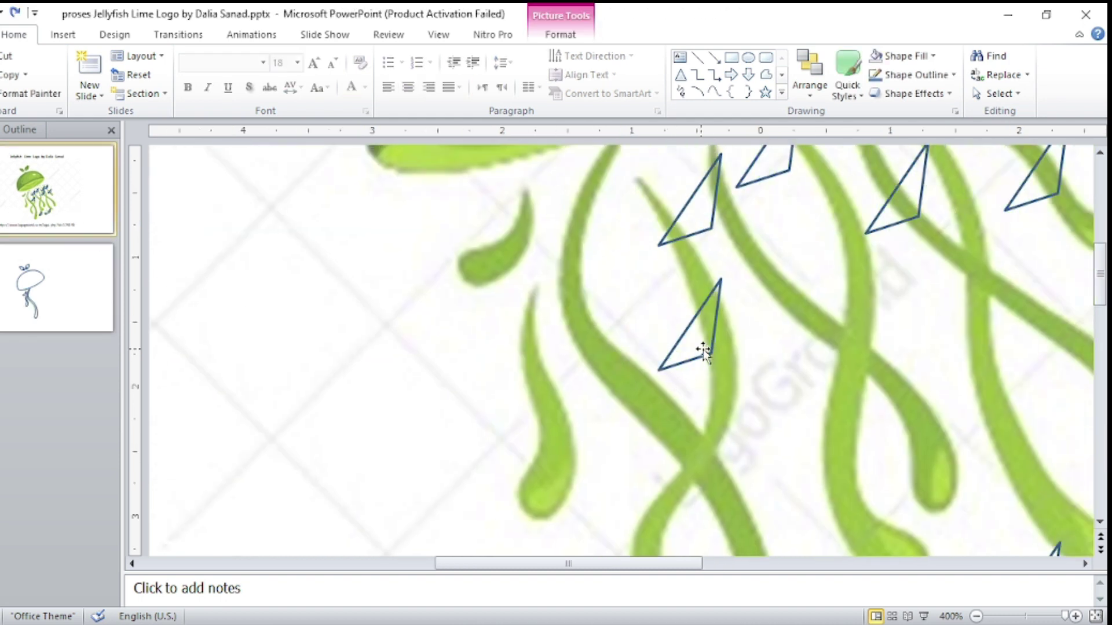
# Reshape the first triangle to trace a tentacle down to its rounded tip.
pyautogui.click(707, 350)
pyautogui.moveTo(649, 181); pyautogui.dragTo(682, 464)
pyautogui.moveTo(668, 309); pyautogui.dragTo(670, 359)
pyautogui.scroll(-3, 724, 261)
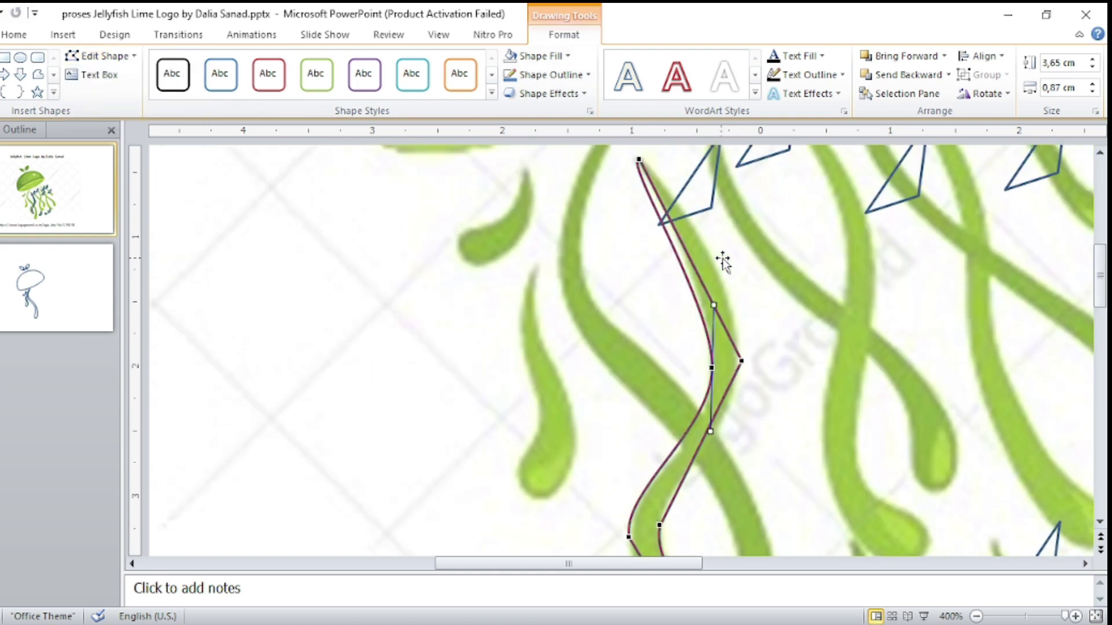
pyautogui.moveTo(634, 168); pyautogui.dragTo(635, 170)
pyautogui.moveTo(741, 361); pyautogui.dragTo(735, 373)
pyautogui.scroll(-1, 681, 467)
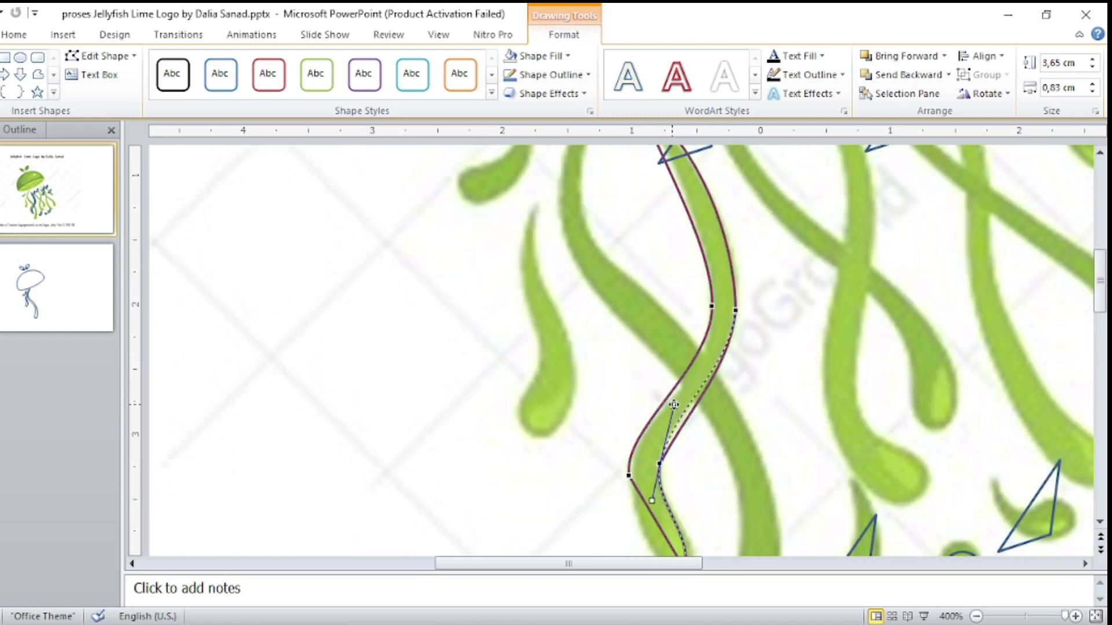
pyautogui.moveTo(674, 404); pyautogui.dragTo(673, 404)
pyautogui.scroll(-1, 685, 488)
pyautogui.moveTo(713, 466); pyautogui.dragTo(718, 468)
pyautogui.moveTo(639, 443); pyautogui.dragTo(624, 431)
pyautogui.moveTo(628, 346); pyautogui.dragTo(629, 347)
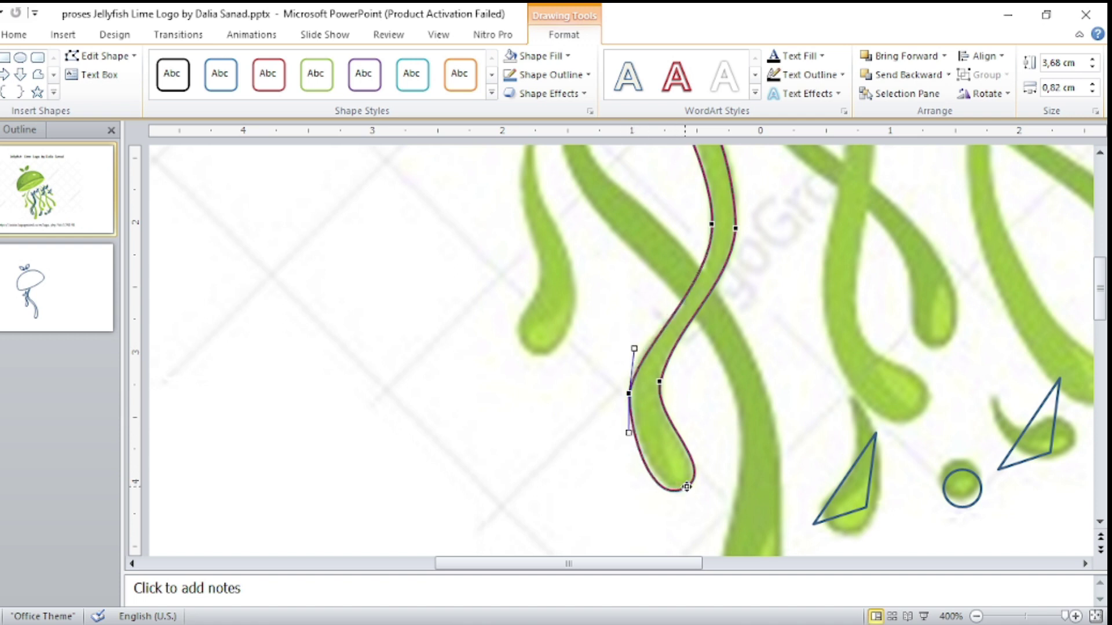
pyautogui.scroll(3, 640, 223)
# Reshape the second triangle into a curved outline following the next tentacle.
pyautogui.click(713, 248)
pyautogui.moveTo(718, 195); pyautogui.dragTo(942, 516)
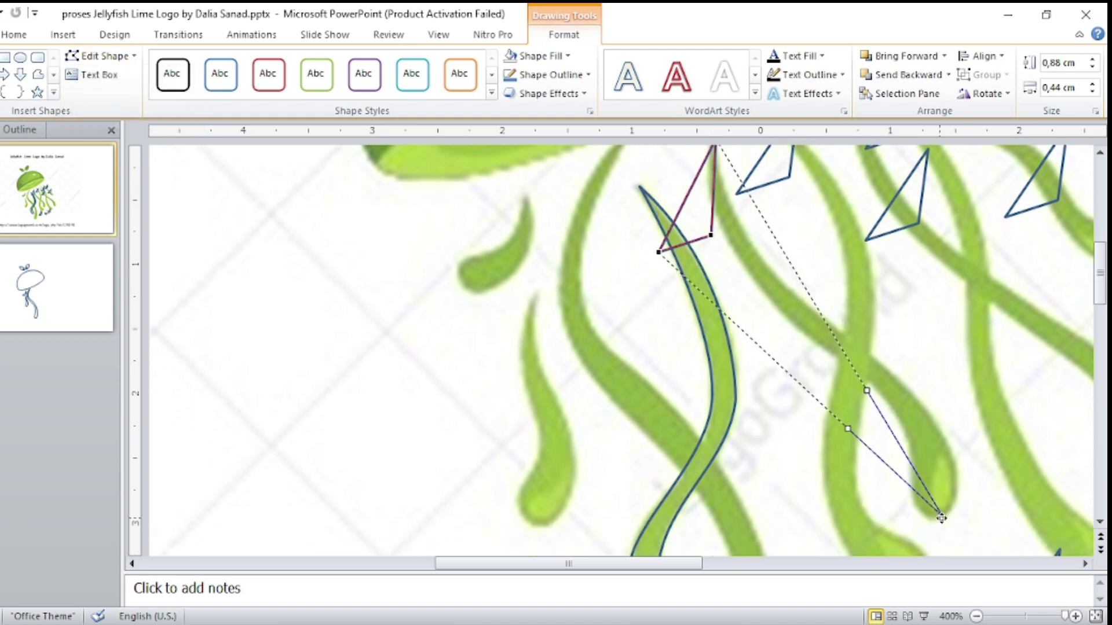
pyautogui.moveTo(733, 266)
pyautogui.mouseDown()
pyautogui.moveTo(777, 277)
pyautogui.moveTo(923, 434)
pyautogui.moveTo(899, 442)
pyautogui.mouseUp()
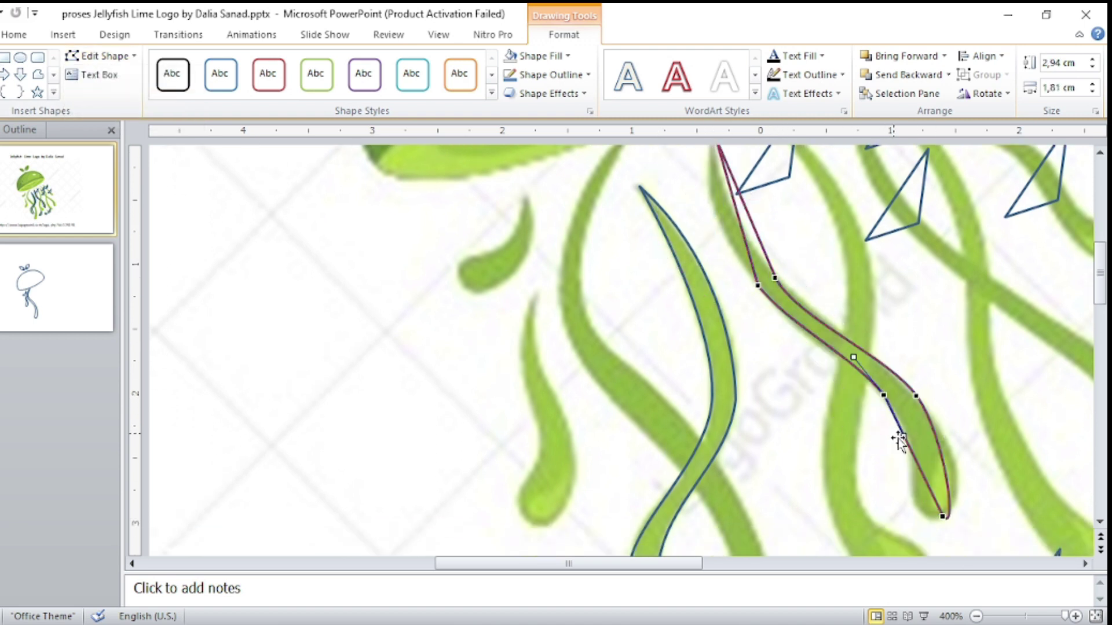
pyautogui.moveTo(944, 521); pyautogui.dragTo(970, 512)
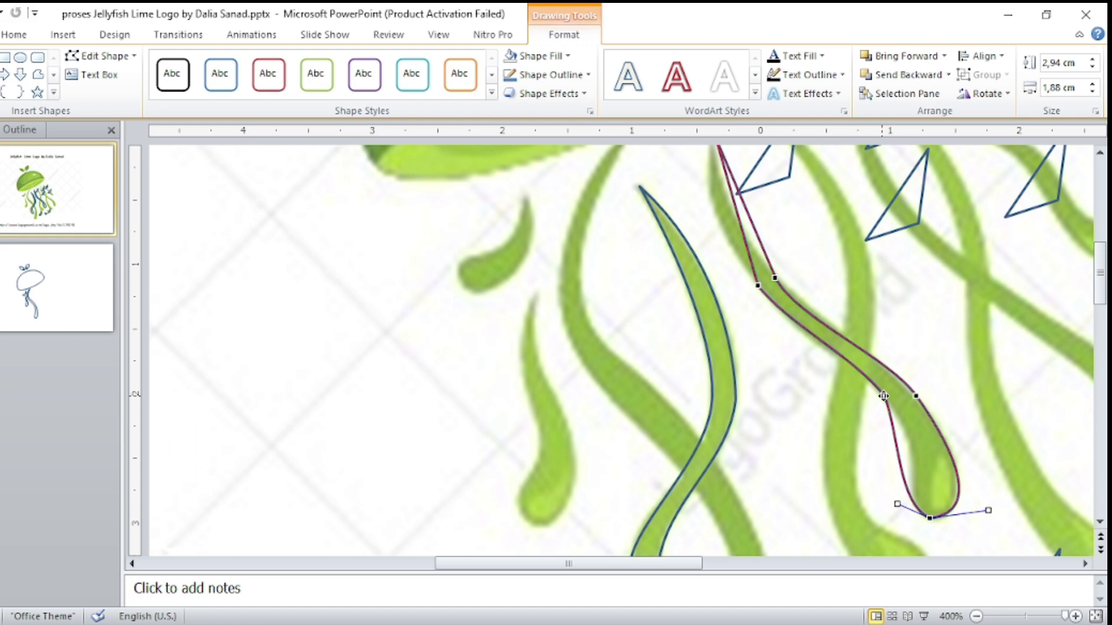
pyautogui.moveTo(883, 395); pyautogui.dragTo(894, 409)
pyautogui.click(758, 285)
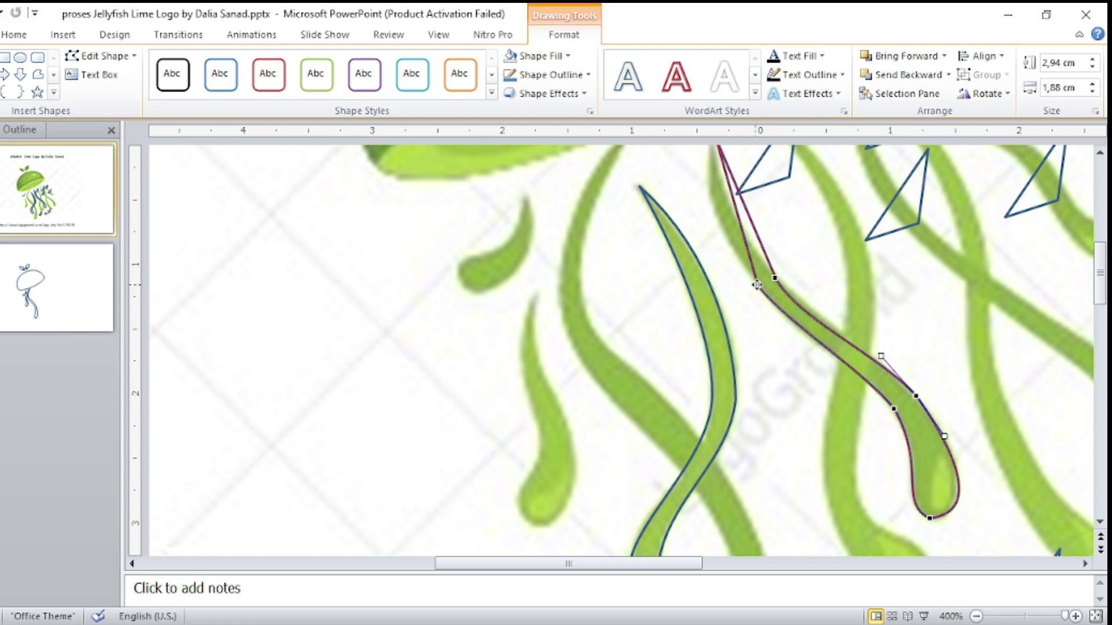
pyautogui.scroll(1, 758, 284)
pyautogui.moveTo(695, 236); pyautogui.dragTo(734, 295)
pyautogui.moveTo(713, 181); pyautogui.dragTo(707, 182)
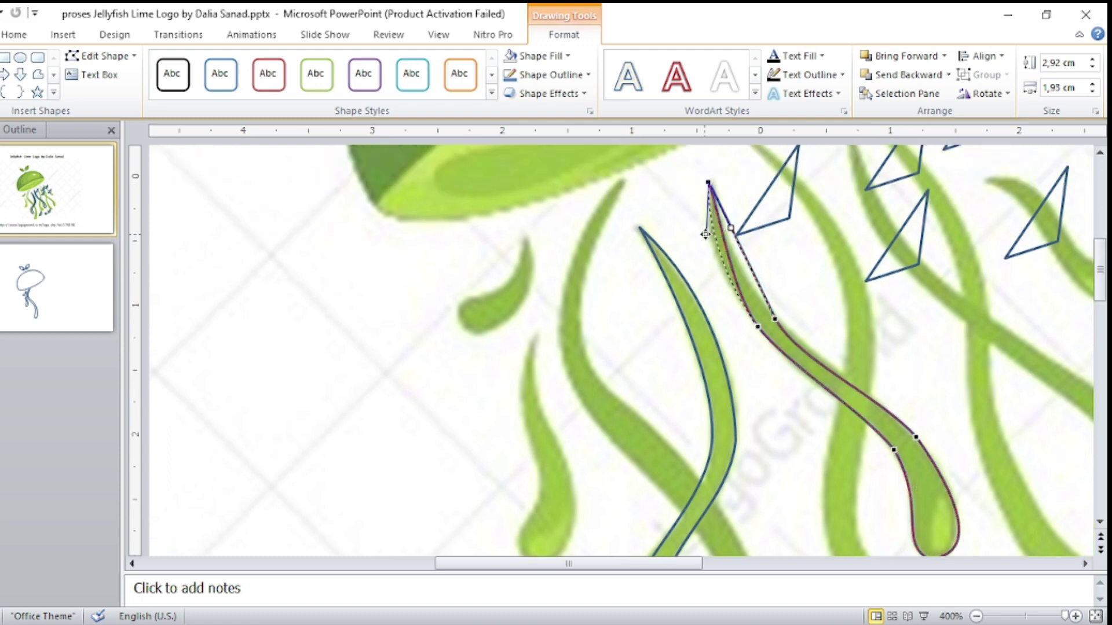
pyautogui.moveTo(775, 318); pyautogui.dragTo(778, 322)
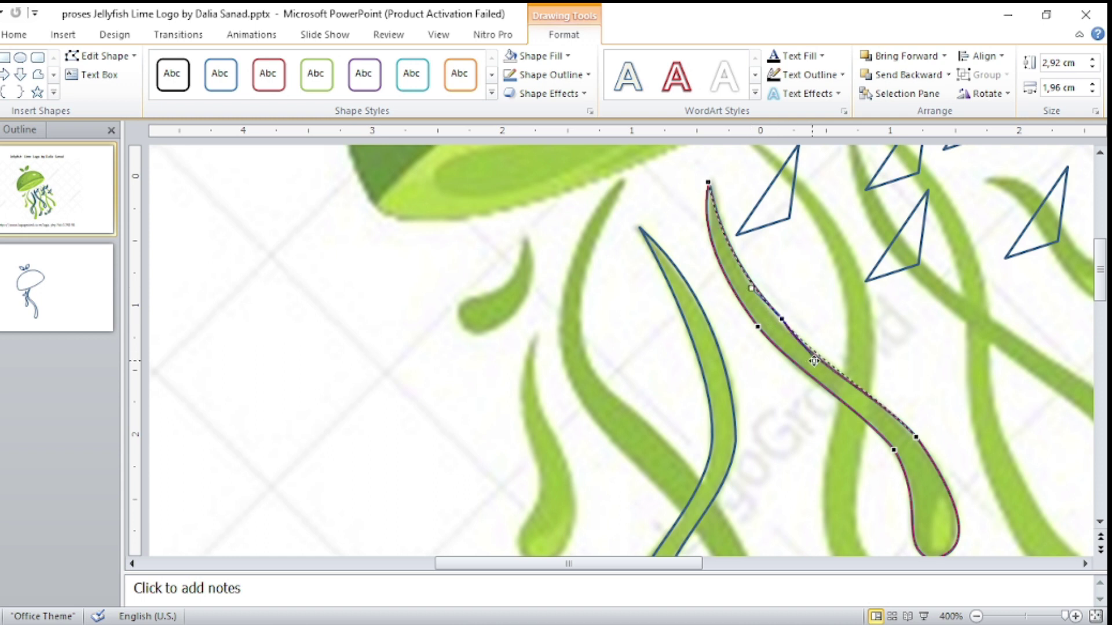
pyautogui.click(711, 182)
pyautogui.click(737, 448)
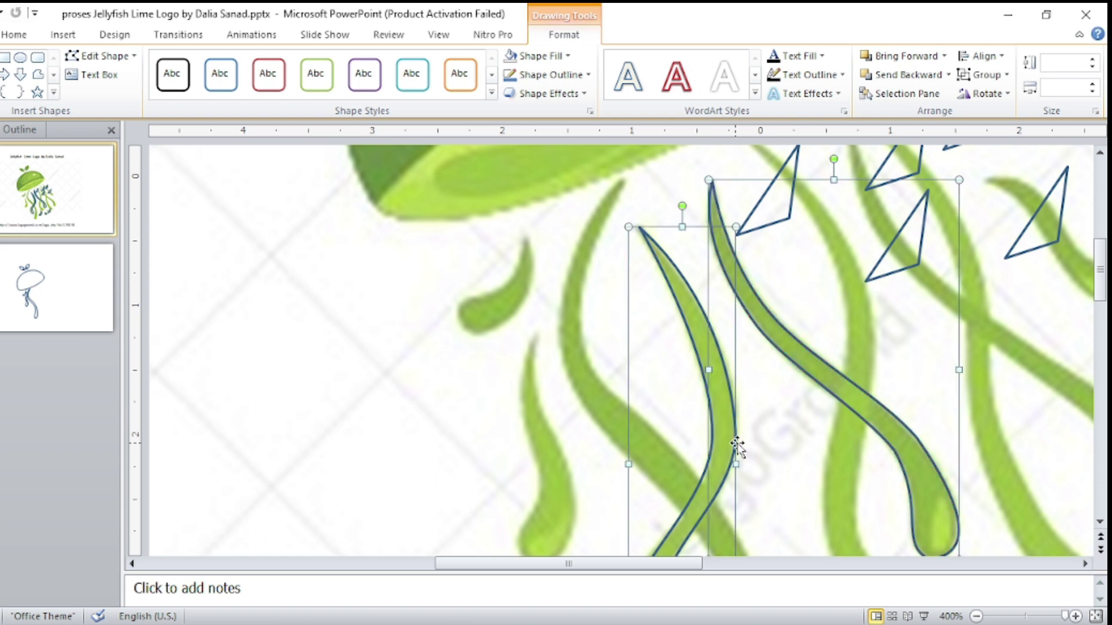
# Select both finished tentacles and return to slide 1.
pyautogui.click(293, 325)
pyautogui.click(80, 289)
pyautogui.click(64, 191)
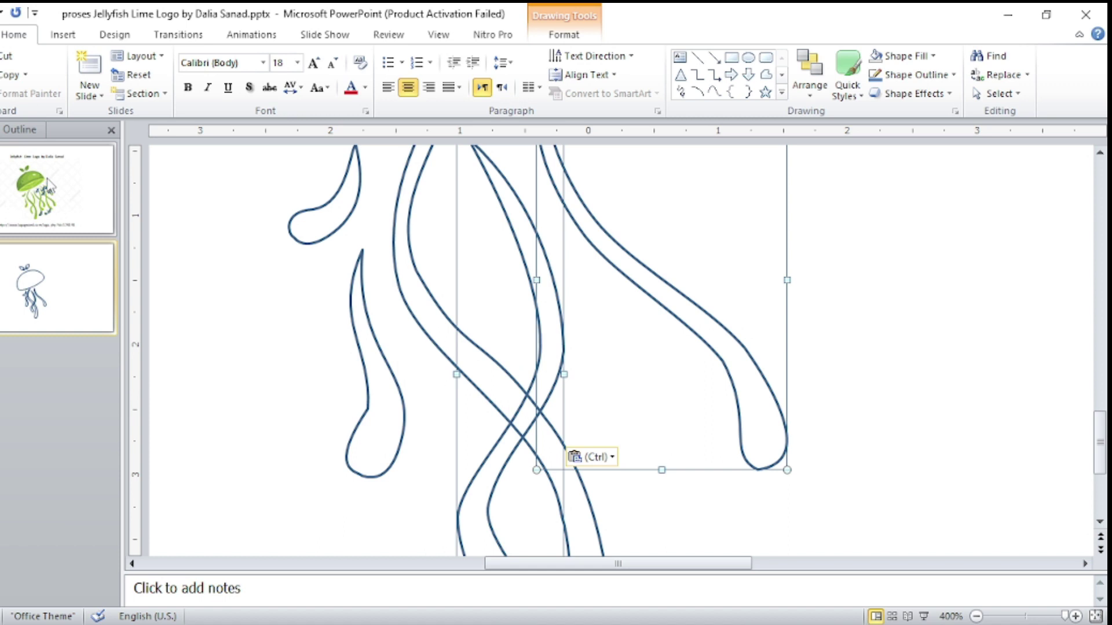
# Use Edit Points to bend the third triangle's edge into a tentacle curve.
pyautogui.click(618, 296)
pyautogui.click(563, 34)
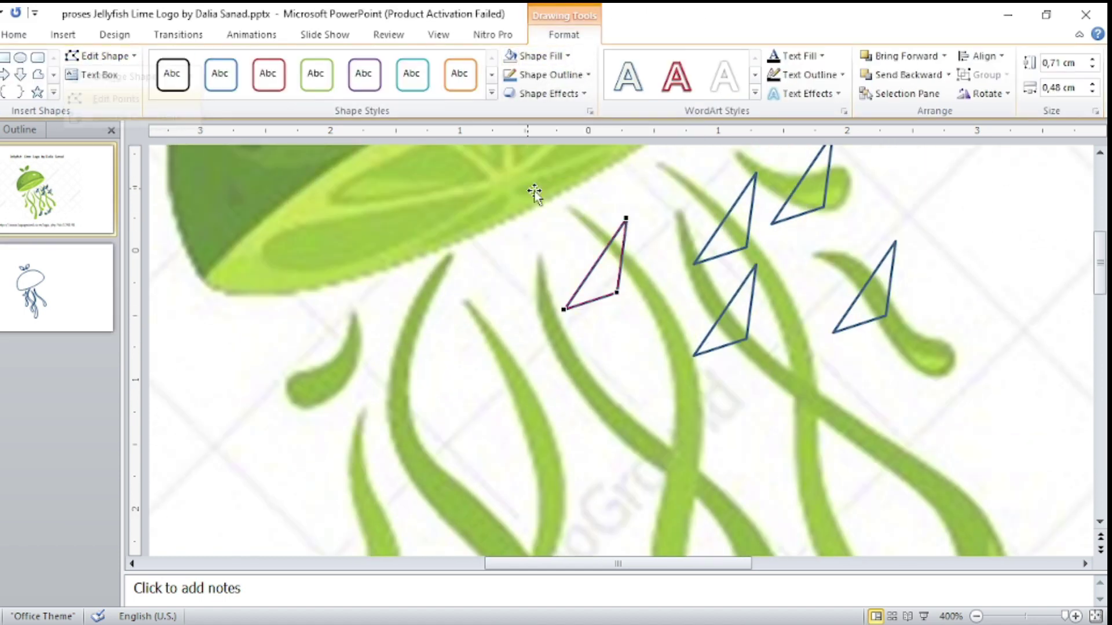
pyautogui.moveTo(618, 296); pyautogui.dragTo(672, 423)
pyautogui.scroll(-3, 727, 436)
pyautogui.keyDown('ctrl'); pyautogui.scroll(-2, 728, 435); pyautogui.keyUp('ctrl')
pyautogui.keyDown('ctrl'); pyautogui.scroll(-1, 728, 435); pyautogui.keyUp('ctrl')
pyautogui.moveTo(591, 290)
pyautogui.mouseDown()
pyautogui.moveTo(680, 449)
pyautogui.moveTo(642, 442)
pyautogui.moveTo(658, 544)
pyautogui.moveTo(702, 534)
pyautogui.mouseUp()
pyautogui.scroll(-1, 702, 521)
# Refine the lower bend, tip and middle points so the outline fits the tentacle.
pyautogui.click(641, 407)
pyautogui.moveTo(650, 453)
pyautogui.mouseDown()
pyautogui.moveTo(638, 486)
pyautogui.moveTo(659, 491)
pyautogui.moveTo(726, 465)
pyautogui.mouseUp()
pyautogui.click(693, 503)
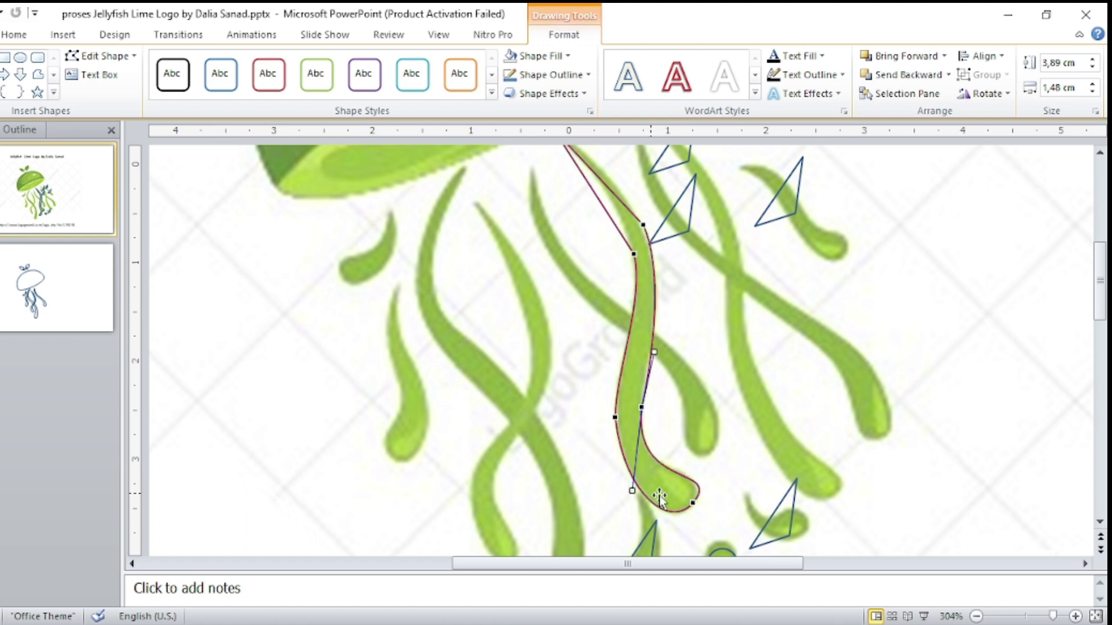
pyautogui.click(641, 405)
pyautogui.moveTo(639, 405); pyautogui.dragTo(638, 404)
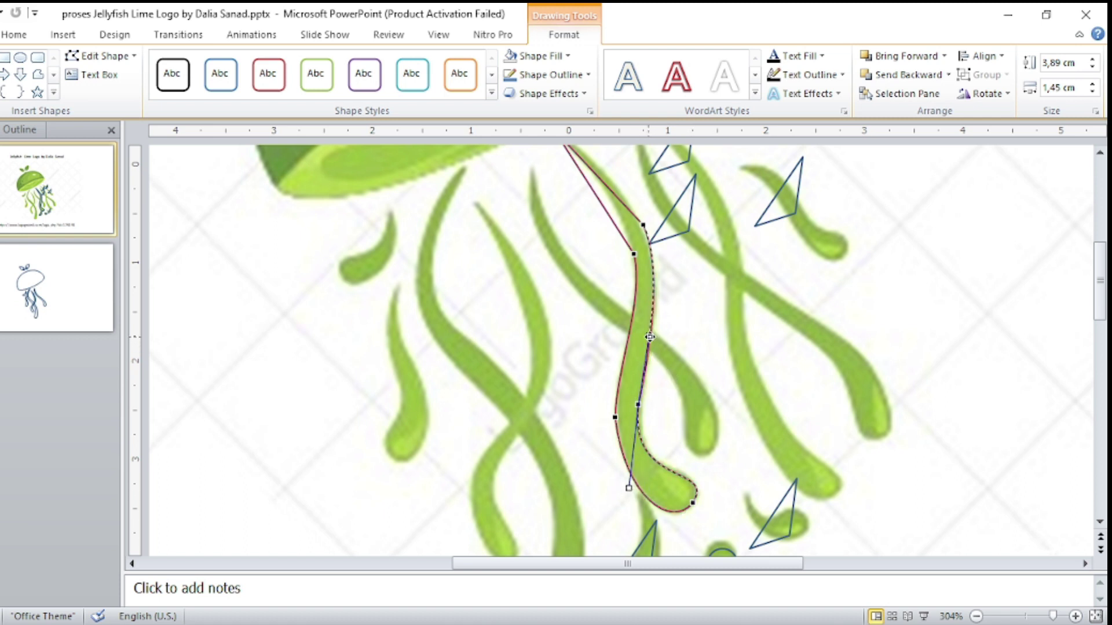
pyautogui.moveTo(644, 229)
pyautogui.mouseDown()
pyautogui.moveTo(624, 240)
pyautogui.moveTo(566, 237)
pyautogui.moveTo(561, 285)
pyautogui.moveTo(573, 282)
pyautogui.mouseUp()
pyautogui.scroll(3, 605, 214)
pyautogui.scroll(3, 566, 237)
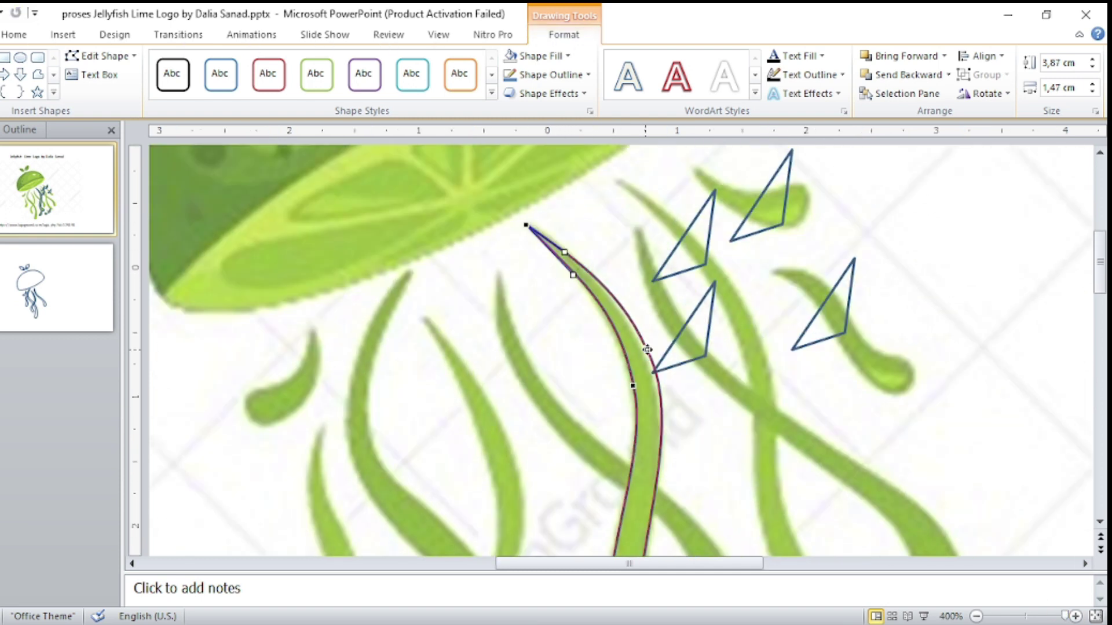
pyautogui.moveTo(647, 350); pyautogui.dragTo(640, 348)
pyautogui.click(658, 427)
# Paste the finished tentacle onto slide 2 and return to the reference slide.
pyautogui.click(654, 429)
pyautogui.click(87, 310)
pyautogui.hotkey('ctrl', 'v')
pyautogui.press('pageup')
# Paste a duplicate triangle and stretch its points into another tentacle with a rounded tip.
pyautogui.hotkey('ctrl', 'v')
pyautogui.click(100, 56)
pyautogui.click(105, 82)
pyautogui.moveTo(706, 354); pyautogui.dragTo(920, 422)
pyautogui.moveTo(653, 288); pyautogui.dragTo(683, 271)
pyautogui.moveTo(753, 324); pyautogui.dragTo(829, 377)
pyautogui.moveTo(856, 460); pyautogui.dragTo(879, 428)
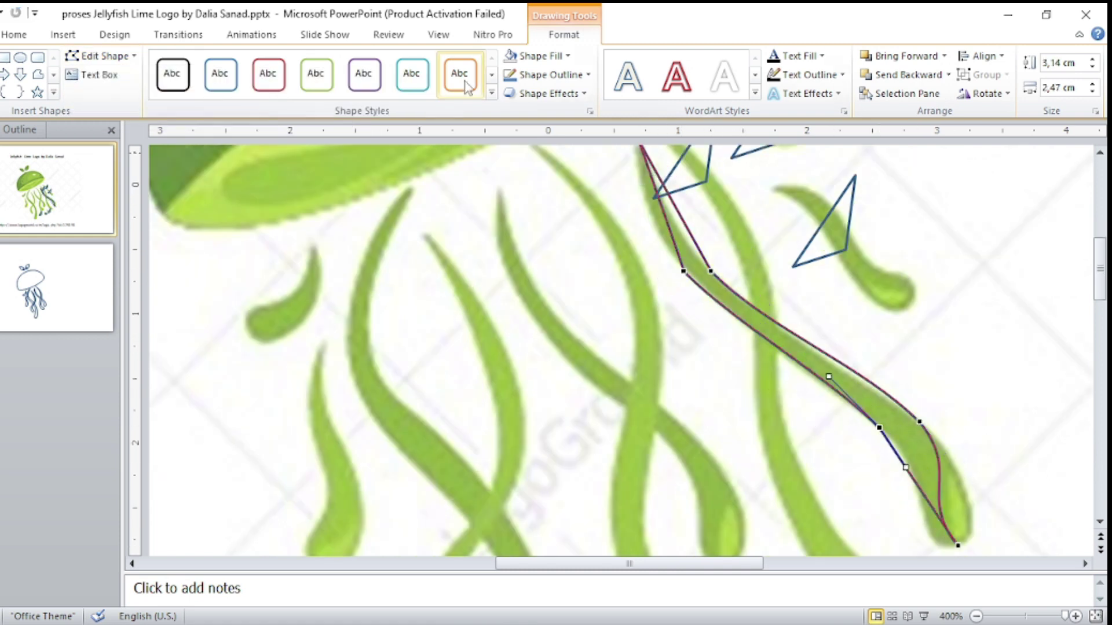
pyautogui.moveTo(995, 523)
pyautogui.mouseDown()
pyautogui.moveTo(971, 502)
pyautogui.moveTo(997, 530)
pyautogui.mouseUp()
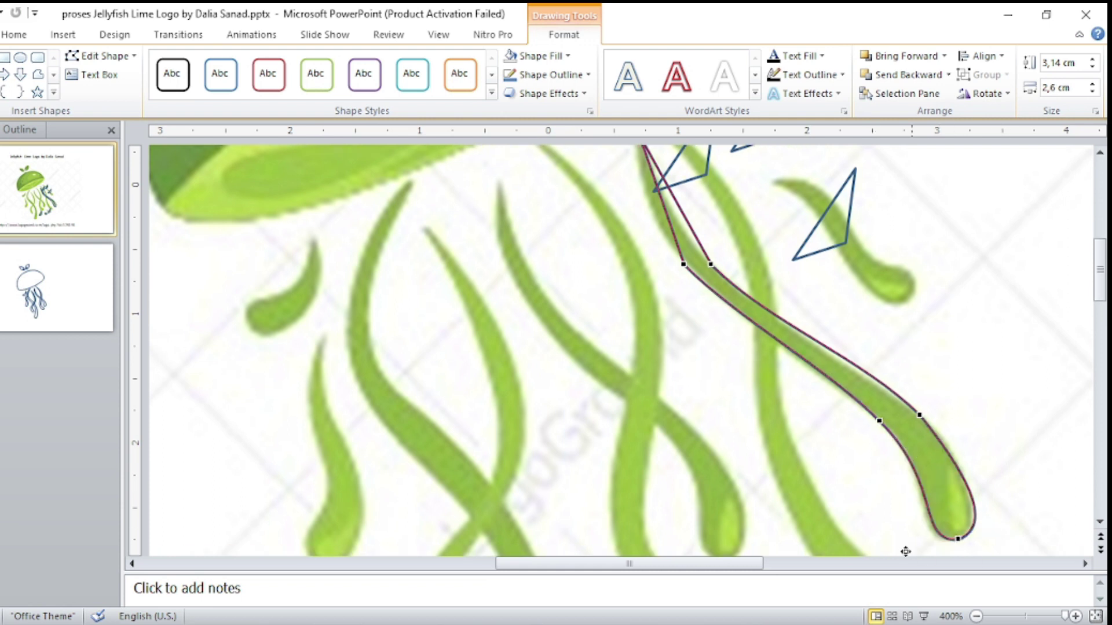
# Smooth the new tentacle's upper and lower bends, then copy it for slide 2.
pyautogui.scroll(-1, 1005, 521)
pyautogui.click(919, 387)
pyautogui.scroll(2, 635, 200)
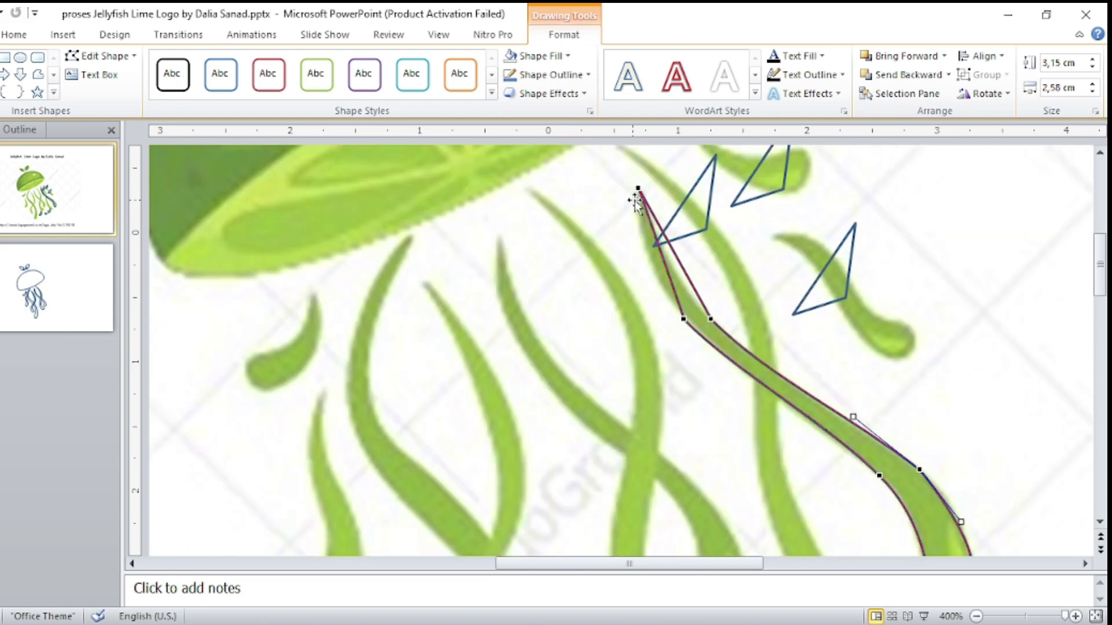
pyautogui.moveTo(651, 231); pyautogui.dragTo(655, 233)
pyautogui.click(710, 320)
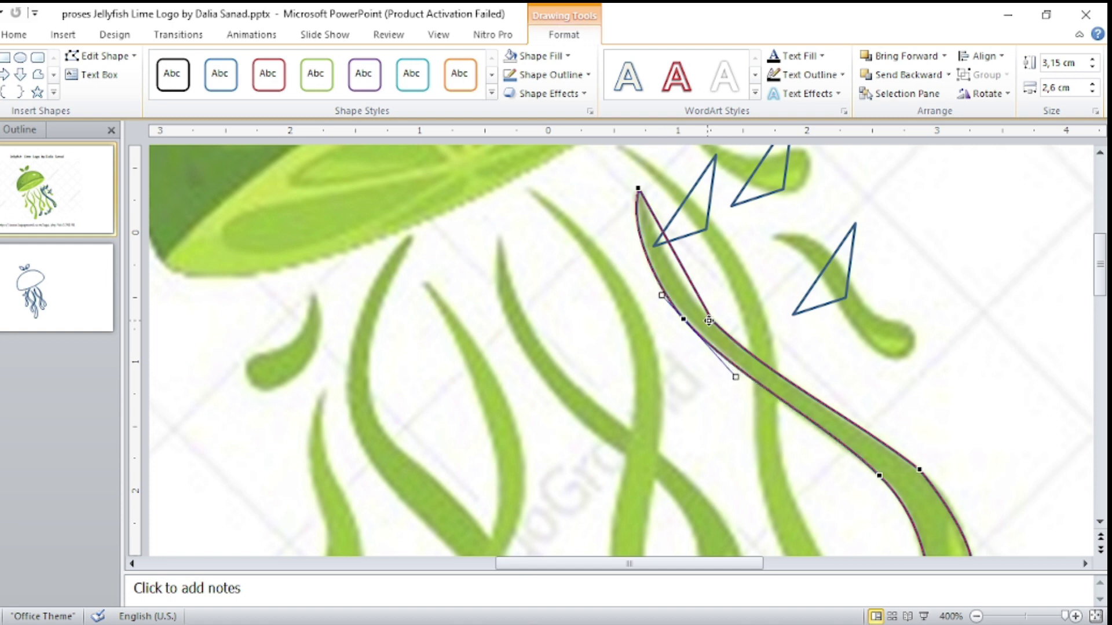
pyautogui.click(920, 469)
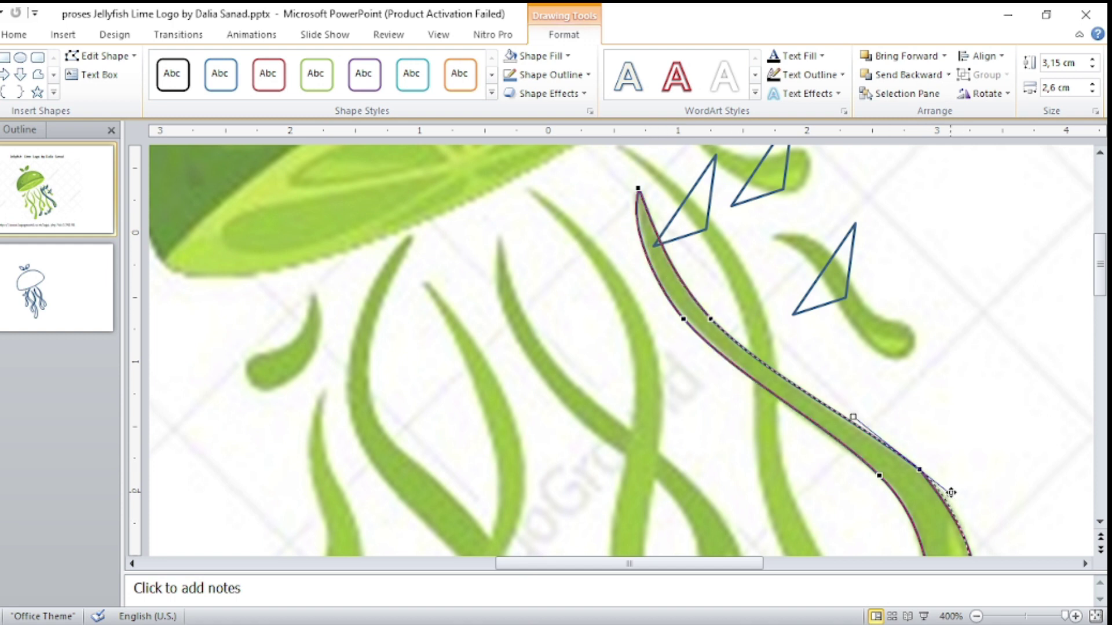
pyautogui.scroll(-3, 966, 474)
pyautogui.hotkey('ctrl', 'c')
pyautogui.press('pagedown')
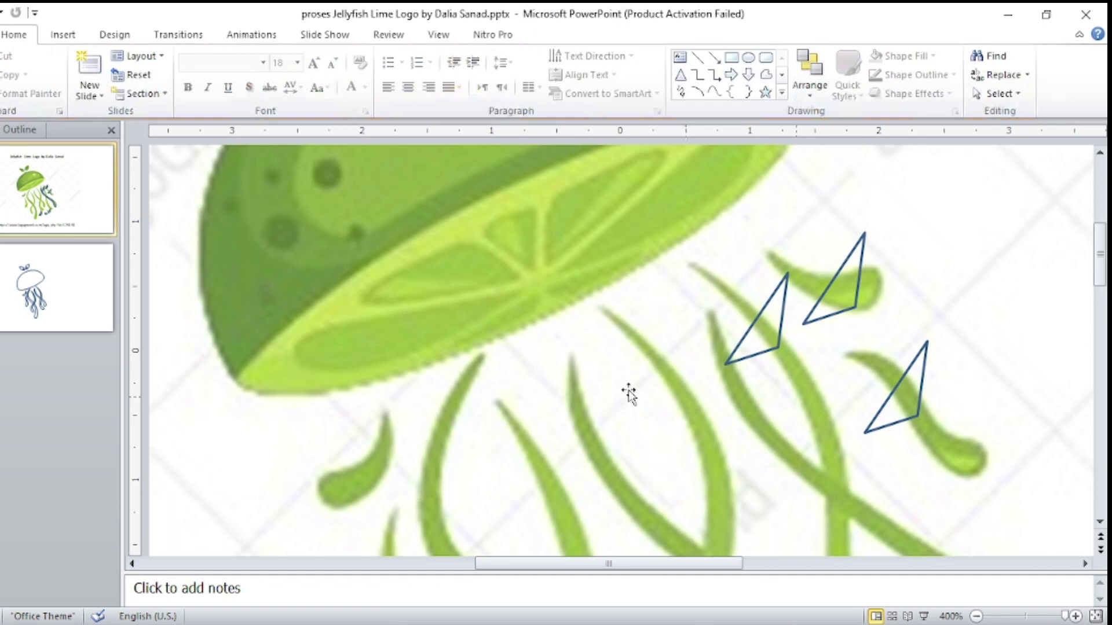
# Paste the tentacle onto slide 2 and set the head outline weight to ½ pt.
pyautogui.hotkey('ctrl', 'v')
pyautogui.click(168, 213)
pyautogui.click(564, 34)
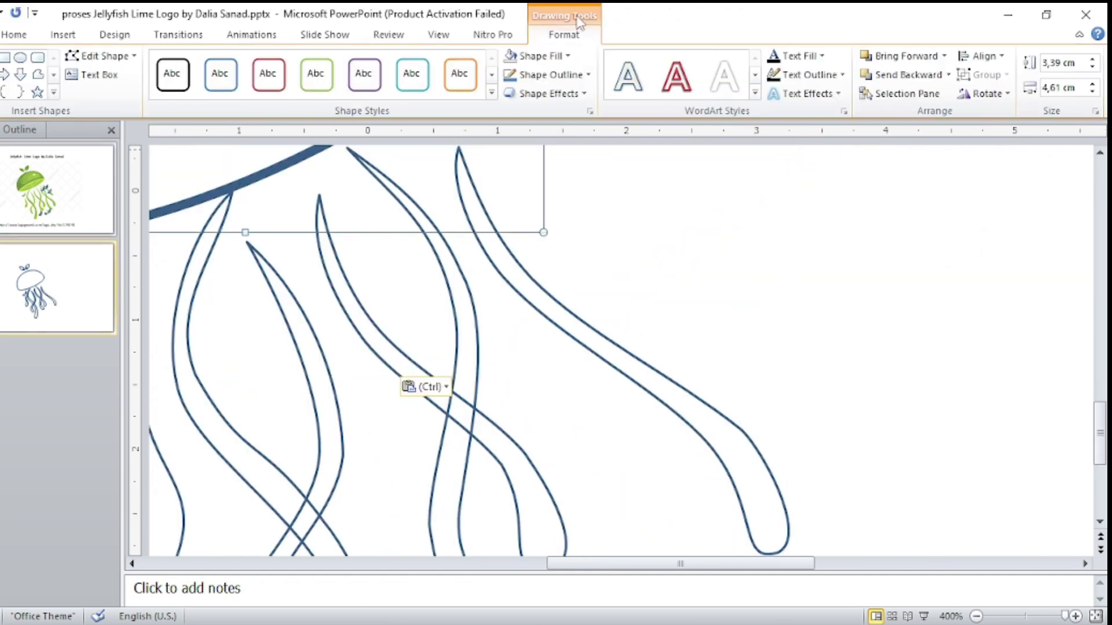
pyautogui.click(550, 74)
pyautogui.click(686, 278)
# Give the leaves shape a thinner outline weight and deselect it.
pyautogui.scroll(-5, 973, 514)
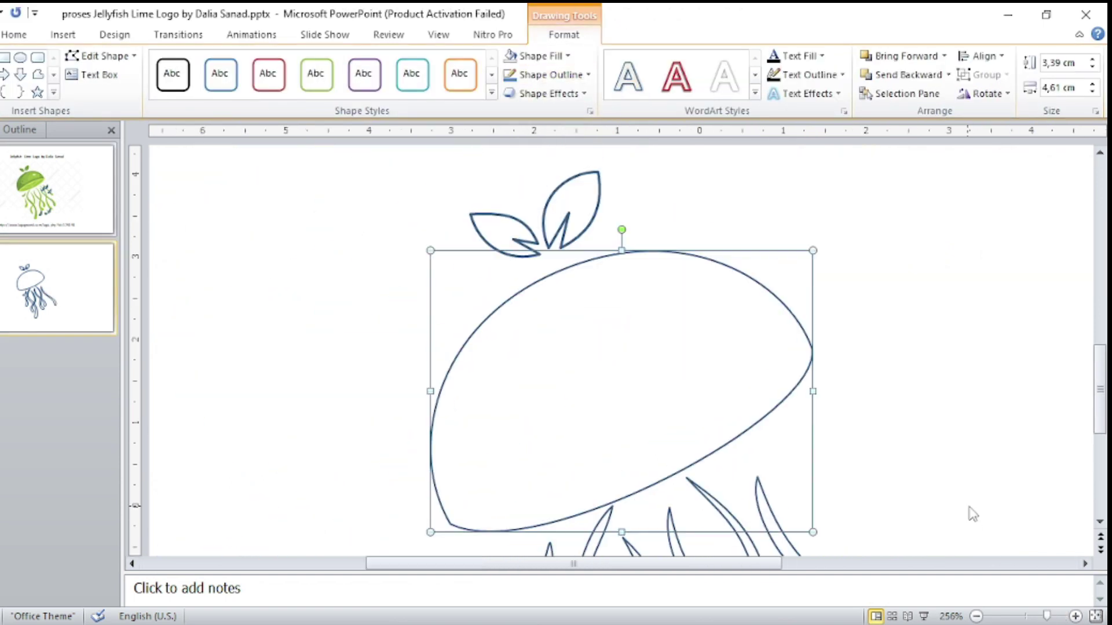
pyautogui.click(597, 217)
pyautogui.click(550, 74)
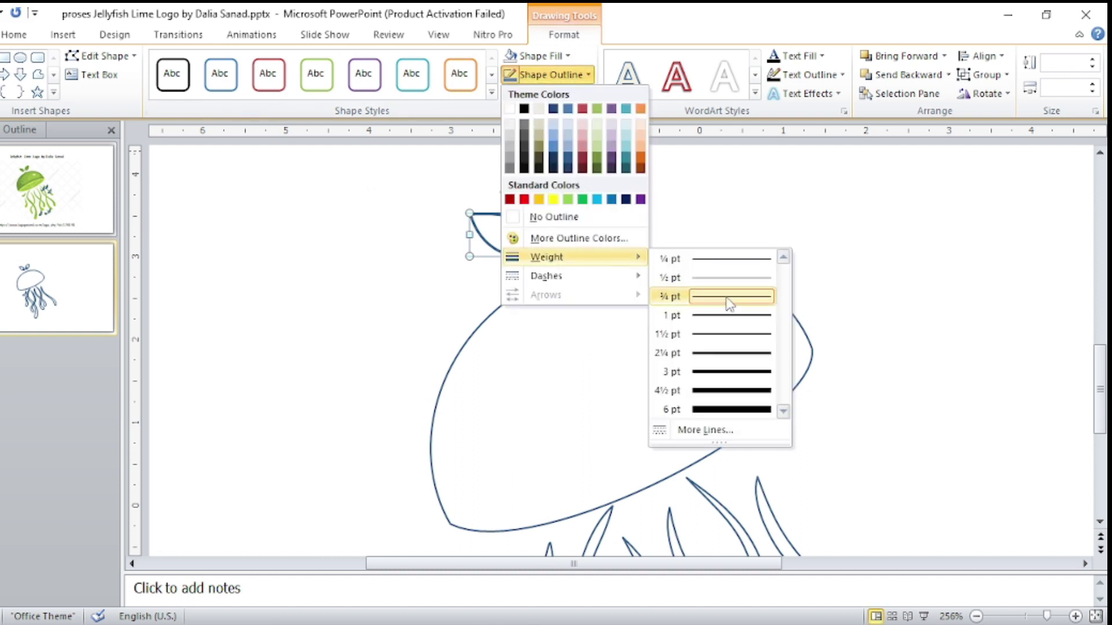
pyautogui.click(732, 278)
pyautogui.click(904, 250)
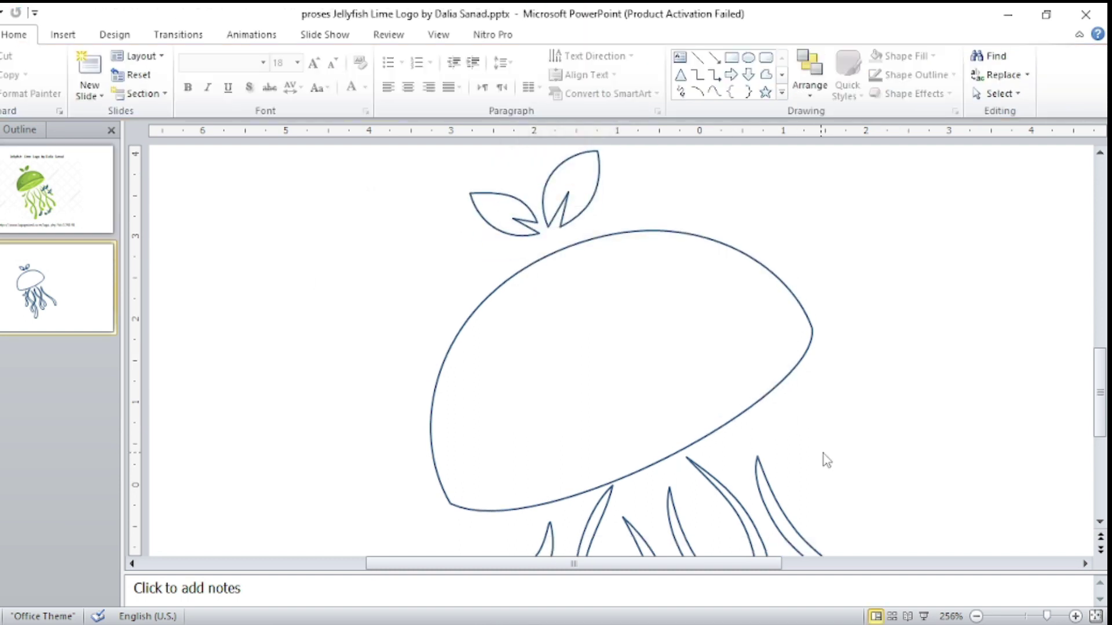
pyautogui.scroll(-5, 826, 458)
# Return to slide 1 and select a triangle beside a tentacle.
pyautogui.press('pageup')
pyautogui.scroll(5, 769, 347)
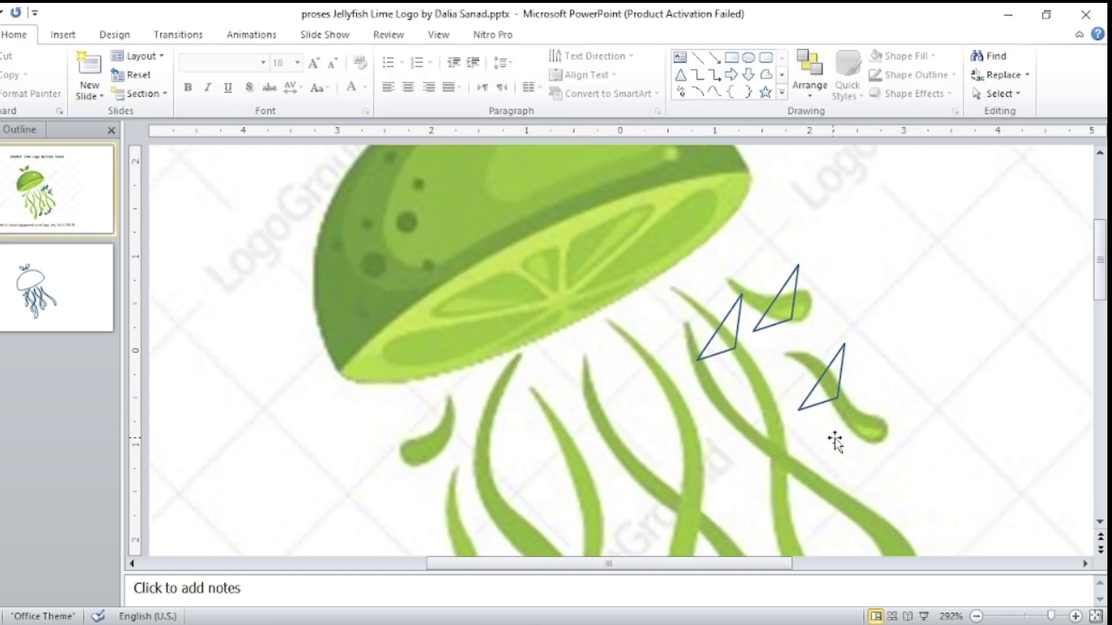
pyautogui.click(720, 243)
# Stretch the triangle's points down the long right tentacle and bend its edges to follow it.
pyautogui.click(99, 55)
pyautogui.moveTo(742, 211); pyautogui.dragTo(672, 207)
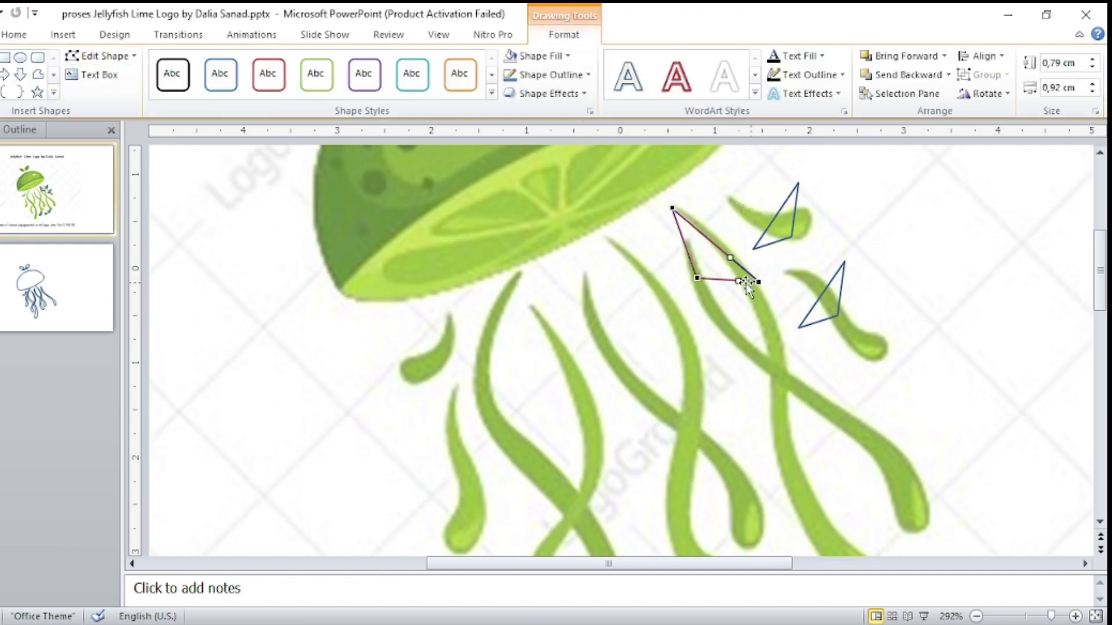
pyautogui.moveTo(746, 284); pyautogui.dragTo(819, 491)
pyautogui.scroll(-3, 818, 491)
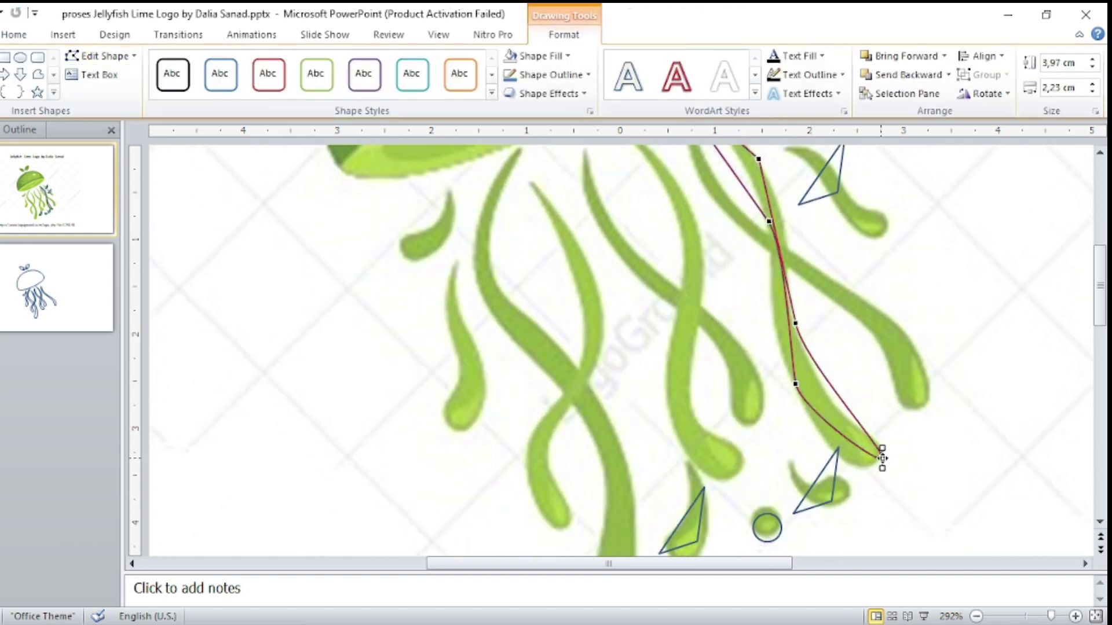
pyautogui.scroll(3, 880, 452)
pyautogui.click(98, 56)
pyautogui.click(116, 98)
pyautogui.moveTo(716, 267)
pyautogui.mouseDown()
pyautogui.moveTo(739, 327)
pyautogui.moveTo(721, 270)
pyautogui.mouseUp()
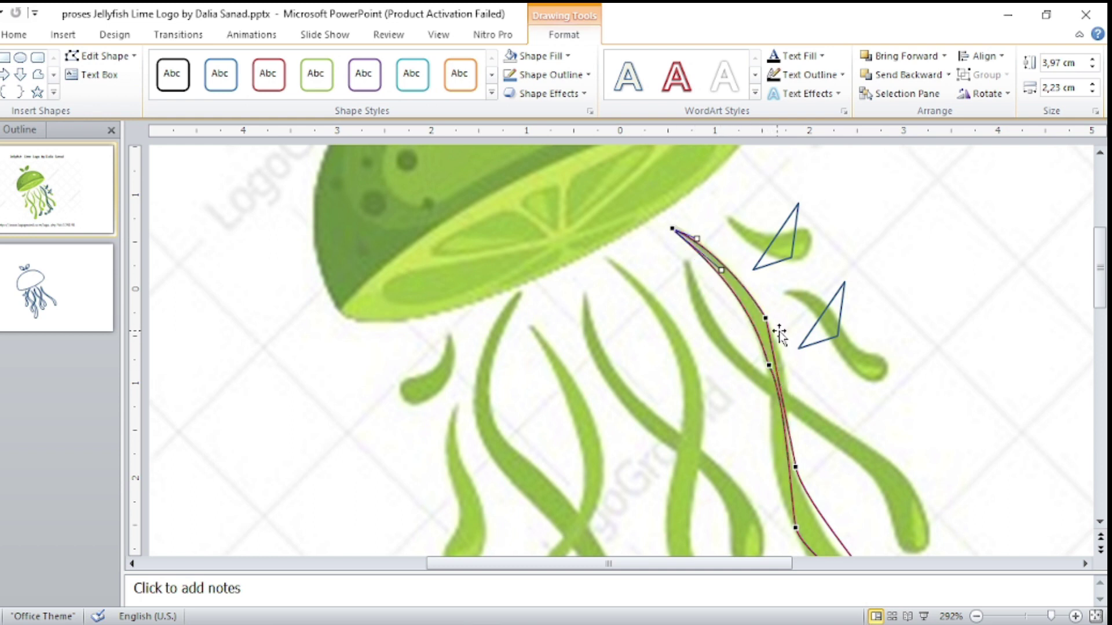
pyautogui.moveTo(789, 366); pyautogui.dragTo(769, 363)
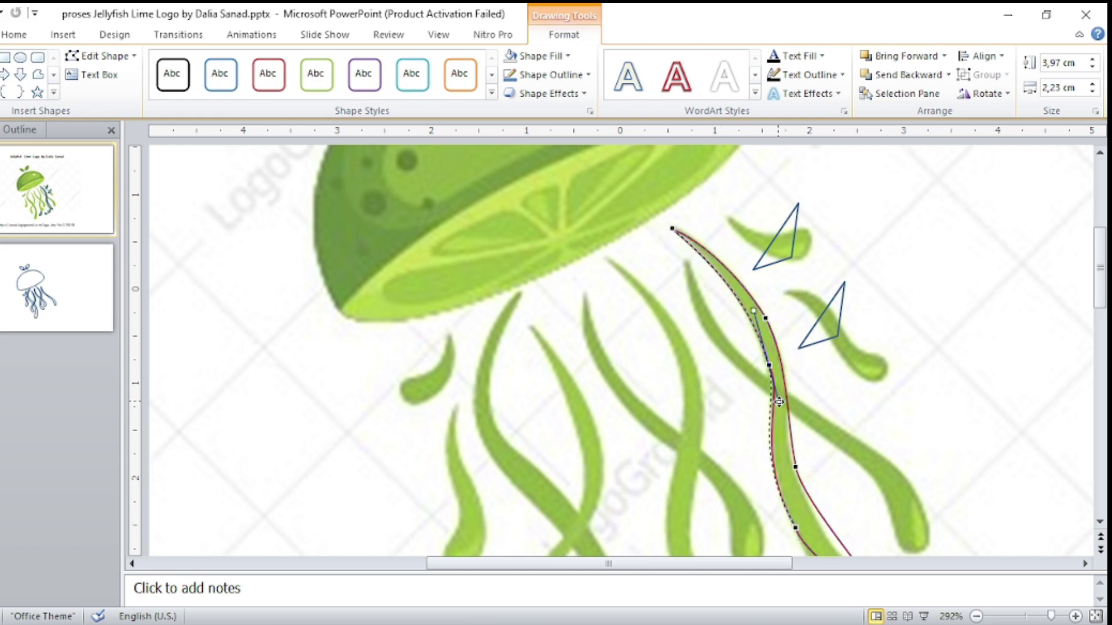
pyautogui.moveTo(801, 492); pyautogui.dragTo(802, 490)
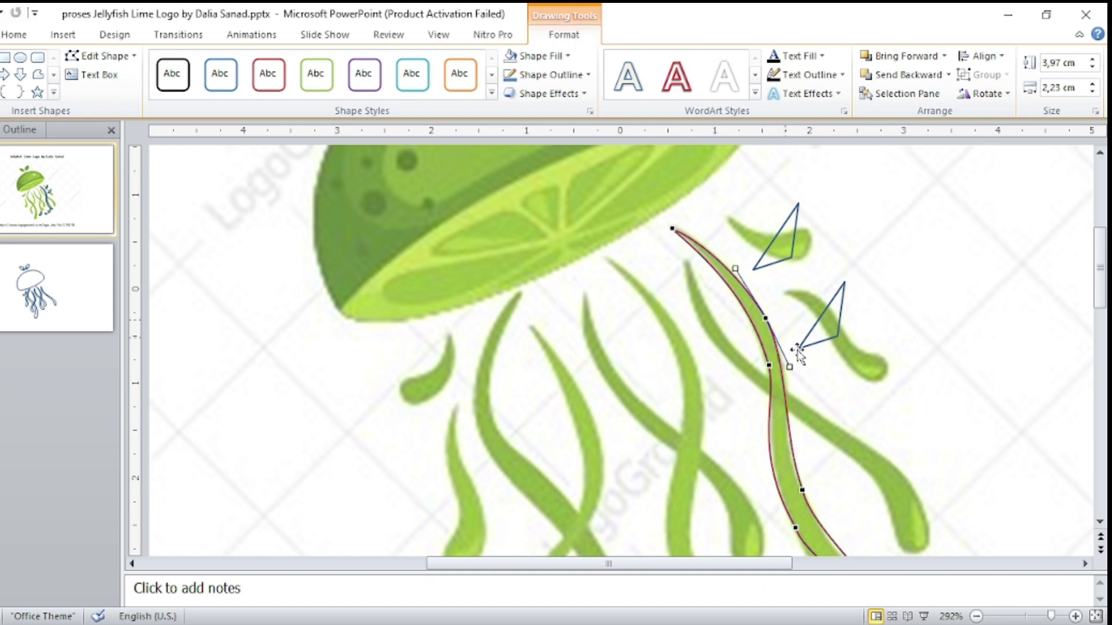
# Add and adjust points lower down to shape the tentacle's curve and tip.
pyautogui.scroll(-3, 798, 352)
pyautogui.click(880, 416)
pyautogui.click(796, 342)
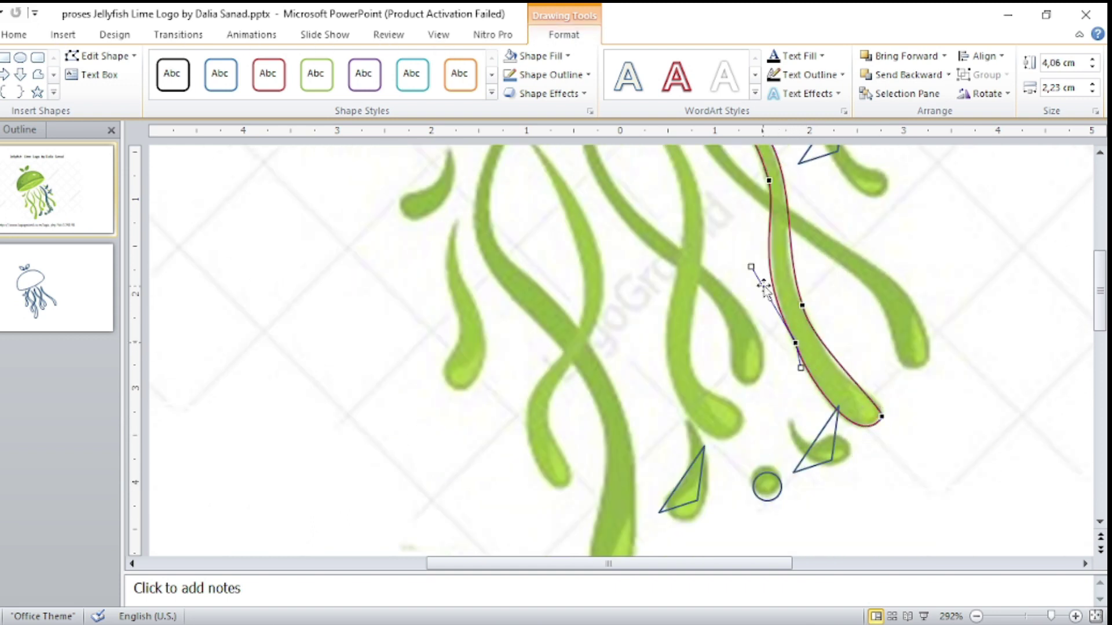
pyautogui.moveTo(803, 305); pyautogui.dragTo(804, 318)
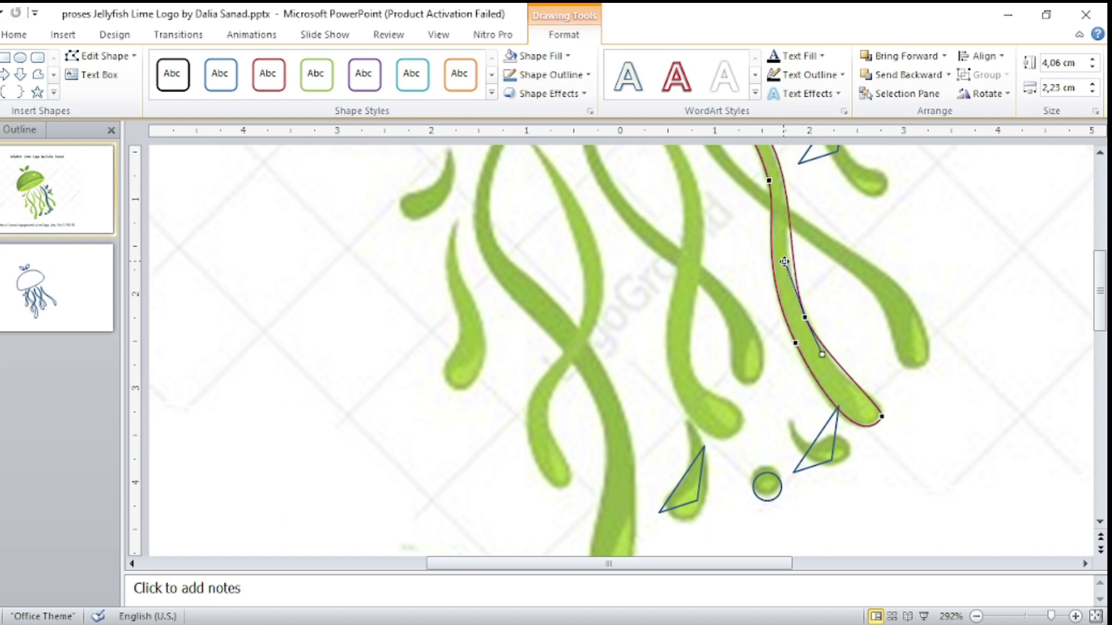
pyautogui.click(880, 416)
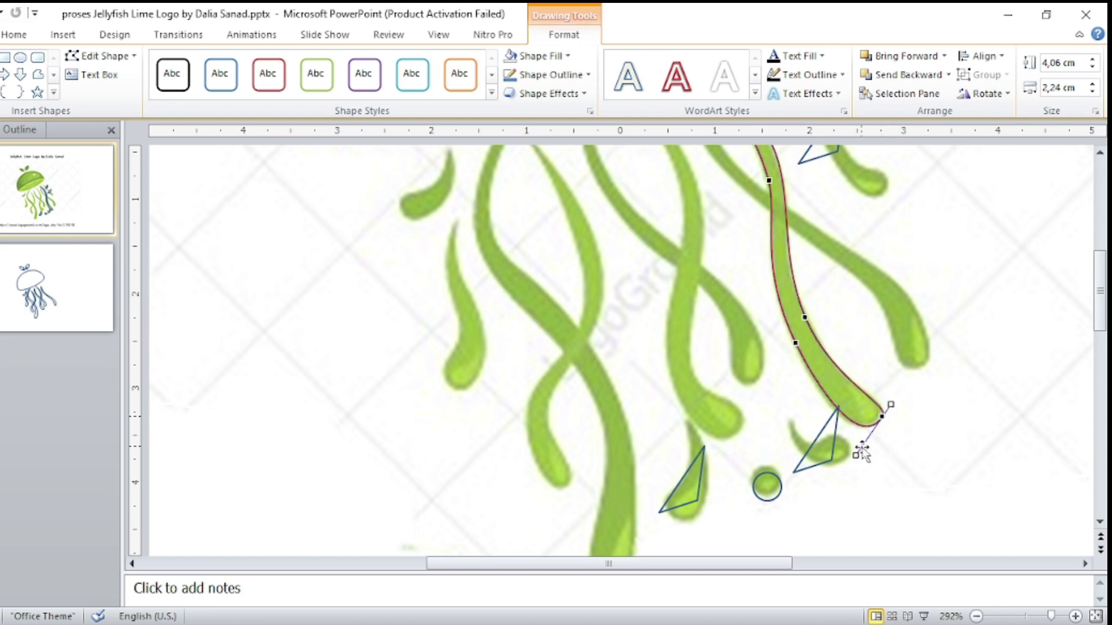
pyautogui.scroll(3, 813, 345)
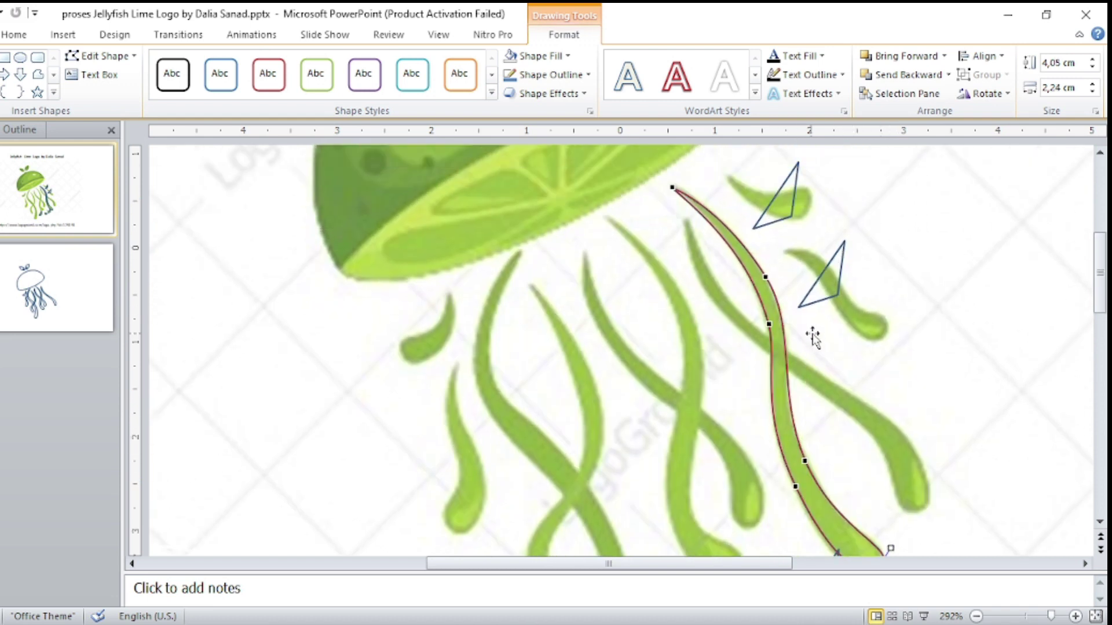
pyautogui.click(783, 362)
# Copy the finished tentacle onto slide 2 and return to slide 1.
pyautogui.click(787, 363)
pyautogui.hotkey('ctrl', 'c')
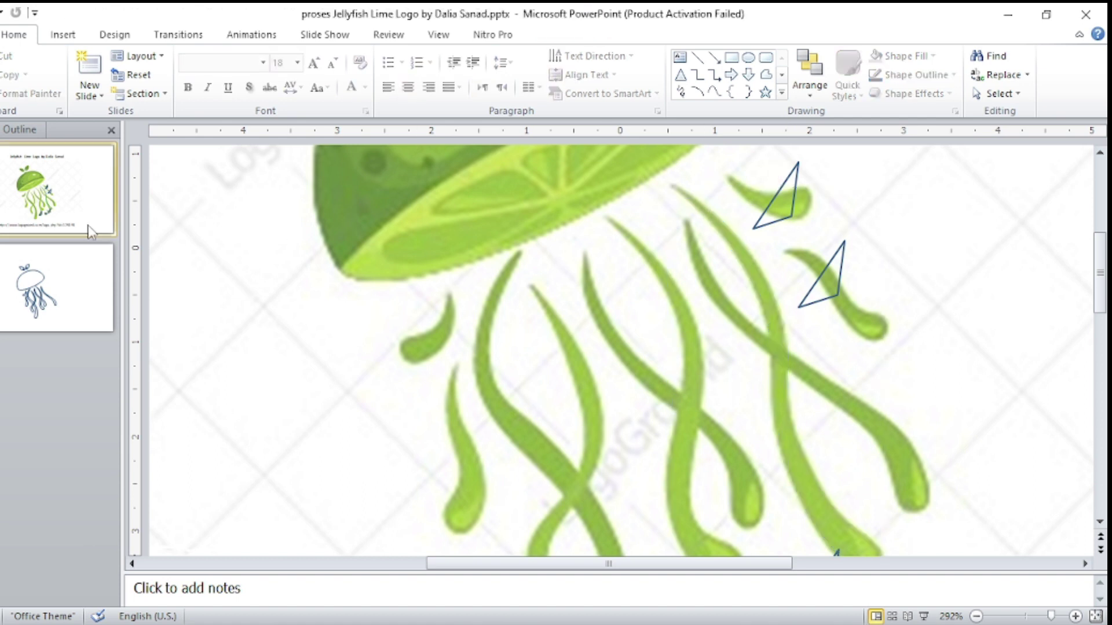
pyautogui.click(63, 278)
pyautogui.hotkey('ctrl', 'v')
pyautogui.click(57, 191)
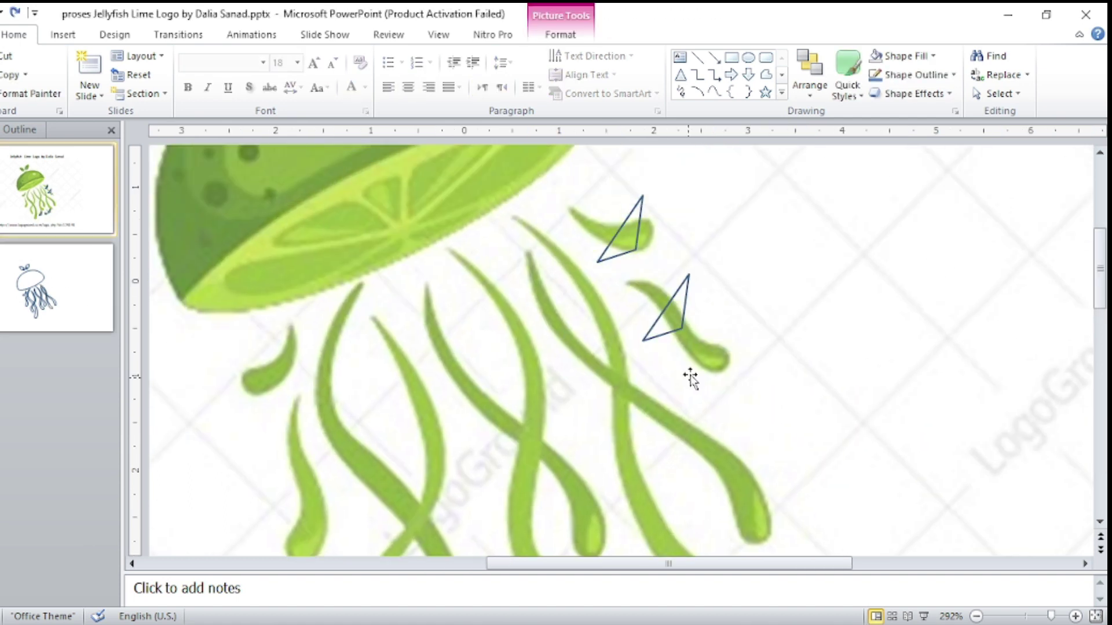
# Curve the two triangles into the upper drip and an S-shaped lower drip, then cut them for slide 2.
pyautogui.click(614, 246)
pyautogui.moveTo(614, 246); pyautogui.dragTo(661, 258)
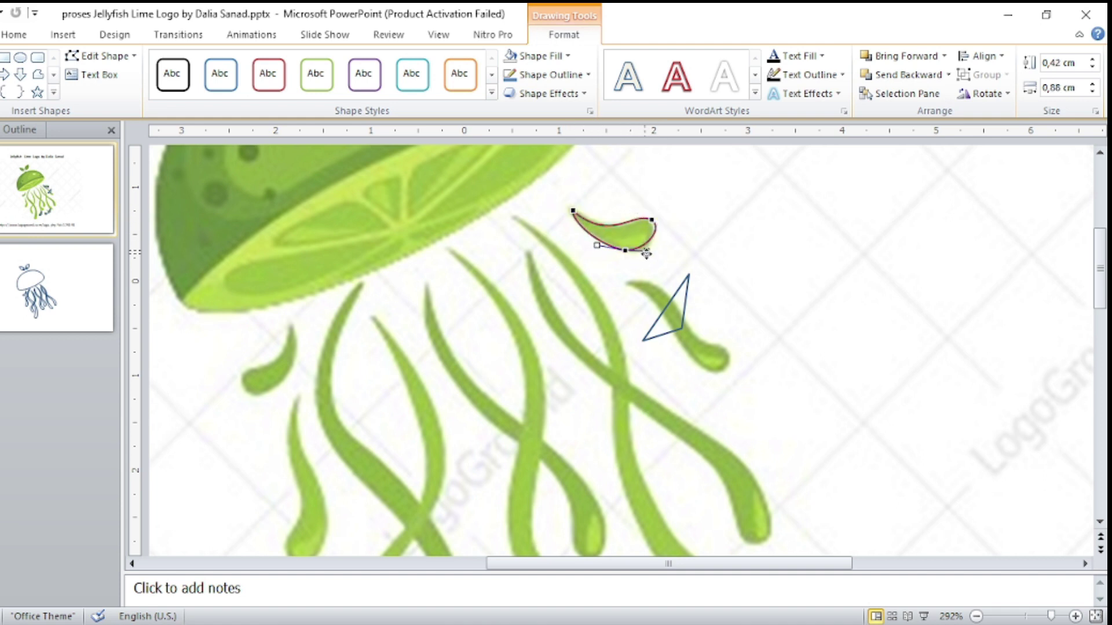
pyautogui.click(672, 306)
pyautogui.moveTo(689, 275); pyautogui.dragTo(629, 282)
pyautogui.moveTo(682, 329); pyautogui.dragTo(732, 367)
pyautogui.moveTo(643, 341); pyautogui.dragTo(670, 326)
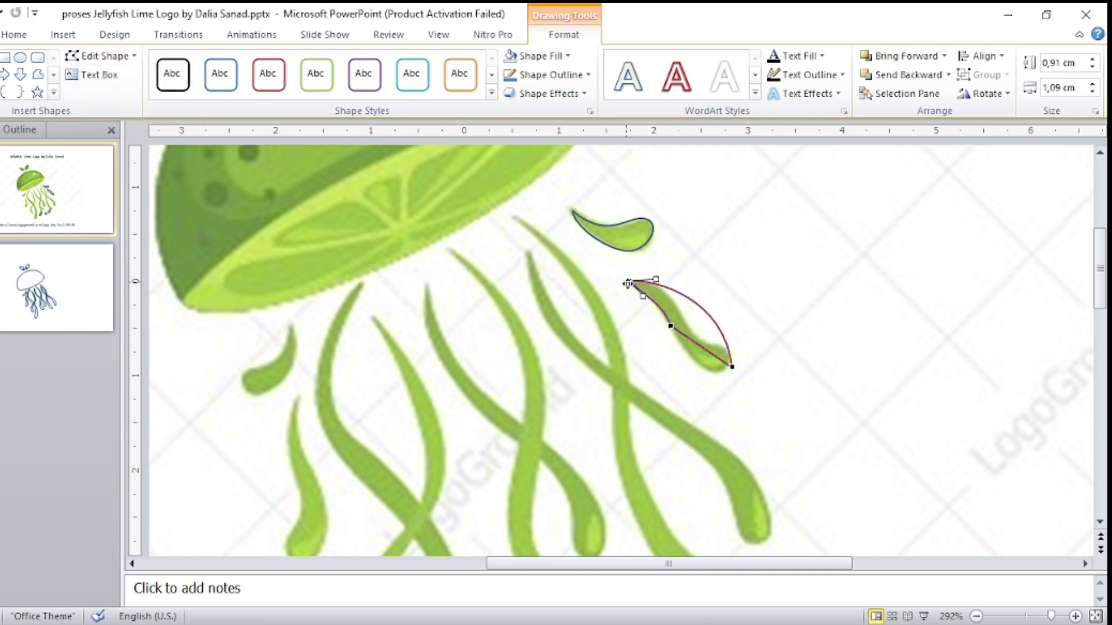
pyautogui.moveTo(732, 367); pyautogui.dragTo(706, 380)
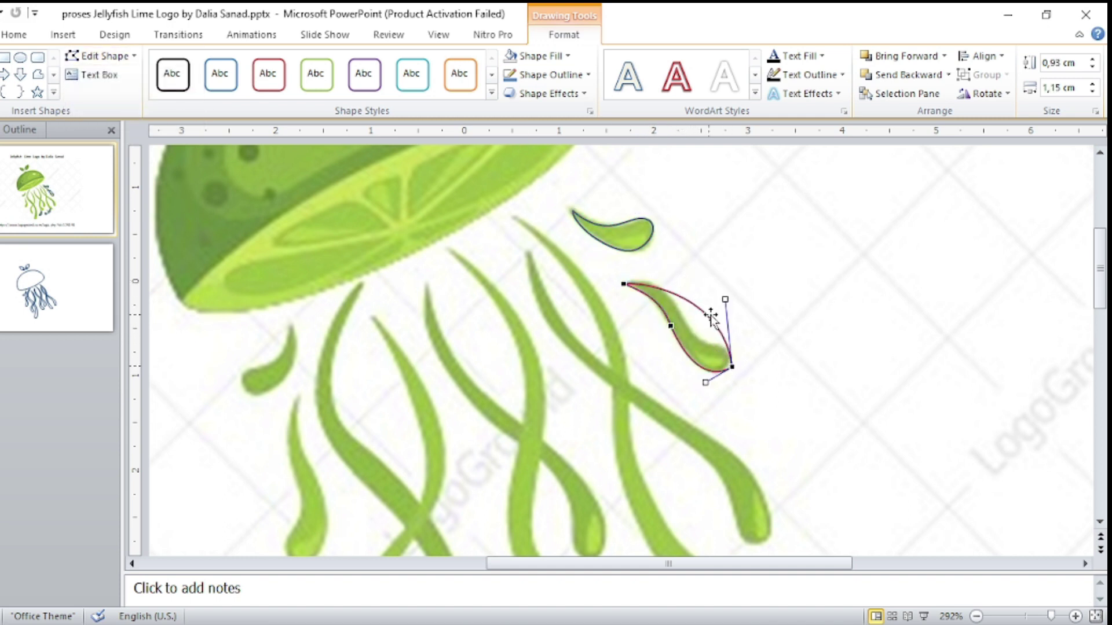
pyautogui.moveTo(711, 315); pyautogui.dragTo(687, 330)
pyautogui.moveTo(732, 367); pyautogui.dragTo(729, 360)
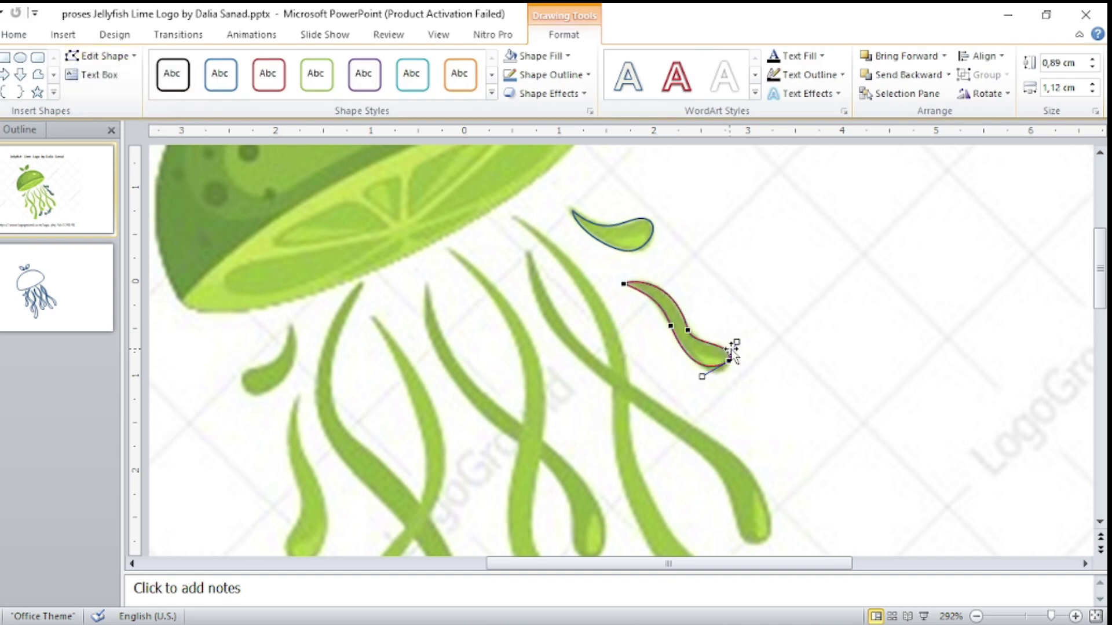
pyautogui.click(718, 331)
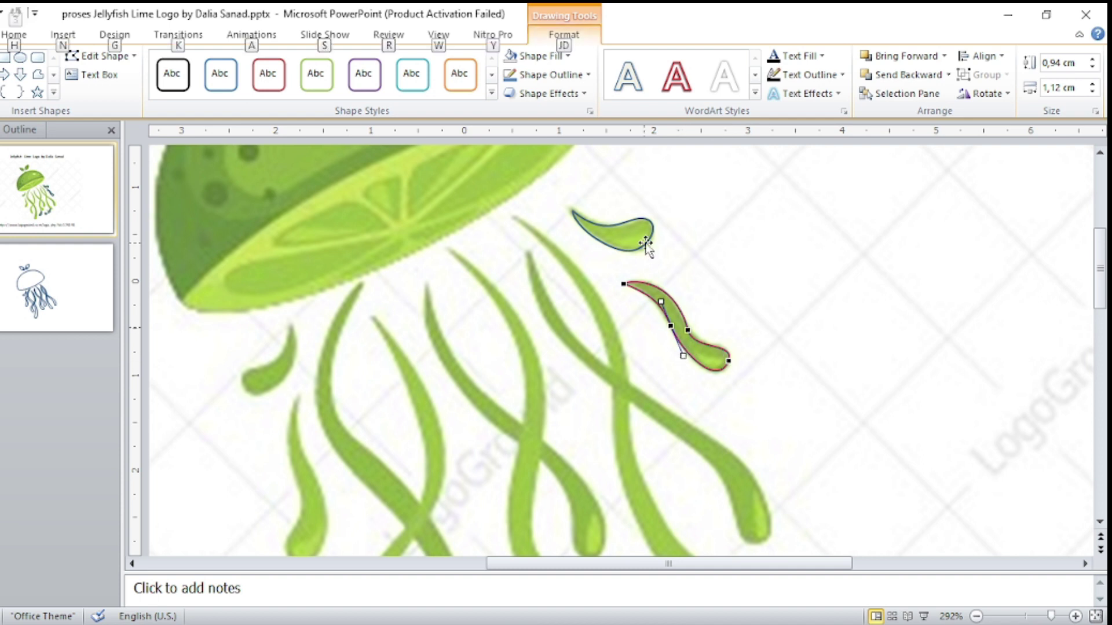
pyautogui.hotkey('ctrl', 'x')
pyautogui.click(57, 288)
# Curve the bottom drip's lower edge, nudge the small dot, and reshape a triangle into a thin drop.
pyautogui.hotkey('ctrl', 'v')
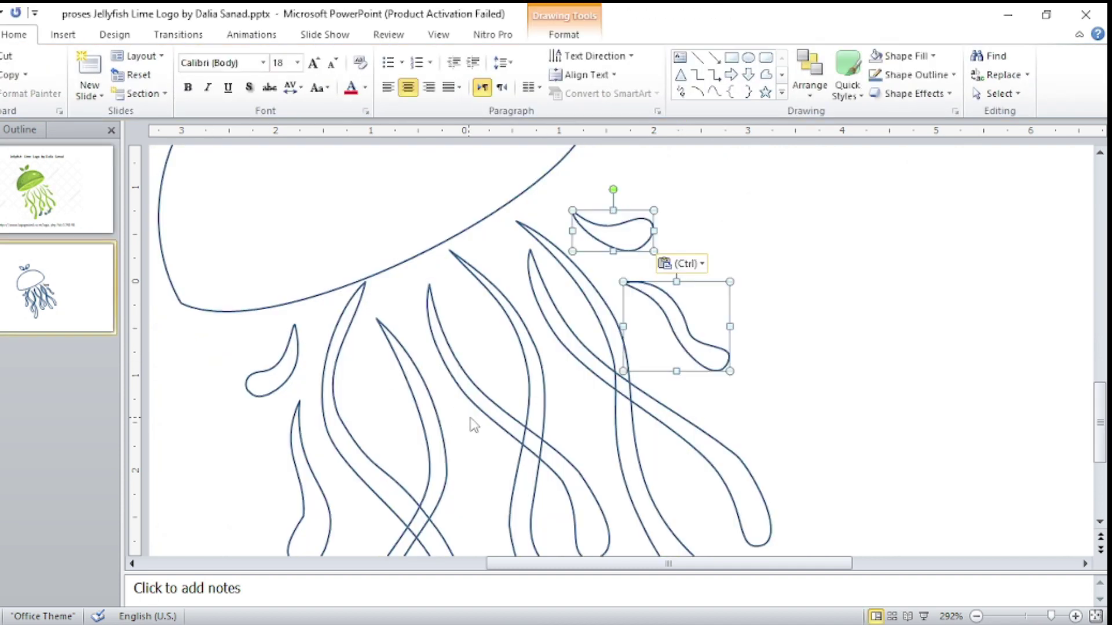
pyautogui.hotkey('ctrl', 'z')
pyautogui.doubleClick(682, 315)
pyautogui.moveTo(627, 333); pyautogui.dragTo(633, 355)
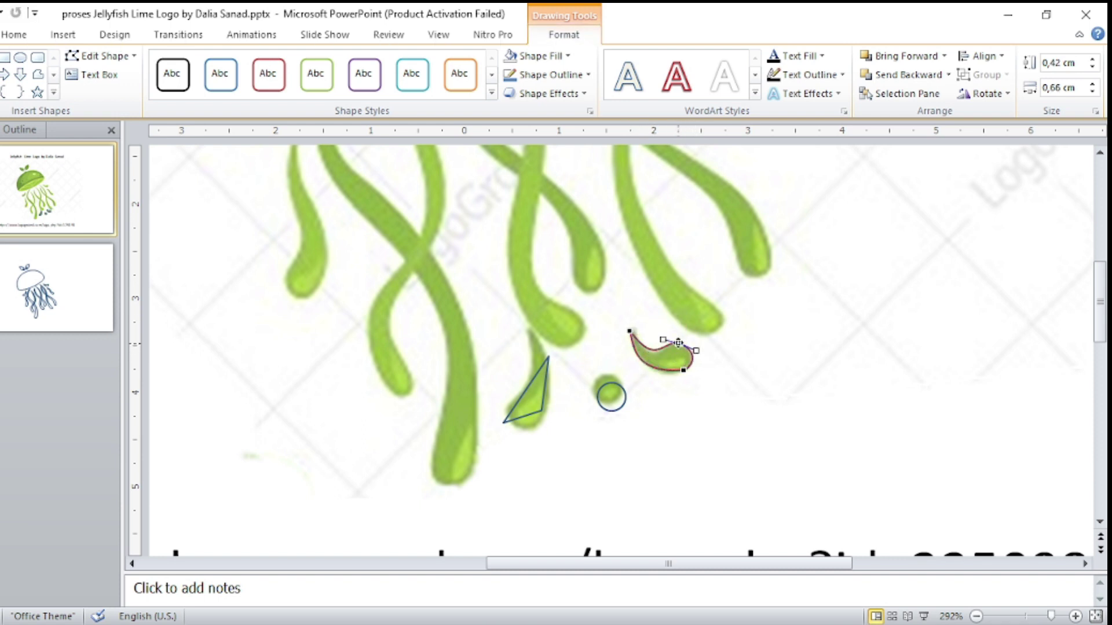
pyautogui.moveTo(611, 397); pyautogui.dragTo(611, 390)
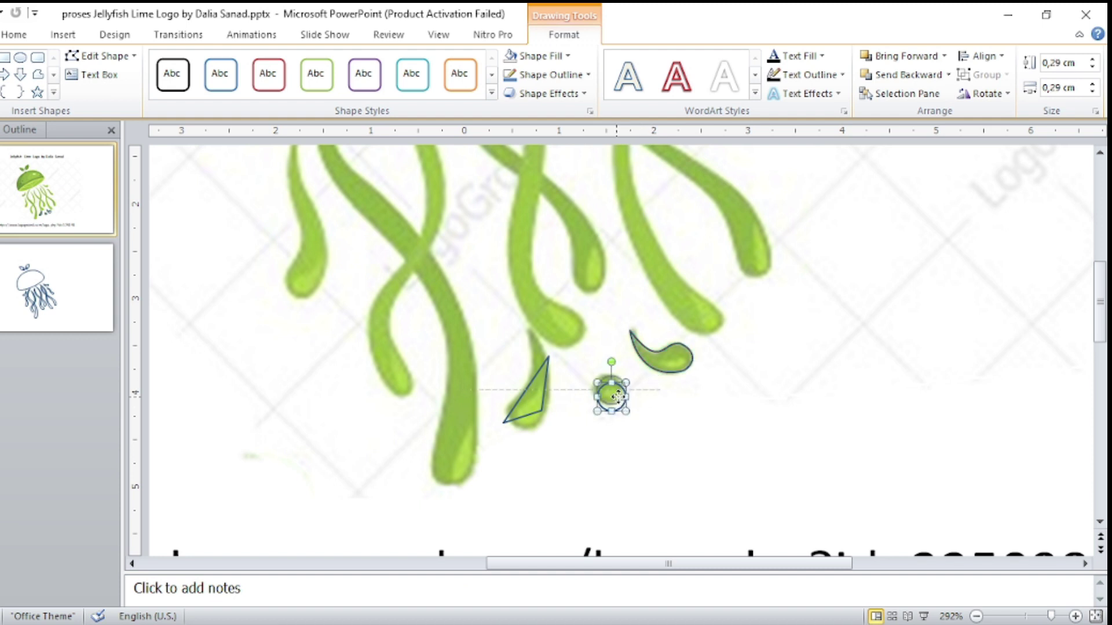
pyautogui.click(528, 372)
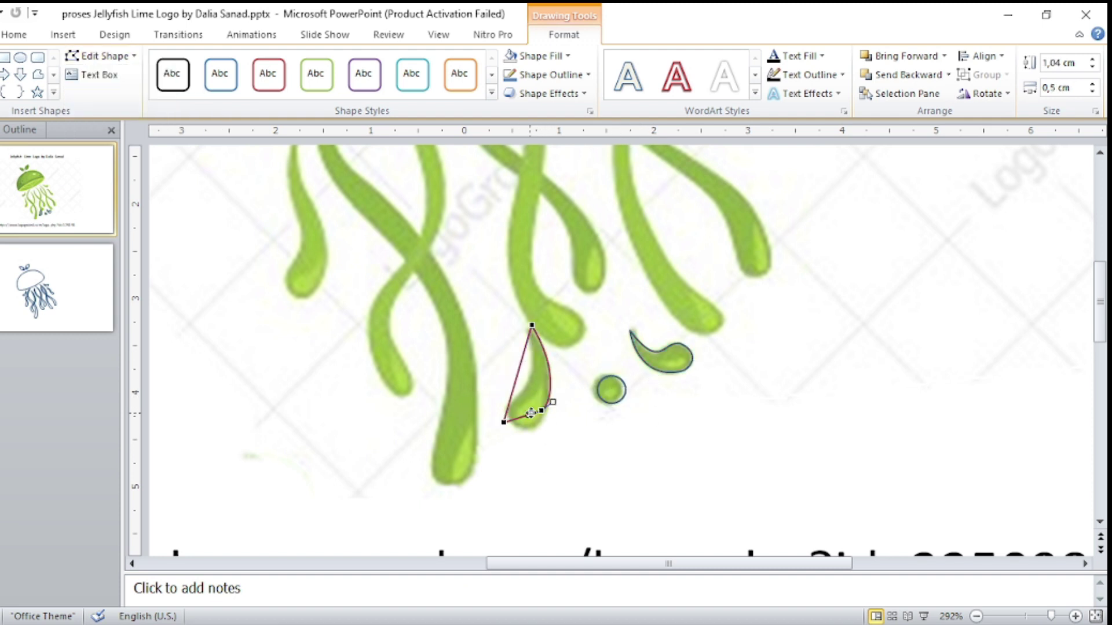
pyautogui.moveTo(538, 431); pyautogui.dragTo(514, 432)
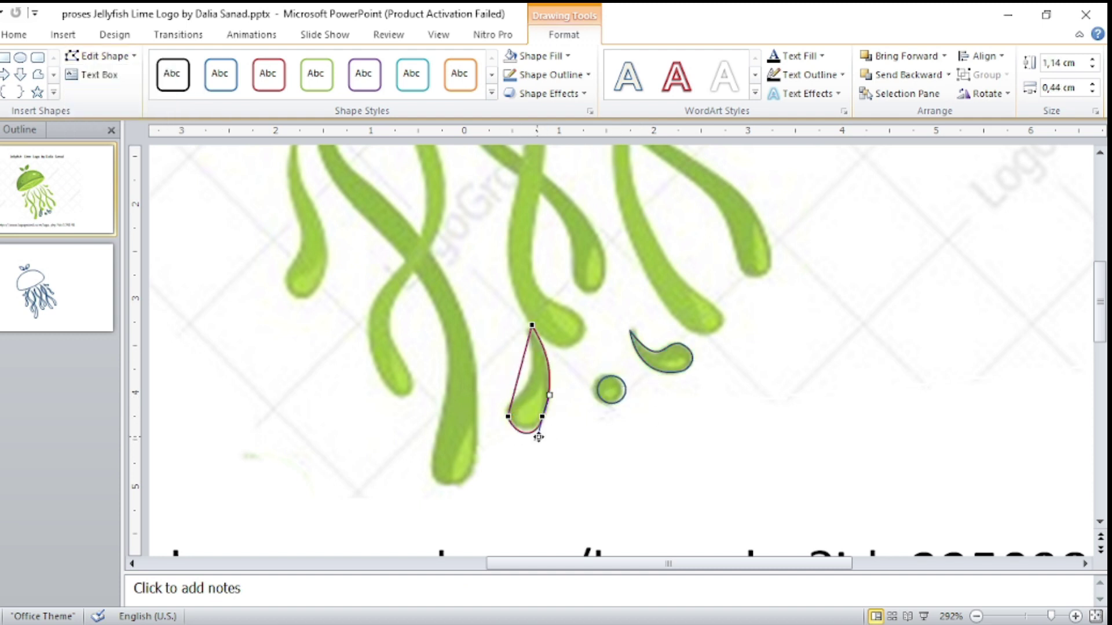
pyautogui.moveTo(531, 330); pyautogui.dragTo(553, 366)
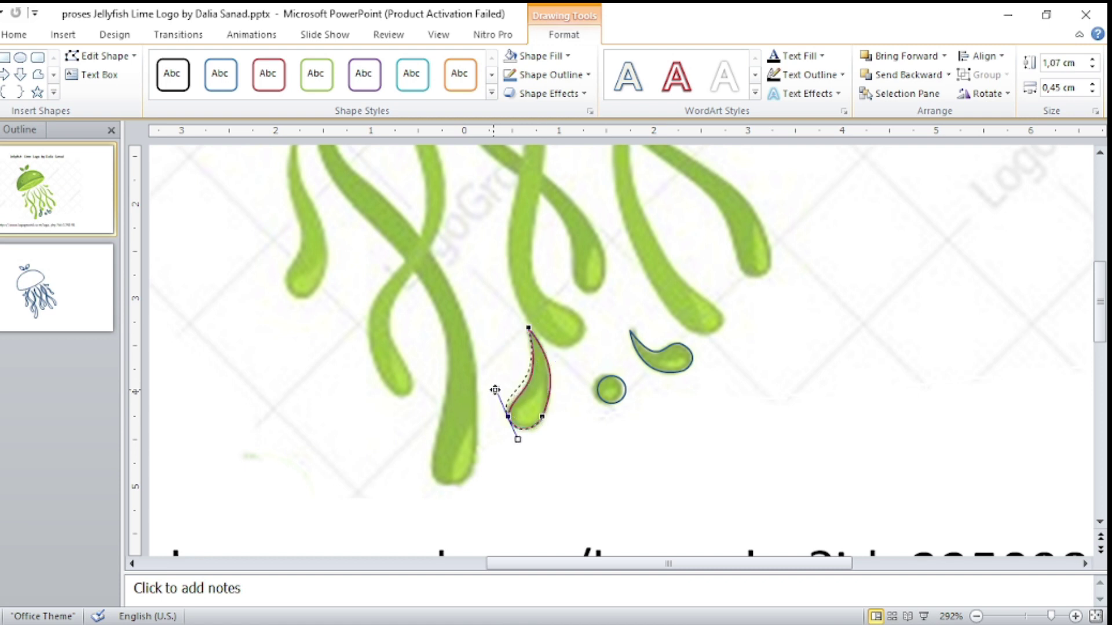
# Copy the dot, right drip and left drop onto slide 2, then return to slide 1.
pyautogui.click(708, 364)
pyautogui.keyDown('shift'); pyautogui.click(729, 315); pyautogui.keyUp('shift')
pyautogui.keyDown('shift'); pyautogui.click(642, 364); pyautogui.keyUp('shift')
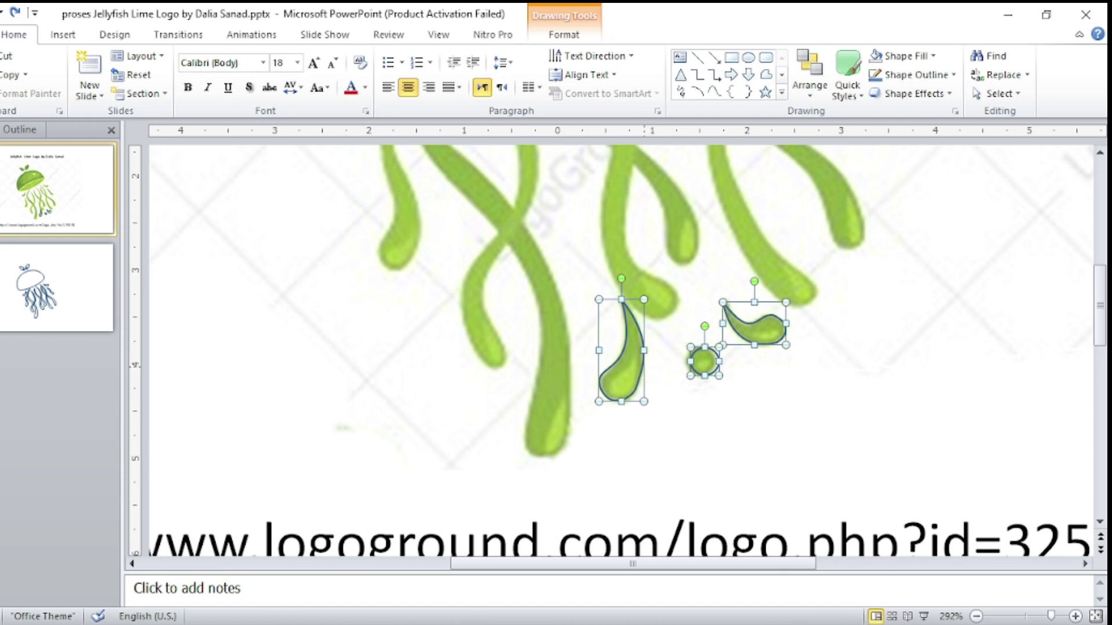
pyautogui.hotkey('ctrl', 'c')
pyautogui.click(82, 285)
pyautogui.hotkey('ctrl', 'v')
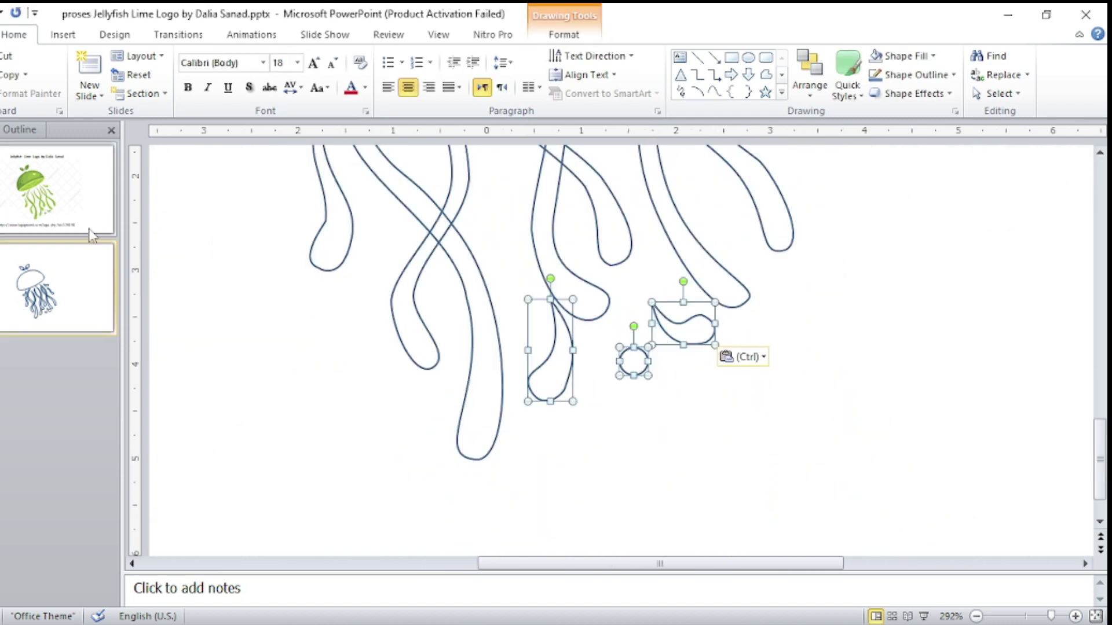
pyautogui.click(90, 231)
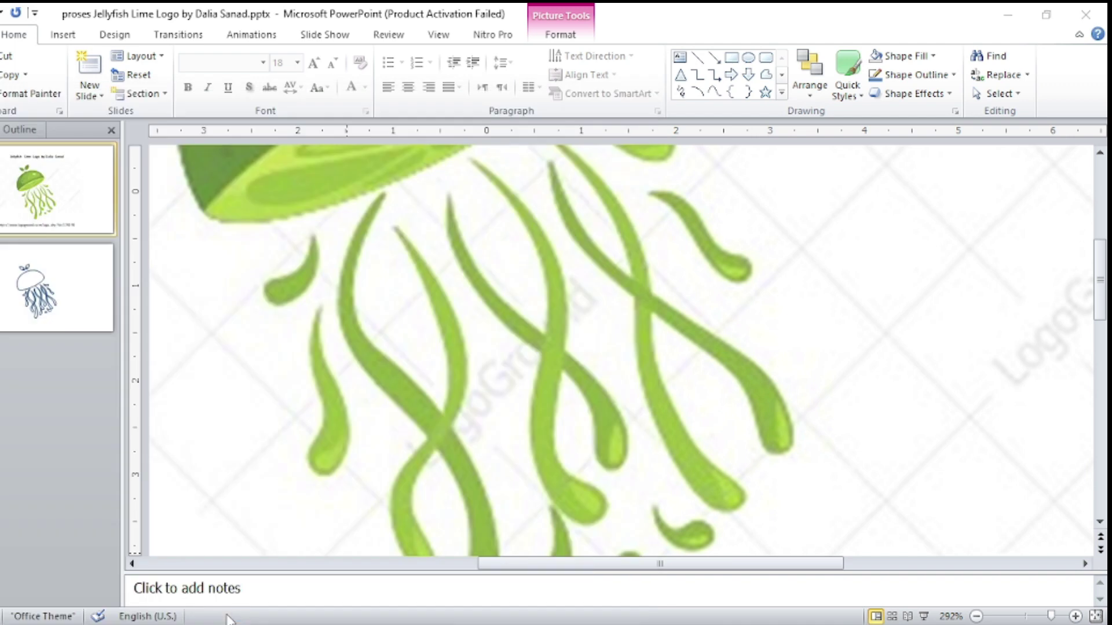
# Sample the lime's dark green in Paint and paste a snip of its RGB values beside slide 2.
pyautogui.hotkey('ctrl', 'v')
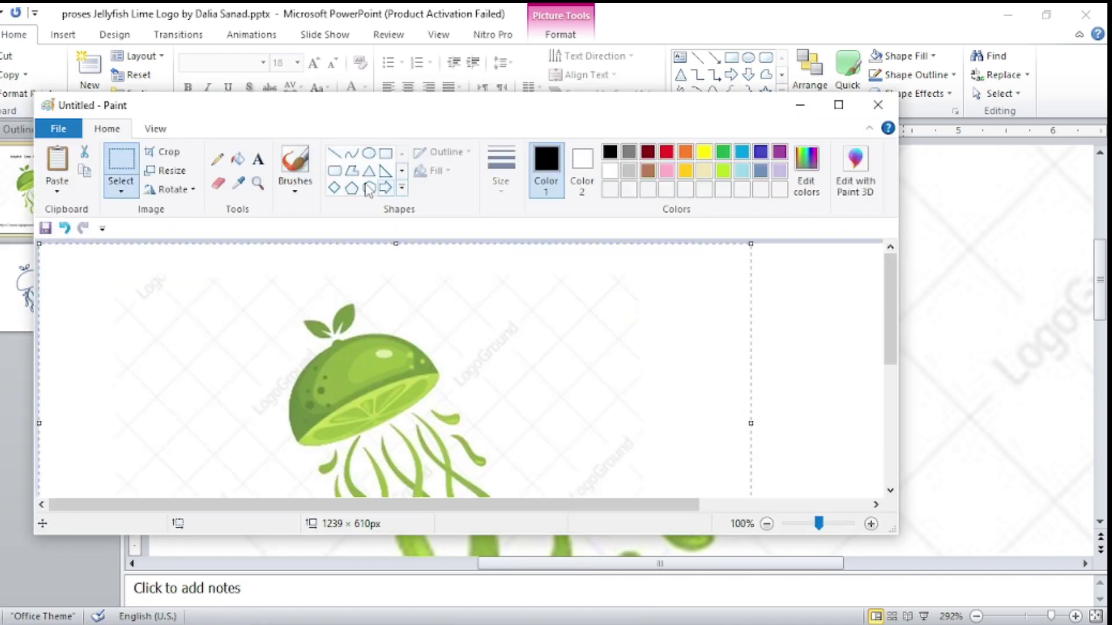
pyautogui.click(238, 183)
pyautogui.click(334, 438)
pyautogui.click(806, 174)
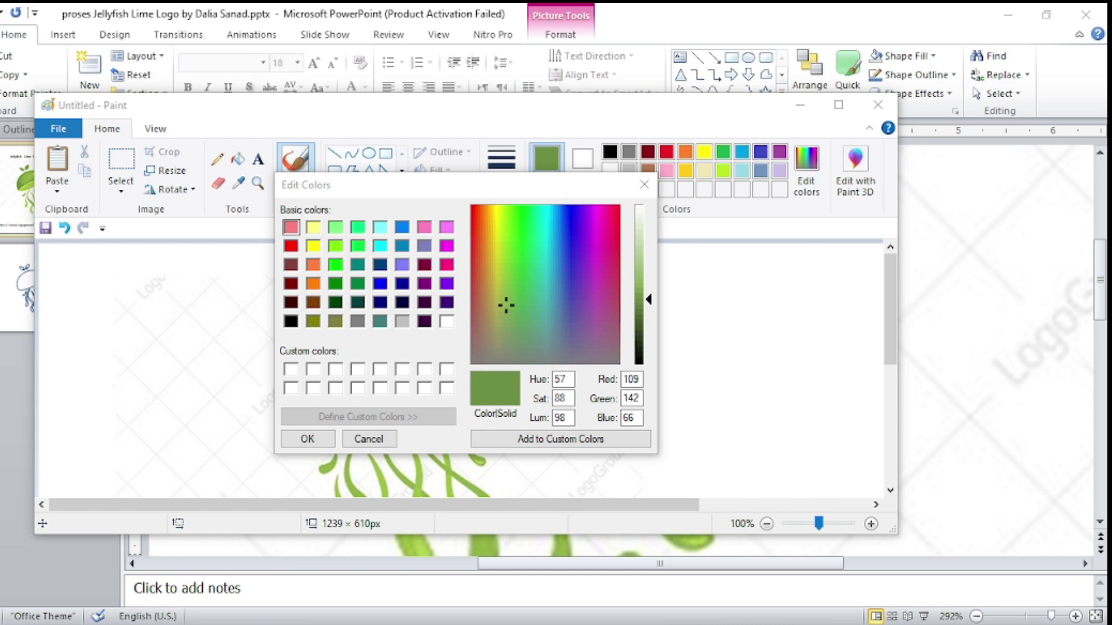
pyautogui.click(707, 248)
pyautogui.moveTo(577, 195); pyautogui.dragTo(658, 431)
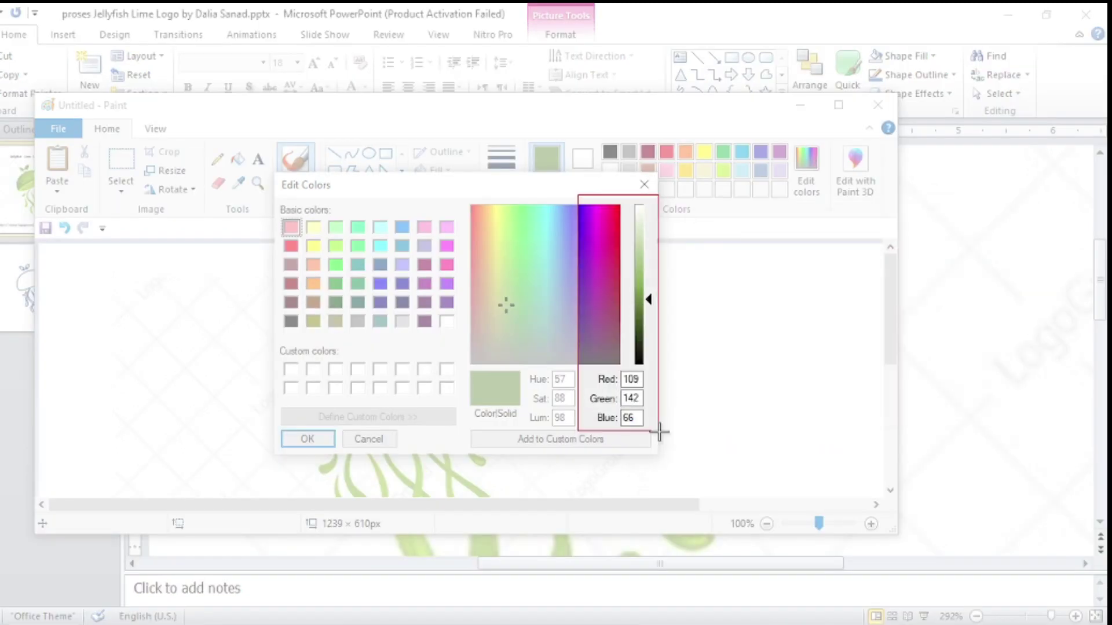
pyautogui.scroll(-3, 172, 290)
pyautogui.hotkey('ctrl', 'v')
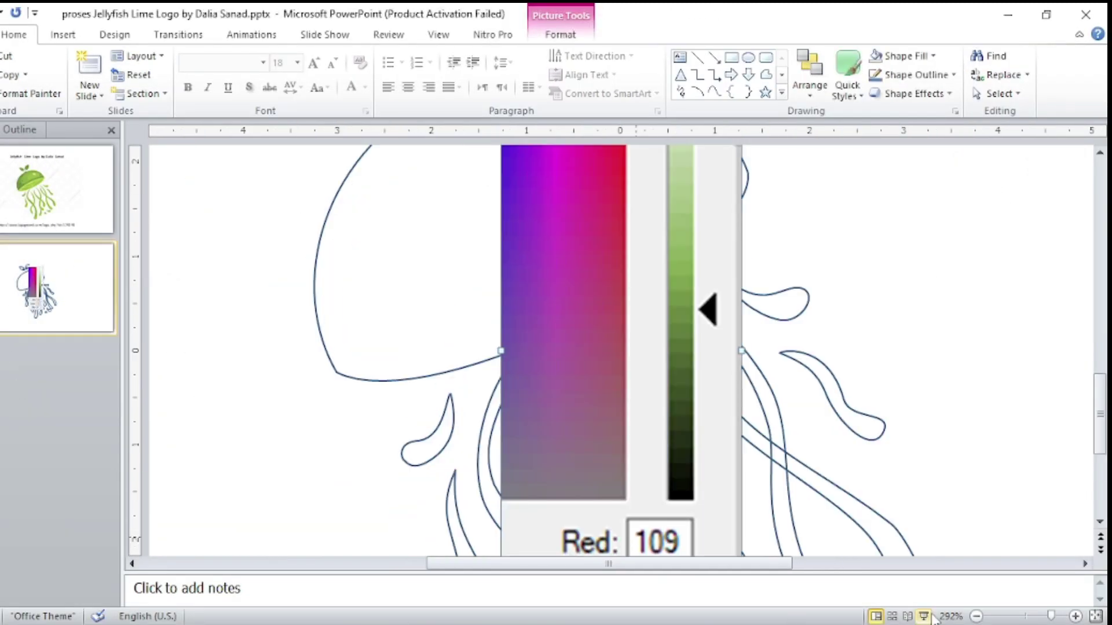
pyautogui.scroll(-5, 933, 620)
pyautogui.moveTo(599, 353); pyautogui.dragTo(1042, 295)
# Fill all the traced jellyfish shapes with custom colour RGB 109/142/66, then deselect.
pyautogui.moveTo(834, 537); pyautogui.dragTo(576, 390)
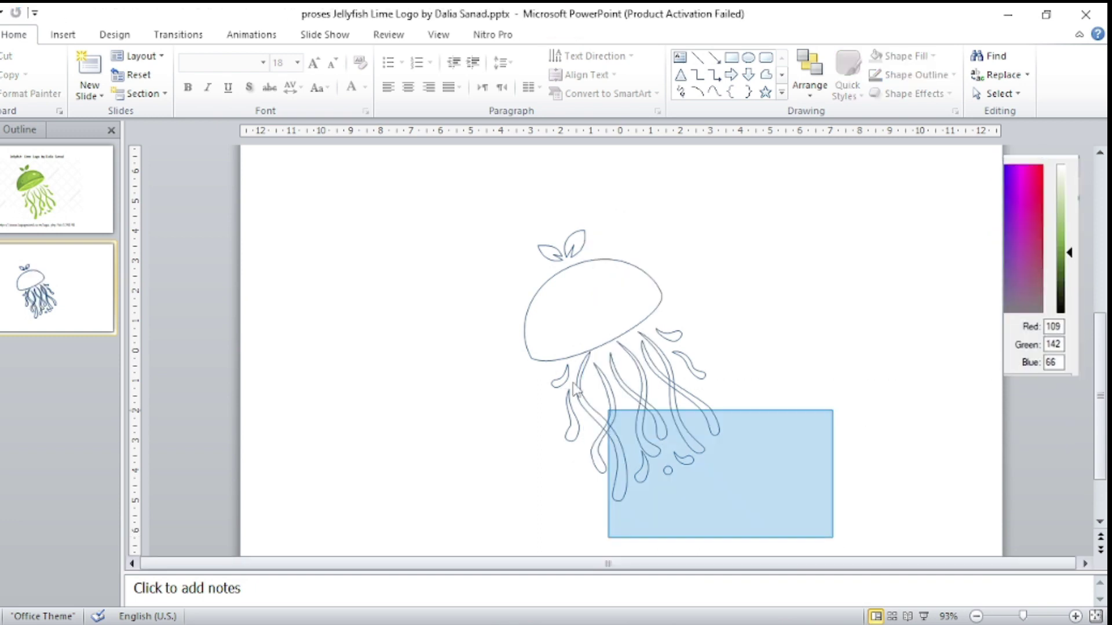
pyautogui.click(564, 34)
pyautogui.click(538, 56)
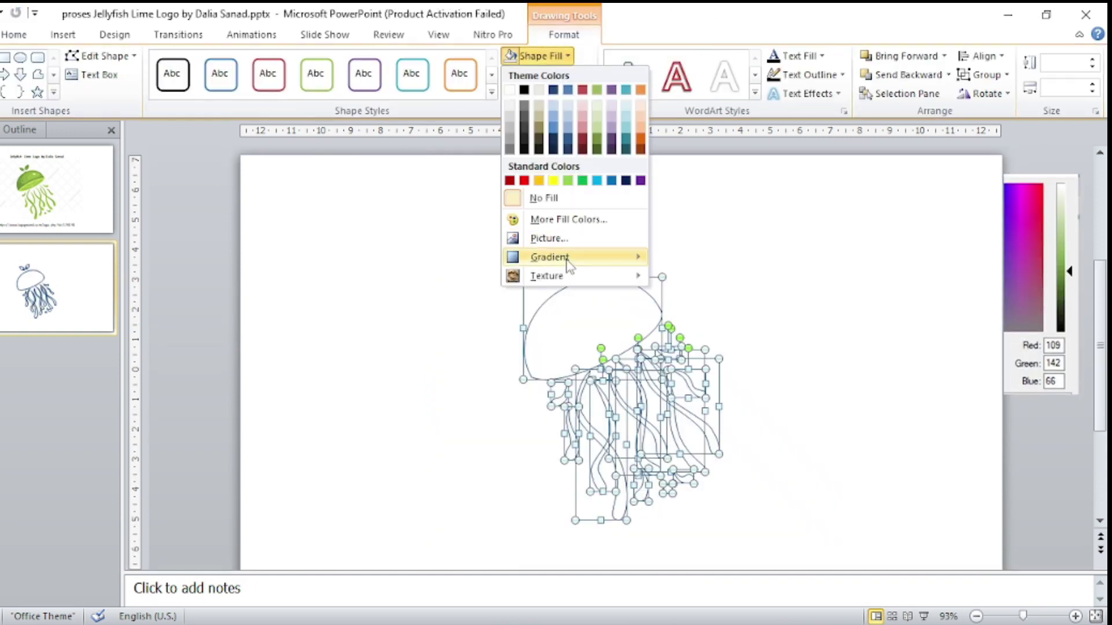
pyautogui.click(568, 219)
pyautogui.click(308, 288)
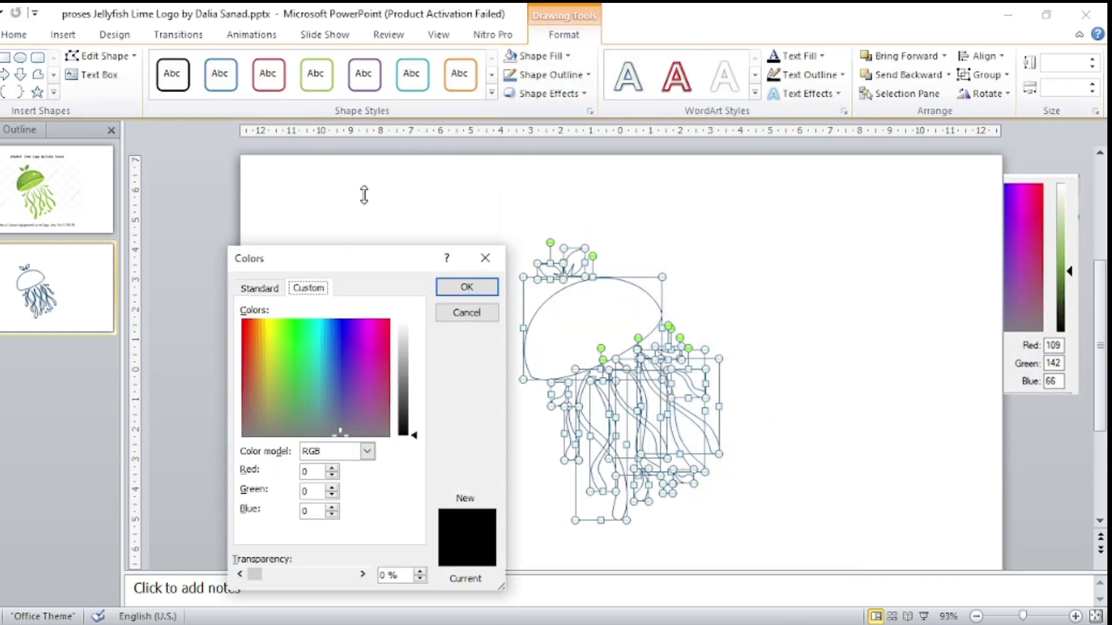
pyautogui.moveTo(372, 267); pyautogui.dragTo(412, 137)
pyautogui.write('109')
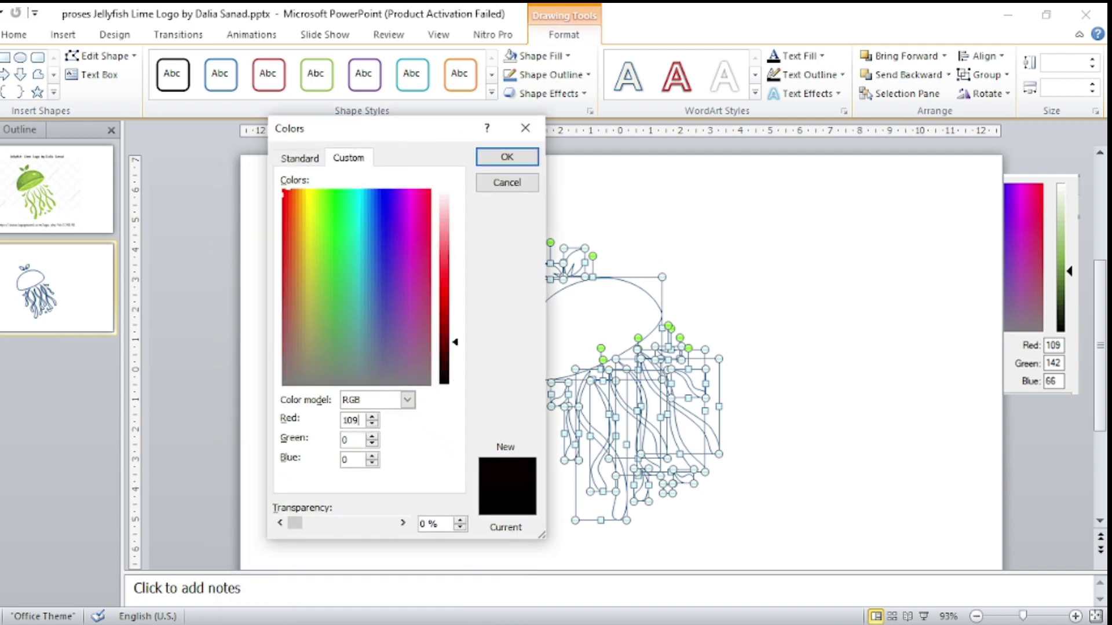
pyautogui.write('142')
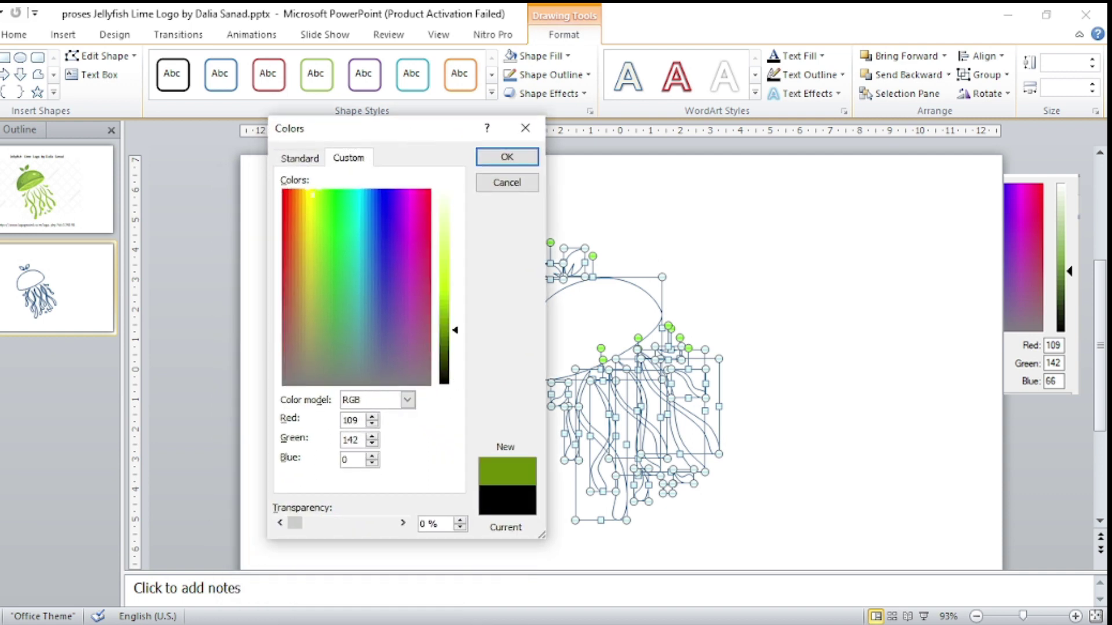
pyautogui.write('66')
pyautogui.click(507, 157)
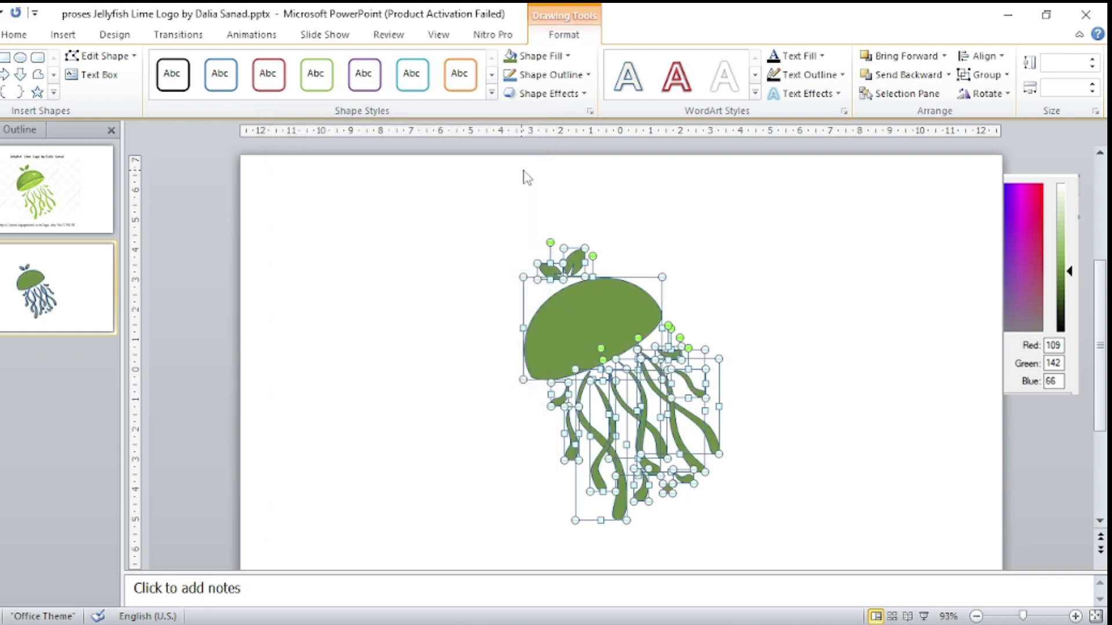
pyautogui.click(726, 284)
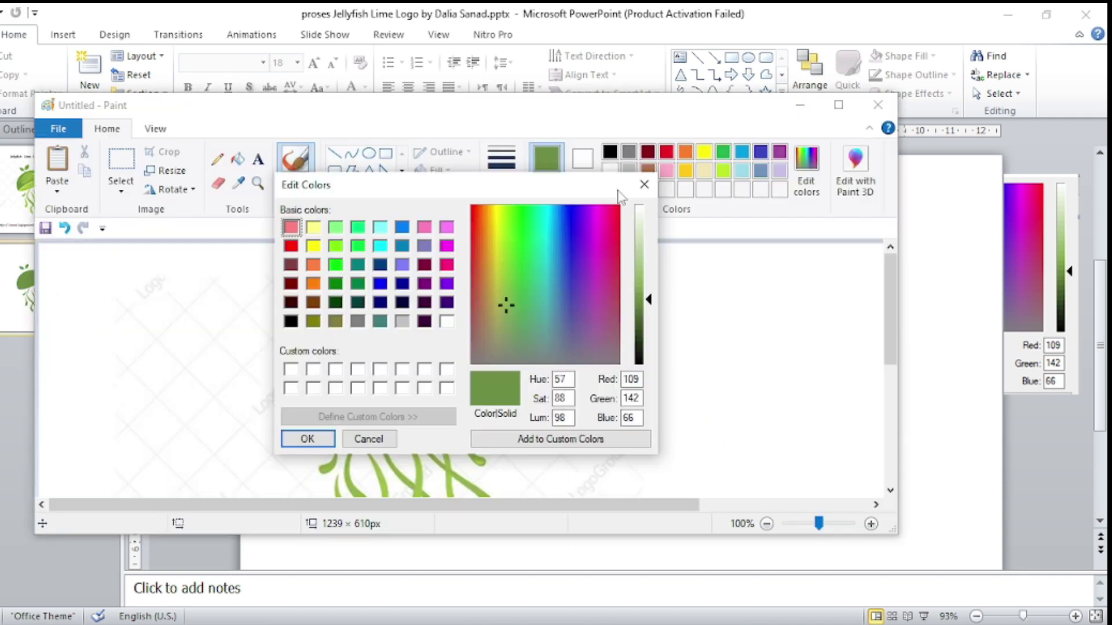
# Sample a tentacle's lime green in Paint and paste its RGB values snip left of the slide.
pyautogui.click(305, 436)
pyautogui.click(238, 183)
pyautogui.scroll(-2, 426, 385)
pyautogui.click(426, 385)
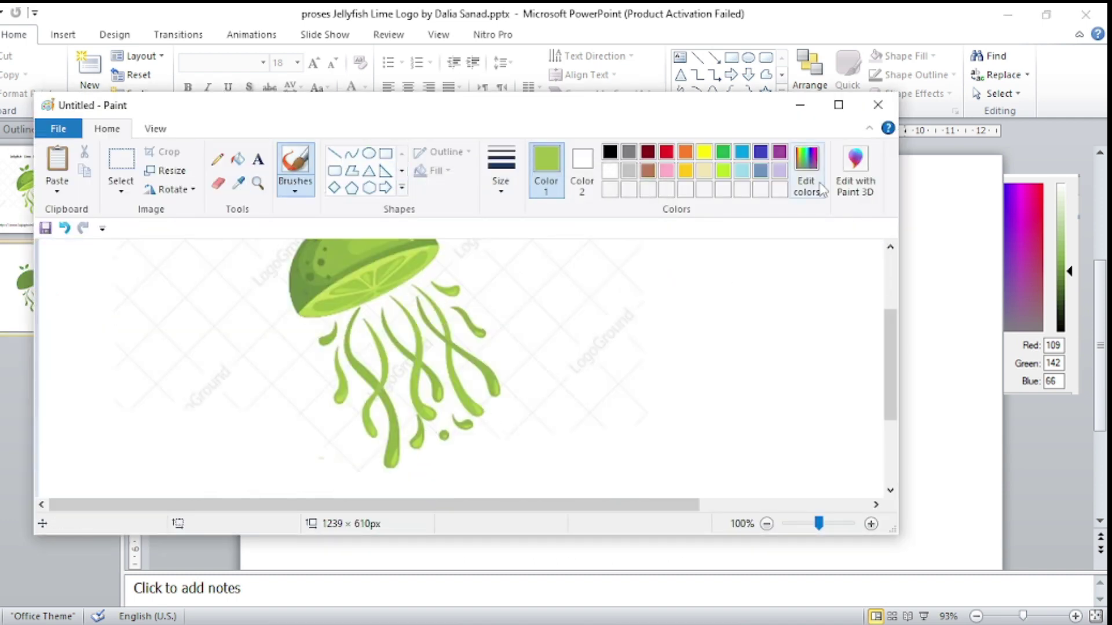
pyautogui.click(806, 174)
pyautogui.click(524, 95)
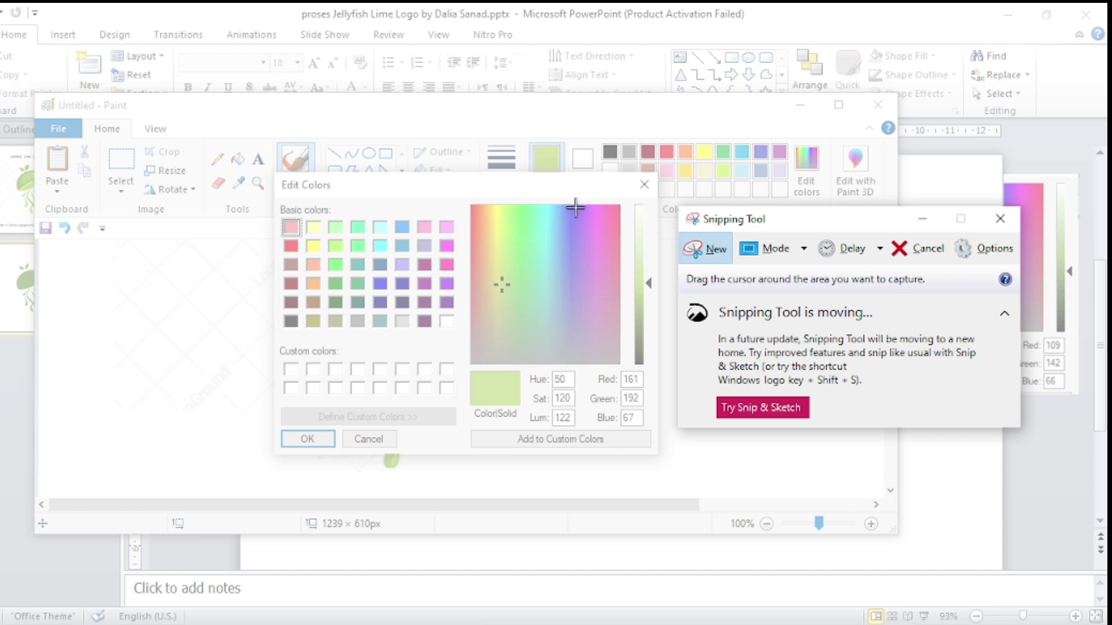
pyautogui.moveTo(586, 197); pyautogui.dragTo(658, 427)
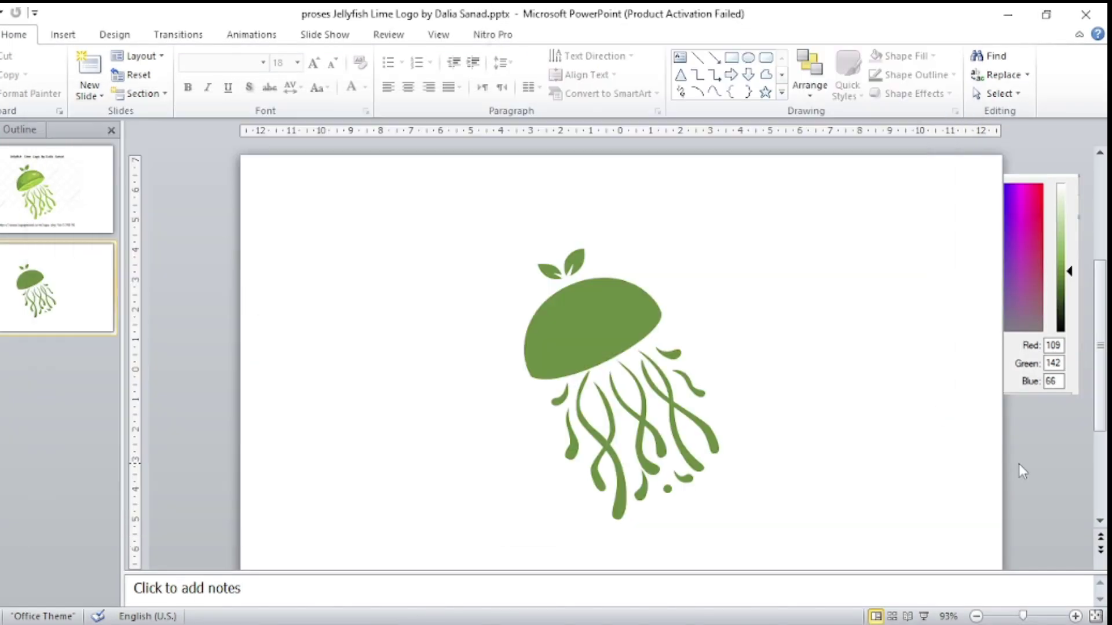
pyautogui.hotkey('ctrl', 'v')
pyautogui.moveTo(638, 347); pyautogui.dragTo(218, 254)
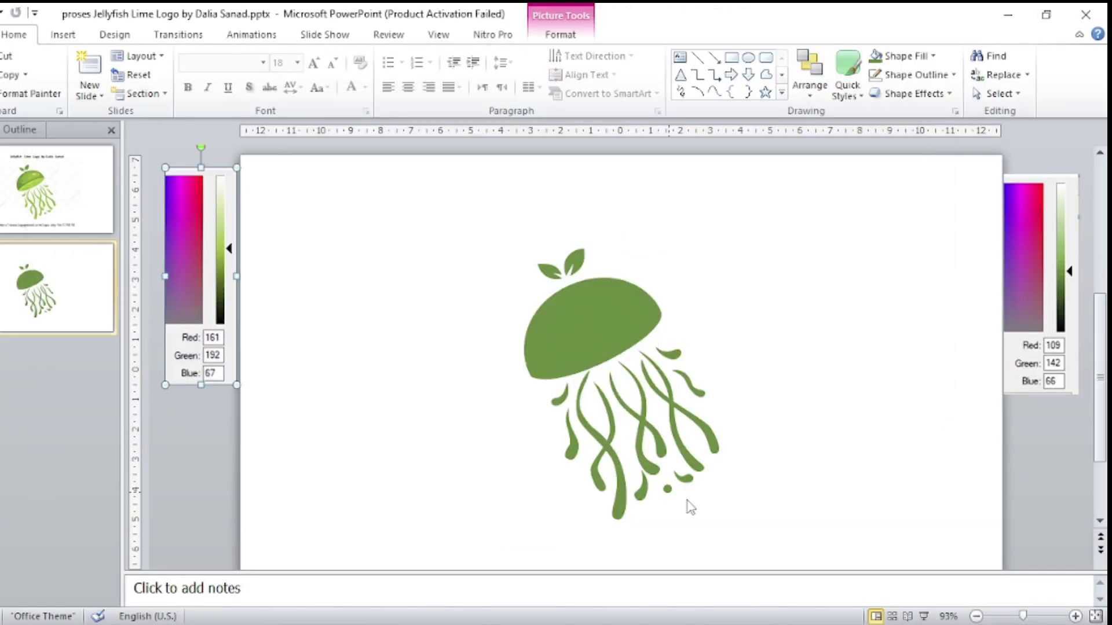
# Fill all the jellyfish tentacles with custom lime green RGB 161/192/67.
pyautogui.moveTo(791, 536); pyautogui.dragTo(503, 322)
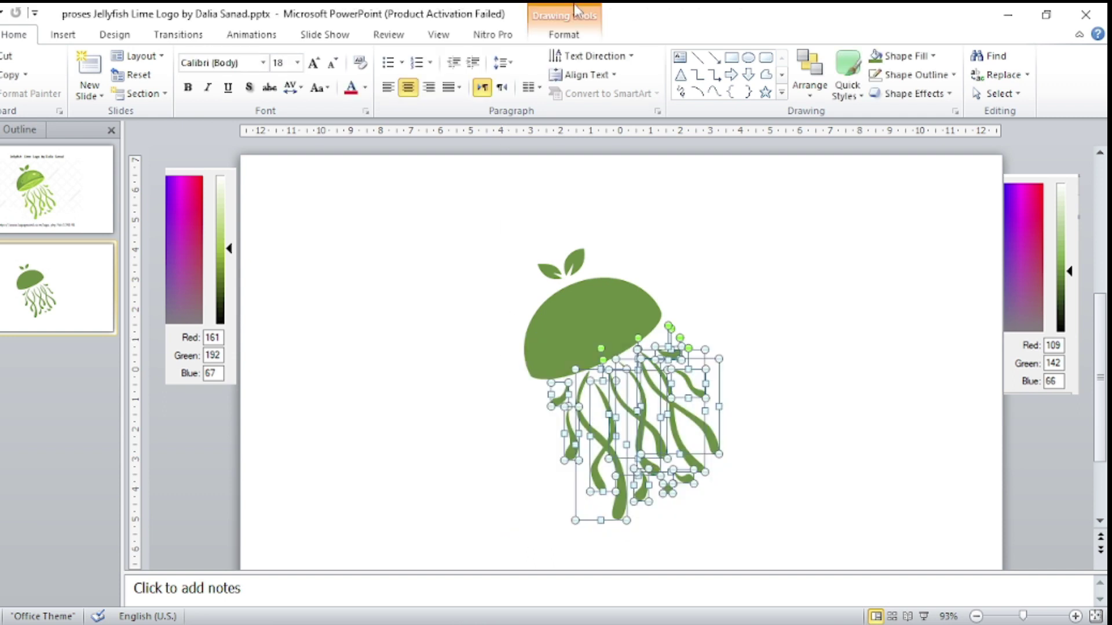
pyautogui.click(564, 34)
pyautogui.click(535, 56)
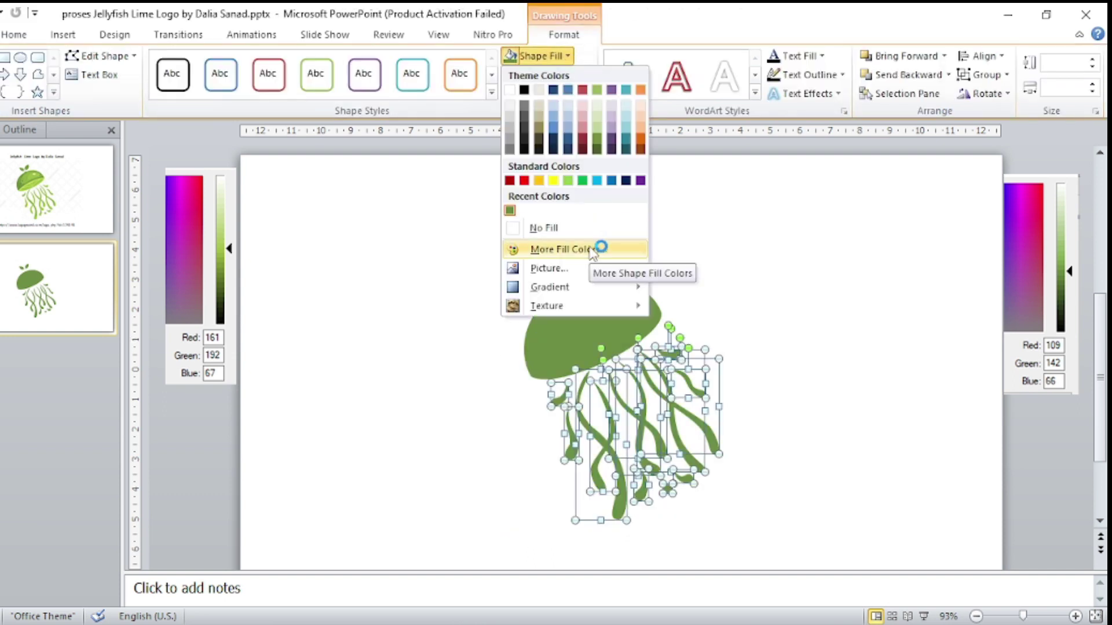
pyautogui.click(592, 251)
pyautogui.doubleClick(353, 381)
pyautogui.write('111')
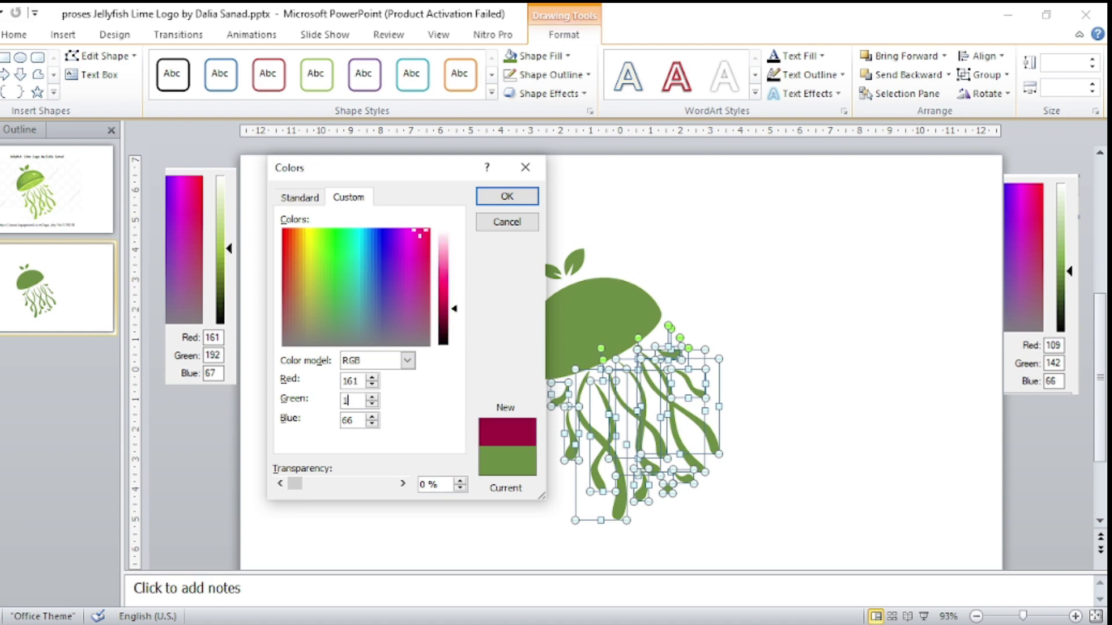
pyautogui.write('2')
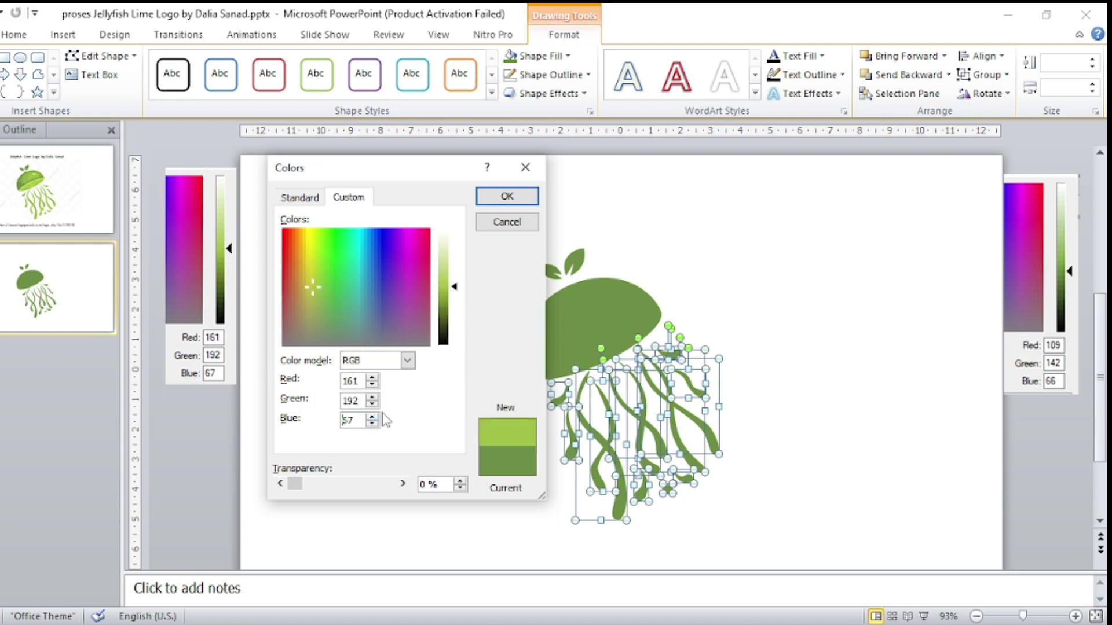
pyautogui.press('Return')
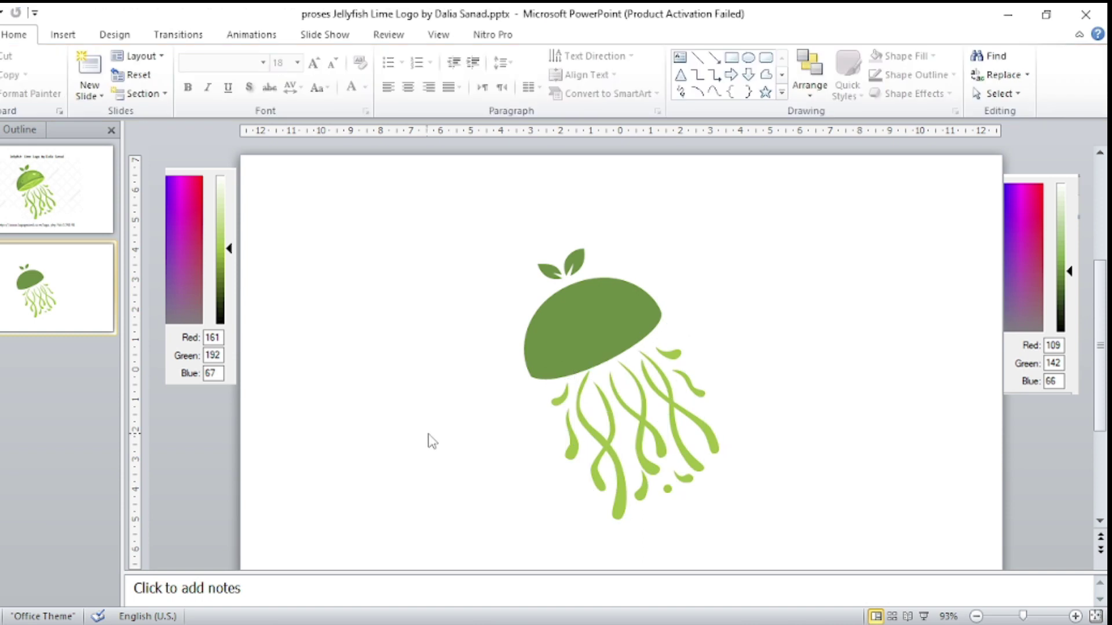
# After comparing with slide 1, fill five small tentacles with the recent darker olive green.
pyautogui.click(44, 218)
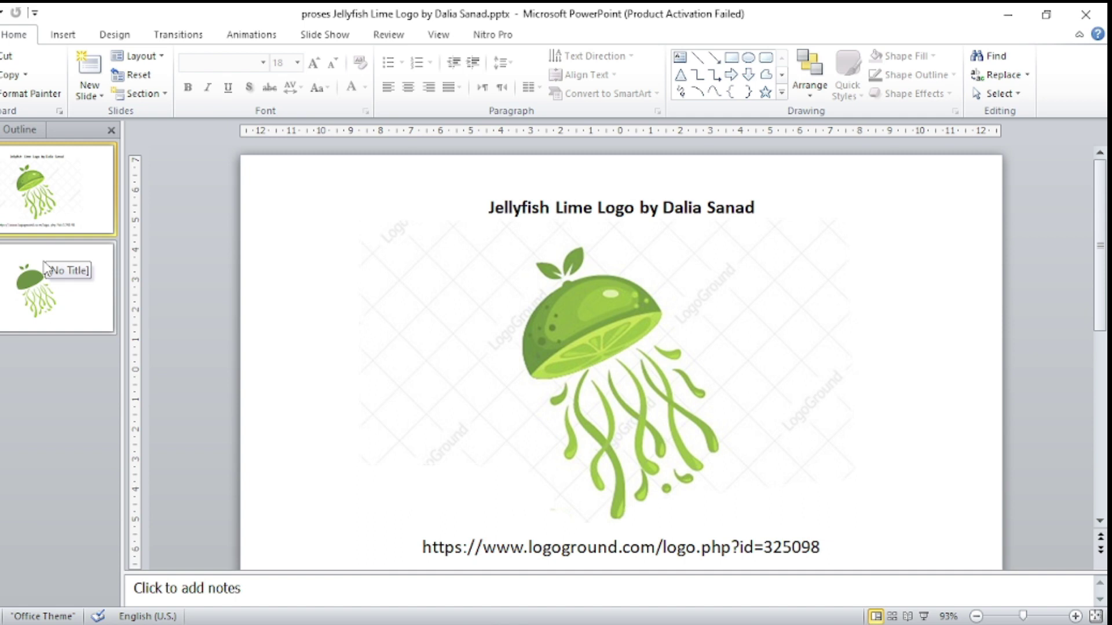
pyautogui.click(46, 282)
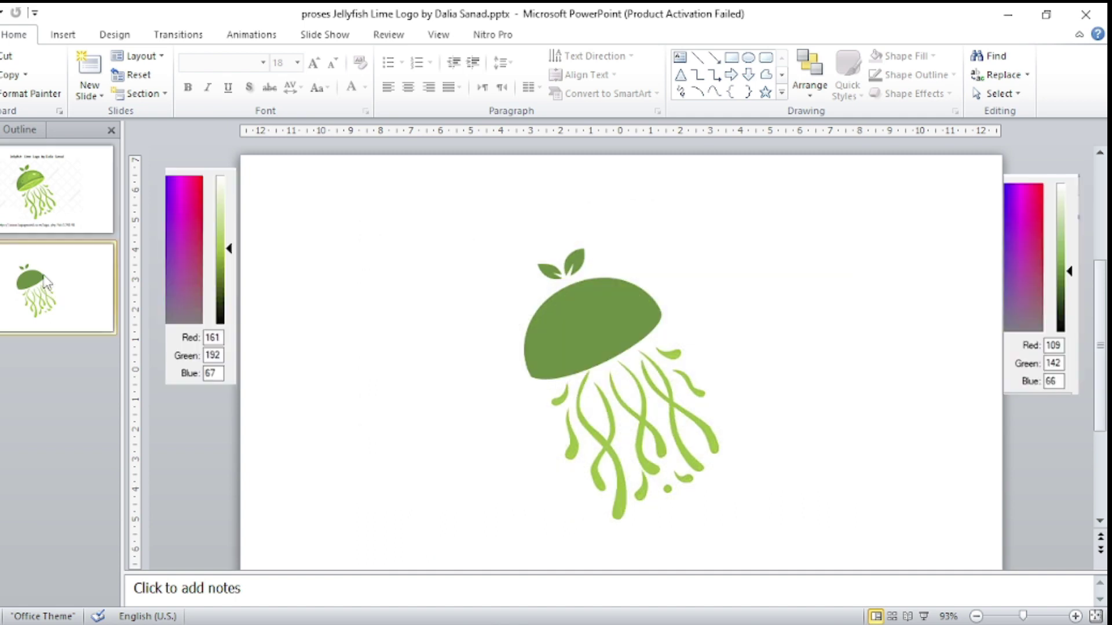
pyautogui.click(556, 400)
pyautogui.keyDown('shift'); pyautogui.click(600, 437); pyautogui.keyUp('shift')
pyautogui.keyDown('shift'); pyautogui.click(630, 405); pyautogui.keyUp('shift')
pyautogui.keyDown('shift'); pyautogui.click(656, 391); pyautogui.keyUp('shift')
pyautogui.keyDown('shift'); pyautogui.click(690, 385); pyautogui.keyUp('shift')
pyautogui.click(564, 34)
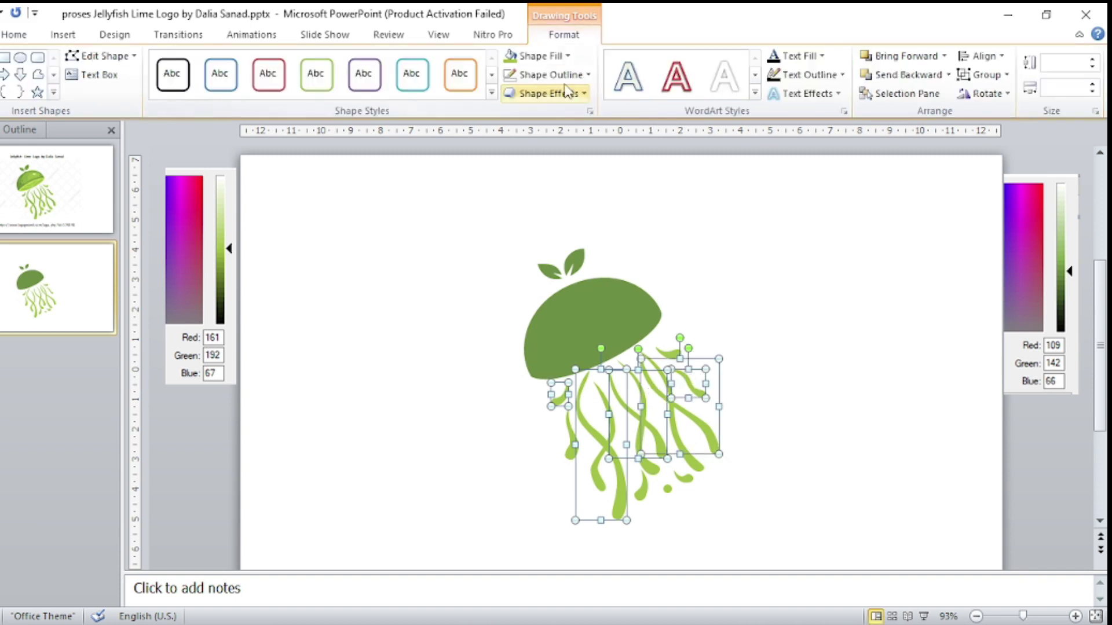
pyautogui.click(539, 56)
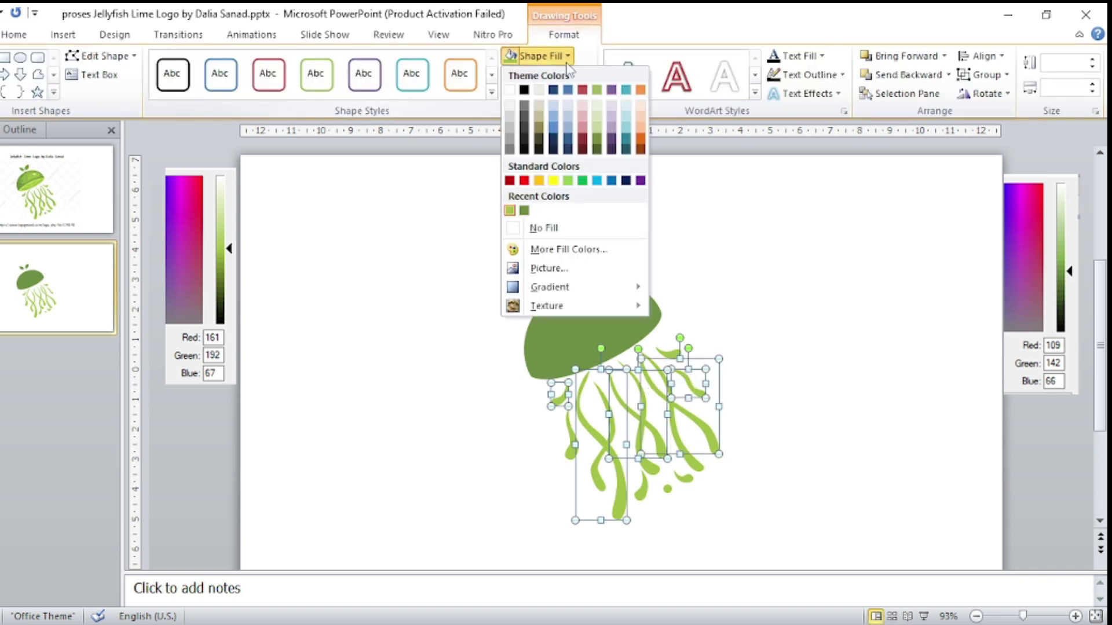
pyautogui.click(524, 210)
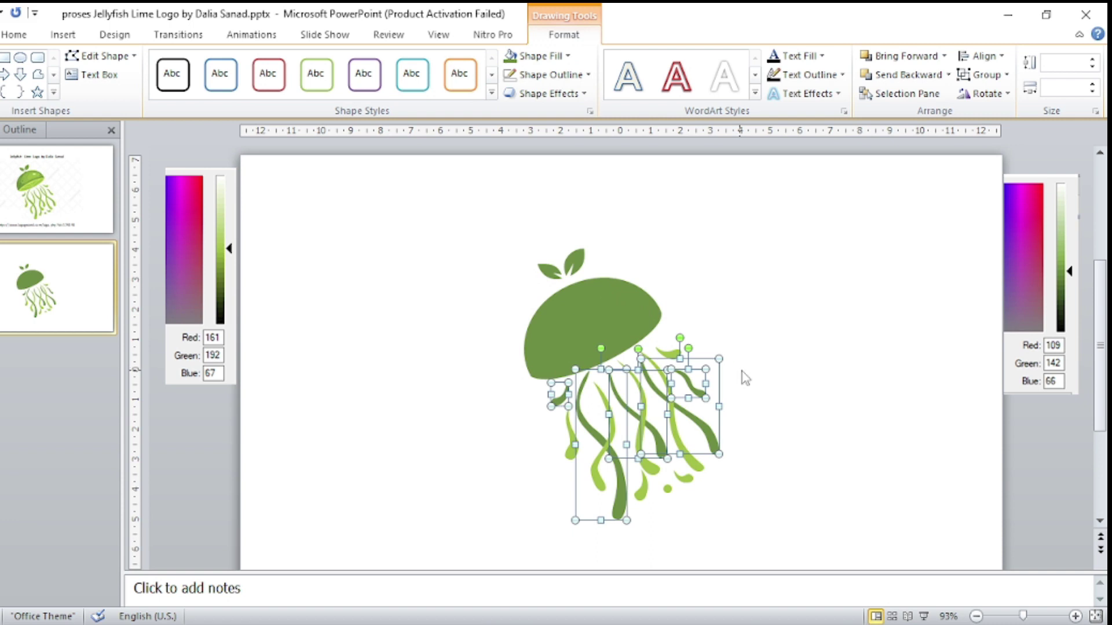
# Sample another tentacle green from the Paint reference and display its colour values.
pyautogui.click(763, 404)
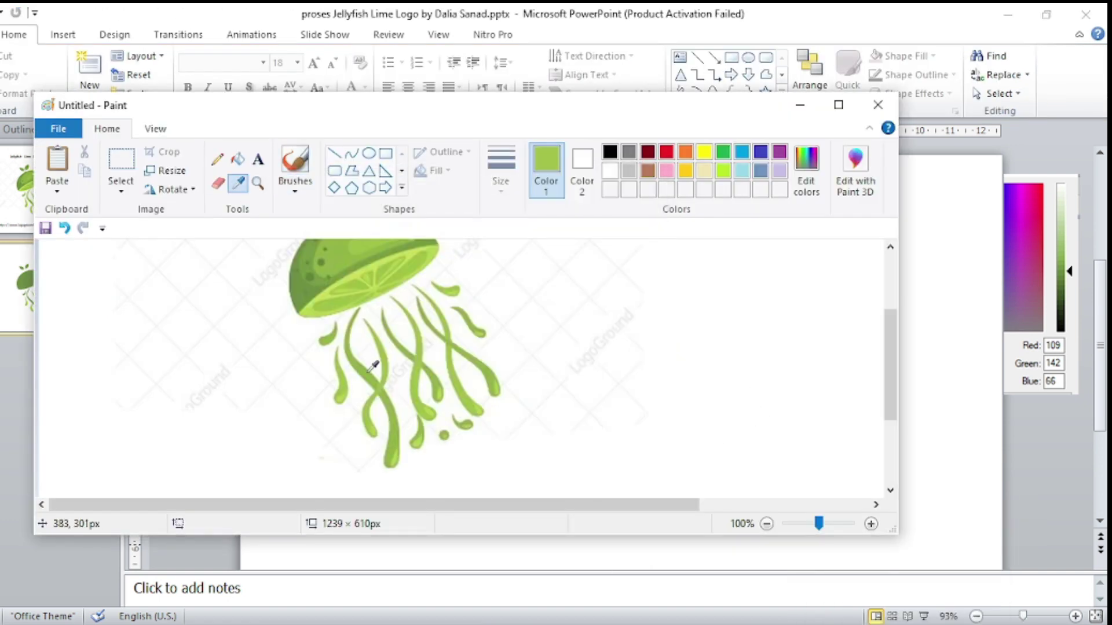
pyautogui.click(372, 365)
pyautogui.click(806, 168)
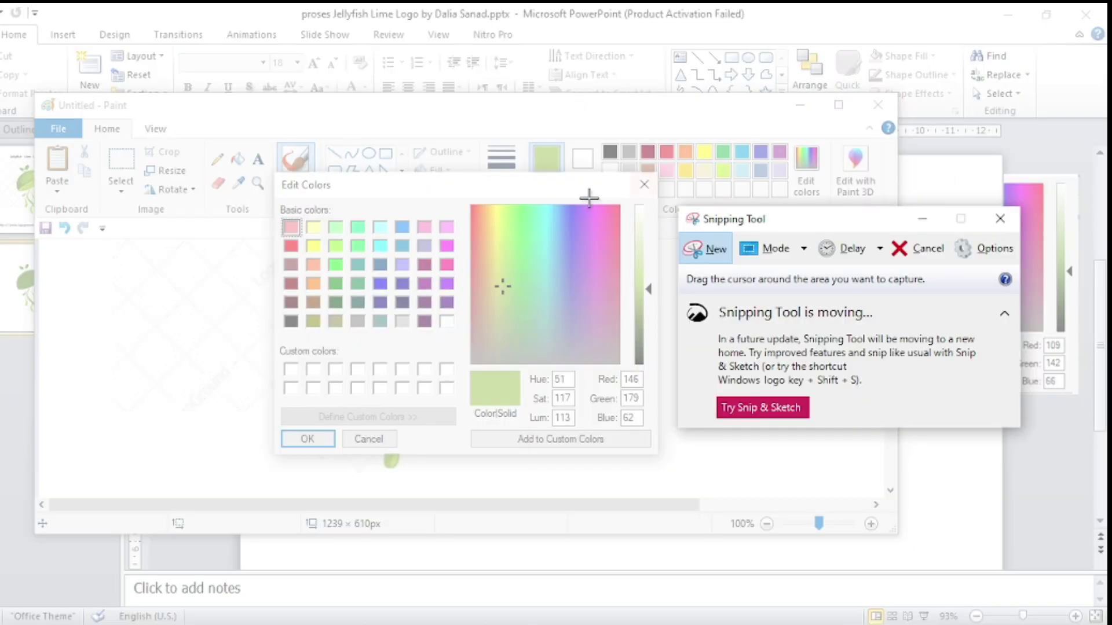
# Paste a snip of the 146/179/62 colour values and arrange both colour snips at the top right.
pyautogui.moveTo(589, 197); pyautogui.dragTo(664, 427)
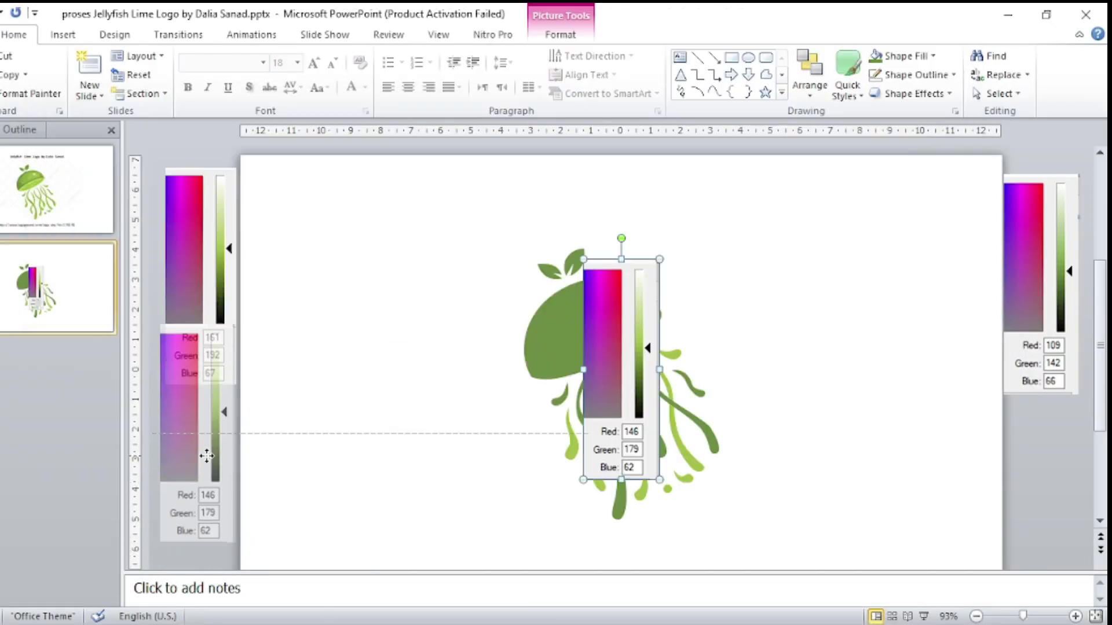
pyautogui.moveTo(207, 456); pyautogui.dragTo(1014, 491)
pyautogui.click(1057, 307)
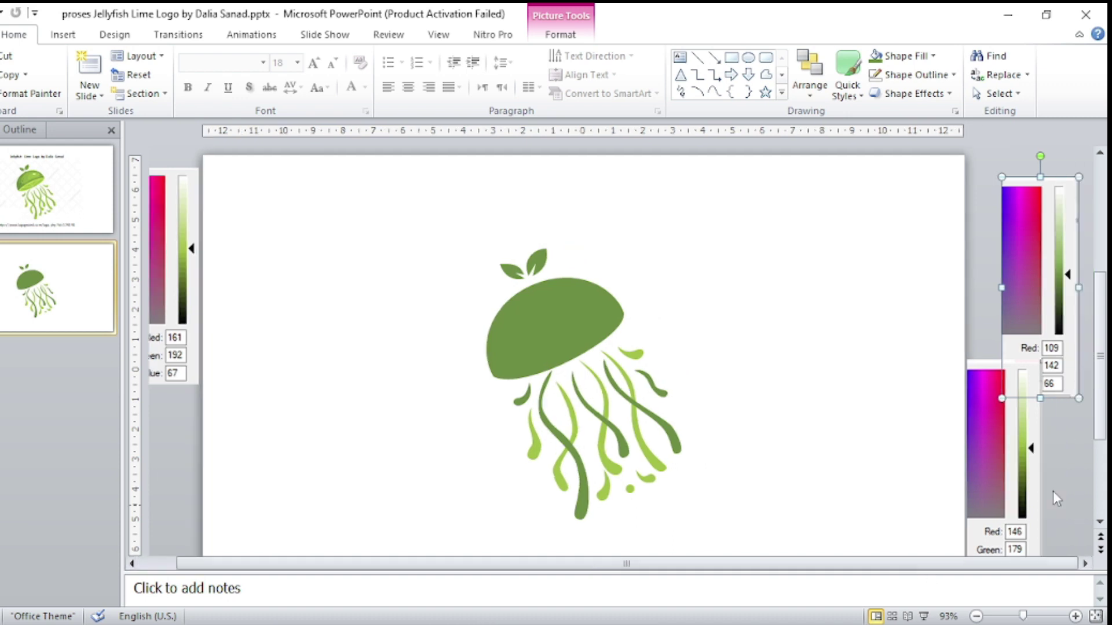
pyautogui.moveTo(1037, 278); pyautogui.dragTo(1077, 264)
pyautogui.moveTo(1002, 463); pyautogui.dragTo(1000, 258)
# Enter custom fill colour RGB 146/179/62 for the tentacle group.
pyautogui.click(533, 399)
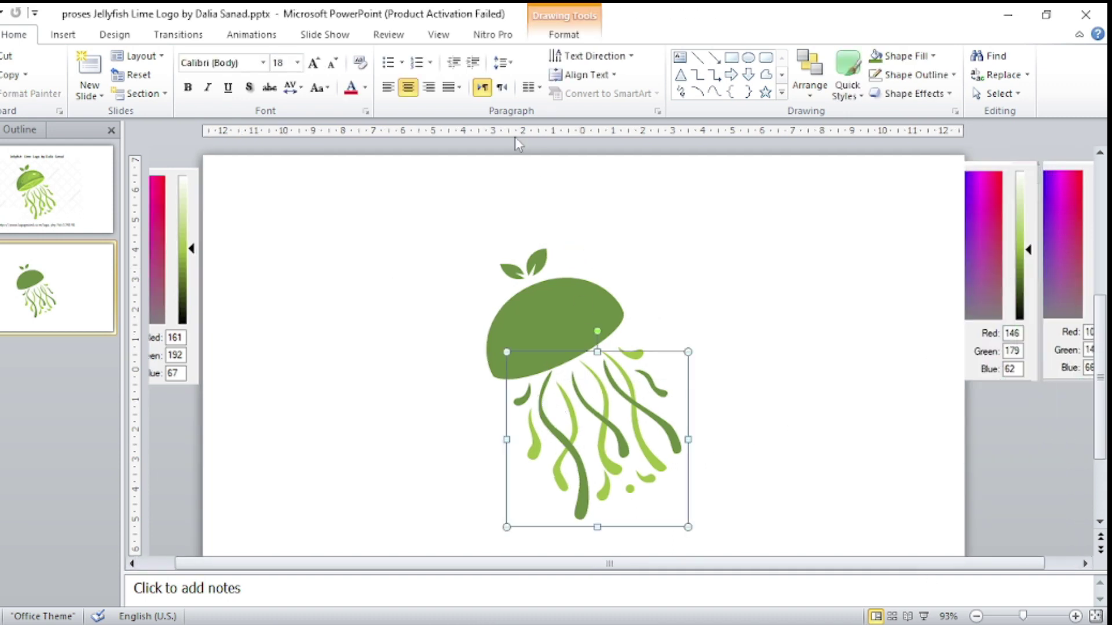
pyautogui.click(548, 14)
pyautogui.click(538, 55)
pyautogui.click(575, 250)
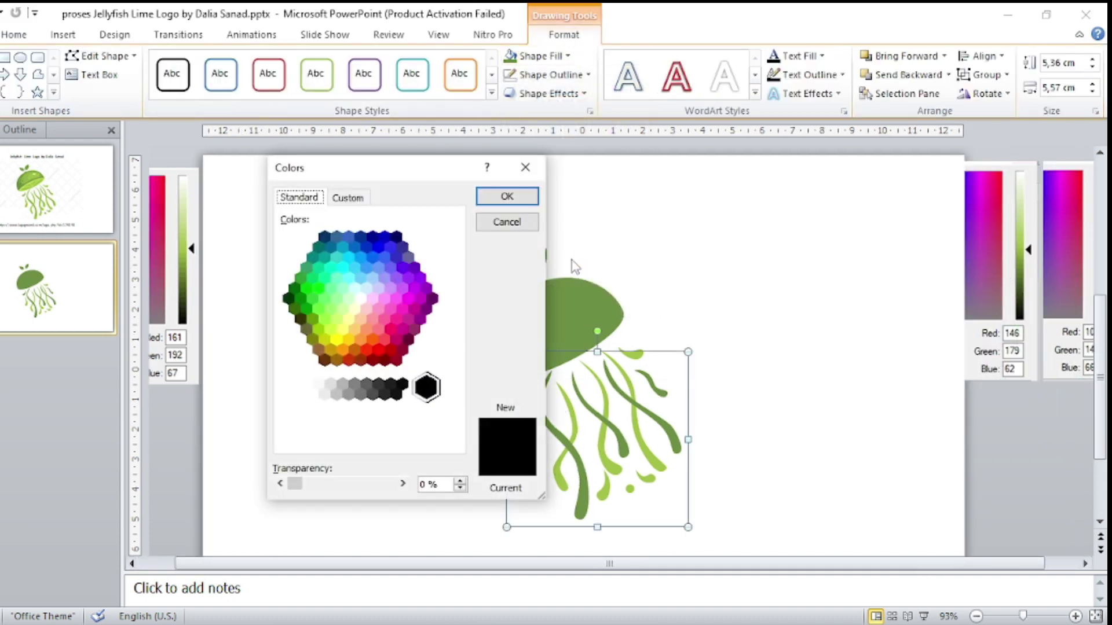
pyautogui.click(348, 198)
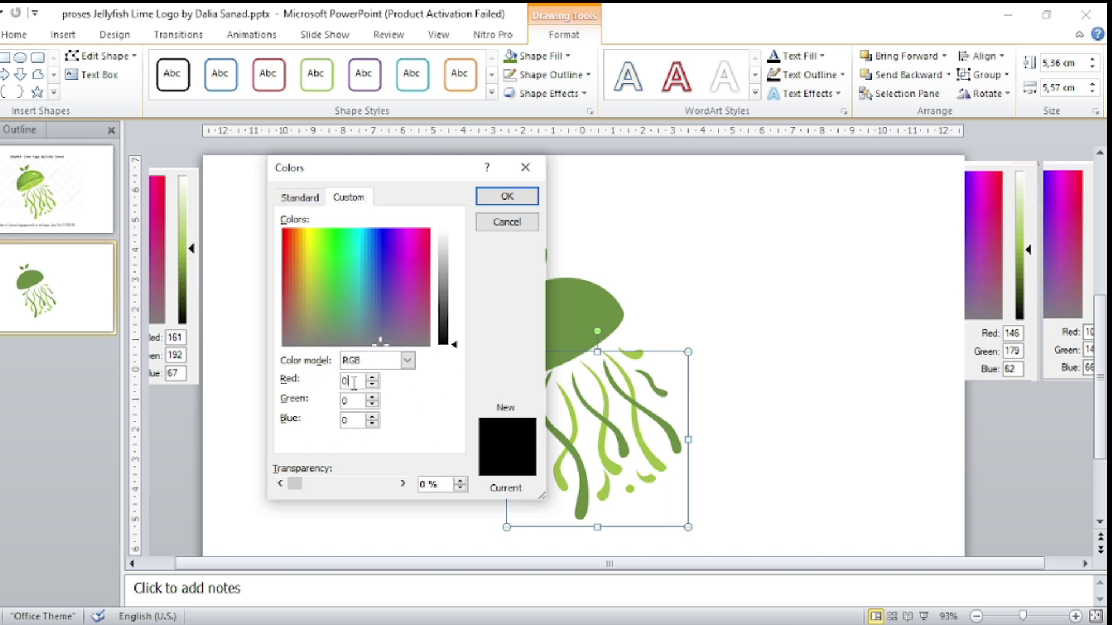
pyautogui.write('146')
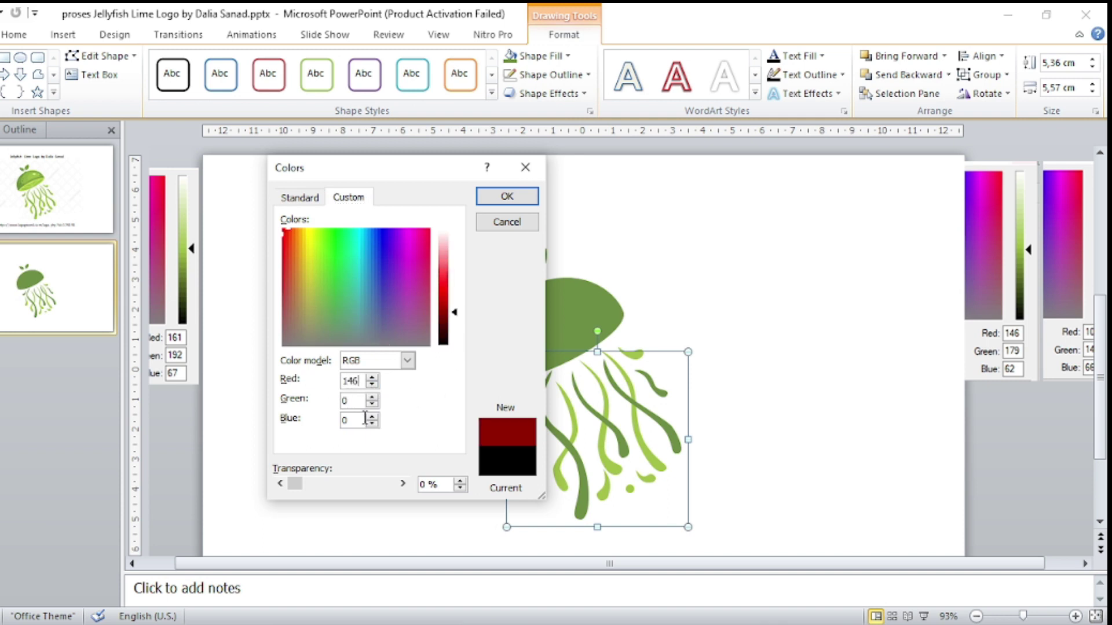
pyautogui.write('7962')
# Apply the 146/179/62 green to the tentacle group and compare it against slide 1.
pyautogui.click(507, 197)
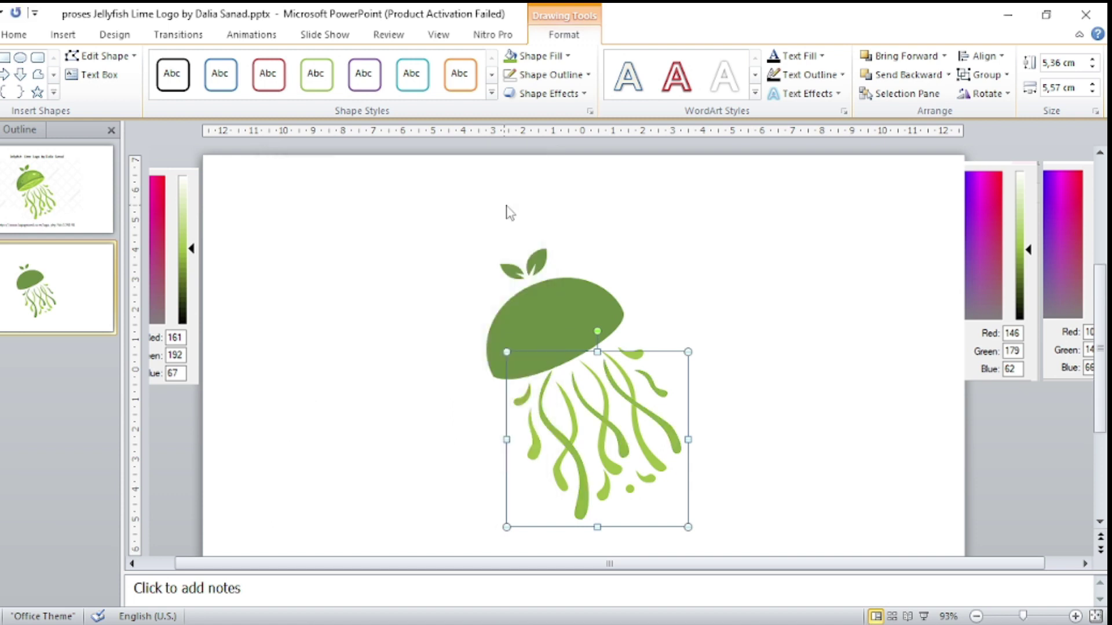
pyautogui.click(773, 429)
pyautogui.click(83, 220)
pyautogui.click(69, 298)
# Fill the small drop shapes and another tentacle with the recent 146/179/62 green.
pyautogui.click(681, 483)
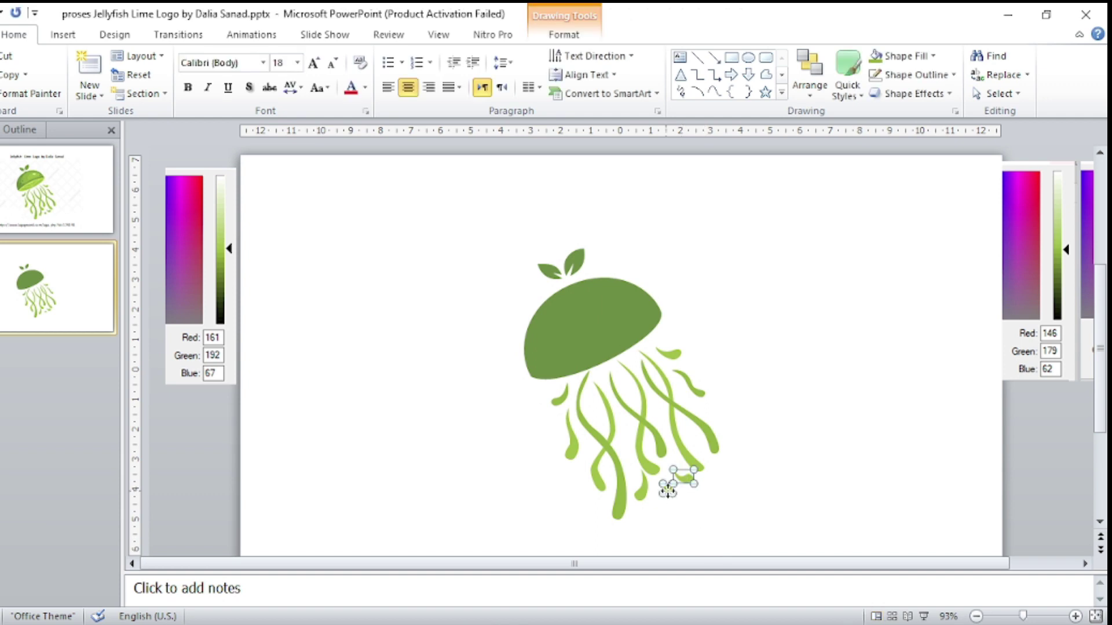
pyautogui.click(563, 34)
pyautogui.click(536, 56)
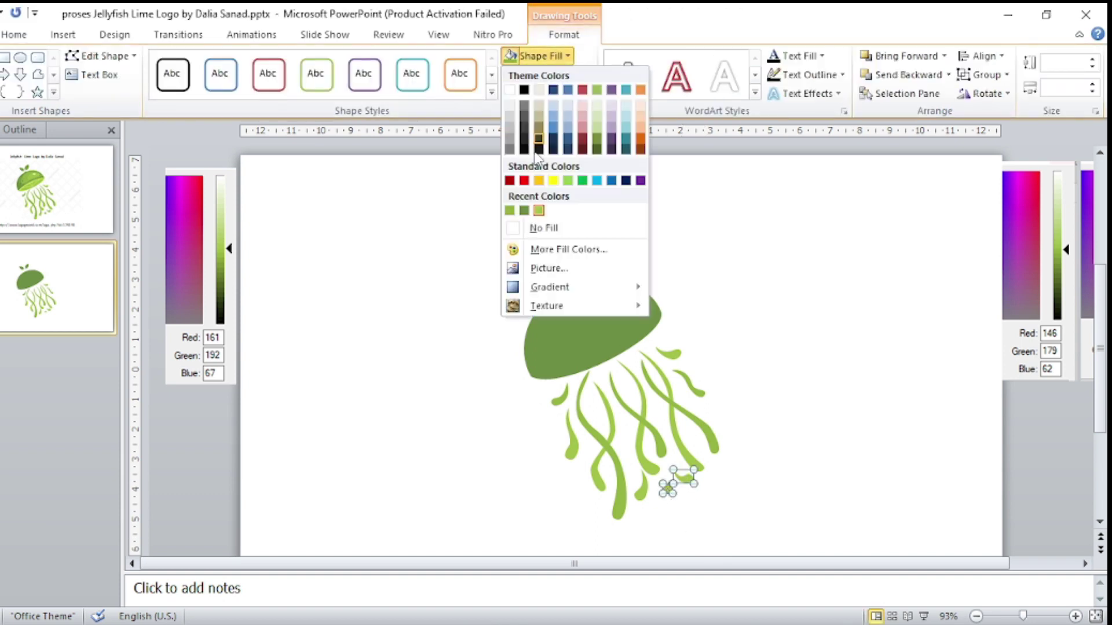
pyautogui.click(524, 210)
pyautogui.keyDown('shift'); pyautogui.click(659, 446); pyautogui.keyUp('shift')
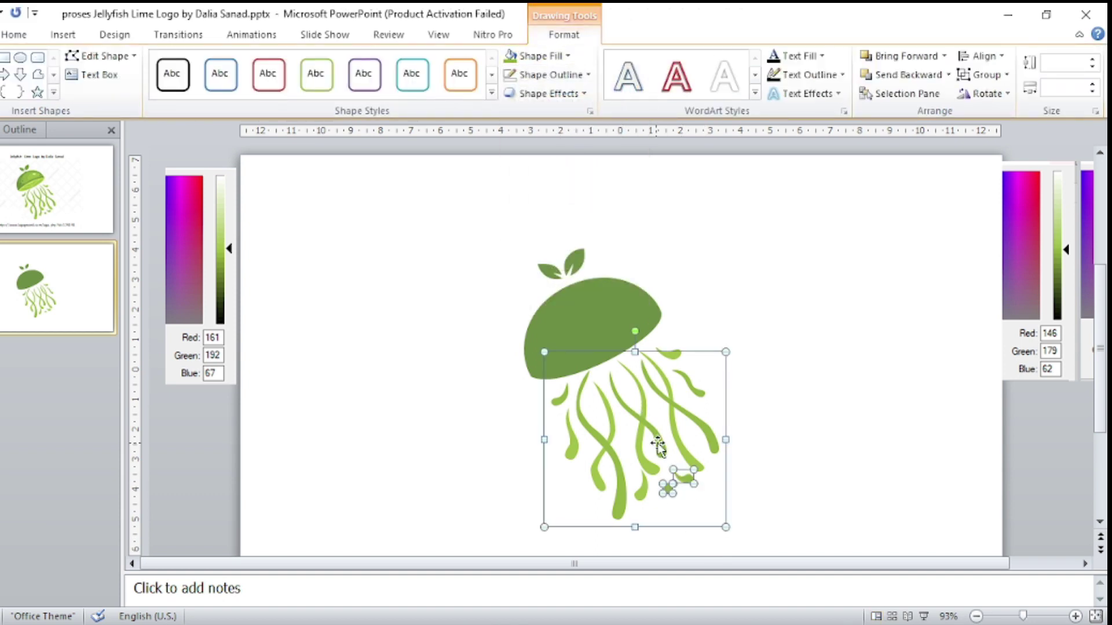
pyautogui.click(744, 440)
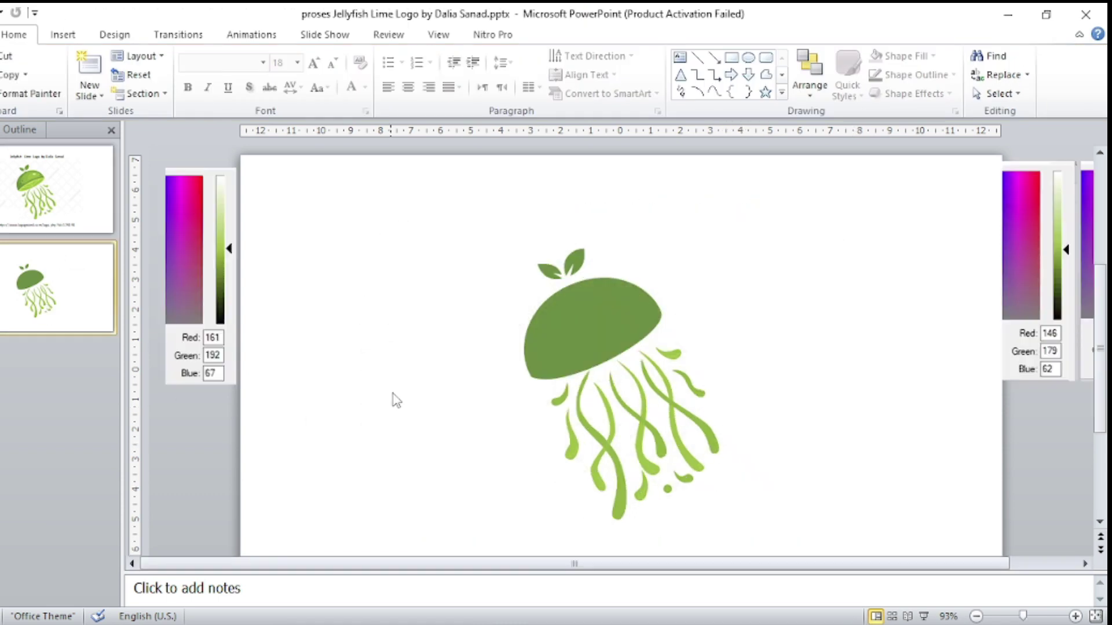
pyautogui.click(570, 449)
# Refine the upper-right tentacle's curve by editing its end point.
pyautogui.moveTo(1023, 616); pyautogui.dragTo(1037, 617)
pyautogui.doubleClick(675, 434)
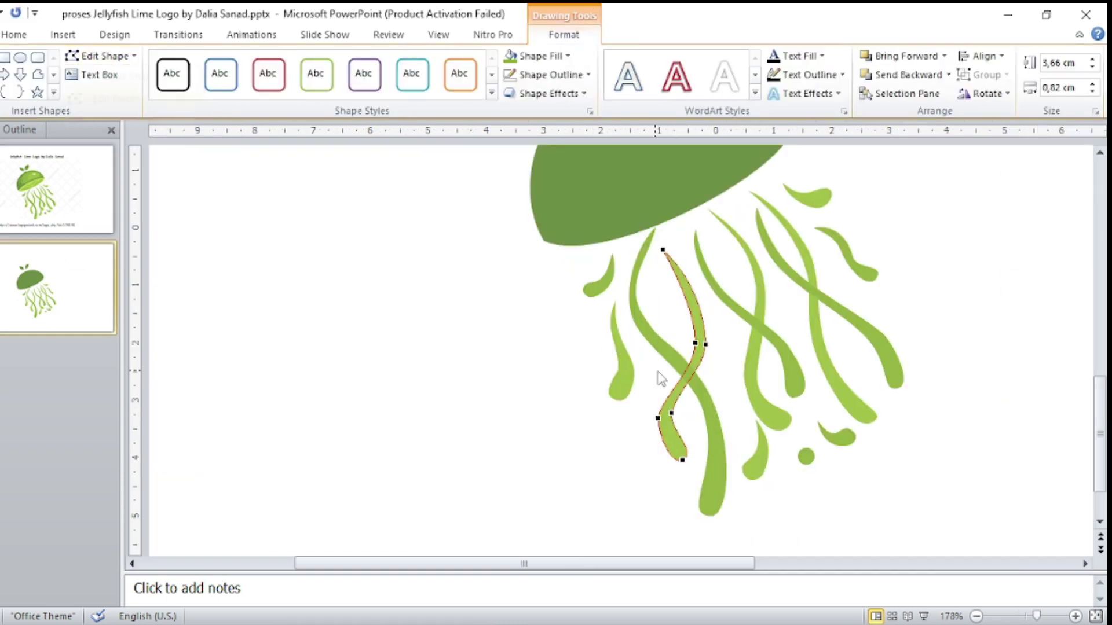
pyautogui.click(36, 298)
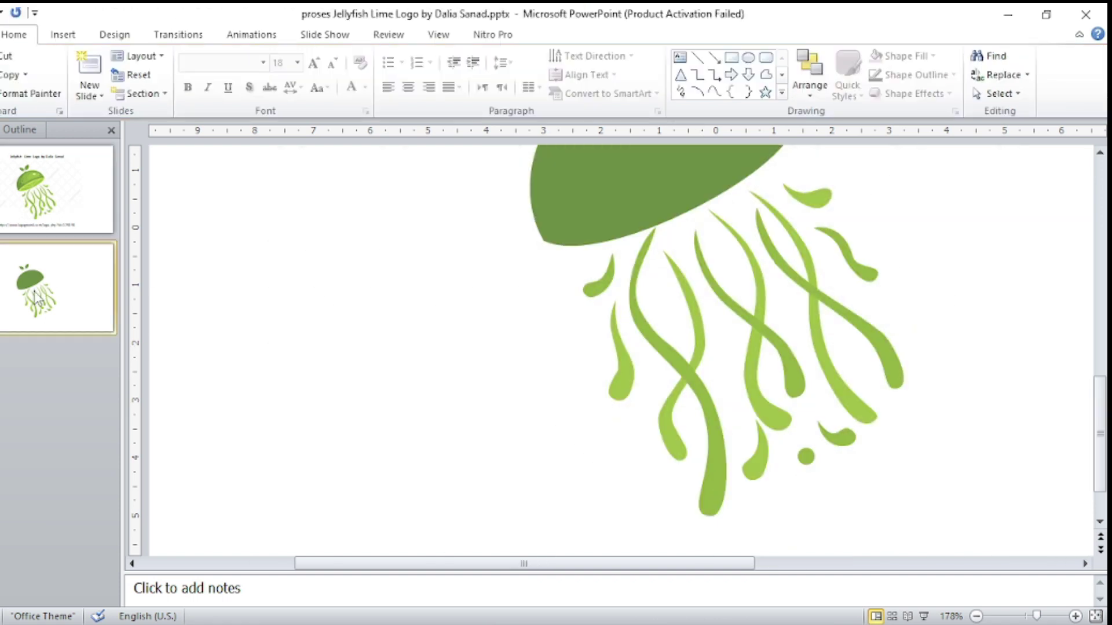
pyautogui.doubleClick(795, 368)
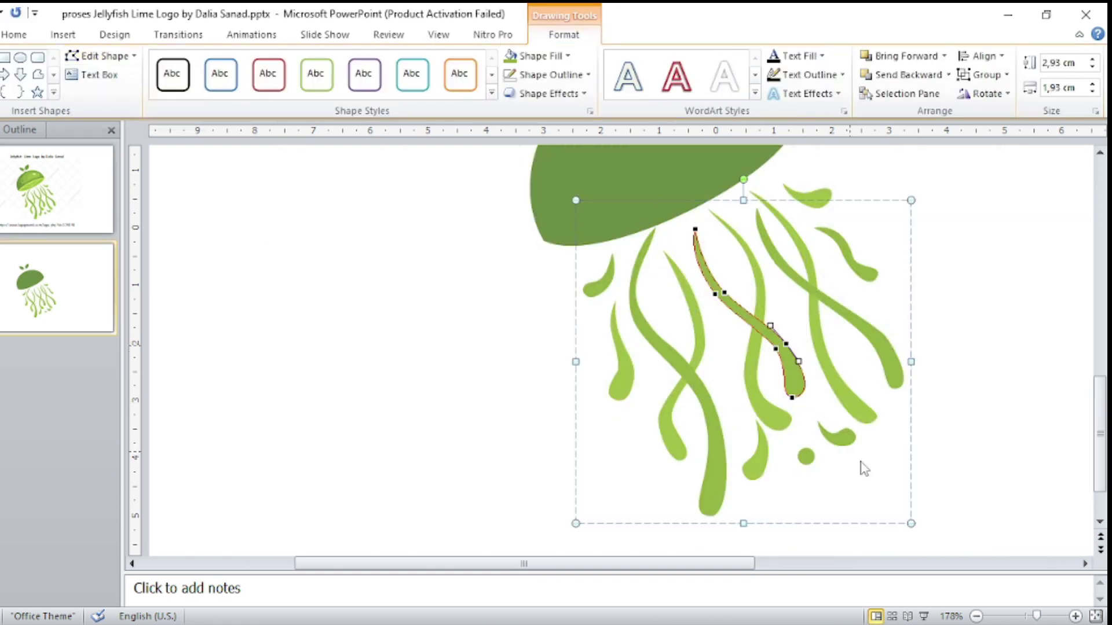
pyautogui.keyDown('ctrl'); pyautogui.scroll(5, 863, 468); pyautogui.keyUp('ctrl')
pyautogui.click(946, 392)
pyautogui.click(811, 288)
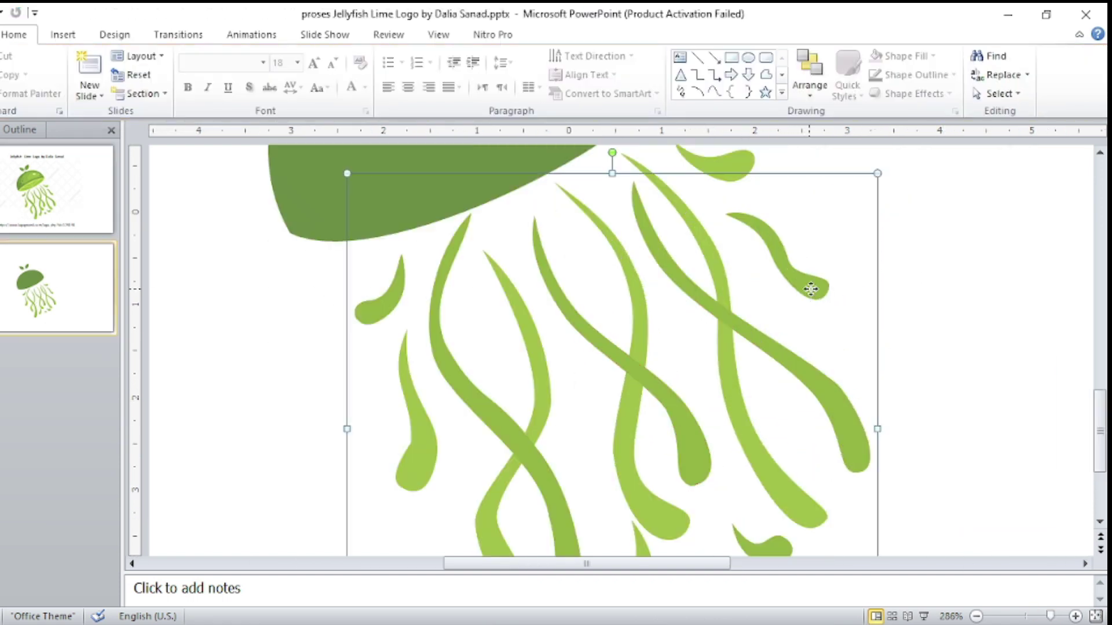
pyautogui.doubleClick(789, 260)
pyautogui.click(821, 293)
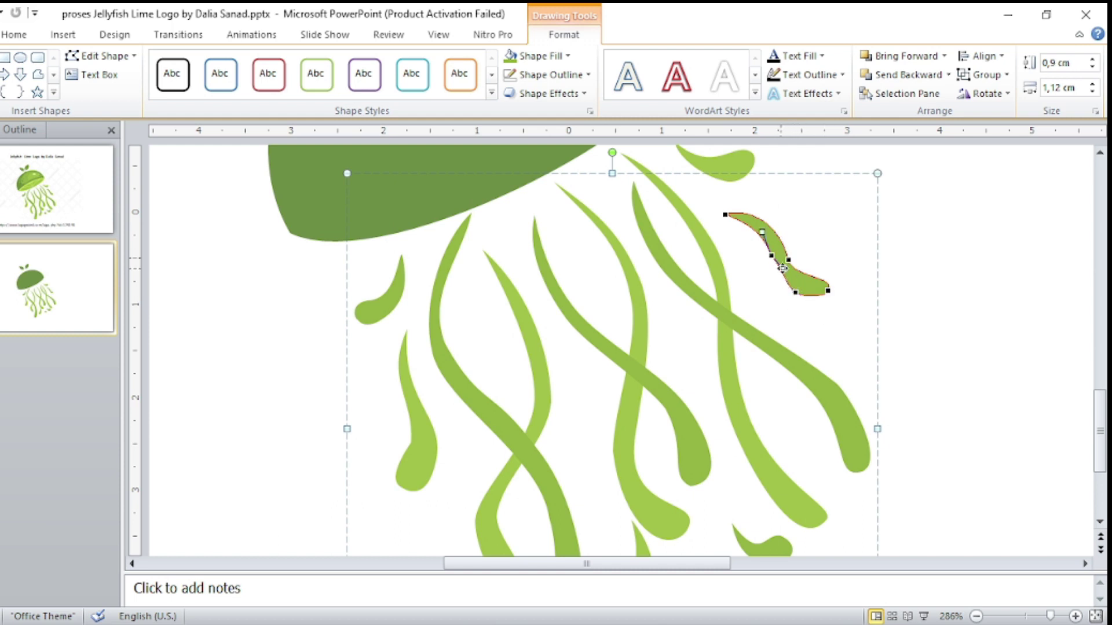
pyautogui.click(841, 321)
# Edit the points of the left droplet and the lower-right droplet.
pyautogui.click(418, 447)
pyautogui.click(101, 56)
pyautogui.click(107, 90)
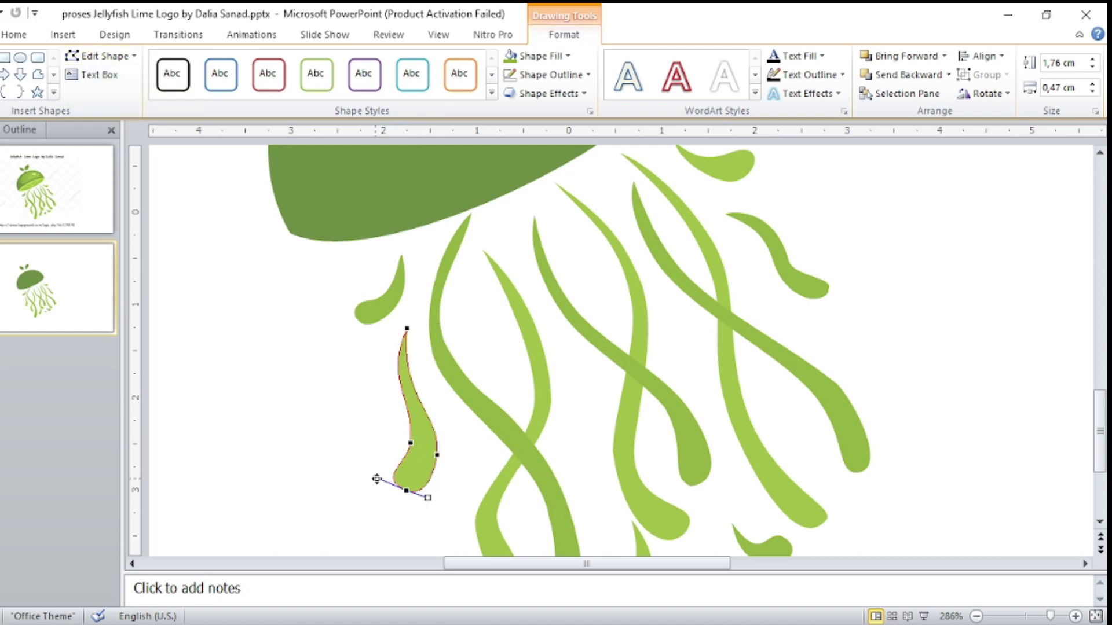
pyautogui.click(595, 452)
pyautogui.scroll(-3, 595, 452)
pyautogui.click(631, 470)
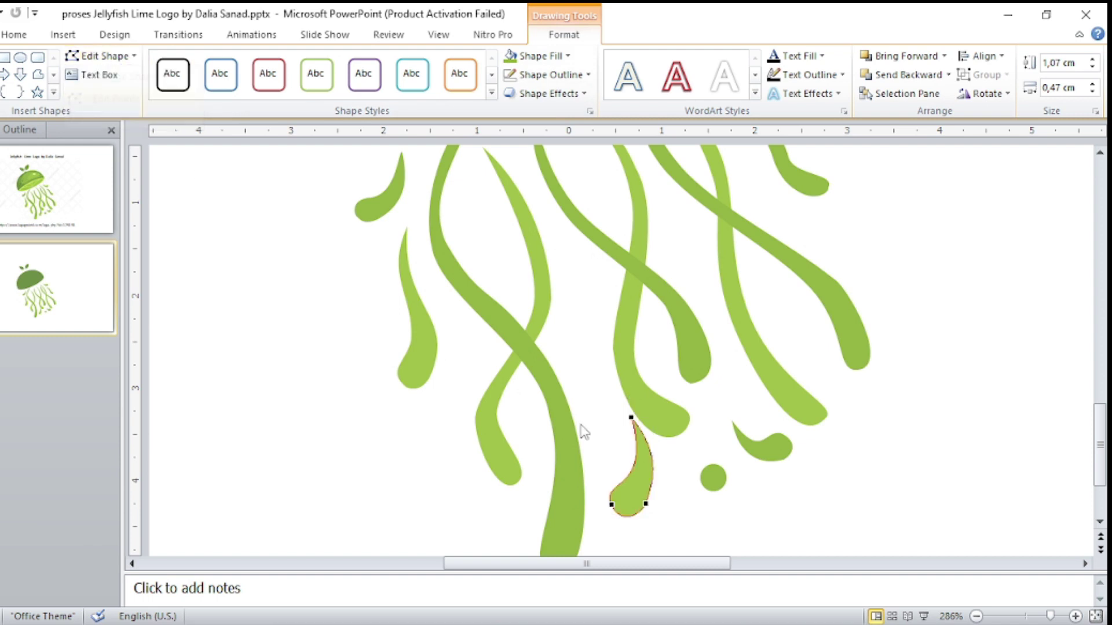
pyautogui.click(774, 454)
pyautogui.click(101, 56)
pyautogui.click(107, 90)
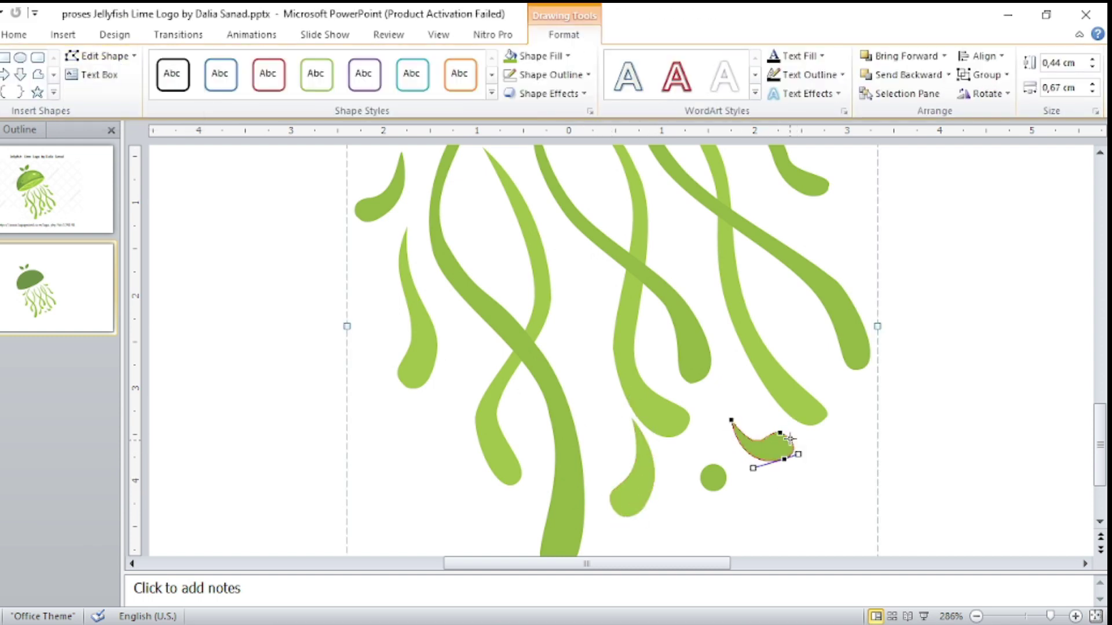
# Reshape the long right-hand tentacle's tip, then scroll back up to slide 1.
pyautogui.click(823, 413)
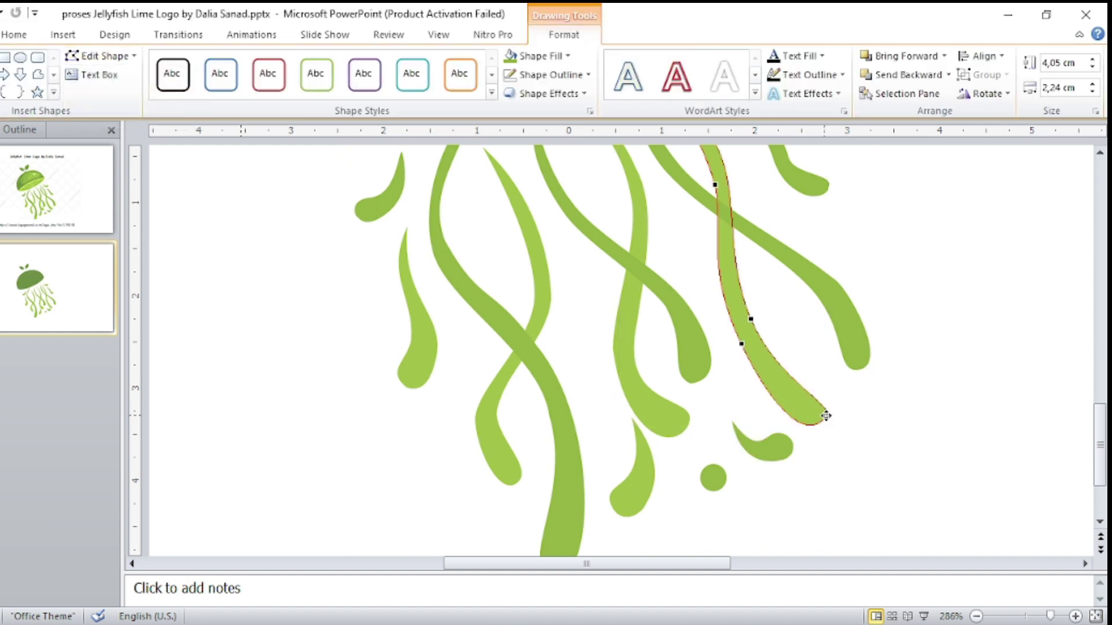
pyautogui.moveTo(827, 416); pyautogui.dragTo(837, 403)
pyautogui.click(872, 431)
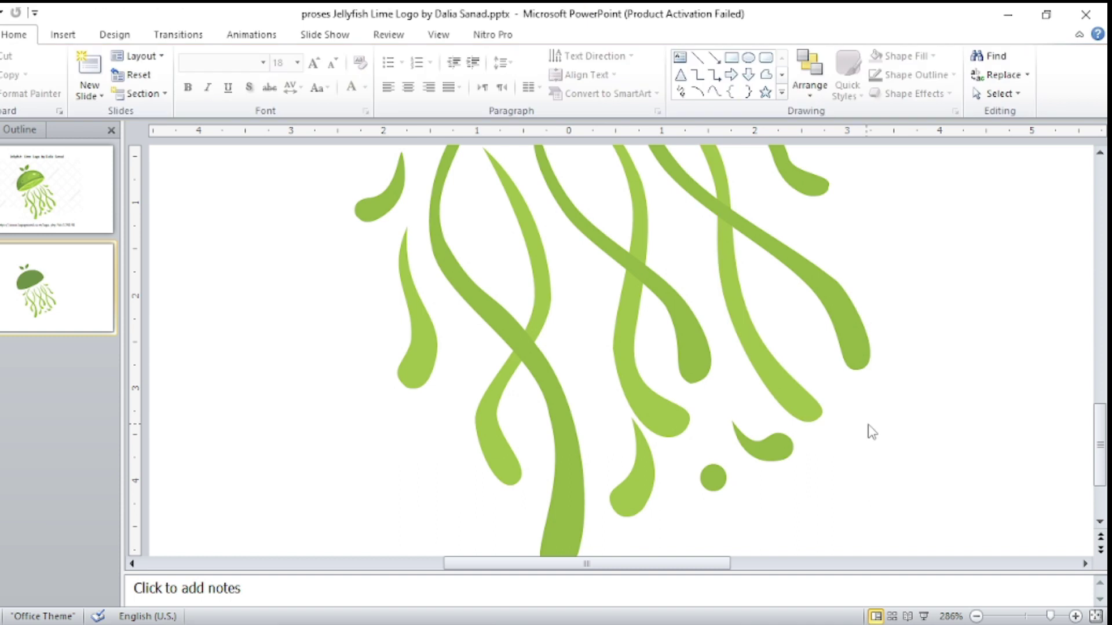
pyautogui.scroll(5, 174, 293)
pyautogui.scroll(5, 355, 293)
pyautogui.scroll(3, 179, 255)
# Draw an outline-free olive-green circle at the lime's stem and paste it onto the jellyfish dome.
pyautogui.scroll(1, 187, 278)
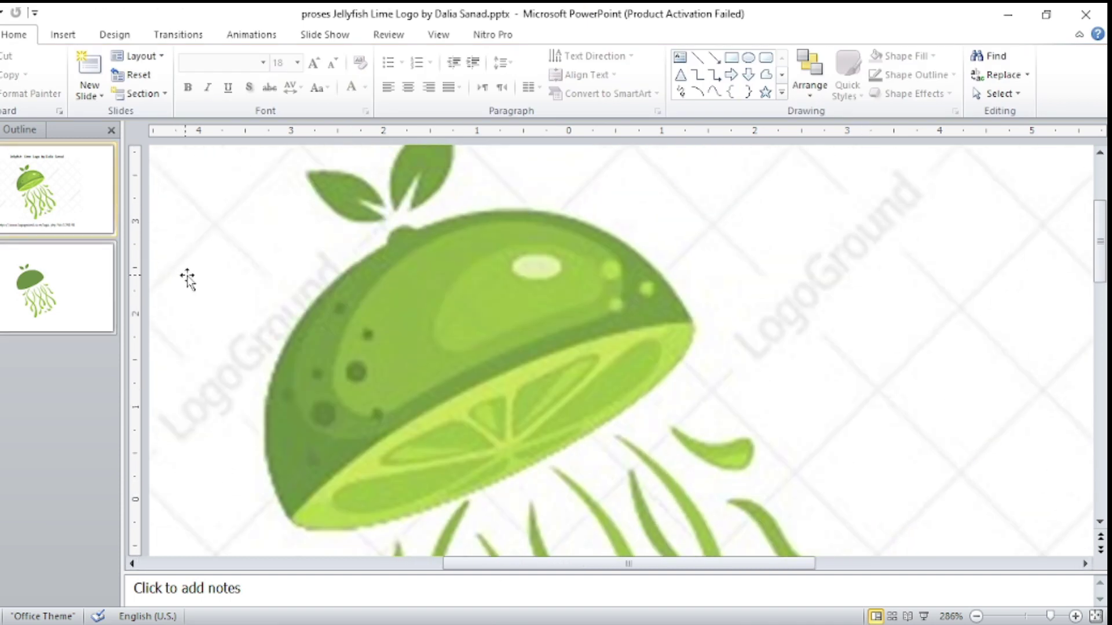
pyautogui.moveTo(384, 221); pyautogui.dragTo(422, 259)
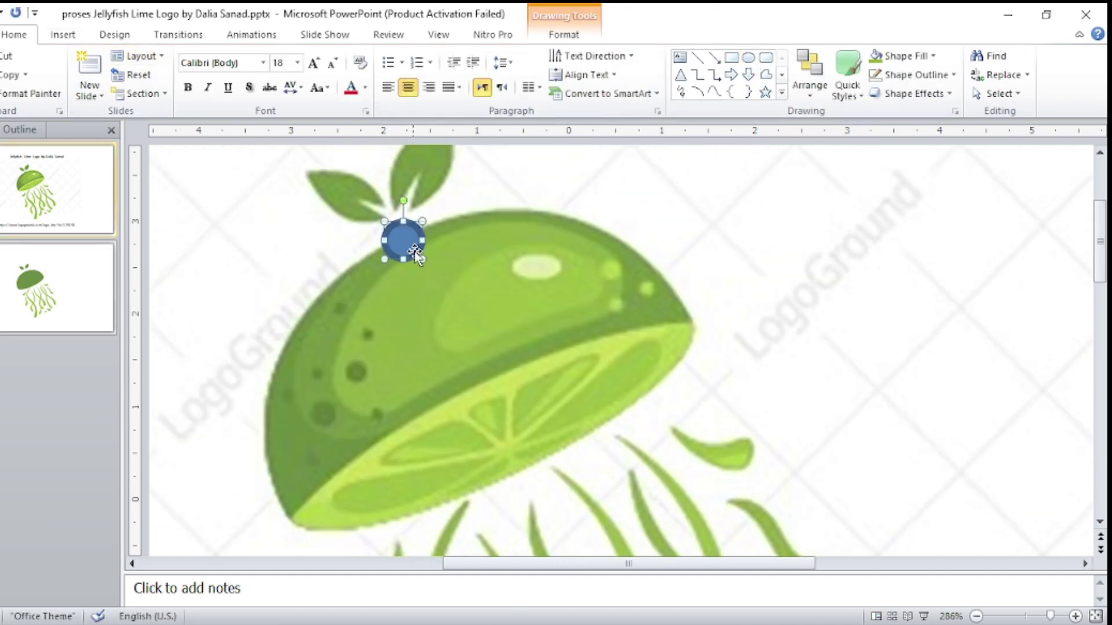
pyautogui.click(551, 74)
pyautogui.click(538, 246)
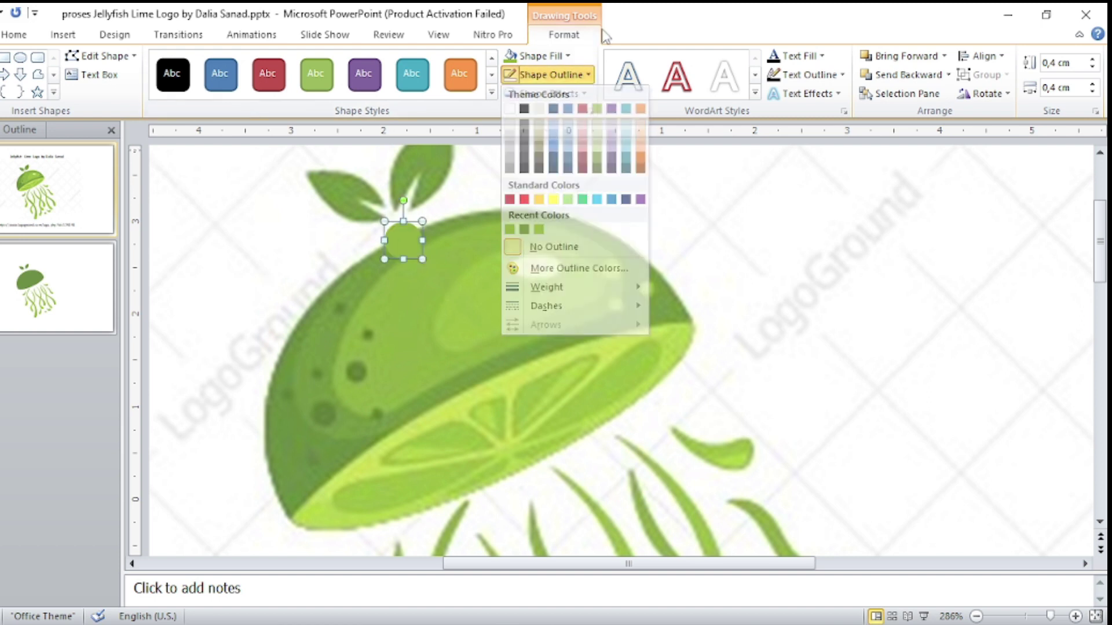
pyautogui.click(539, 56)
pyautogui.click(525, 212)
pyautogui.moveTo(411, 250); pyautogui.dragTo(413, 264)
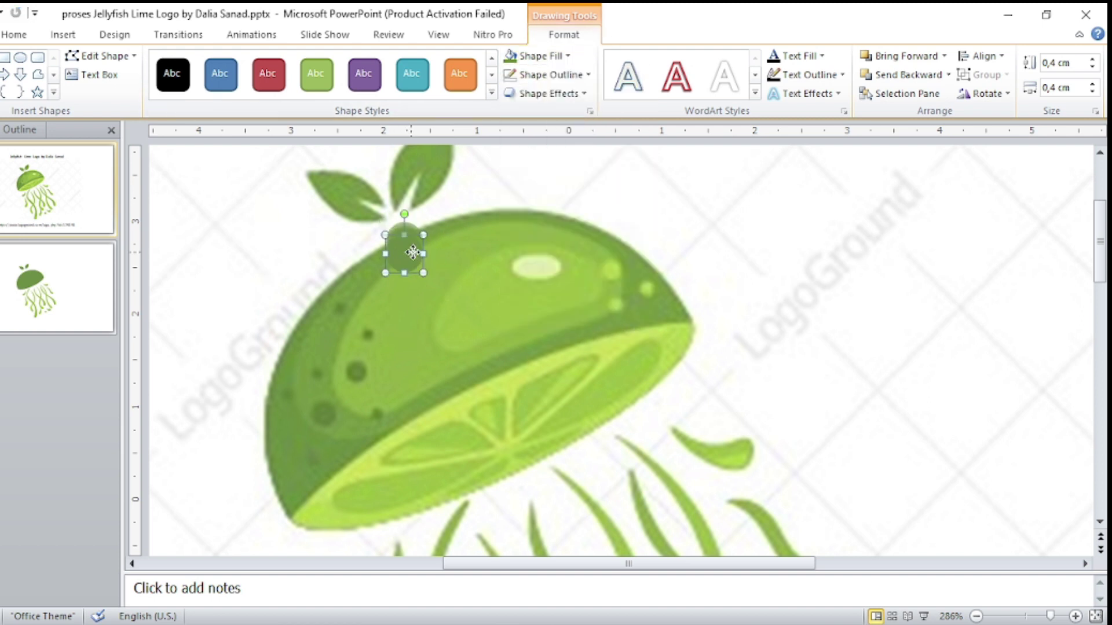
pyautogui.scroll(1, 412, 252)
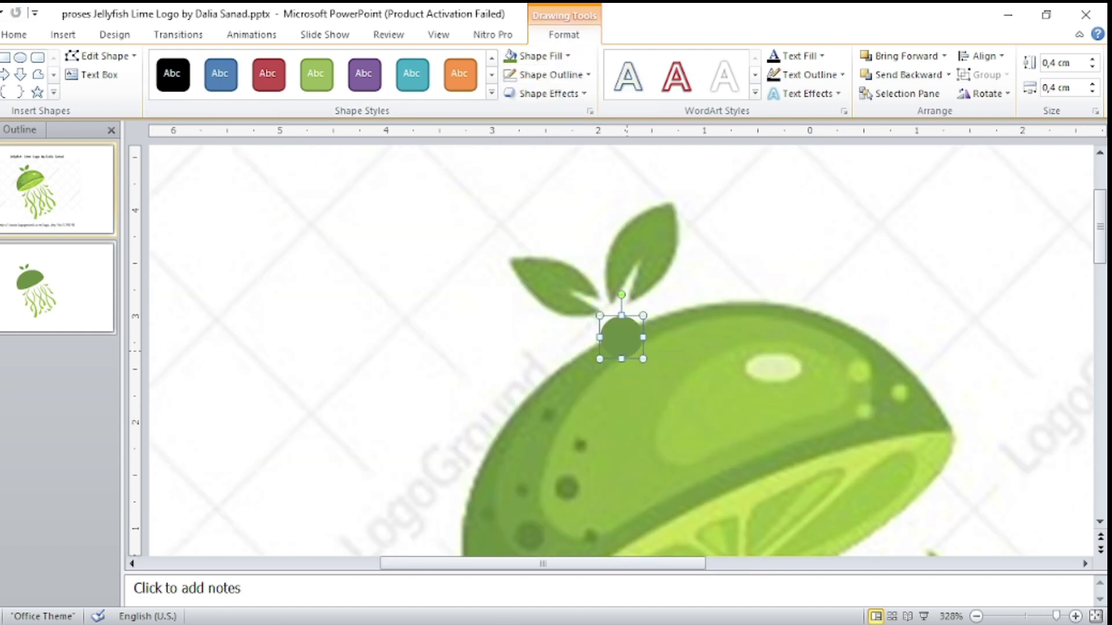
pyautogui.hotkey('ctrl', 'v')
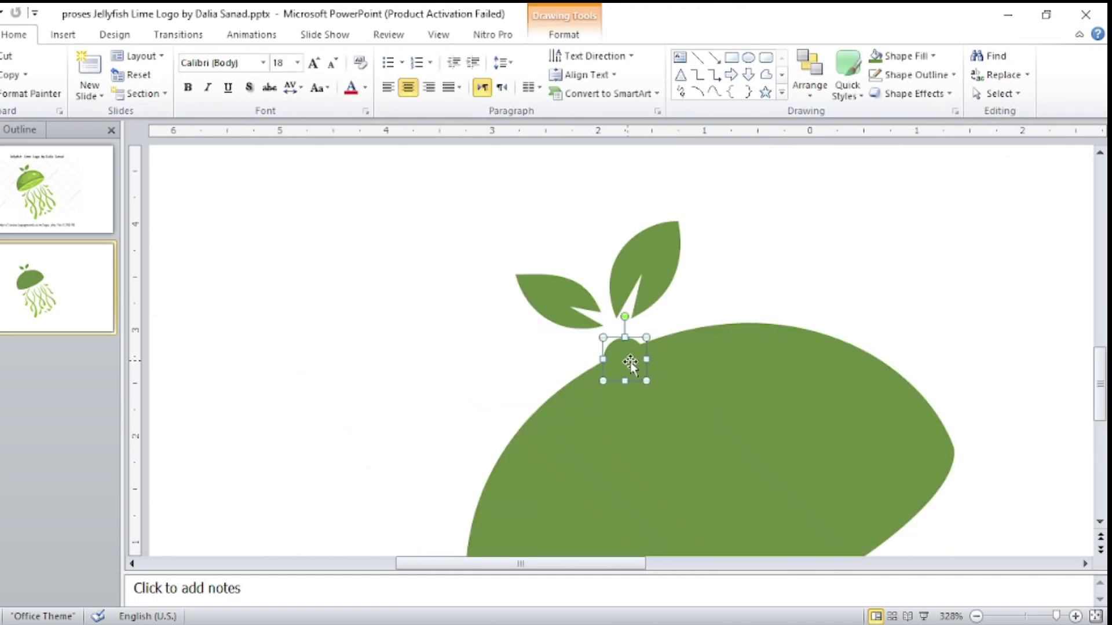
# Draw an oval across the upper half of the lime on slide 1.
pyautogui.press('pageup')
pyautogui.click(748, 56)
pyautogui.moveTo(514, 354); pyautogui.dragTo(748, 418)
# Remove the oval's fill and give it a thin outline.
pyautogui.click(563, 34)
pyautogui.click(546, 226)
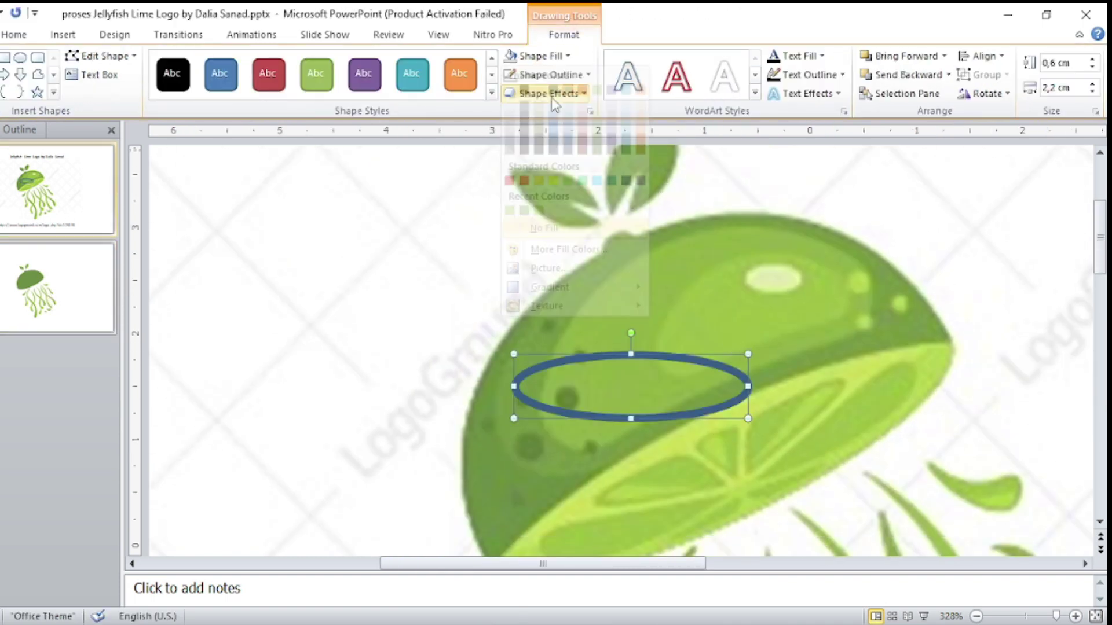
pyautogui.click(702, 308)
# Edit the oval's points into a curved band tracing the lime's lighter top.
pyautogui.click(105, 56)
pyautogui.click(112, 94)
pyautogui.moveTo(631, 354)
pyautogui.mouseDown()
pyautogui.moveTo(630, 242)
pyautogui.moveTo(642, 241)
pyautogui.mouseUp()
pyautogui.moveTo(514, 386); pyautogui.dragTo(495, 433)
pyautogui.moveTo(631, 417); pyautogui.dragTo(874, 296)
pyautogui.moveTo(872, 272); pyautogui.dragTo(869, 212)
pyautogui.moveTo(495, 432); pyautogui.dragTo(500, 450)
pyautogui.moveTo(706, 389); pyautogui.dragTo(694, 398)
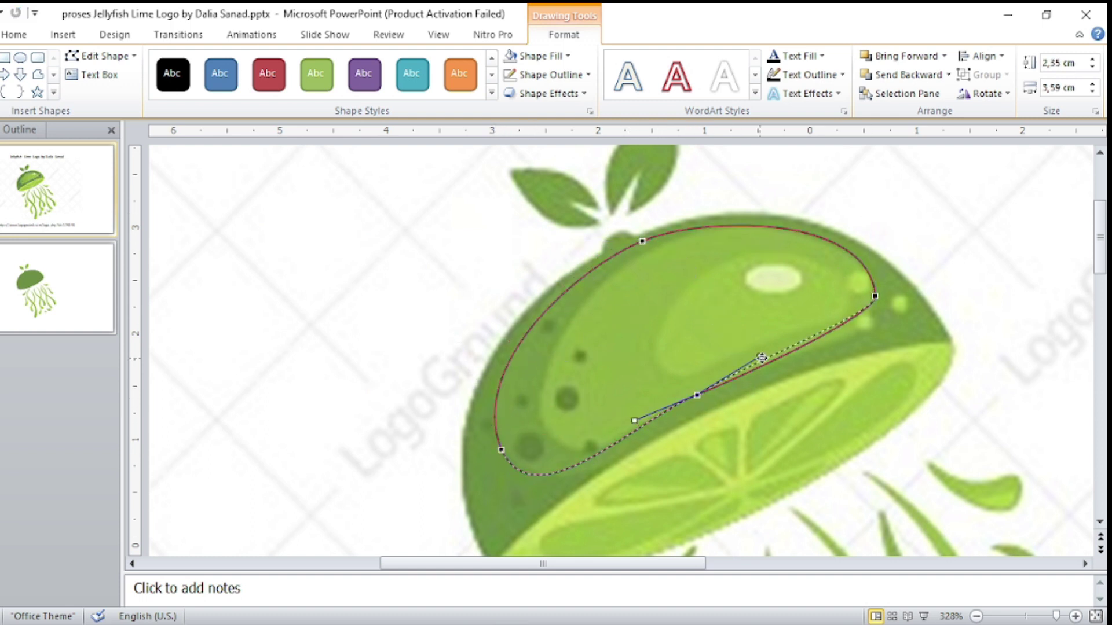
pyautogui.moveTo(874, 296); pyautogui.dragTo(872, 318)
pyautogui.moveTo(869, 236); pyautogui.dragTo(894, 212)
pyautogui.moveTo(872, 336); pyautogui.dragTo(864, 336)
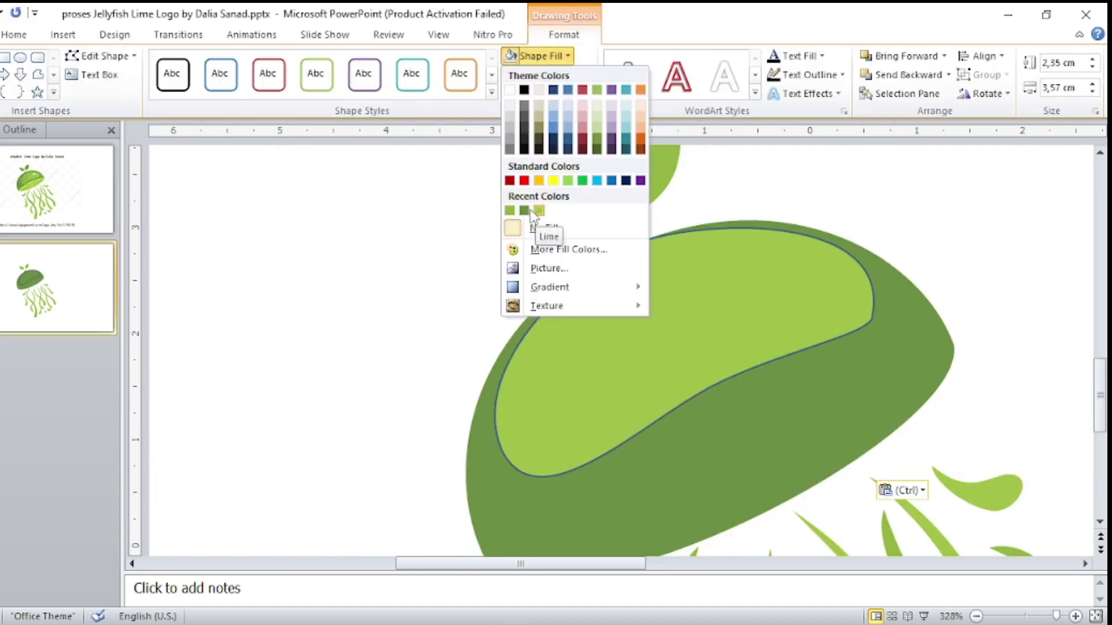
pyautogui.click(63, 201)
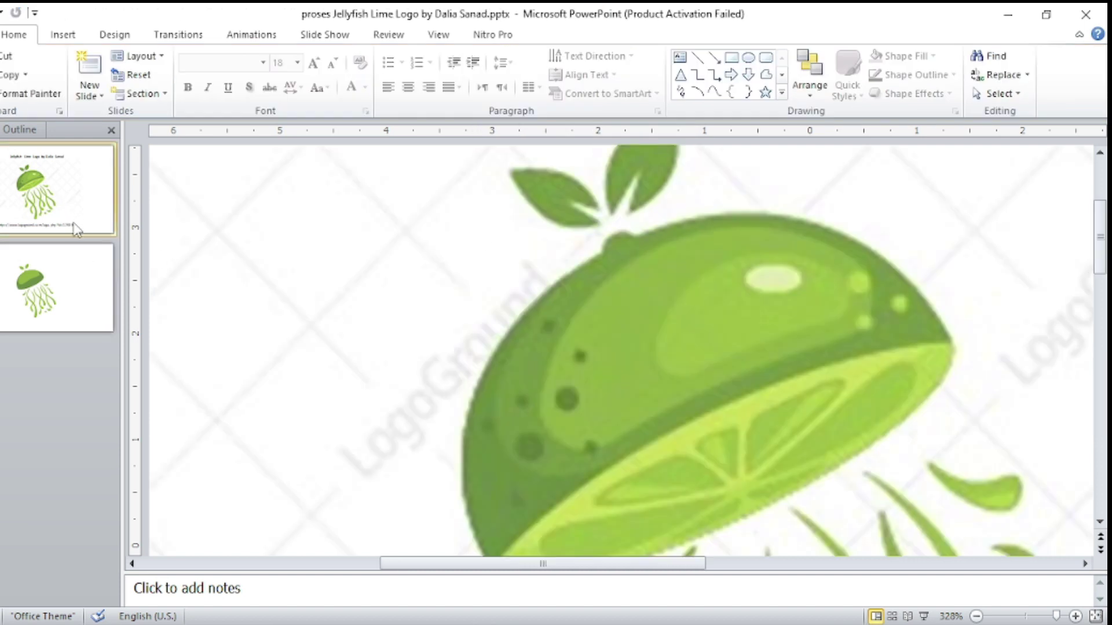
# On slide 2, edit the light-green highlight's points to push its right edge out and bend its curves.
pyautogui.click(80, 266)
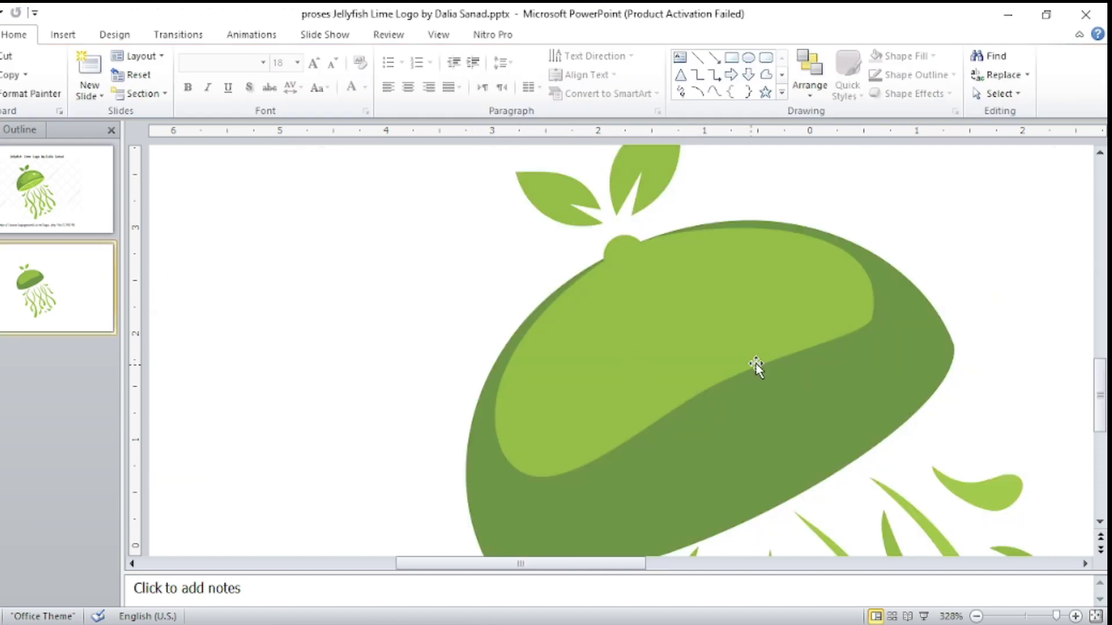
pyautogui.click(756, 364)
pyautogui.click(98, 56)
pyautogui.click(115, 87)
pyautogui.moveTo(873, 318); pyautogui.dragTo(895, 317)
pyautogui.click(643, 240)
pyautogui.click(895, 318)
pyautogui.moveTo(918, 219); pyautogui.dragTo(919, 219)
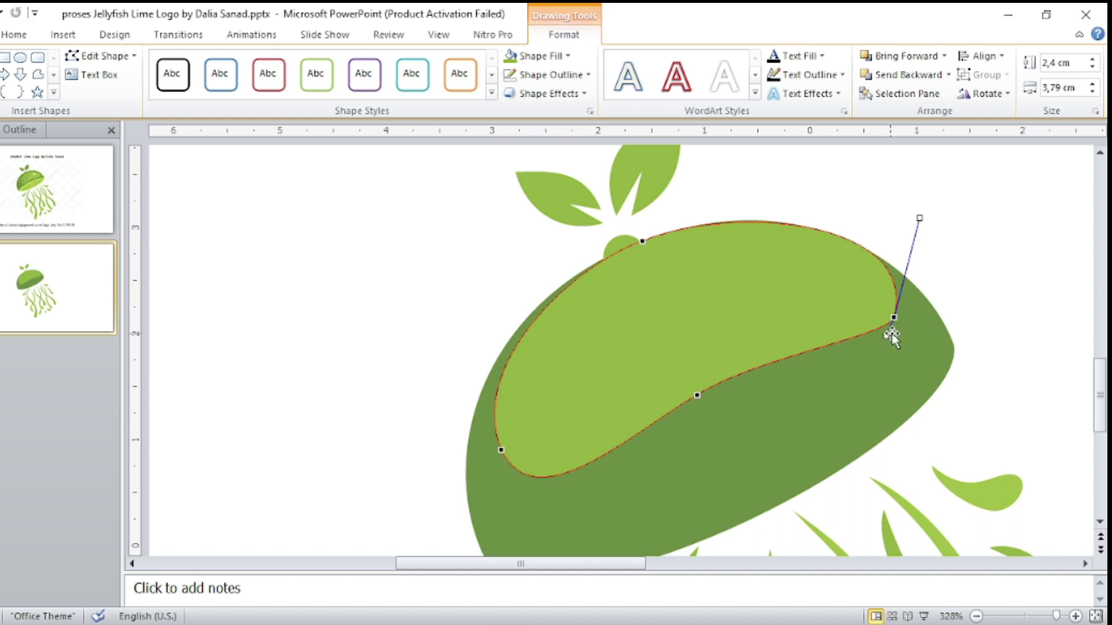
pyautogui.moveTo(894, 324); pyautogui.dragTo(881, 355)
pyautogui.click(693, 351)
# Paste a copy of the highlight onto the lime reference slide with a yellow outline, then shrink and reshape it.
pyautogui.click(57, 189)
pyautogui.hotkey('ctrl', 'v')
pyautogui.click(564, 34)
pyautogui.click(550, 74)
pyautogui.click(553, 199)
pyautogui.moveTo(494, 478); pyautogui.dragTo(535, 461)
pyautogui.moveTo(896, 222); pyautogui.dragTo(875, 226)
pyautogui.click(101, 56)
pyautogui.click(115, 99)
pyautogui.moveTo(557, 475); pyautogui.dragTo(579, 476)
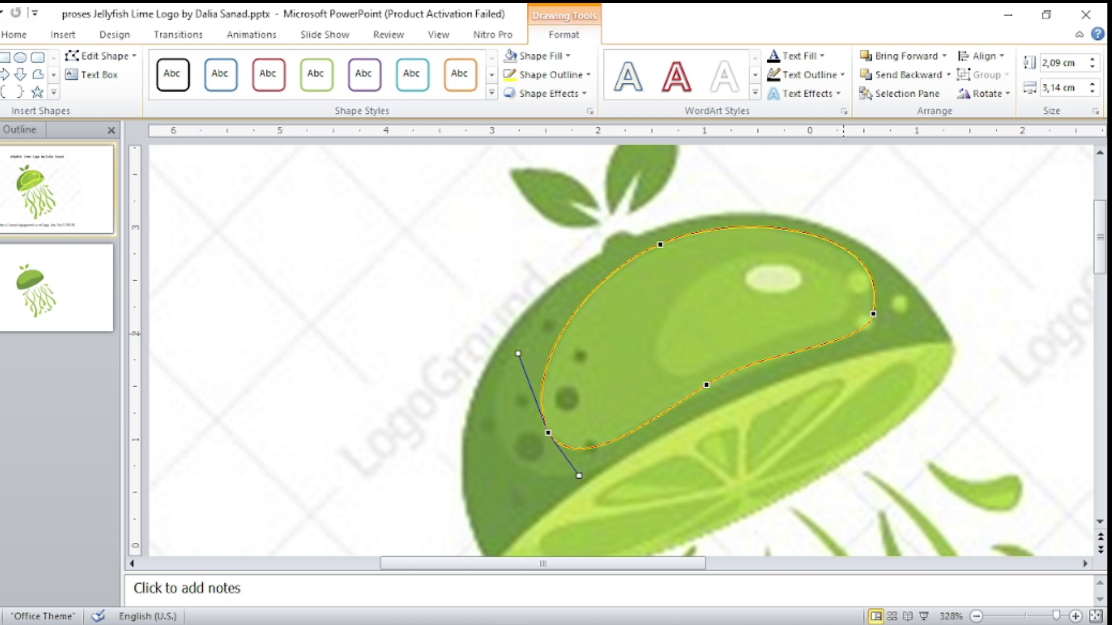
# Duplicate the outlined shape, shrink it over the lime's shine spot and reshape its points.
pyautogui.click(56, 288)
pyautogui.click(56, 190)
pyautogui.hotkey('ctrl', 'v')
pyautogui.moveTo(541, 449); pyautogui.dragTo(651, 373)
pyautogui.moveTo(874, 218); pyautogui.dragTo(857, 238)
pyautogui.moveTo(832, 315); pyautogui.dragTo(819, 325)
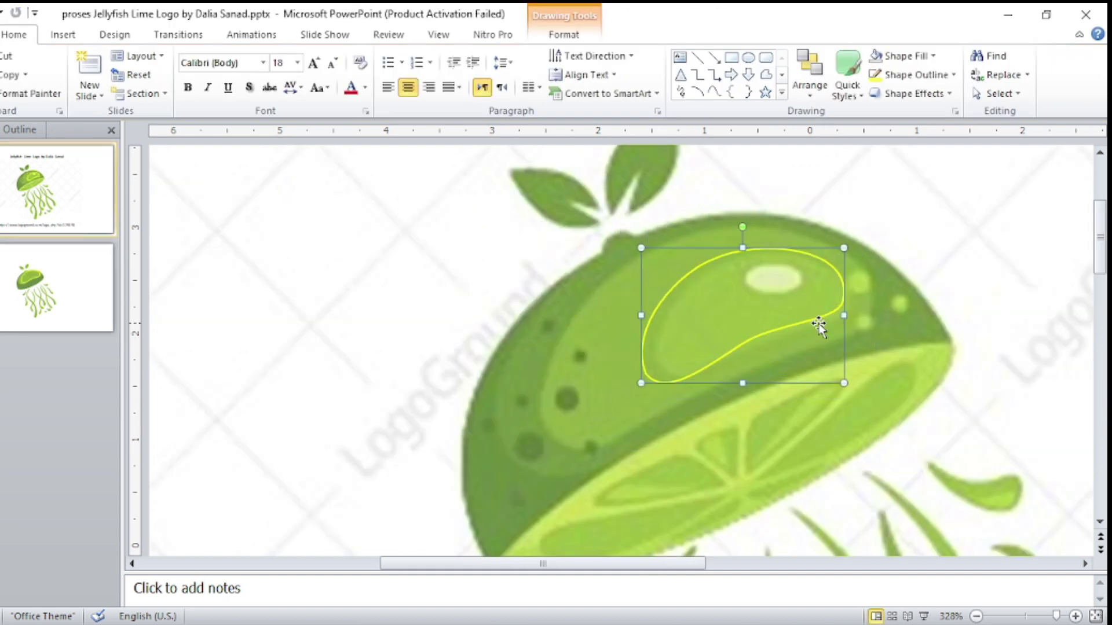
pyautogui.click(566, 11)
pyautogui.click(99, 56)
pyautogui.click(116, 99)
pyautogui.moveTo(643, 376); pyautogui.dragTo(657, 365)
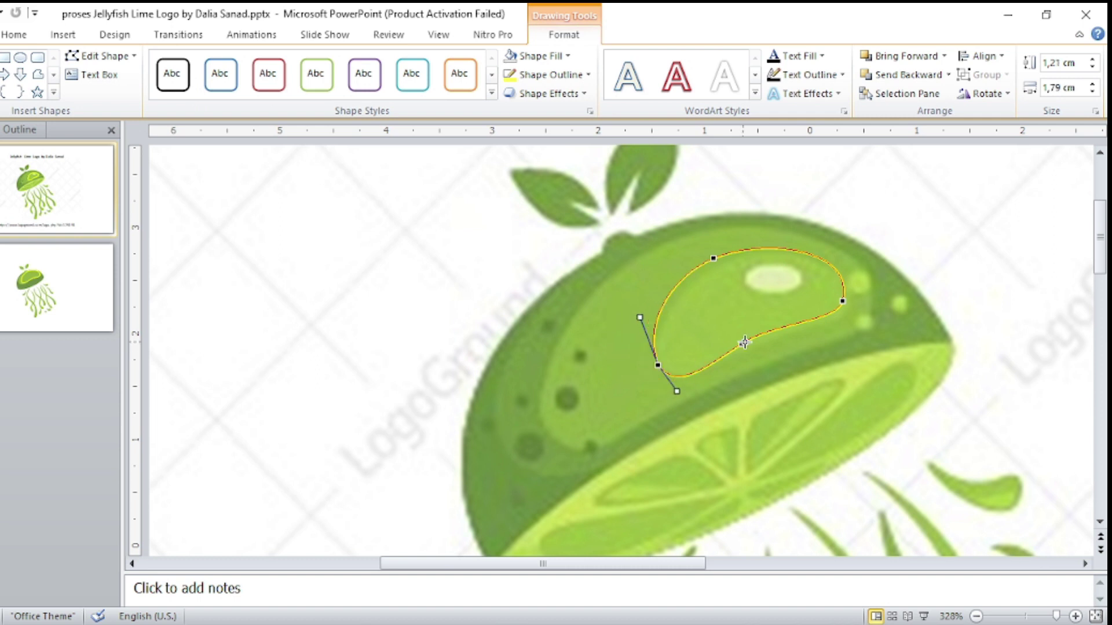
pyautogui.moveTo(843, 299); pyautogui.dragTo(848, 309)
pyautogui.moveTo(714, 259)
pyautogui.mouseDown()
pyautogui.moveTo(727, 258)
pyautogui.moveTo(674, 278)
pyautogui.moveTo(699, 269)
pyautogui.mouseUp()
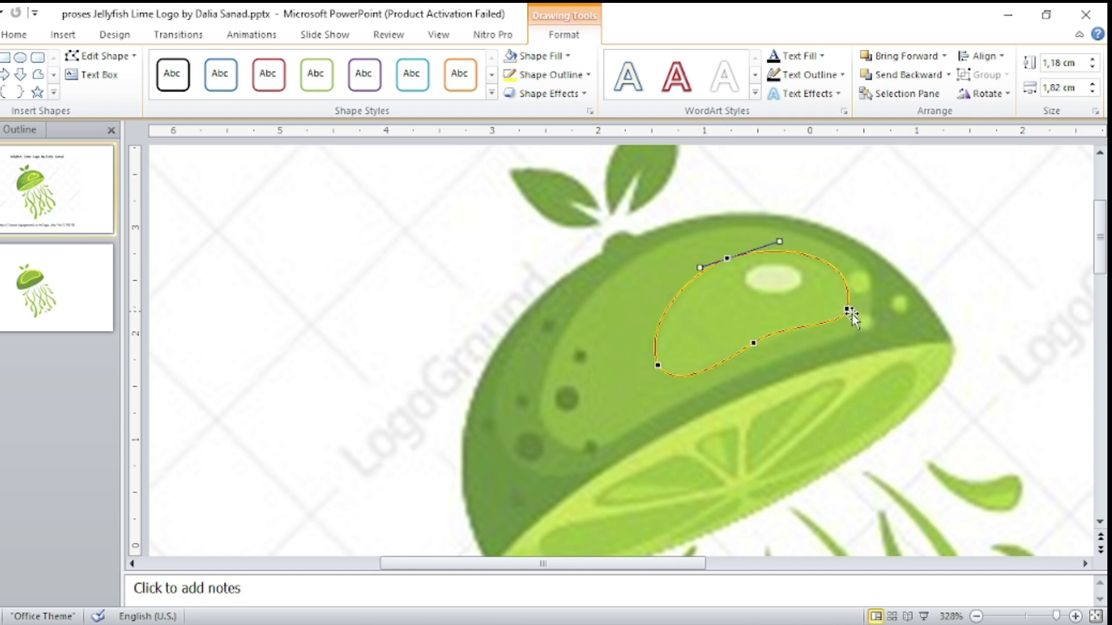
# Move the inner highlight shape from the lime slide to slide 2 and select the dark-green dome.
pyautogui.hotkey('ctrl', 'x')
pyautogui.click(80, 285)
pyautogui.hotkey('ctrl', 'v')
pyautogui.click(58, 191)
pyautogui.scroll(-1, 417, 327)
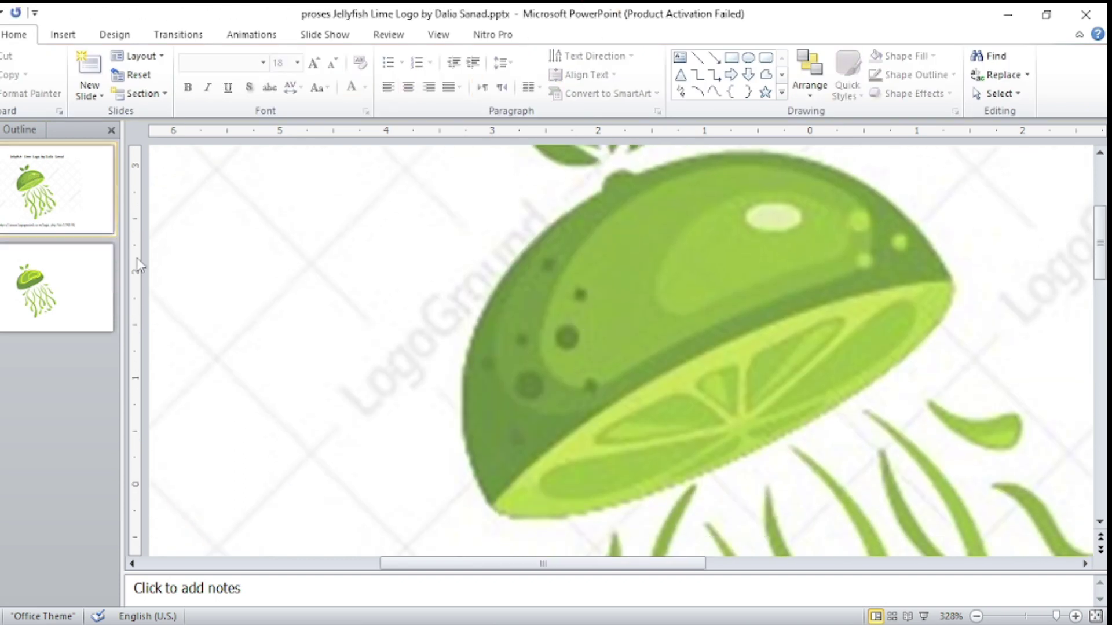
pyautogui.click(58, 289)
# Paste a copy of the dome over the lime image with no fill and a red outline.
pyautogui.hotkey('ctrl', 'v')
pyautogui.click(67, 224)
pyautogui.hotkey('ctrl', 'v')
pyautogui.click(570, 11)
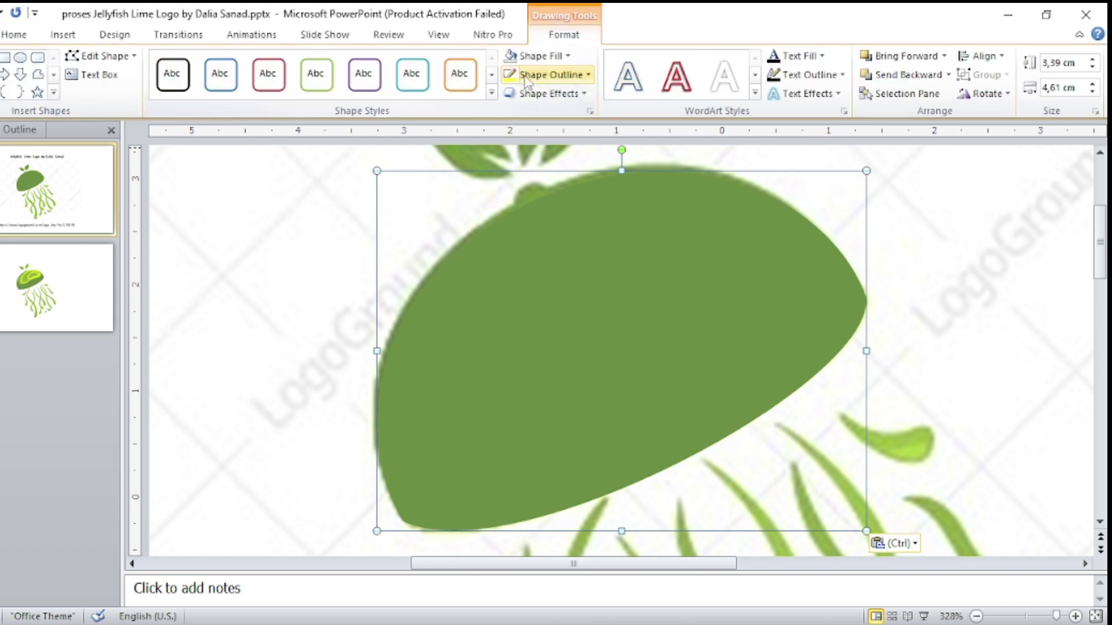
pyautogui.click(550, 75)
pyautogui.click(521, 197)
# Edit the red outline's points so it traces and flattens along the lime's cut face.
pyautogui.click(101, 56)
pyautogui.click(110, 97)
pyautogui.moveTo(615, 480); pyautogui.dragTo(619, 364)
pyautogui.click(865, 295)
pyautogui.moveTo(833, 207); pyautogui.dragTo(837, 232)
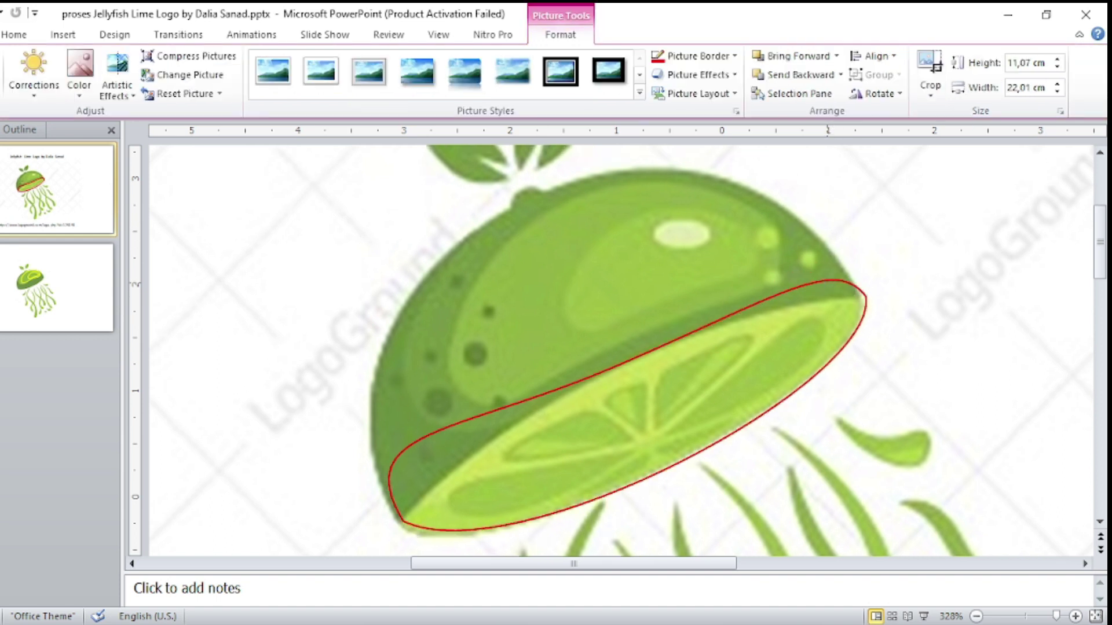
pyautogui.moveTo(857, 299); pyautogui.dragTo(811, 294)
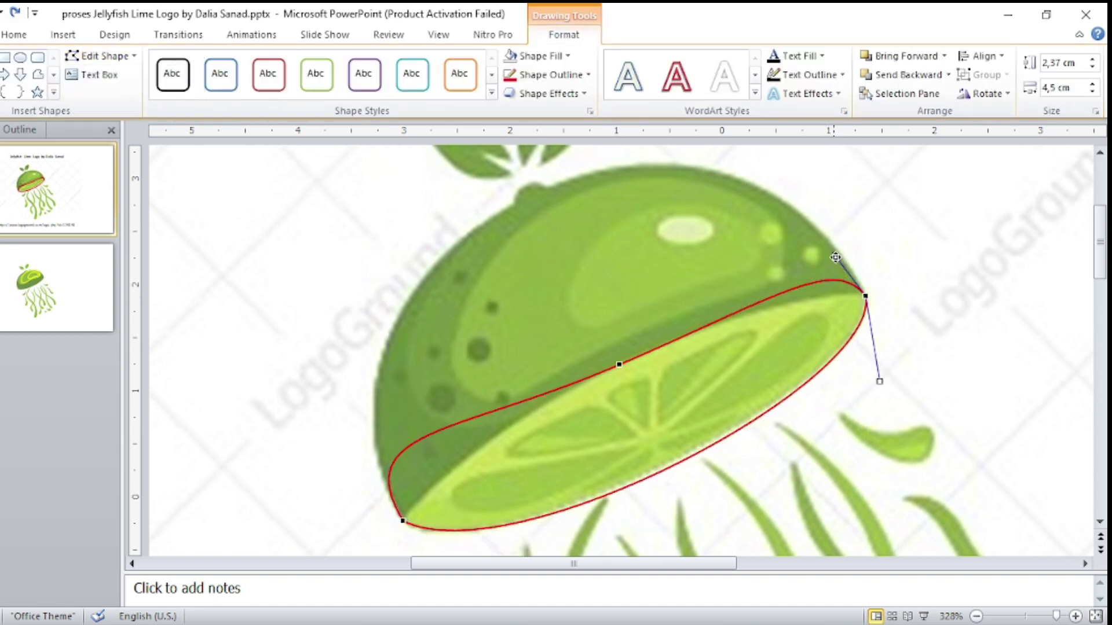
pyautogui.click(404, 520)
pyautogui.moveTo(345, 428); pyautogui.dragTo(510, 424)
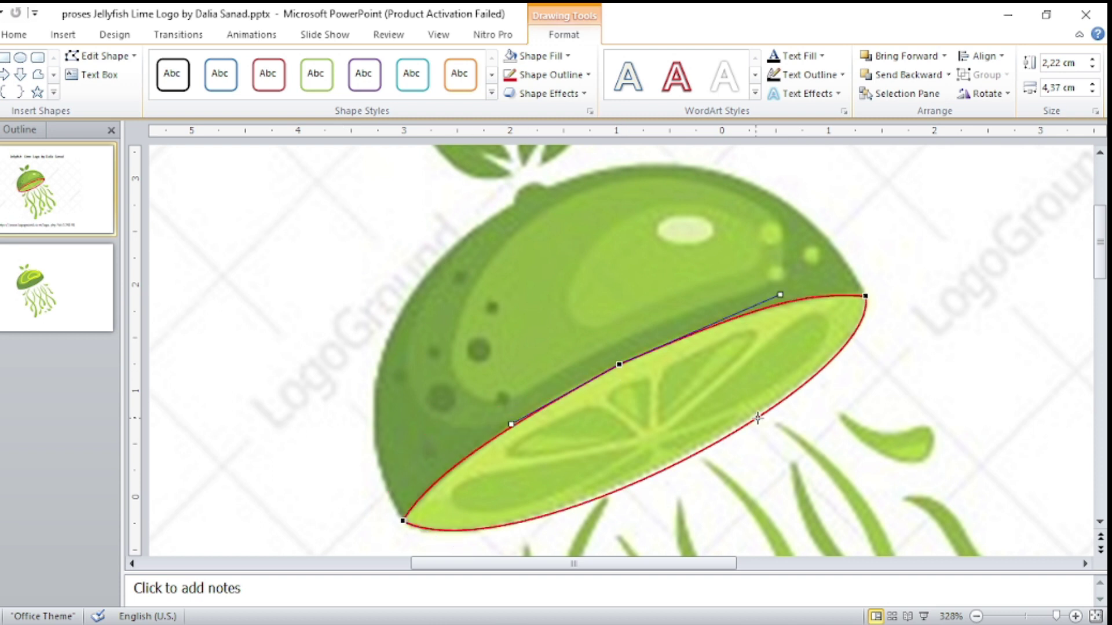
# Paste the traced lime cap pieces onto slide 2, then view the reference logo on slide 1.
pyautogui.click(87, 303)
pyautogui.hotkey('ctrl', 'v')
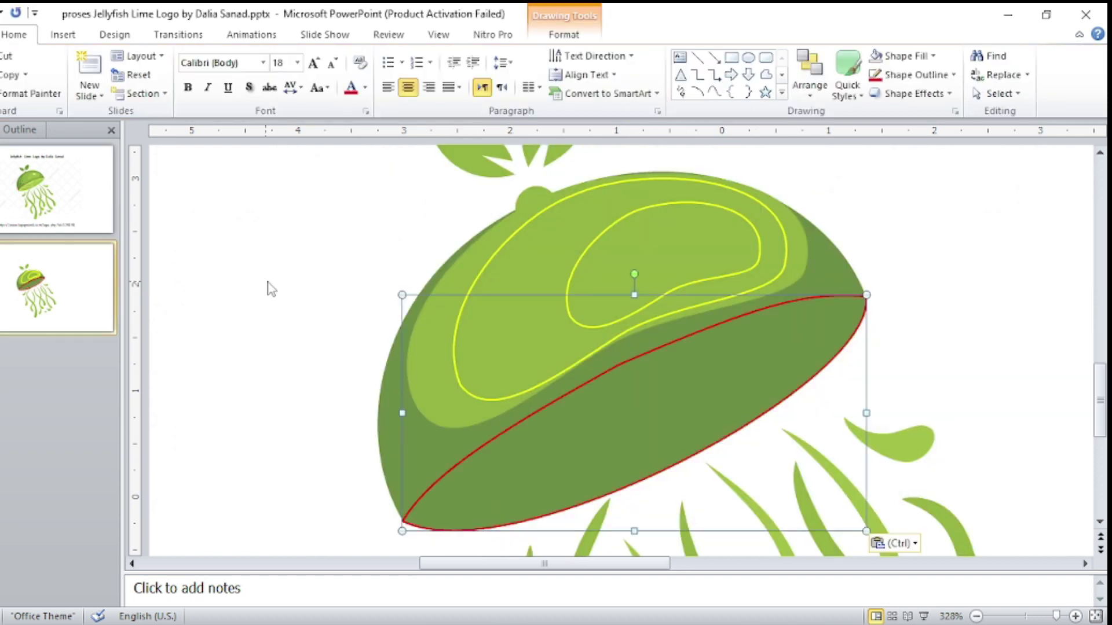
pyautogui.click(562, 55)
pyautogui.click(44, 200)
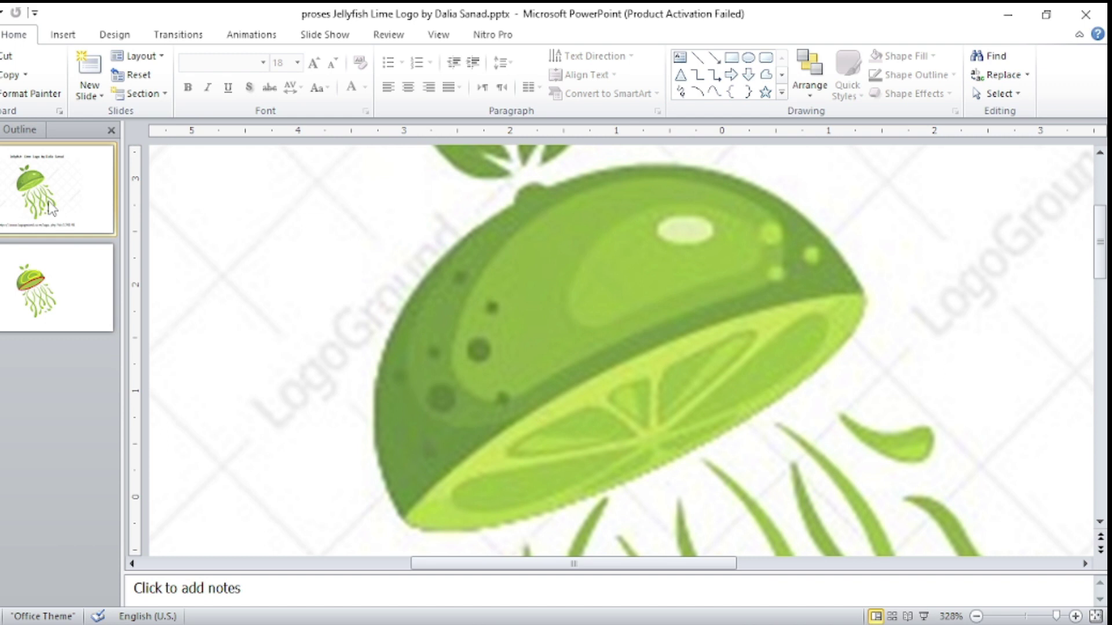
# Remove the red outline from slide 2's lower cap piece.
pyautogui.click(104, 272)
pyautogui.click(565, 405)
pyautogui.click(563, 34)
pyautogui.click(551, 75)
pyautogui.click(565, 244)
pyautogui.click(318, 301)
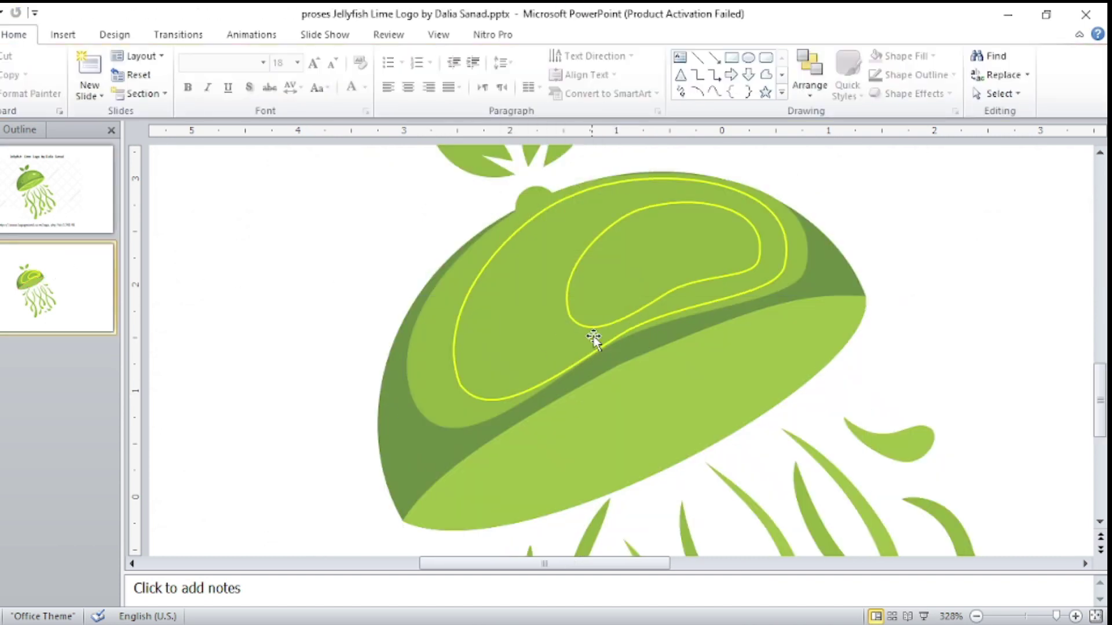
# Fill the large cap piece with the recent lime and the inner blob with darker green.
pyautogui.doubleClick(465, 374)
pyautogui.click(527, 56)
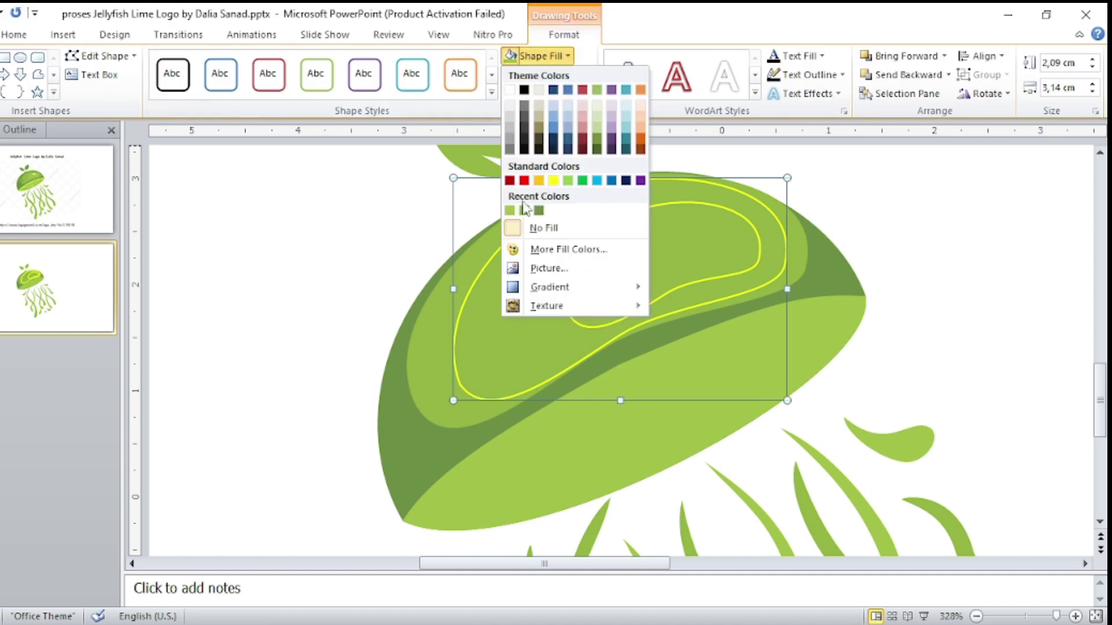
pyautogui.click(509, 210)
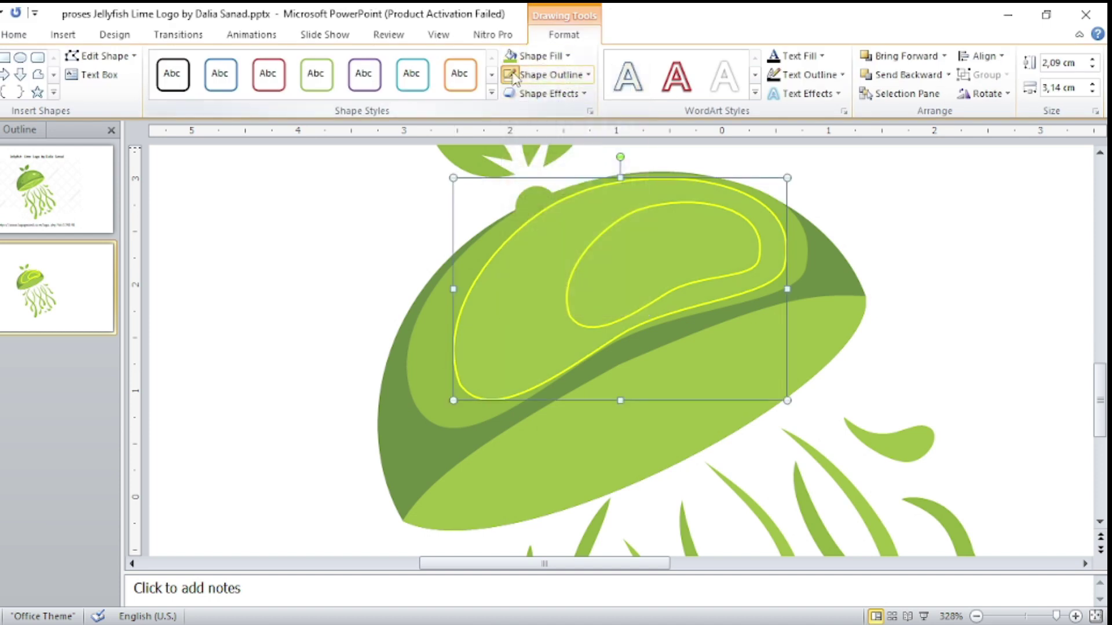
pyautogui.click(568, 289)
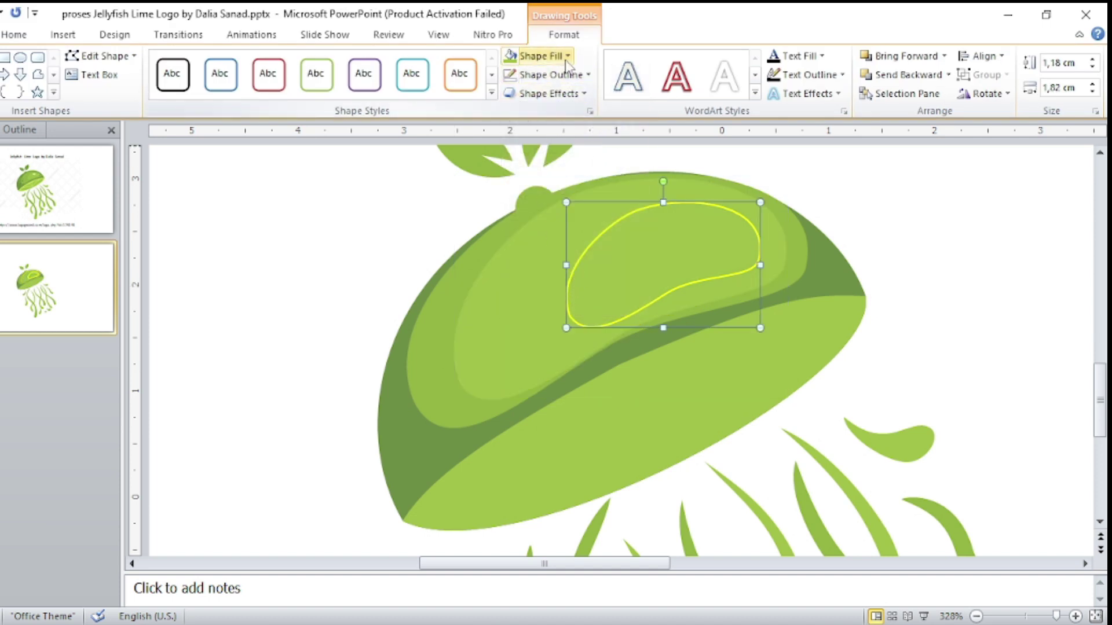
pyautogui.click(532, 55)
pyautogui.click(539, 211)
pyautogui.click(305, 330)
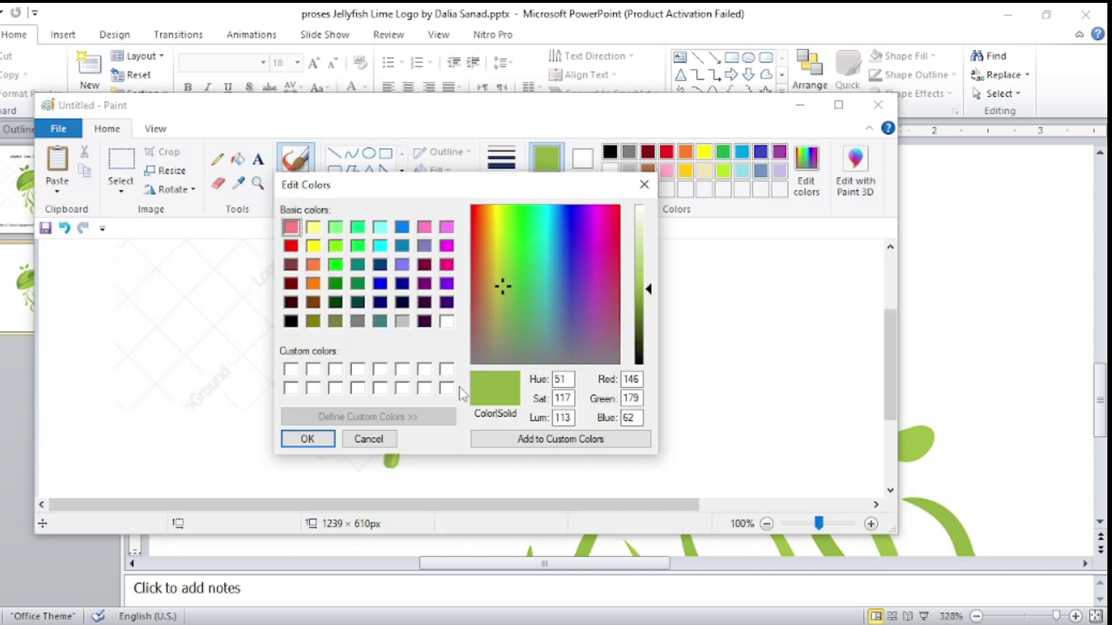
# Snip Paint's 157/192/64 colour readout and place it left of slide 2.
pyautogui.click(368, 439)
pyautogui.scroll(3, 347, 347)
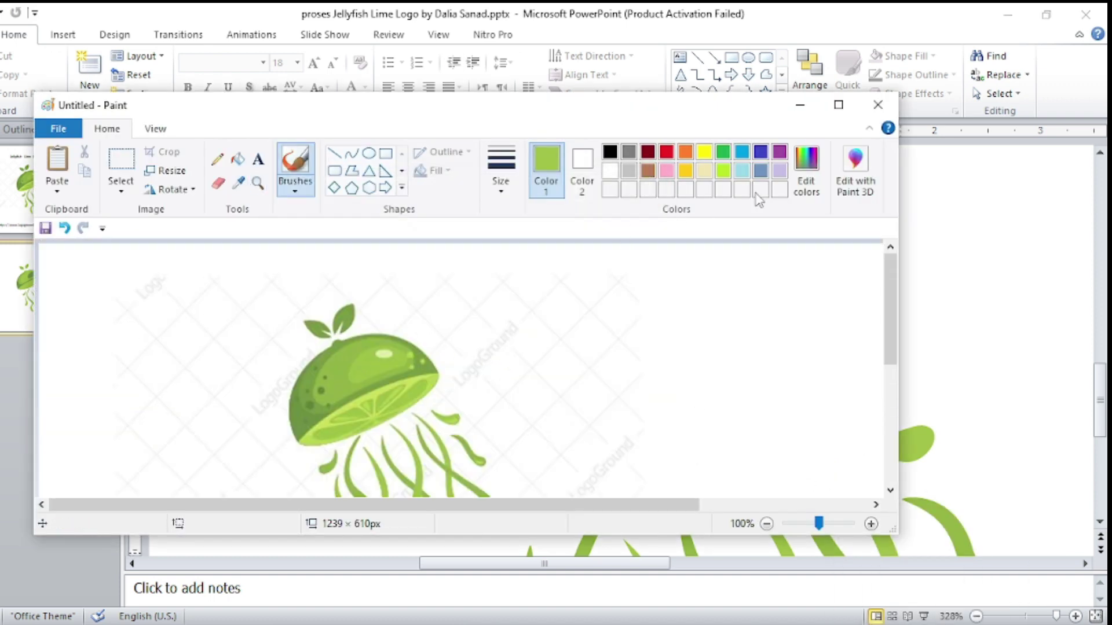
pyautogui.click(806, 168)
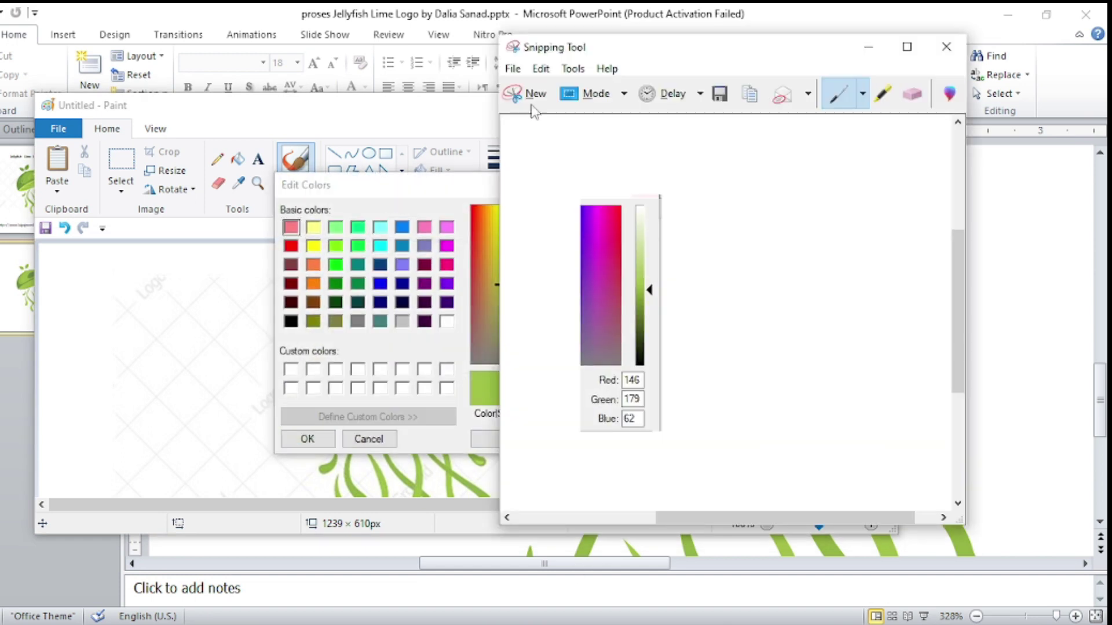
pyautogui.click(533, 95)
pyautogui.moveTo(591, 194); pyautogui.dragTo(654, 429)
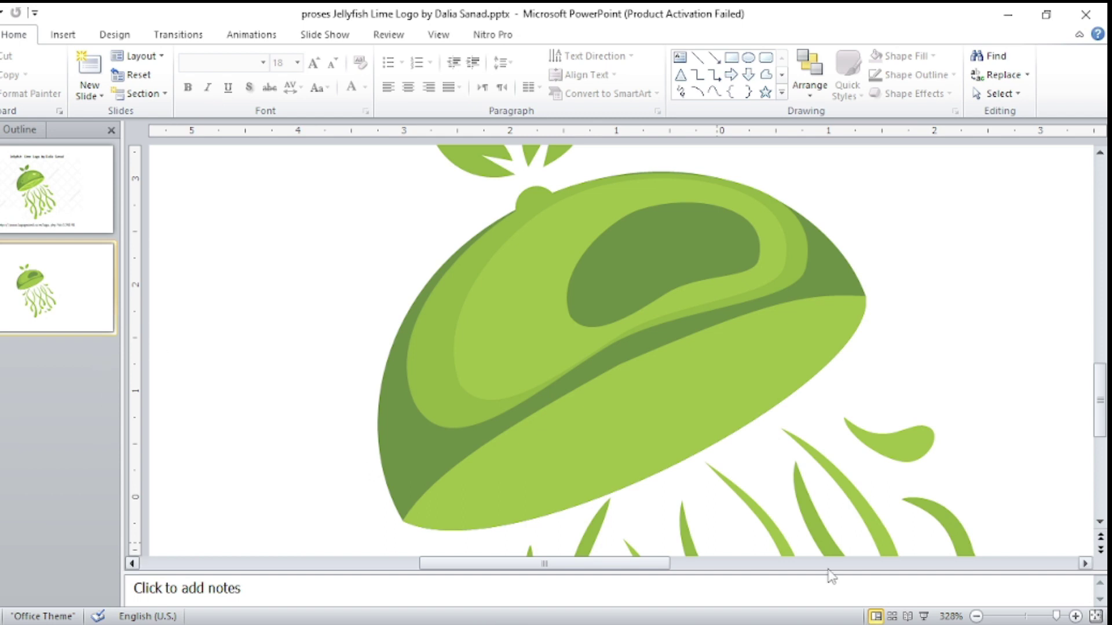
pyautogui.hotkey('ctrl', 'v')
pyautogui.click(1024, 619)
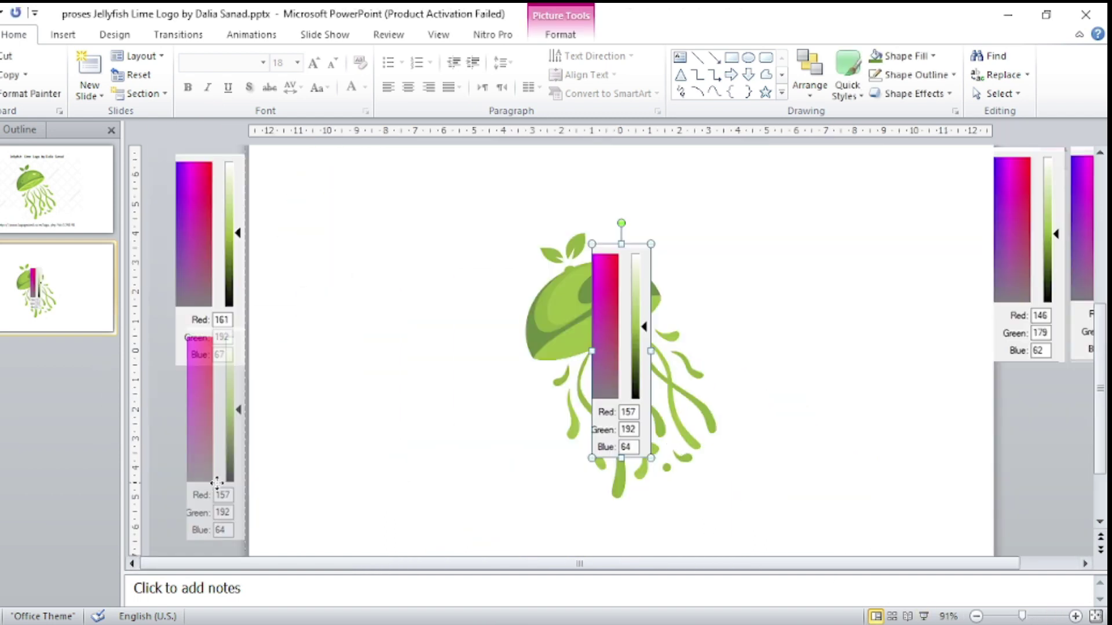
pyautogui.moveTo(620, 405); pyautogui.dragTo(215, 491)
# Select the cap's inner blob and bring up its Shape Fill colour choices.
pyautogui.click(607, 292)
pyautogui.scroll(-1, 458, 324)
pyautogui.click(564, 34)
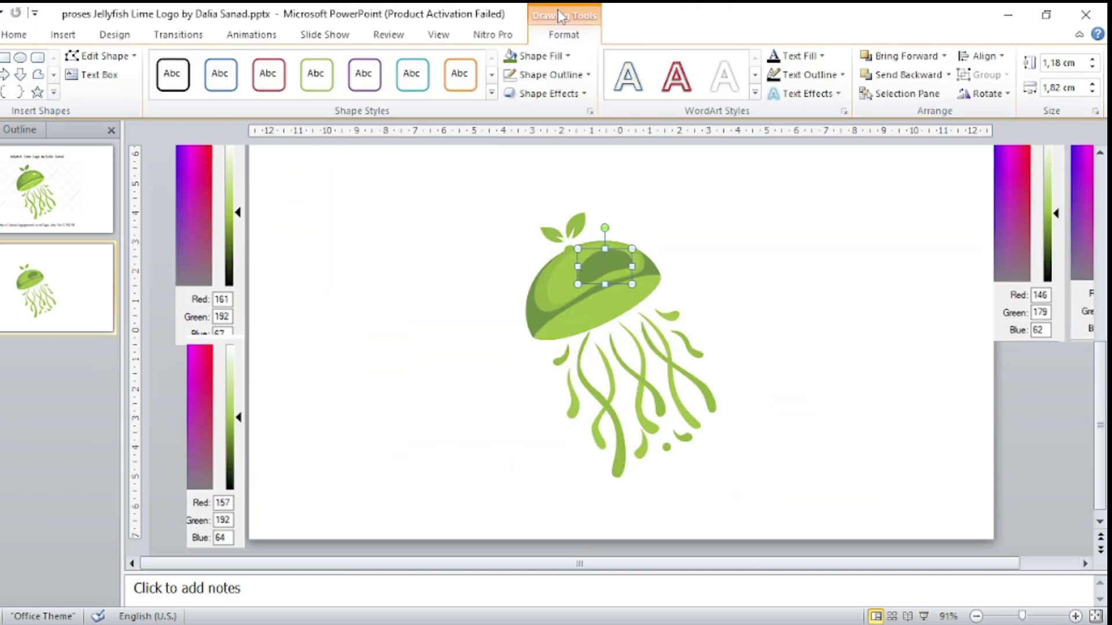
pyautogui.click(539, 56)
# Fill the inner blob with a custom colour of Red 157, Green 192.
pyautogui.click(566, 251)
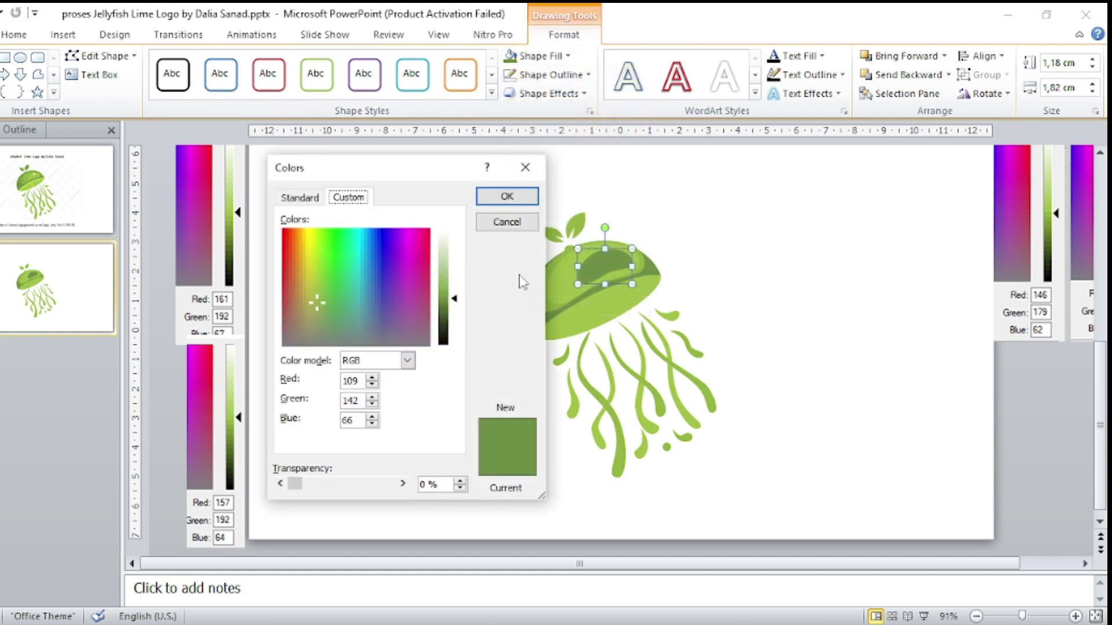
pyautogui.write('157')
pyautogui.press('Tab')
pyautogui.write('192')
pyautogui.press('Tab')
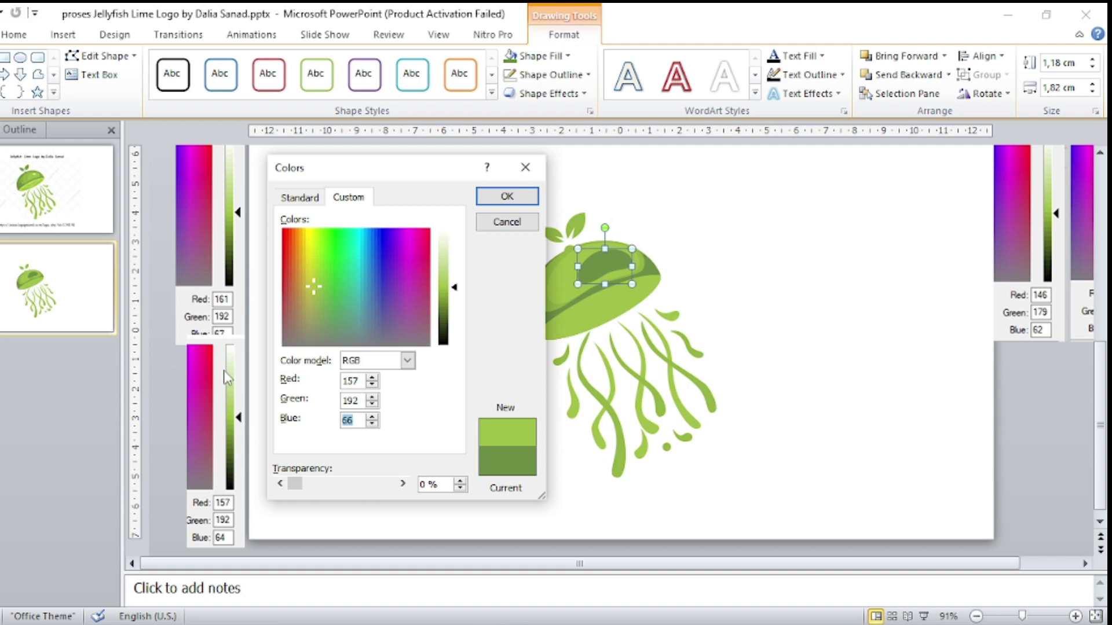
pyautogui.write('64')
pyautogui.click(507, 197)
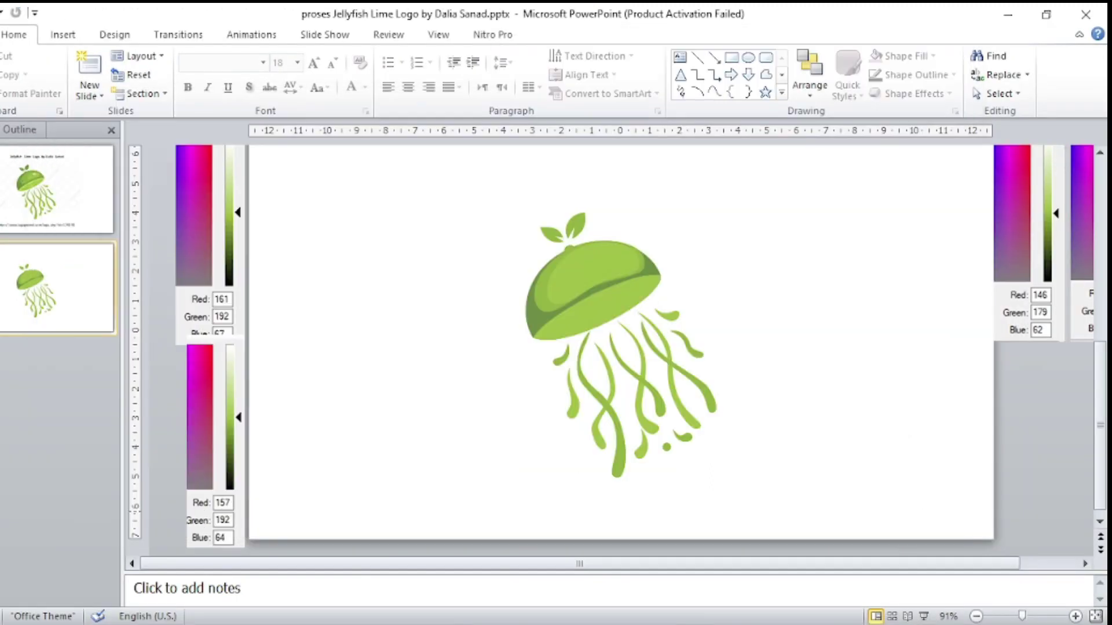
# Paste another colour snip and change a cap piece's custom fill to Green 178.
pyautogui.hotkey('ctrl', 'v')
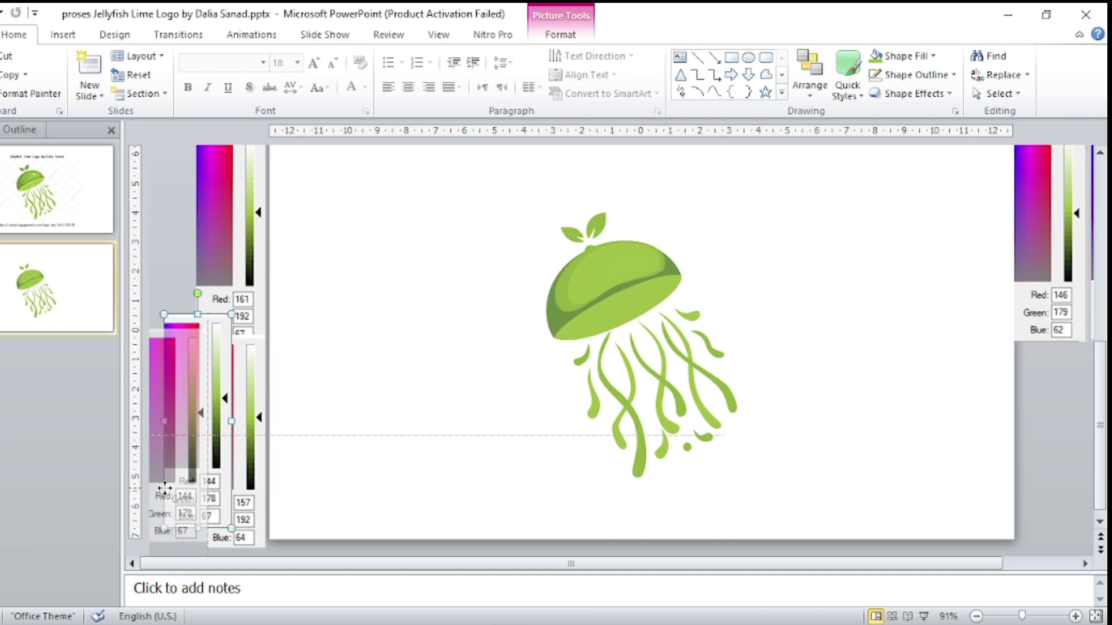
pyautogui.doubleClick(565, 289)
pyautogui.click(565, 56)
pyautogui.click(533, 231)
pyautogui.press('Tab')
pyautogui.write('178')
pyautogui.press('Return')
pyautogui.hotkey('alt', 'Tab')
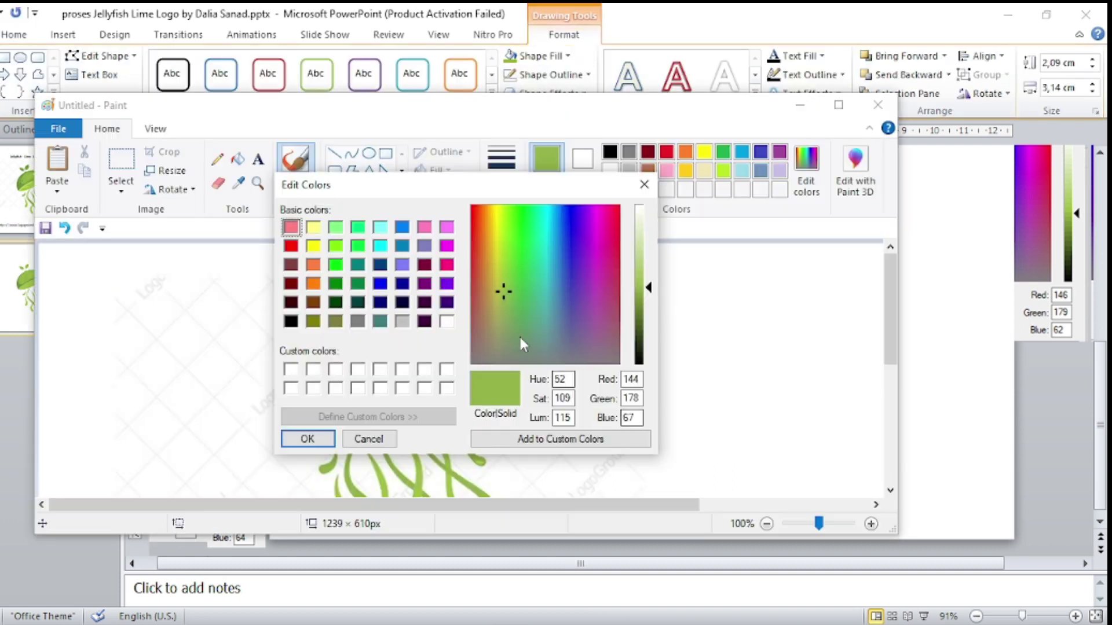
pyautogui.press('Escape')
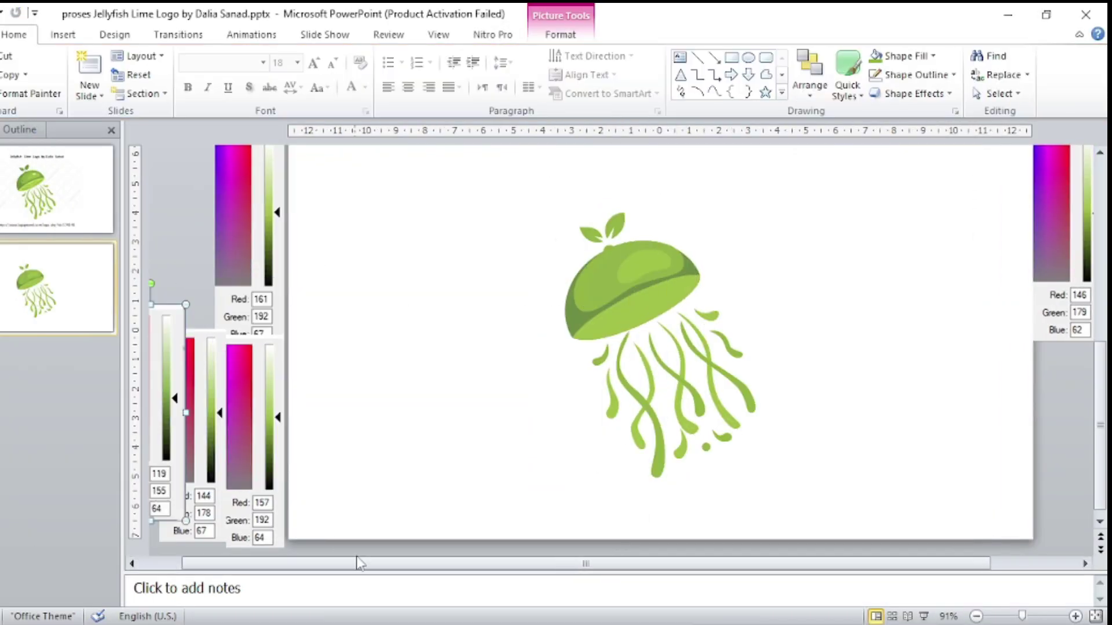
# Give the next cap piece a custom fill of Red 119, Green 155.
pyautogui.click(588, 12)
pyautogui.click(541, 56)
pyautogui.click(550, 248)
pyautogui.write('119')
pyautogui.press('Tab')
pyautogui.write('155')
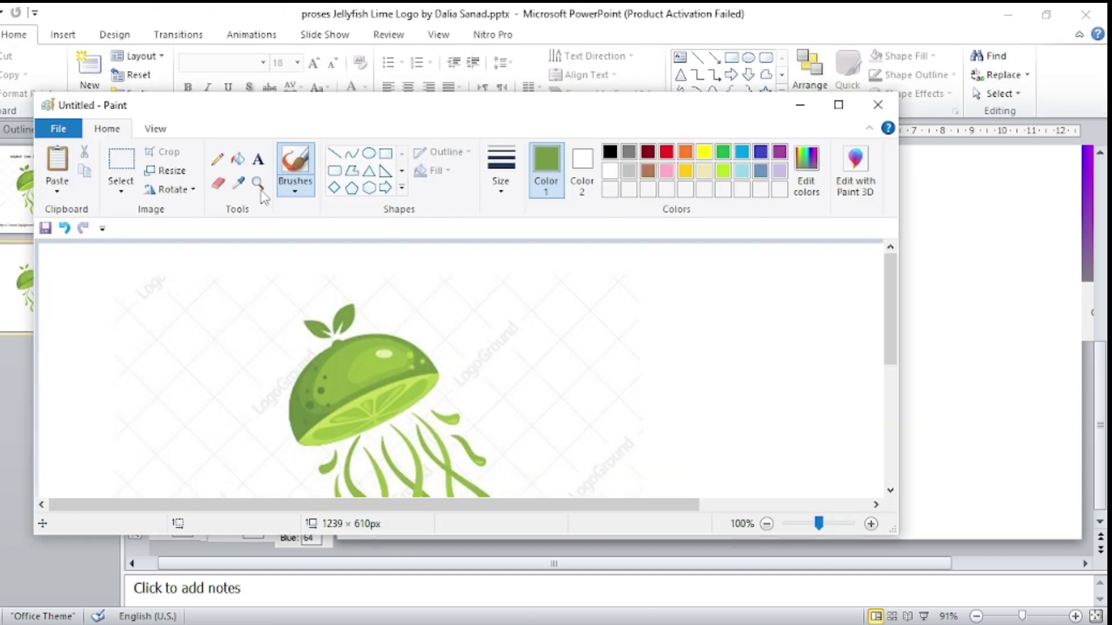
# Capture the logo's light lime colour values as a snip and park it beside the slide.
pyautogui.click(239, 183)
pyautogui.click(361, 398)
pyautogui.moveTo(583, 198); pyautogui.dragTo(654, 428)
pyautogui.hotkey('ctrl', 'v')
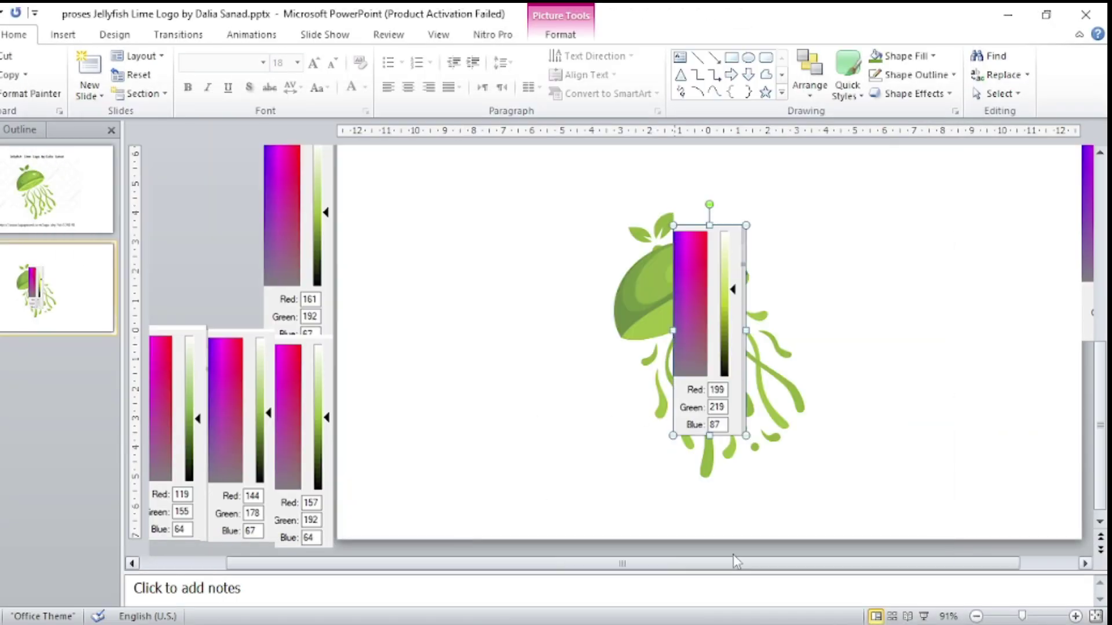
pyautogui.moveTo(735, 562); pyautogui.dragTo(760, 562)
pyautogui.moveTo(600, 331); pyautogui.dragTo(1005, 449)
# Give the lower cap piece a gradient fill with green first and last stops.
pyautogui.click(526, 318)
pyautogui.click(563, 34)
pyautogui.click(539, 55)
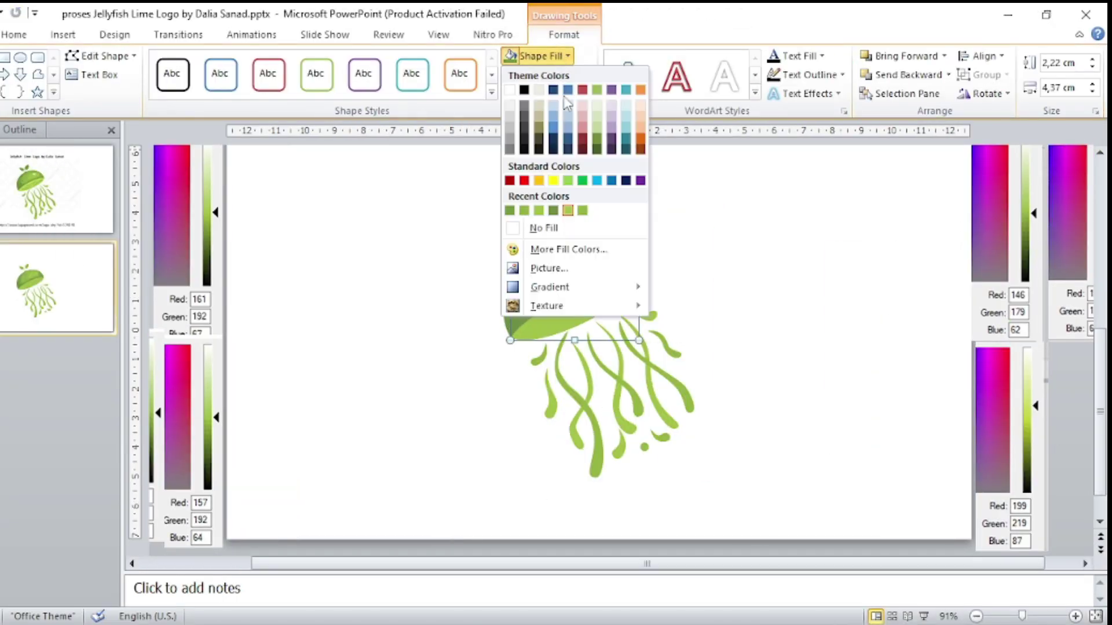
pyautogui.moveTo(550, 286)
pyautogui.click(712, 598)
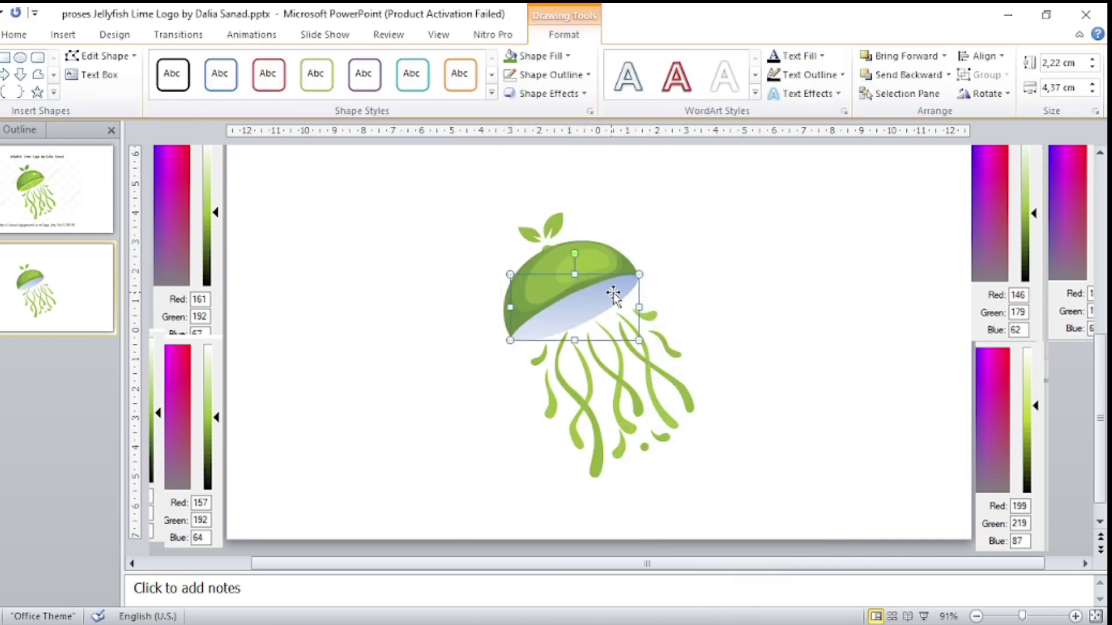
pyautogui.click(715, 472)
pyautogui.click(519, 407)
pyautogui.click(538, 562)
pyautogui.click(669, 380)
pyautogui.click(519, 407)
pyautogui.click(509, 563)
# Make the middle gradient stop green and set a diagonal gradient direction.
pyautogui.click(566, 379)
pyautogui.click(519, 407)
pyautogui.click(568, 563)
pyautogui.click(542, 318)
pyautogui.click(610, 387)
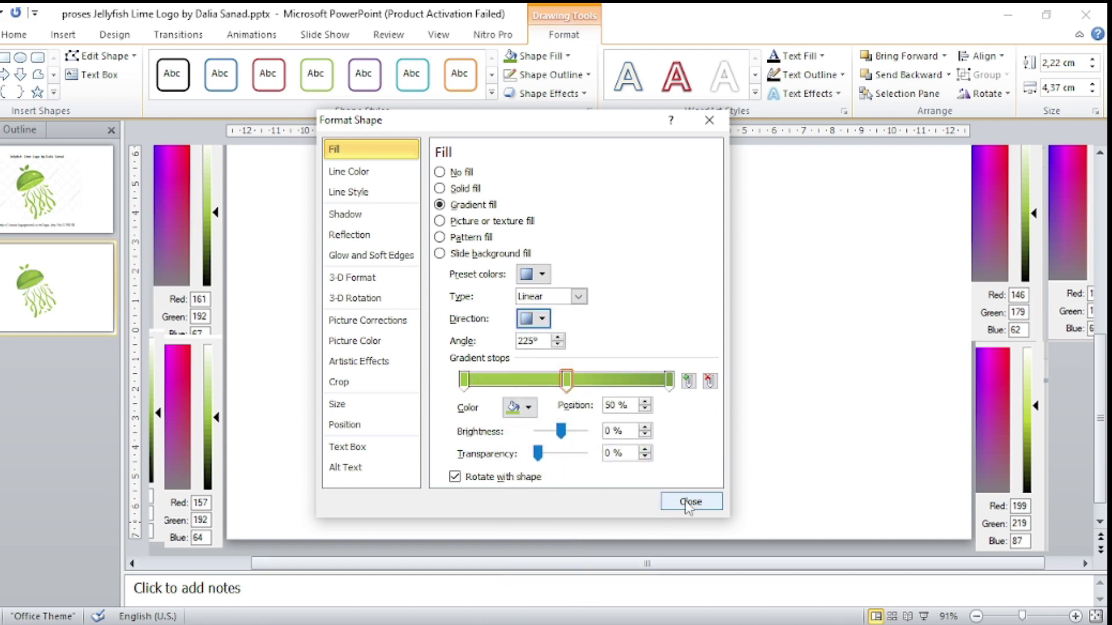
pyautogui.click(690, 501)
pyautogui.click(740, 364)
# Set a gradient stop to a brighter custom green (Green 219) and slide the middle stop along.
pyautogui.click(574, 301)
pyautogui.scroll(5, 1055, 620)
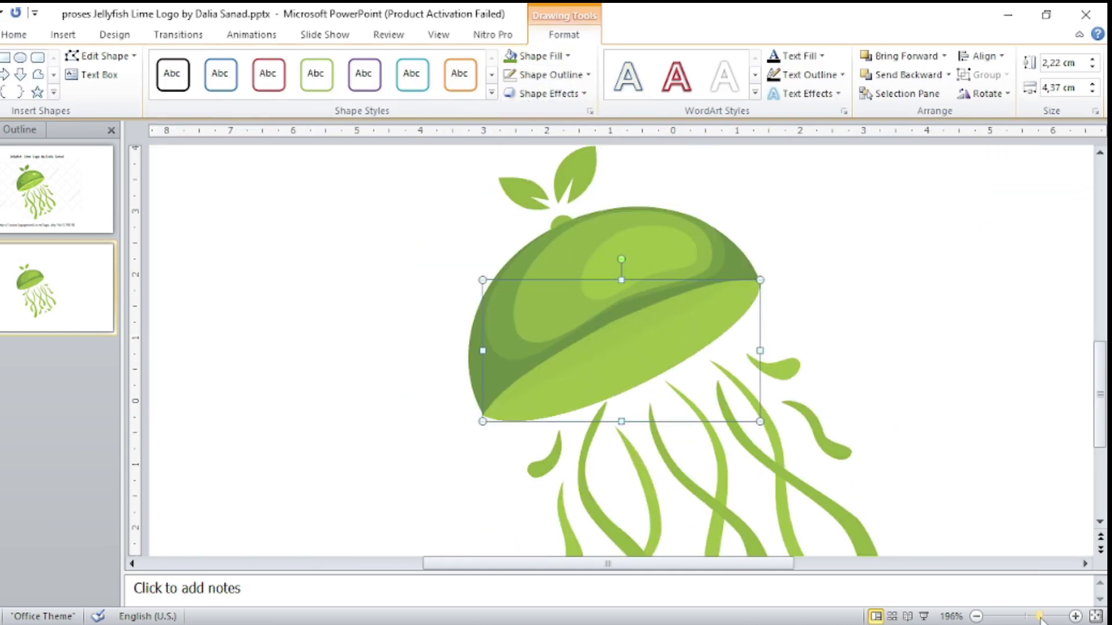
pyautogui.click(539, 56)
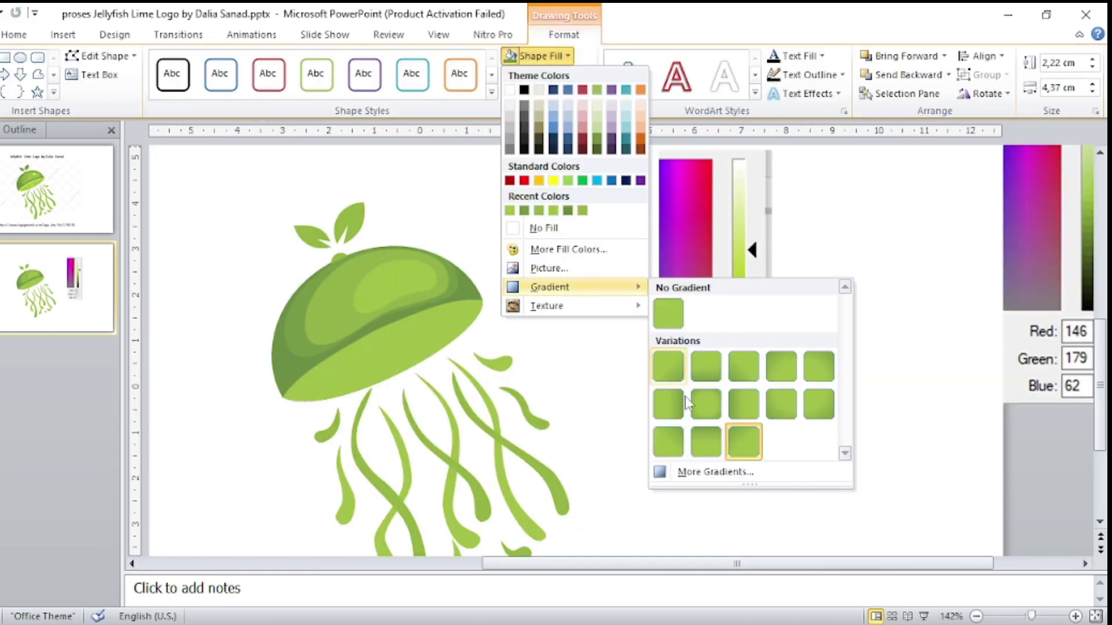
pyautogui.click(718, 469)
pyautogui.moveTo(548, 116); pyautogui.dragTo(214, 116)
pyautogui.click(172, 398)
pyautogui.click(207, 569)
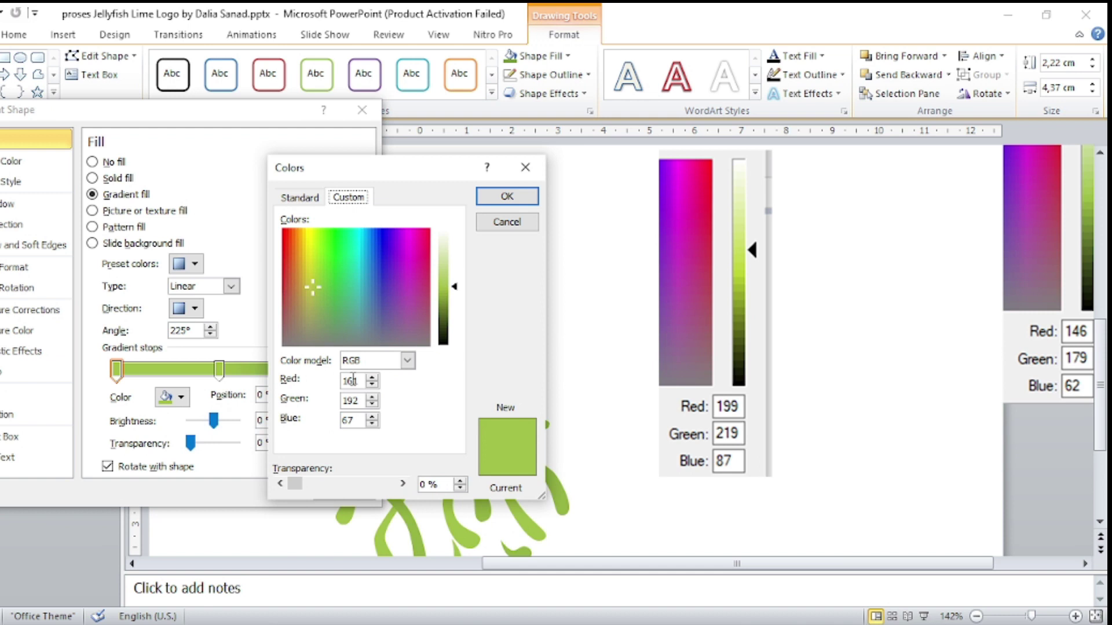
pyautogui.press('Tab')
pyautogui.press('Return')
pyautogui.write('219')
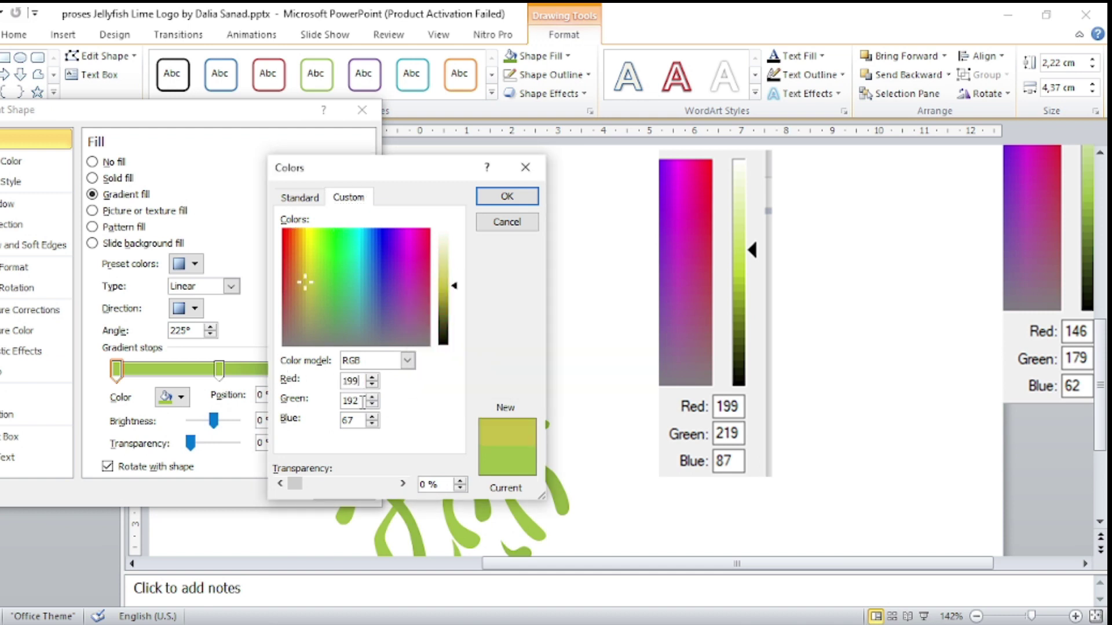
pyautogui.write('87')
pyautogui.press('Return')
pyautogui.moveTo(219, 370)
pyautogui.mouseDown()
pyautogui.moveTo(250, 372)
pyautogui.moveTo(235, 372)
pyautogui.mouseUp()
# Switch the cap's gradient to radial from the centre with the middle stop near 39%.
pyautogui.click(194, 308)
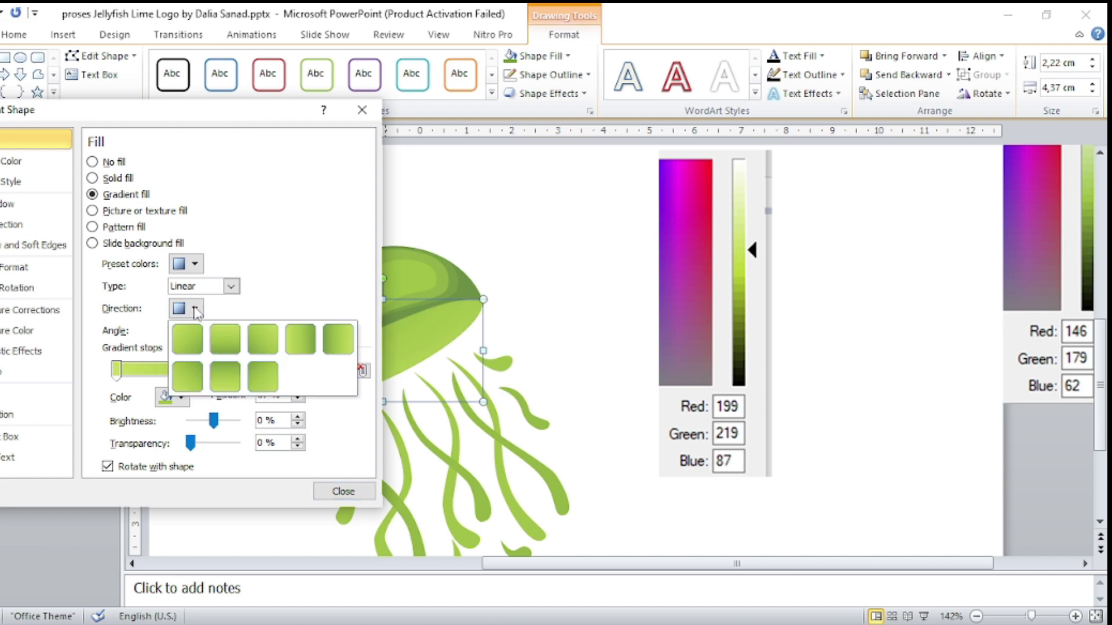
pyautogui.click(230, 286)
pyautogui.click(230, 286)
pyautogui.click(203, 307)
pyautogui.moveTo(233, 370); pyautogui.dragTo(196, 371)
pyautogui.moveTo(204, 109); pyautogui.dragTo(800, 188)
pyautogui.click(791, 387)
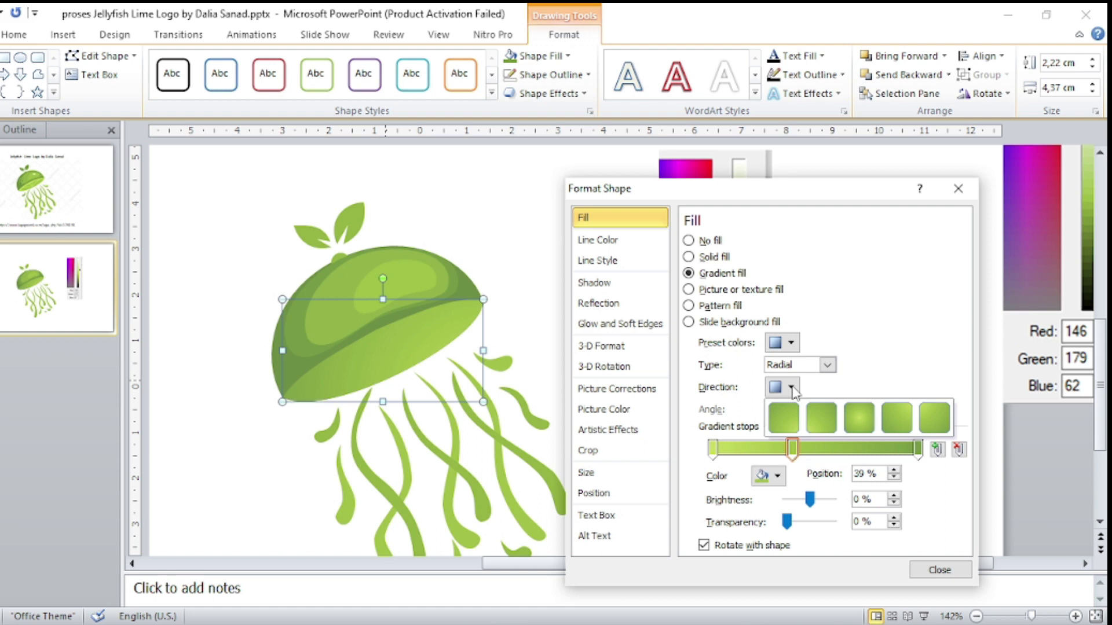
pyautogui.click(944, 425)
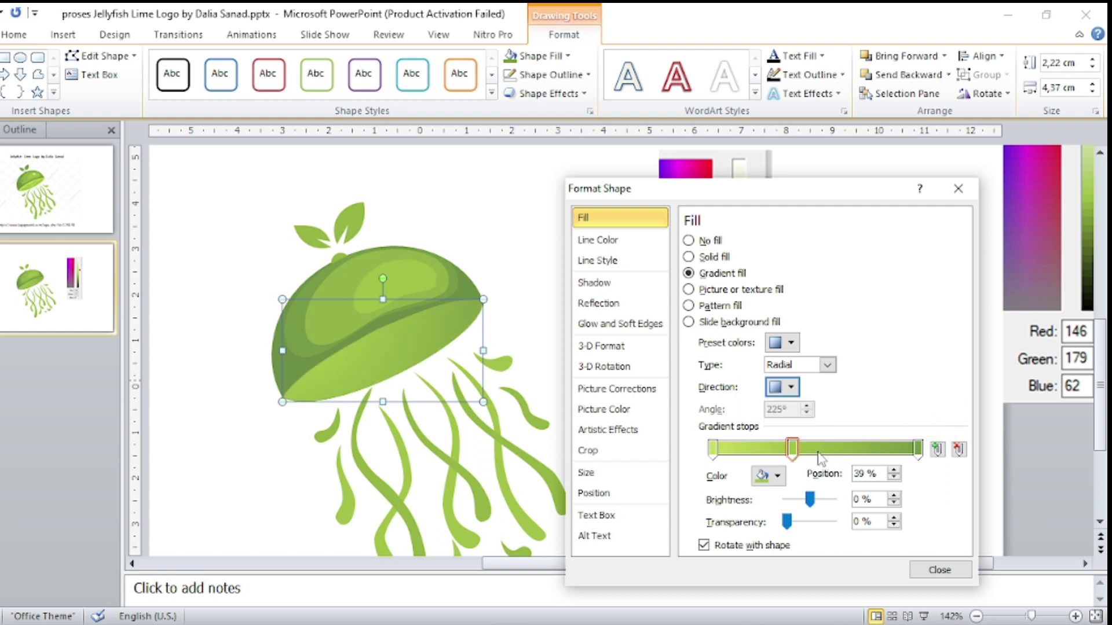
pyautogui.click(791, 388)
pyautogui.click(857, 425)
pyautogui.moveTo(778, 448); pyautogui.dragTo(819, 449)
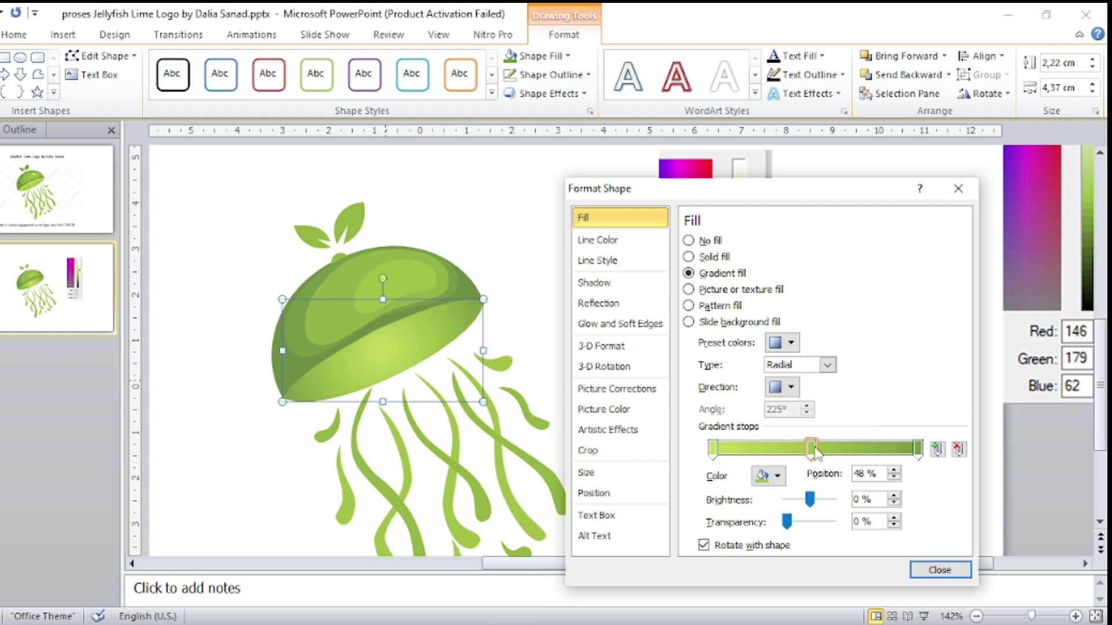
pyautogui.click(939, 571)
# Apply a Linear Diagonal gradient to the cap, then view slide 1's reference logo.
pyautogui.click(563, 35)
pyautogui.click(538, 55)
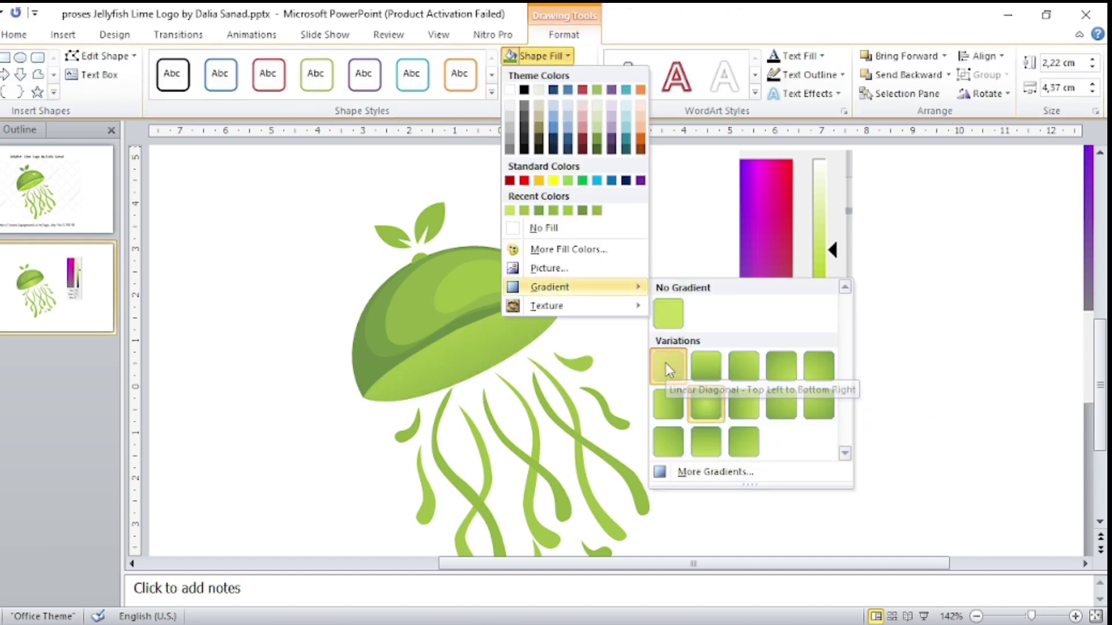
pyautogui.click(715, 472)
pyautogui.click(809, 449)
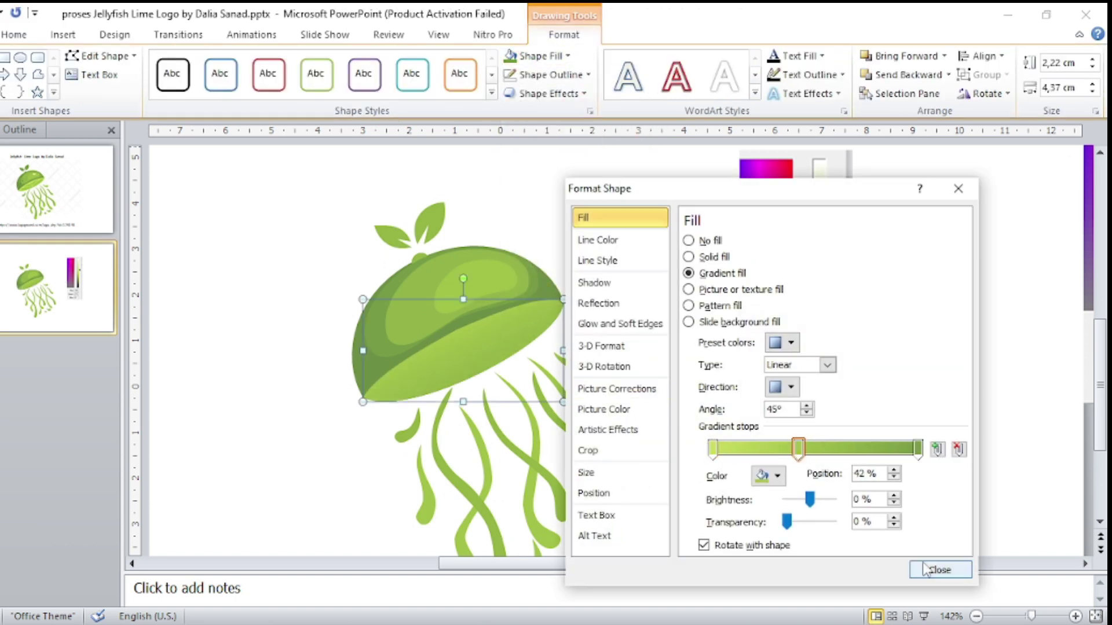
pyautogui.click(938, 570)
pyautogui.click(66, 194)
# Apply a dark green gradient variation to the inner band of the lime cap on slide 2.
pyautogui.click(80, 281)
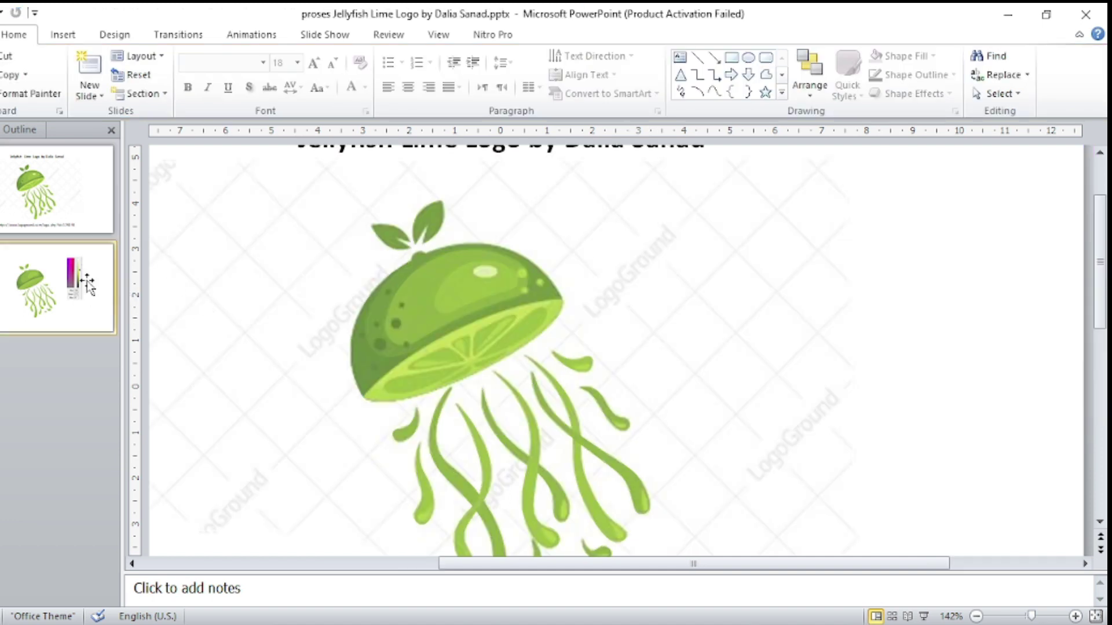
pyautogui.click(416, 257)
pyautogui.click(564, 34)
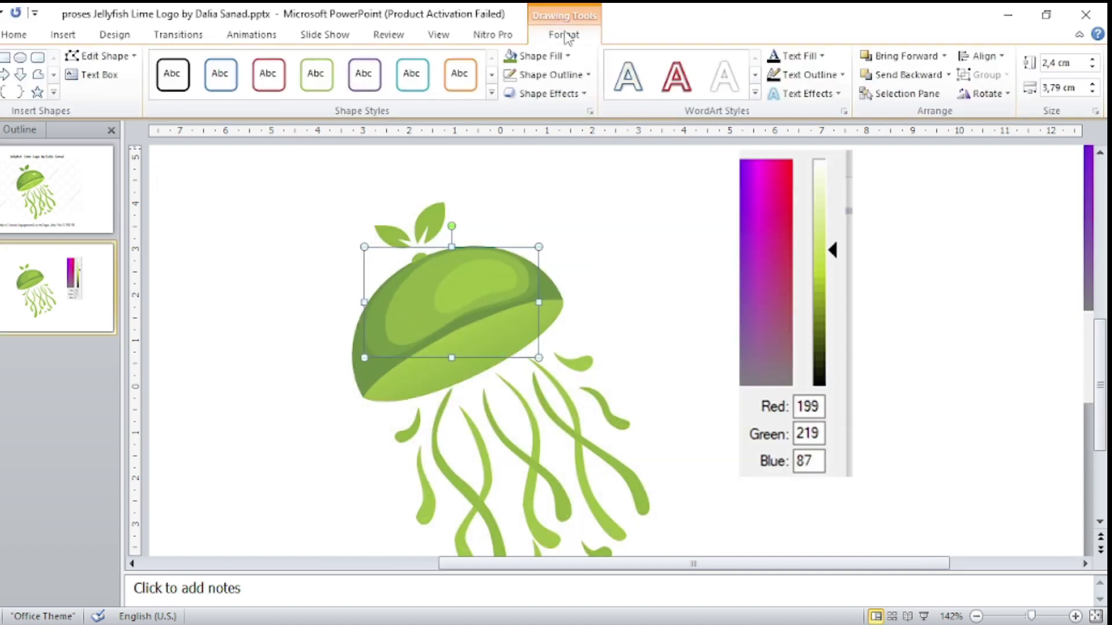
pyautogui.click(538, 56)
pyautogui.click(603, 283)
pyautogui.doubleClick(542, 284)
pyautogui.click(539, 56)
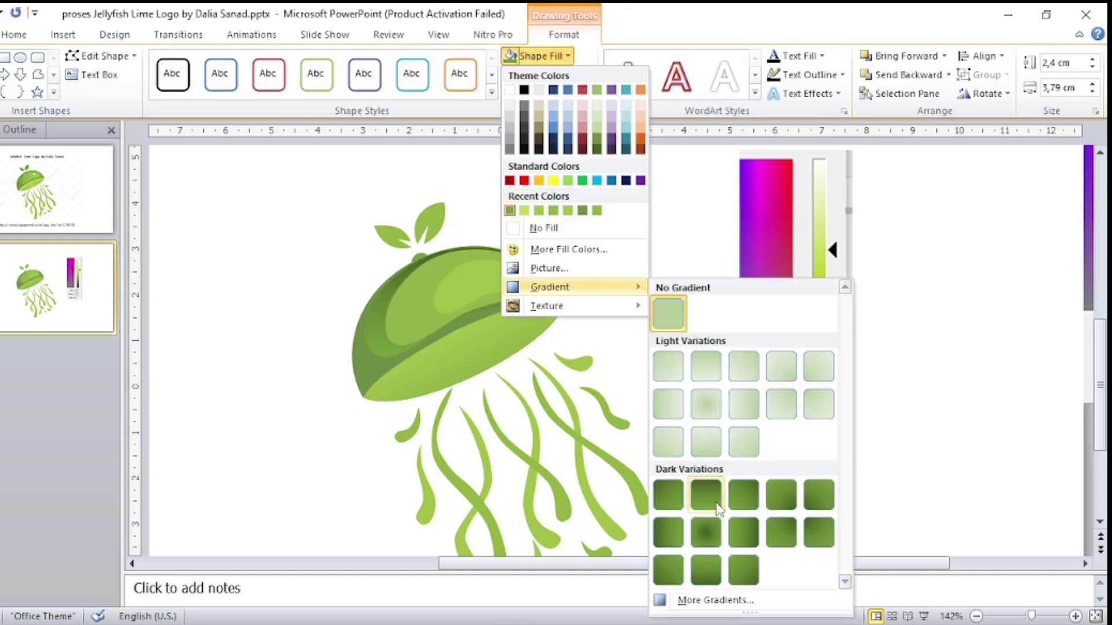
pyautogui.click(751, 502)
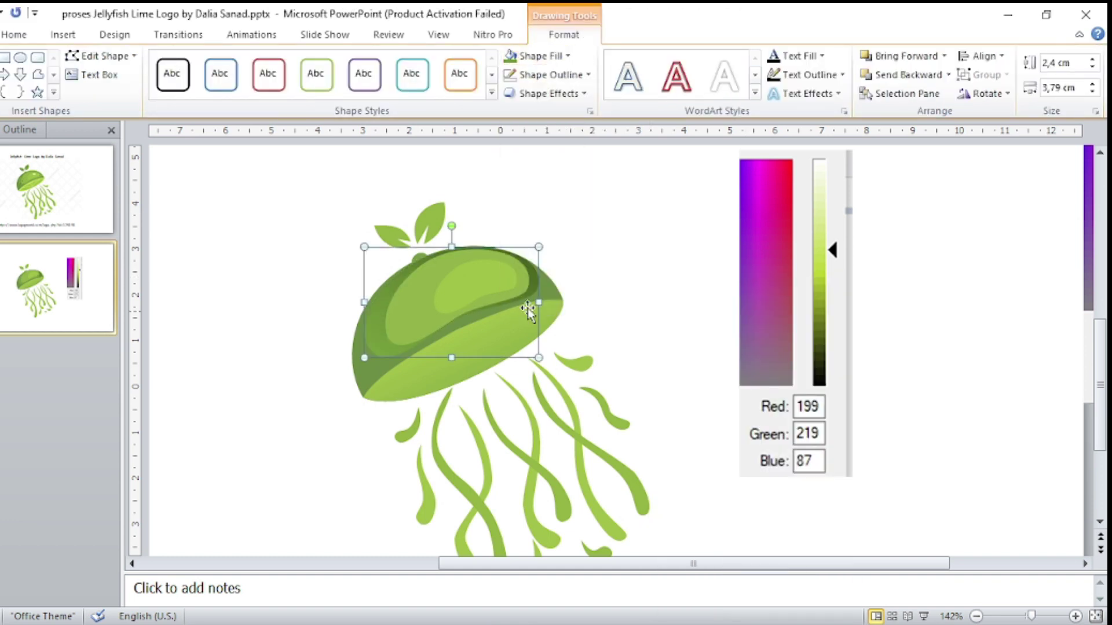
# Darken the band's first gradient stop in the 135° linear gradient and compare against slide 1.
pyautogui.click(539, 56)
pyautogui.click(539, 56)
pyautogui.click(709, 484)
pyautogui.click(768, 476)
pyautogui.click(837, 443)
pyautogui.click(769, 476)
pyautogui.click(816, 448)
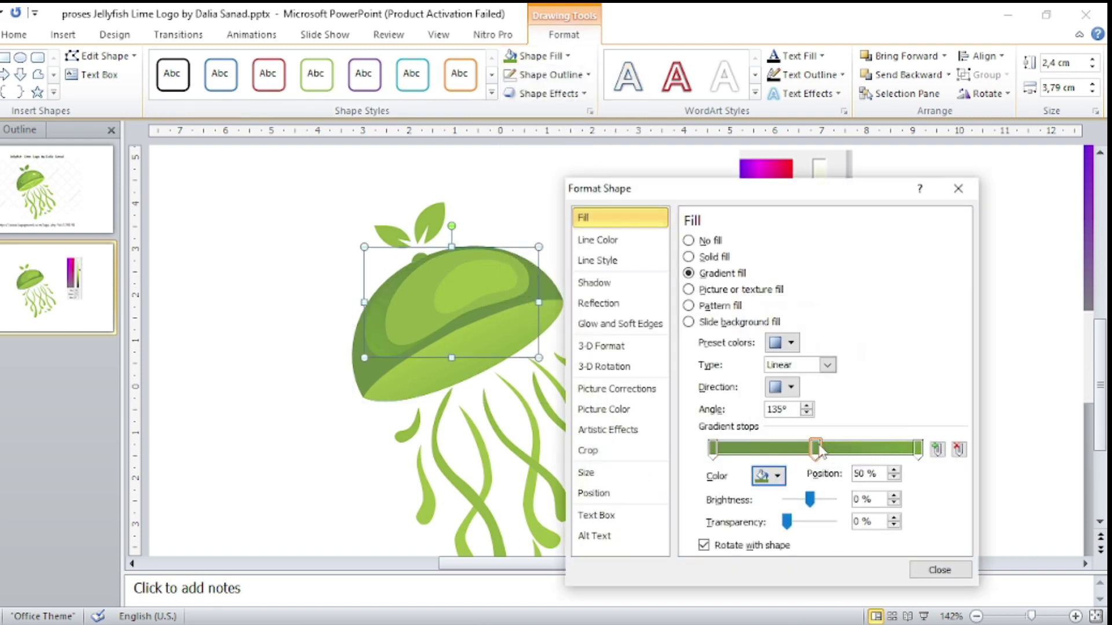
pyautogui.press('Escape')
pyautogui.click(87, 191)
pyautogui.click(101, 294)
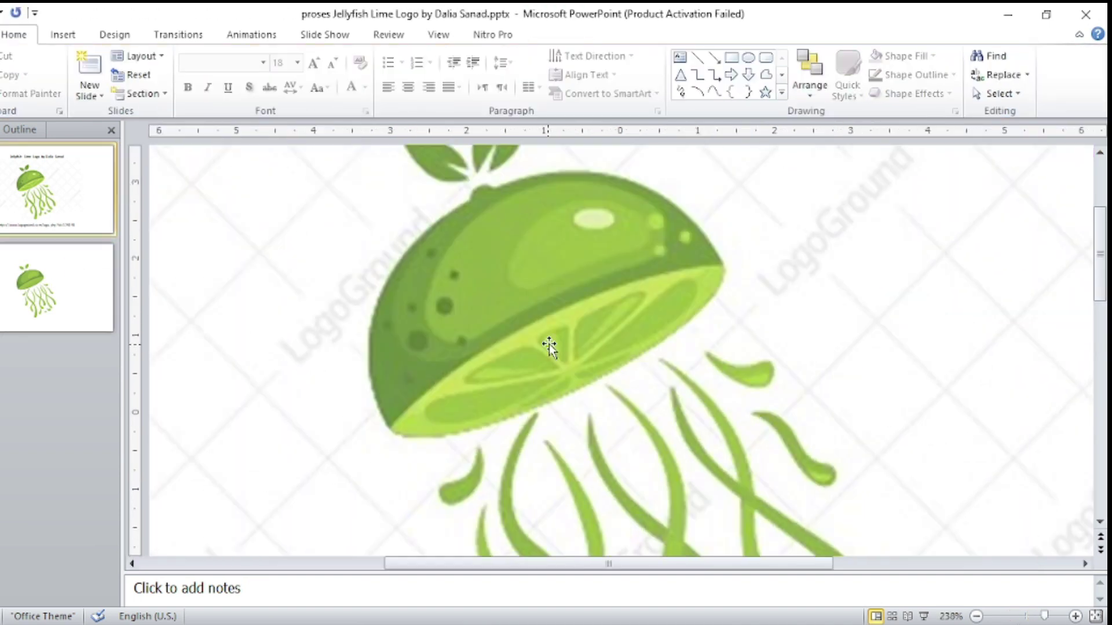
# Draw an oval over the lime's highlight and fill it pink.
pyautogui.scroll(1, 549, 347)
pyautogui.click(748, 59)
pyautogui.moveTo(613, 288); pyautogui.dragTo(620, 290)
pyautogui.click(559, 55)
pyautogui.click(510, 89)
pyautogui.click(550, 74)
pyautogui.click(530, 243)
pyautogui.click(542, 56)
pyautogui.click(553, 249)
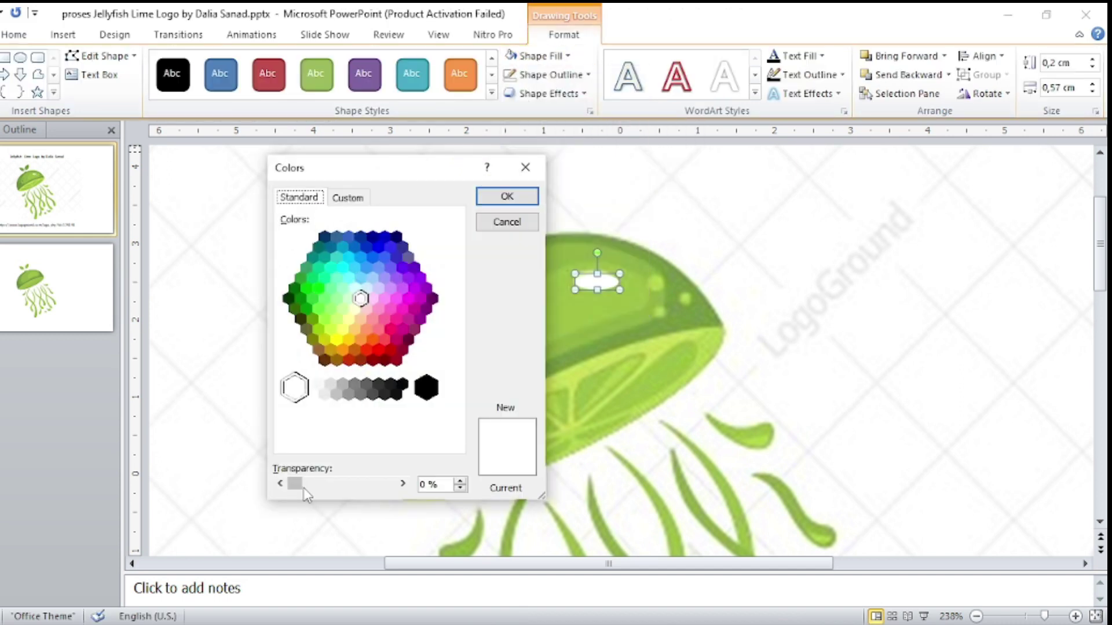
pyautogui.click(384, 318)
pyautogui.click(507, 196)
# Narrow the pink oval slightly and start editing its points.
pyautogui.scroll(4, 597, 281)
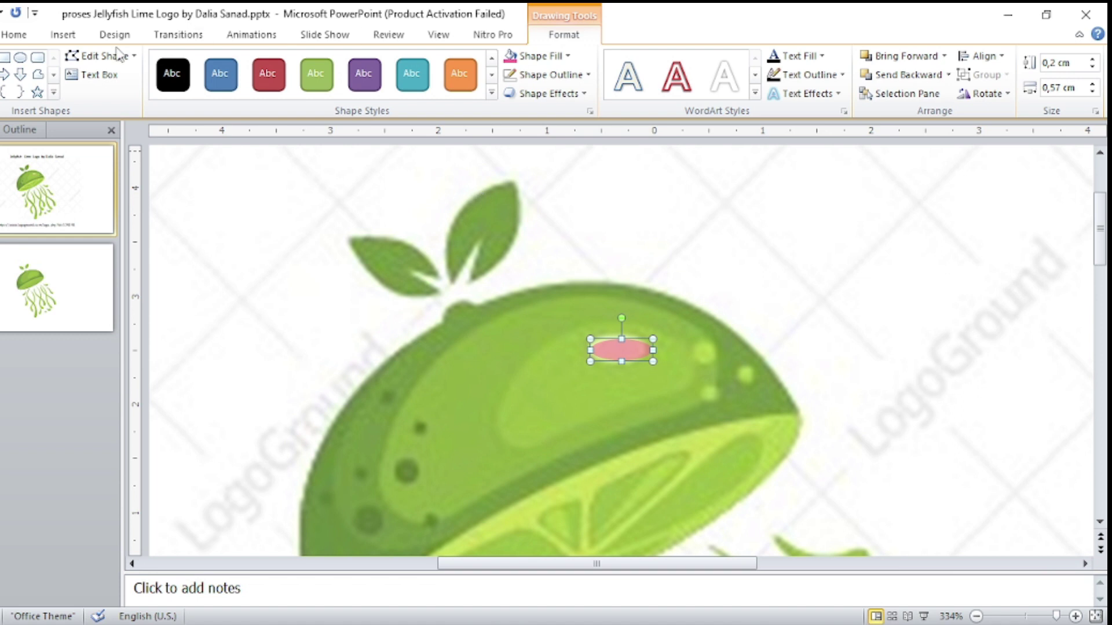
pyautogui.moveTo(587, 350); pyautogui.dragTo(590, 349)
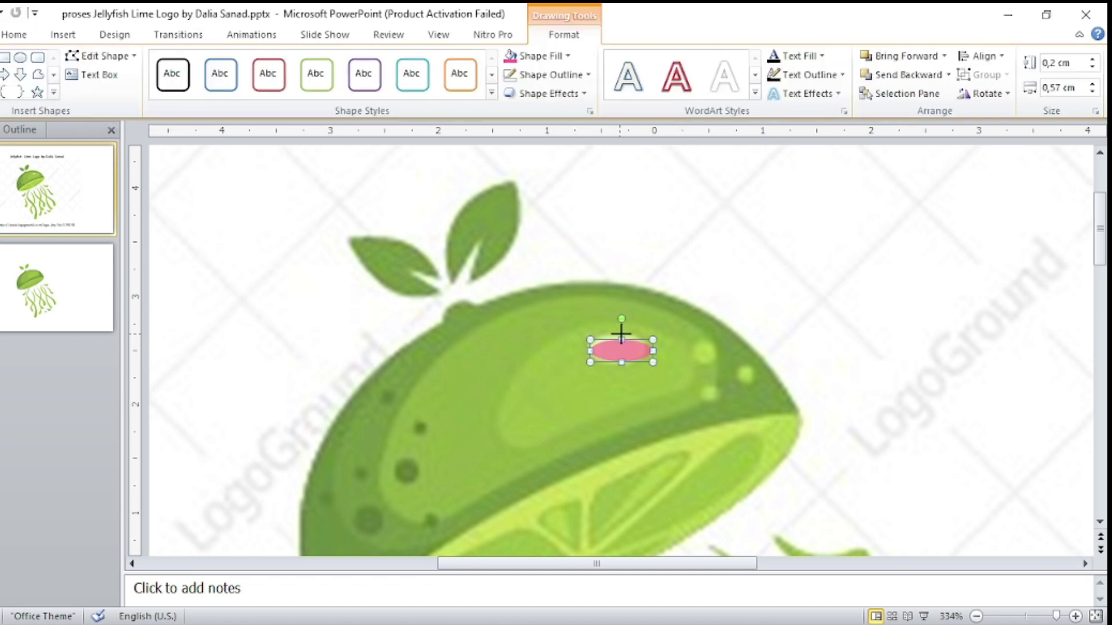
pyautogui.click(101, 55)
pyautogui.click(93, 97)
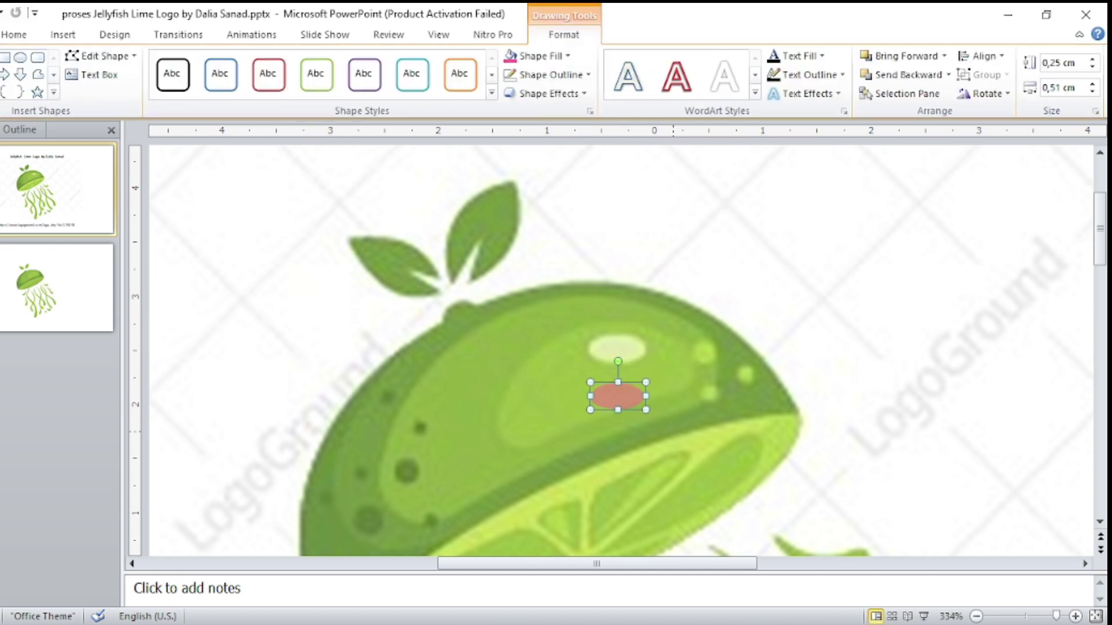
# Draw another highlight oval and a small brownish dot over a dark spot on the lime.
pyautogui.moveTo(591, 338); pyautogui.dragTo(635, 362)
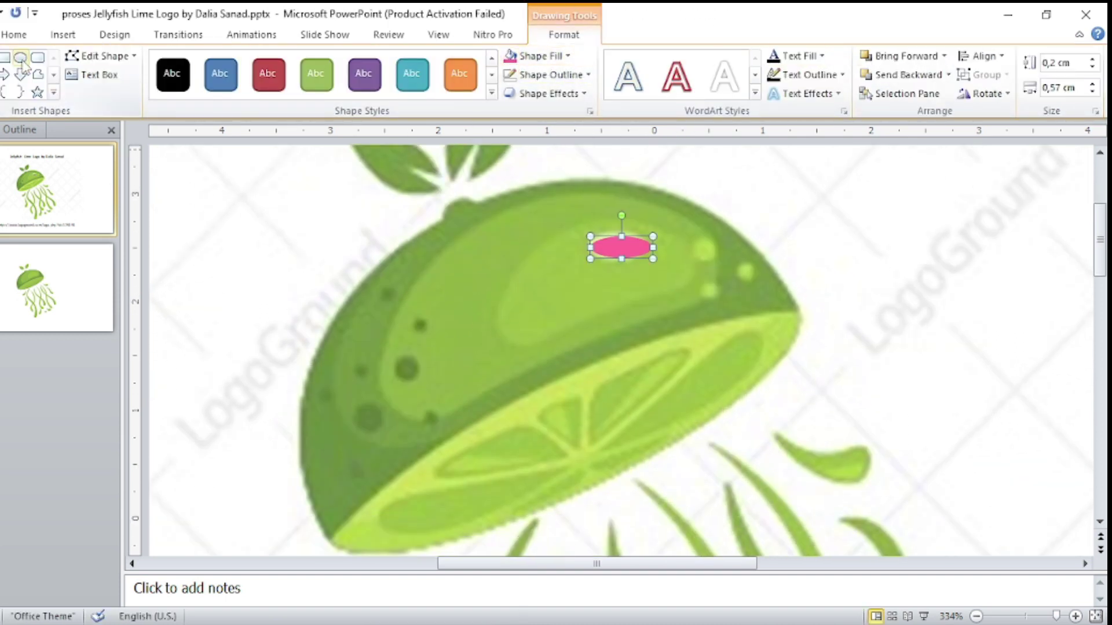
pyautogui.moveTo(388, 299); pyautogui.dragTo(401, 317)
pyautogui.click(529, 56)
pyautogui.click(568, 55)
pyautogui.click(571, 246)
pyautogui.click(507, 196)
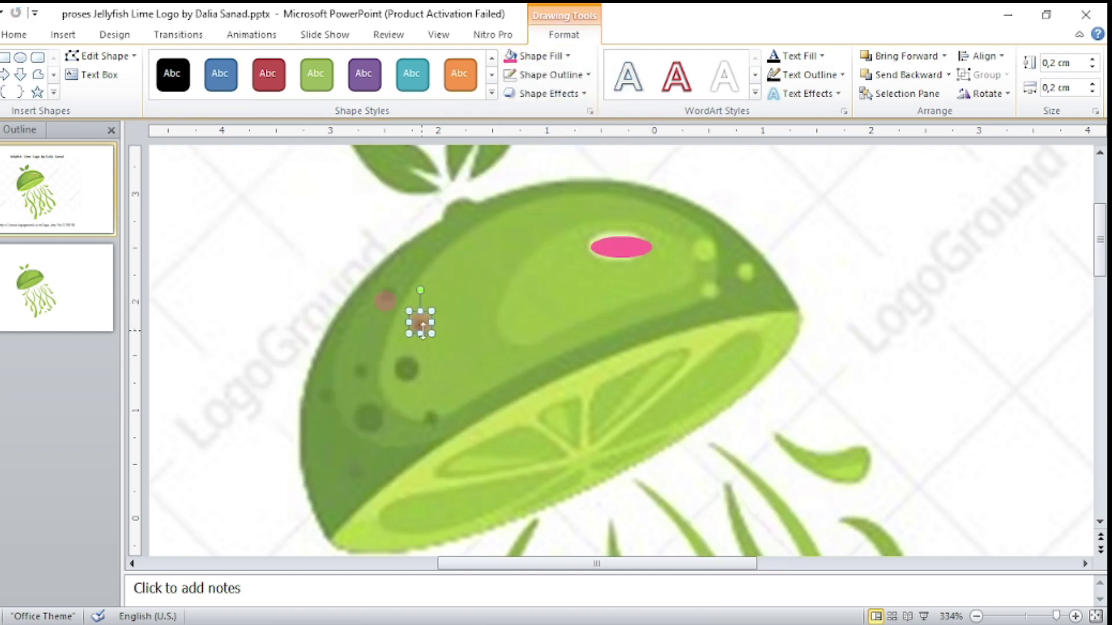
pyautogui.moveTo(416, 372); pyautogui.dragTo(406, 382)
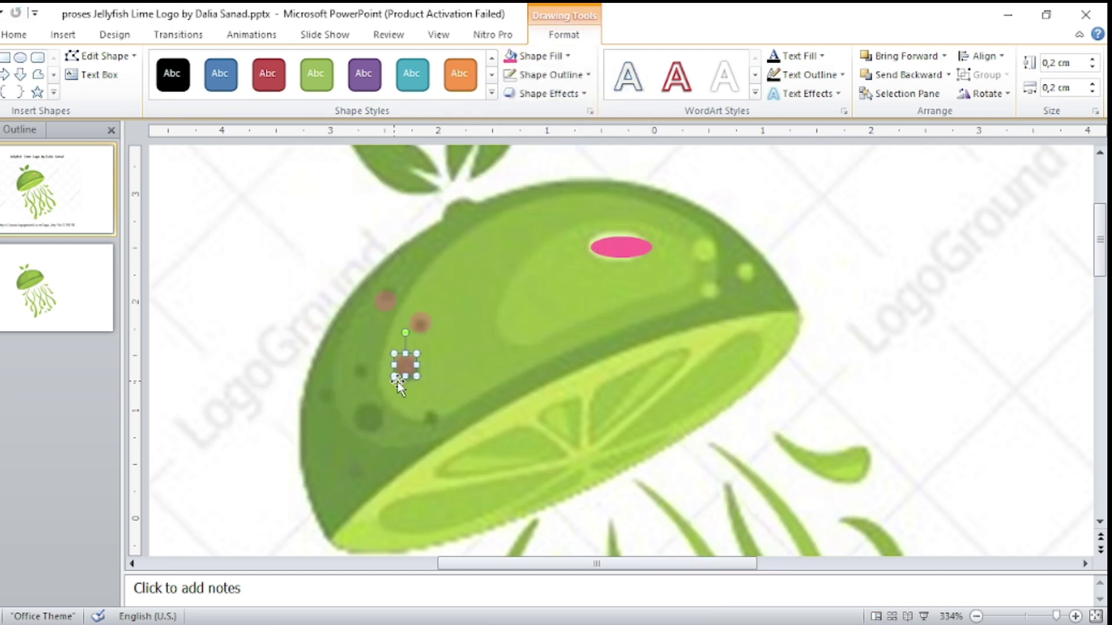
# Size the dots to 0,12 cm in the Size settings.
pyautogui.rightClick(387, 308)
pyautogui.click(446, 559)
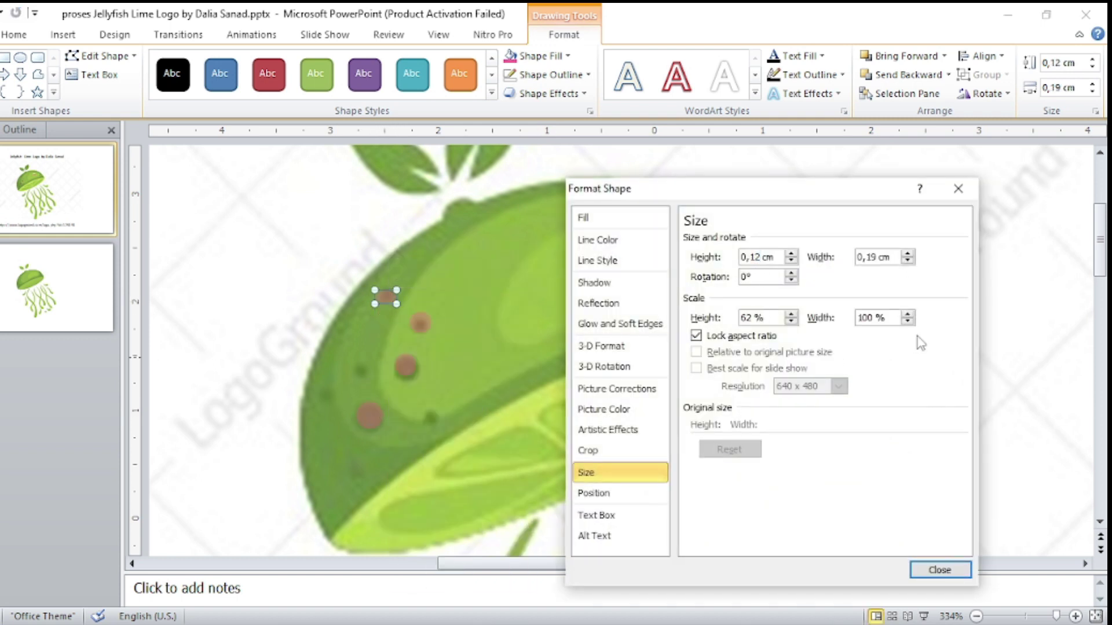
pyautogui.click(941, 570)
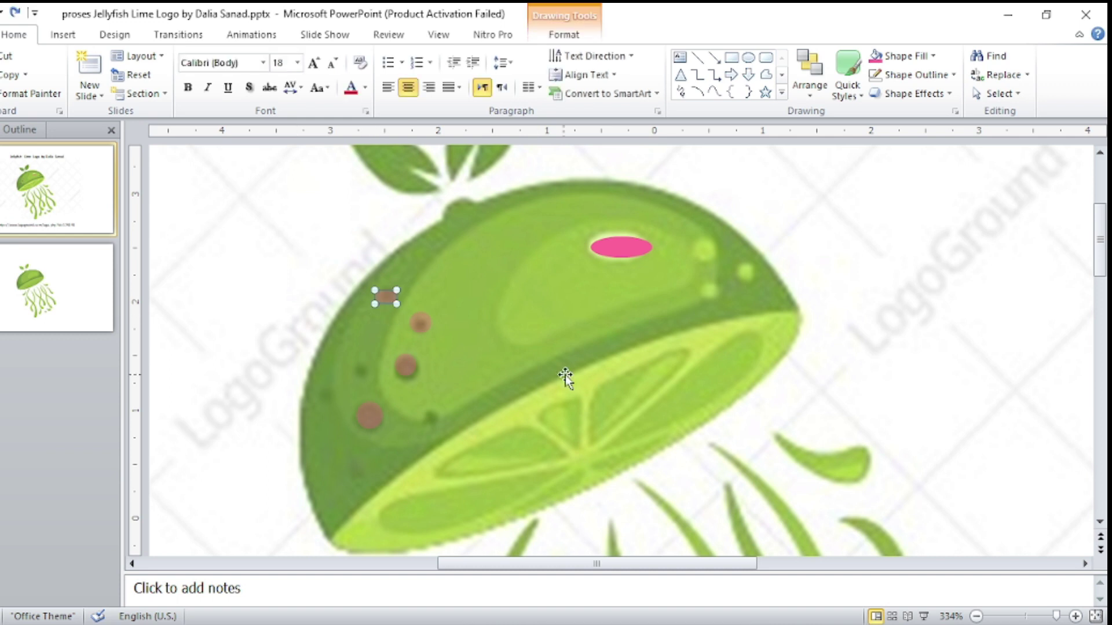
pyautogui.rightClick(420, 323)
pyautogui.click(458, 545)
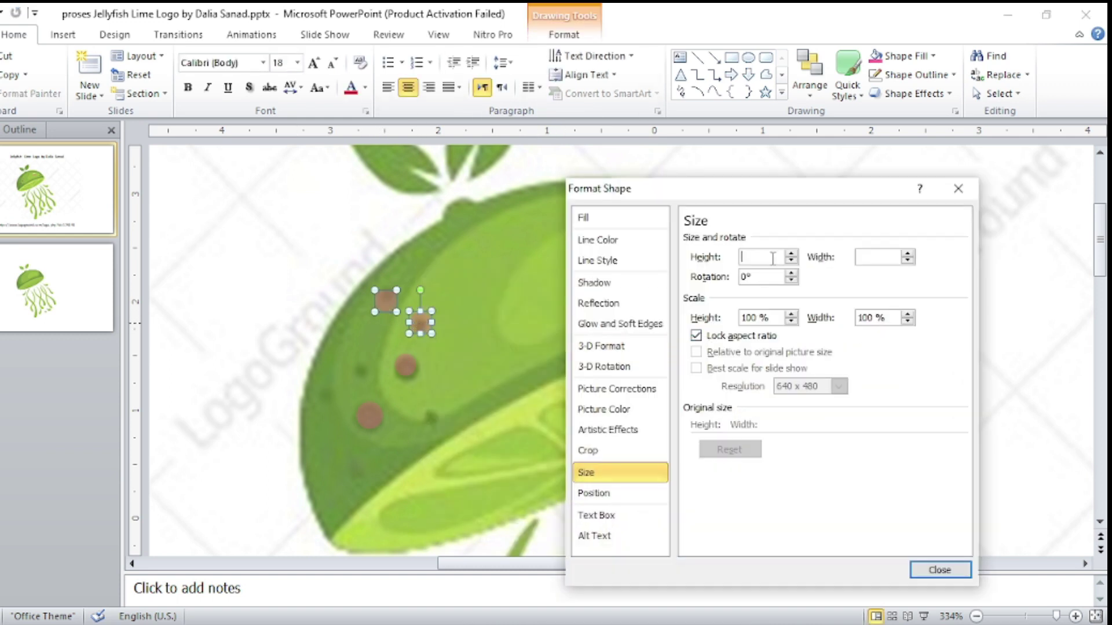
pyautogui.write('0,12')
pyautogui.press('Tab')
pyautogui.click(939, 570)
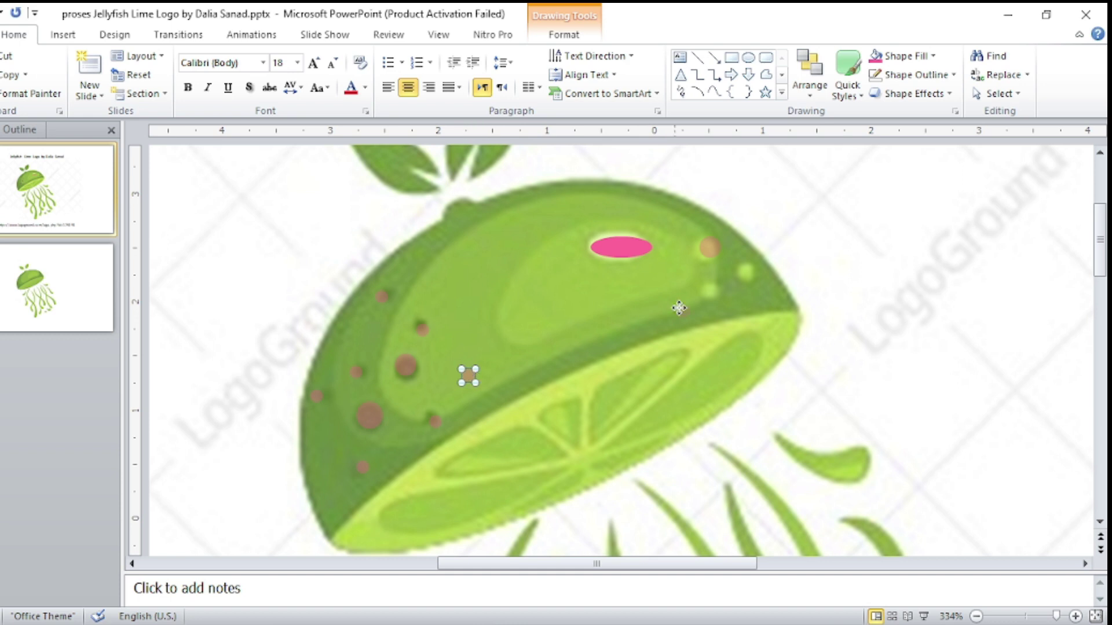
pyautogui.rightClick(753, 276)
pyautogui.click(779, 529)
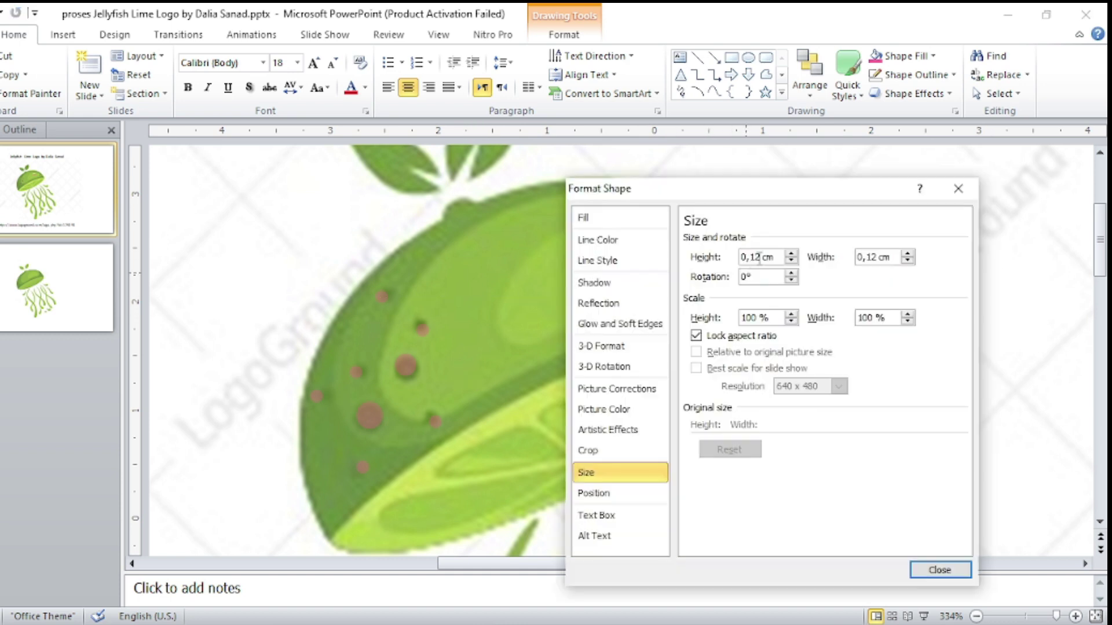
pyautogui.press('Return')
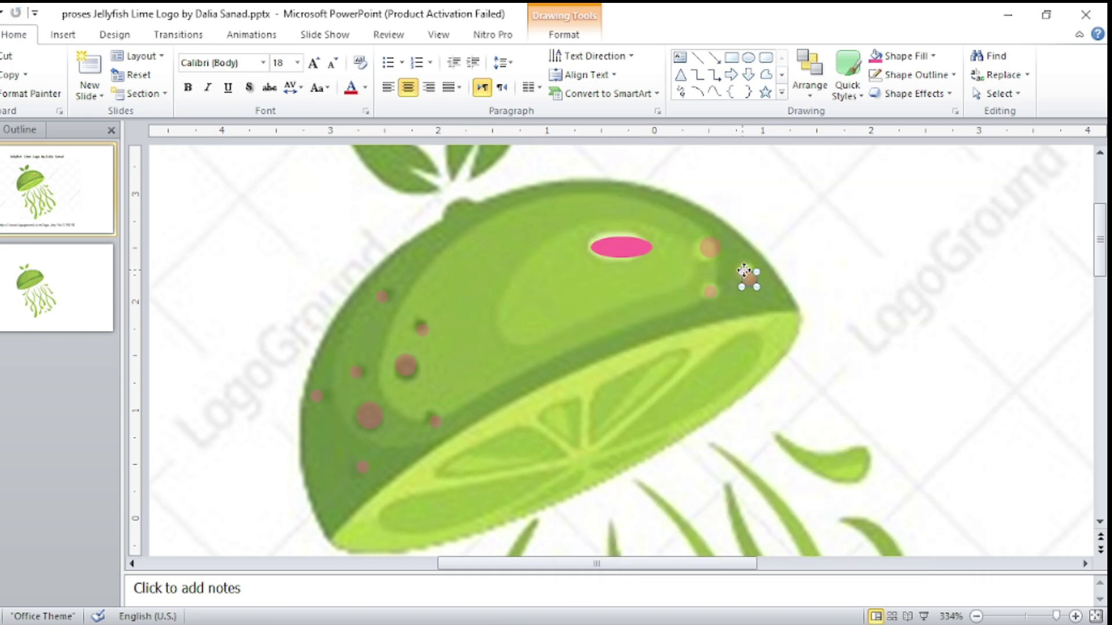
# Select the four left-side dots and the two upper-right dots together.
pyautogui.click(381, 297)
pyautogui.keyDown('shift'); pyautogui.click(422, 330); pyautogui.keyUp('shift')
pyautogui.keyDown('shift'); pyautogui.click(405, 365); pyautogui.keyUp('shift')
pyautogui.keyDown('shift'); pyautogui.click(432, 423); pyautogui.keyUp('shift')
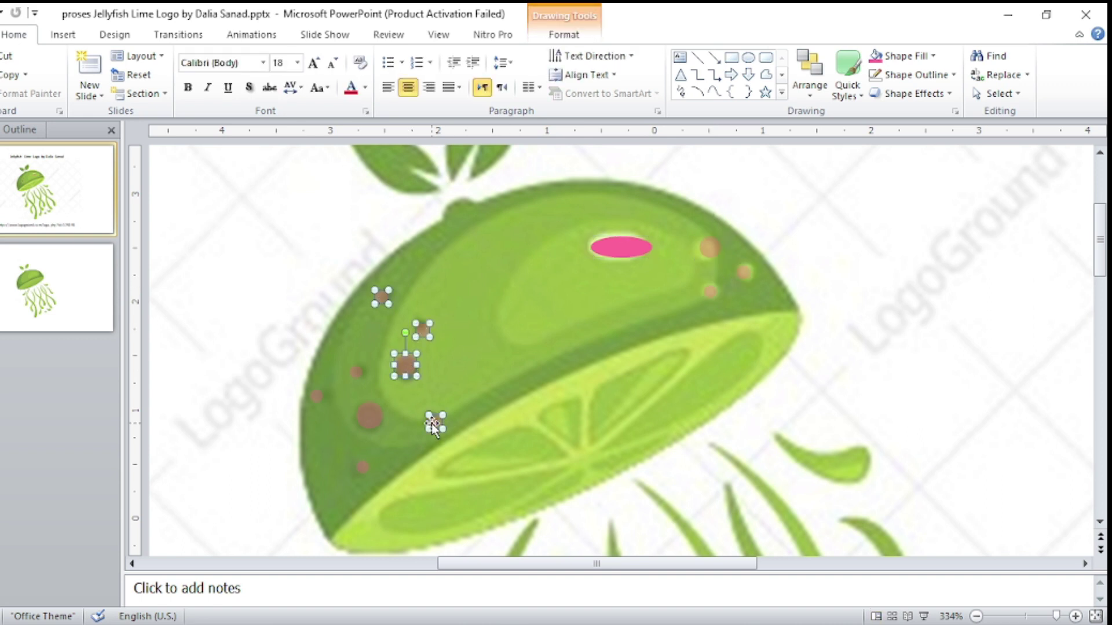
pyautogui.click(710, 292)
pyautogui.keyDown('shift'); pyautogui.click(744, 272); pyautogui.keyUp('shift')
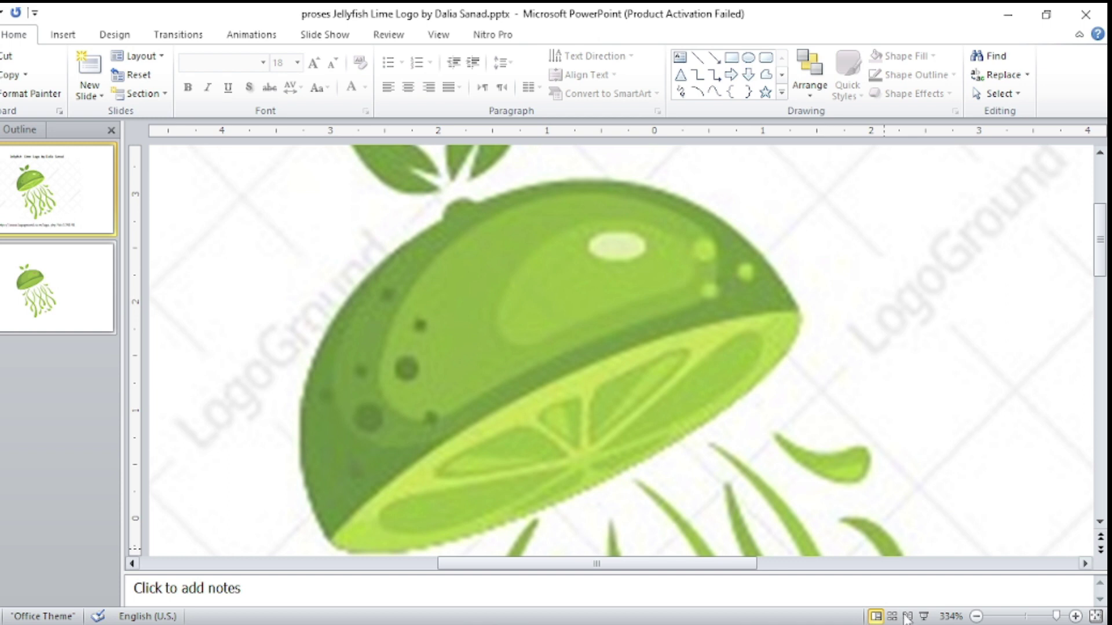
# Paste the oval and dots onto slide 2, making the oval pale lime and the upper-right dots light.
pyautogui.hotkey('ctrl', 'v')
pyautogui.click(533, 56)
pyautogui.click(372, 419)
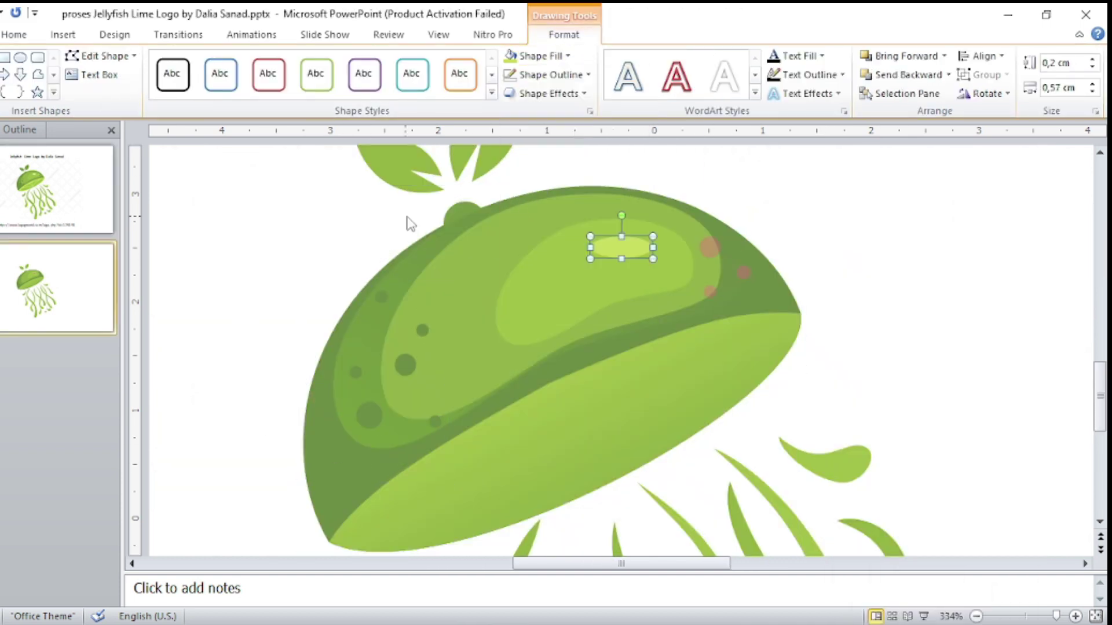
pyautogui.click(533, 56)
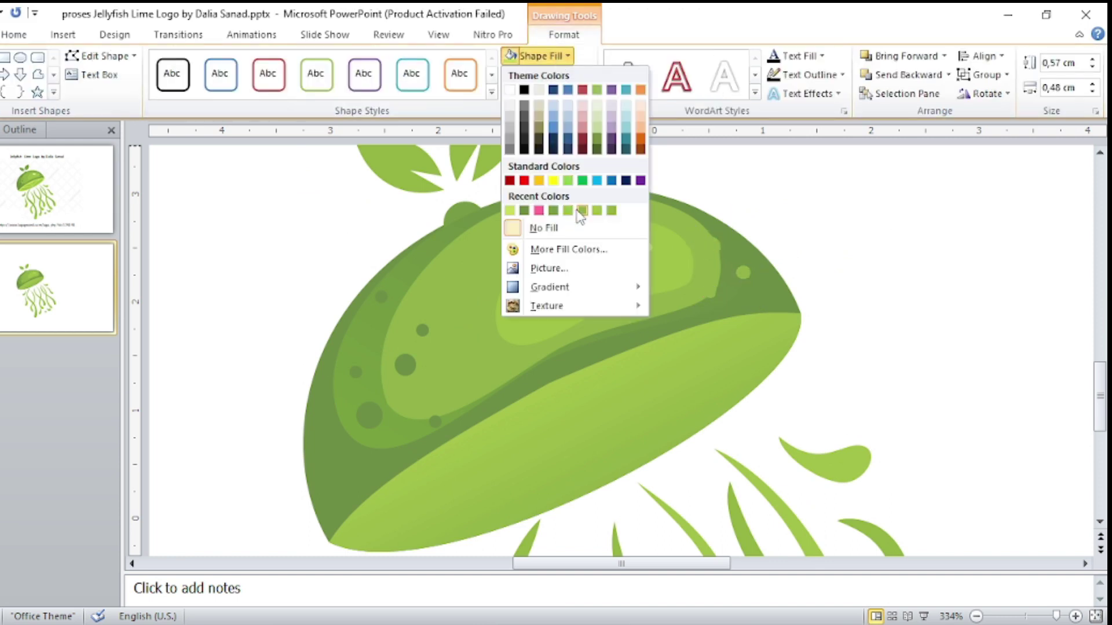
pyautogui.click(568, 249)
pyautogui.click(508, 194)
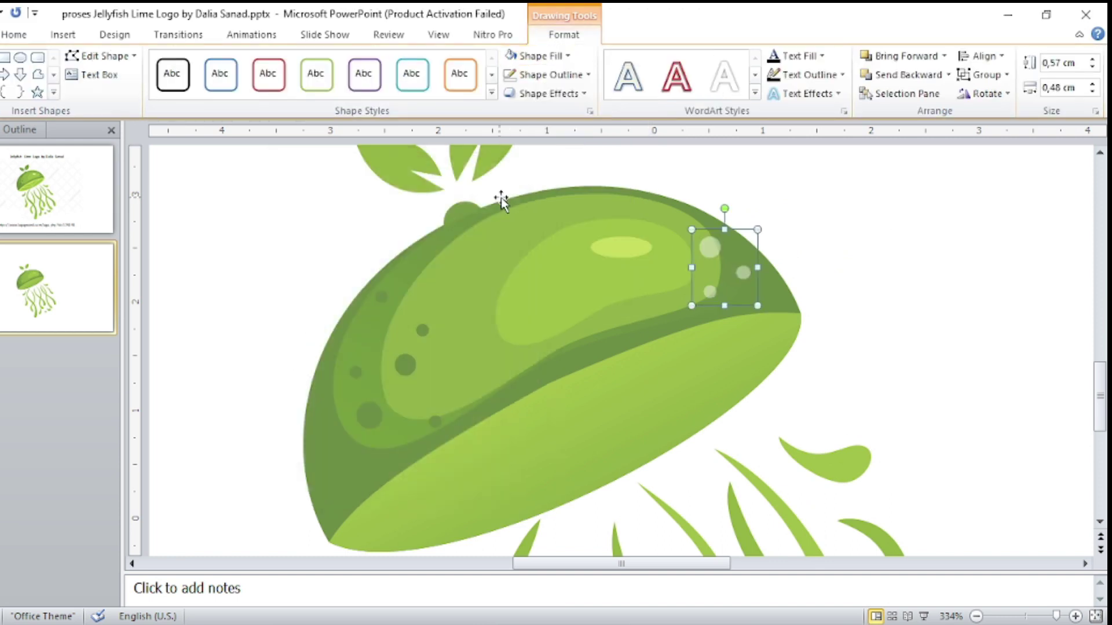
pyautogui.click(57, 189)
pyautogui.click(46, 269)
# Recolour the highlight oval near-white through More Fill Colors, then view slide 1's reference.
pyautogui.click(620, 246)
pyautogui.click(564, 34)
pyautogui.click(534, 55)
pyautogui.click(569, 249)
pyautogui.click(507, 196)
pyautogui.click(69, 281)
pyautogui.click(70, 188)
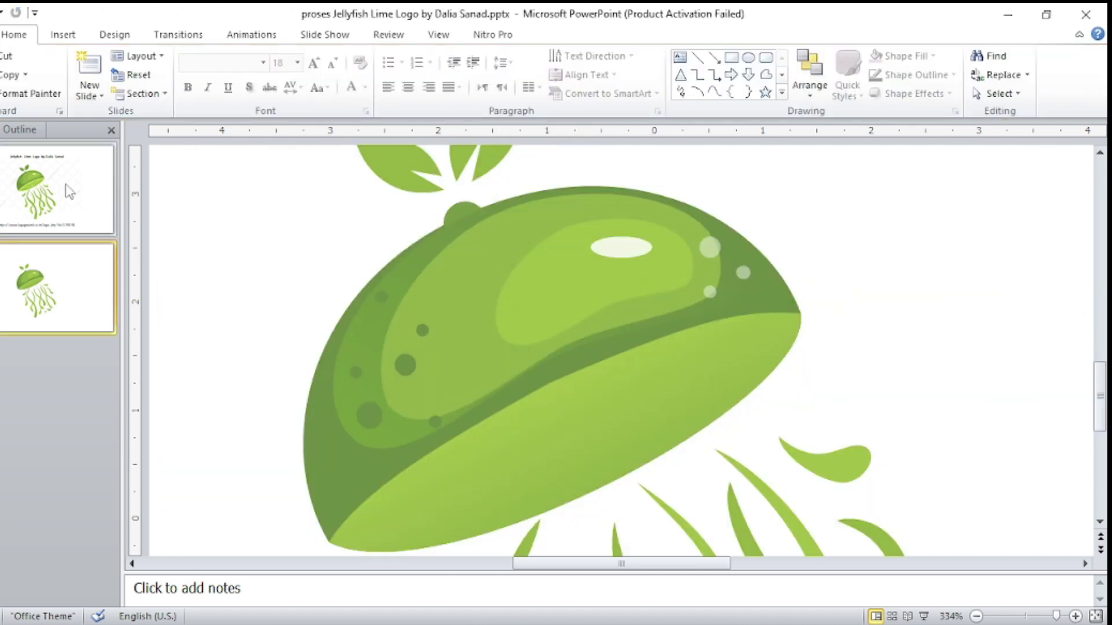
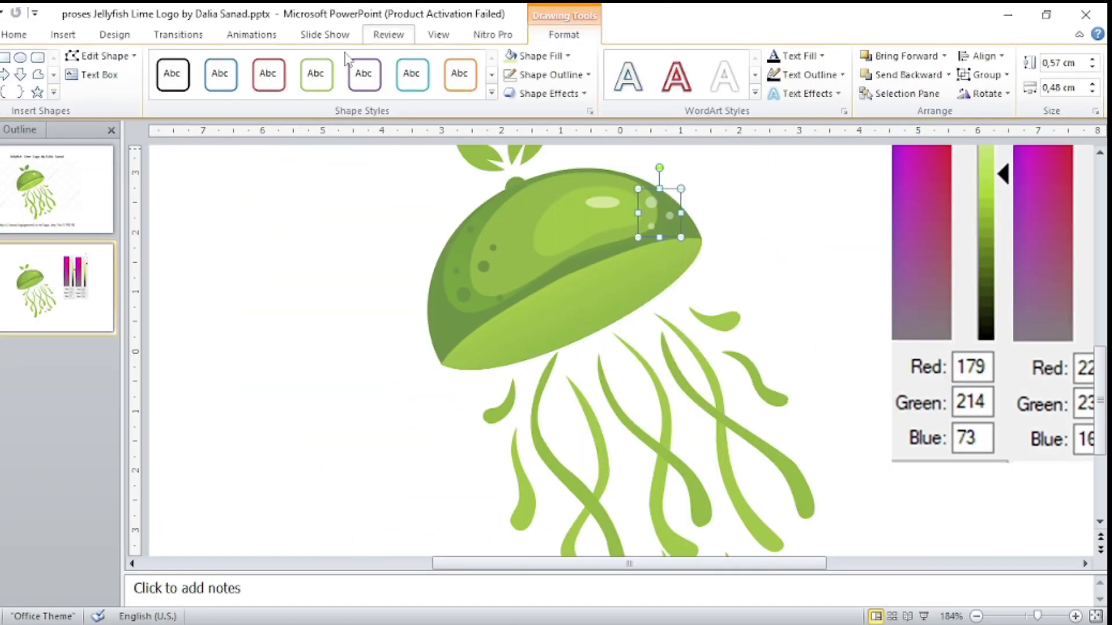
# Fill the small dome highlight with custom lime RGB 179, 214, 73.
pyautogui.click(539, 56)
pyautogui.click(570, 248)
pyautogui.doubleClick(350, 381)
pyautogui.write('179')
pyautogui.press('Tab')
pyautogui.write('214')
pyautogui.press('Tab')
pyautogui.write('73')
pyautogui.click(507, 196)
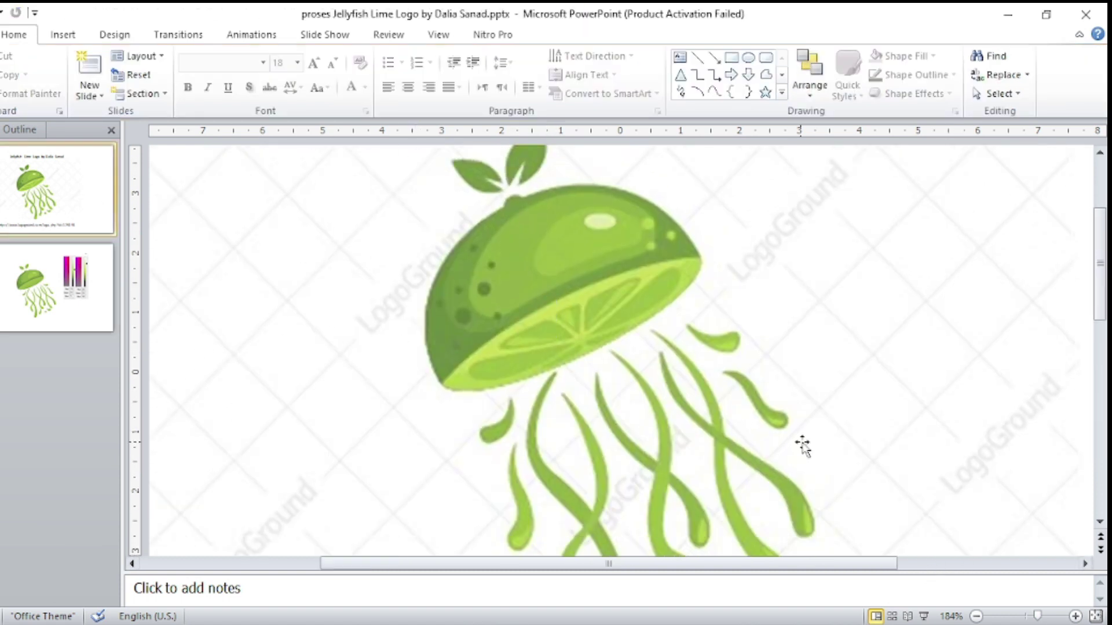
# Draw a rounded shape over the lower slice segment with no fill and a thin red outline.
pyautogui.keyDown('ctrl'); pyautogui.scroll(5, 802, 446); pyautogui.keyUp('ctrl')
pyautogui.keyDown('ctrl'); pyautogui.scroll(3, 802, 446); pyautogui.keyUp('ctrl')
pyautogui.click(781, 92)
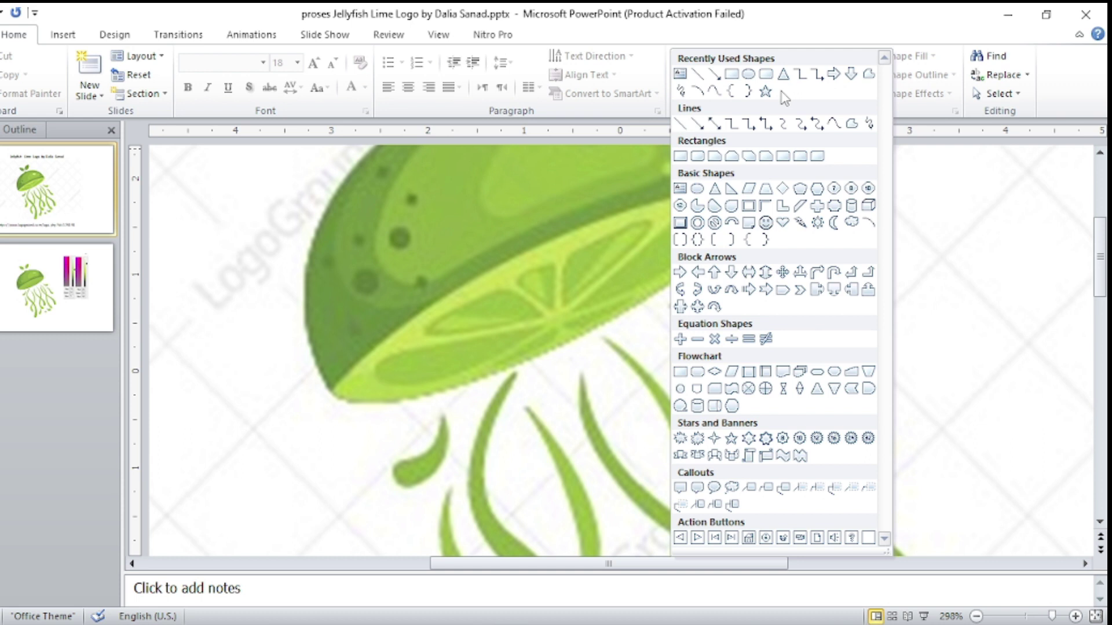
pyautogui.click(732, 206)
pyautogui.moveTo(408, 351); pyautogui.dragTo(507, 391)
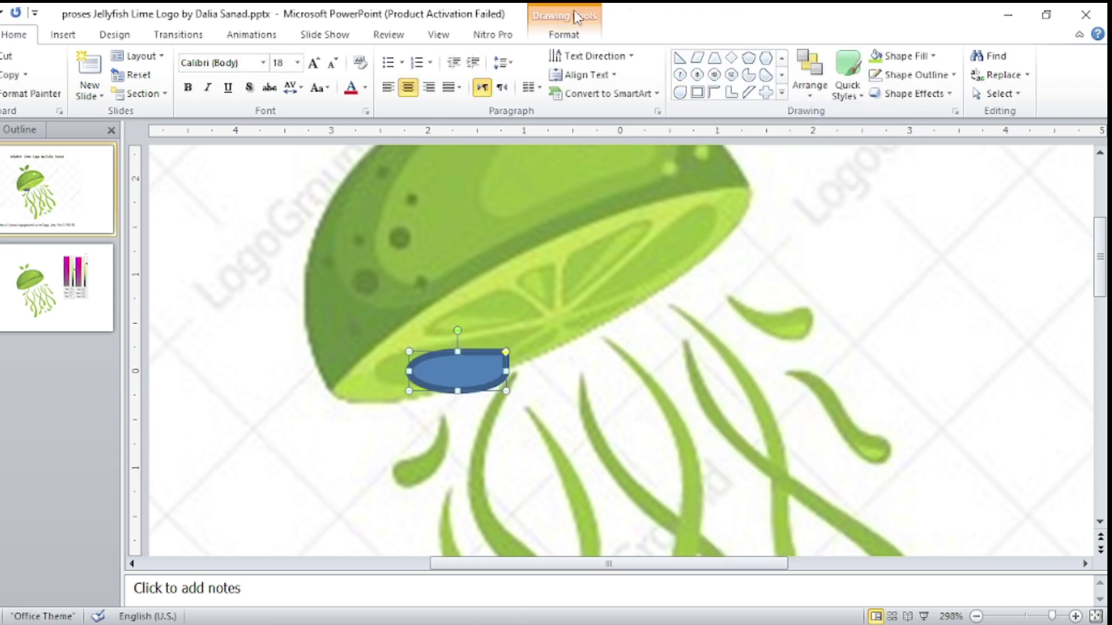
pyautogui.click(536, 56)
pyautogui.click(553, 223)
pyautogui.click(550, 74)
pyautogui.click(524, 200)
pyautogui.click(551, 74)
pyautogui.click(715, 326)
# Reshape the outline into a teardrop by editing and deleting points, then duplicate it.
pyautogui.moveTo(456, 348); pyautogui.dragTo(444, 344)
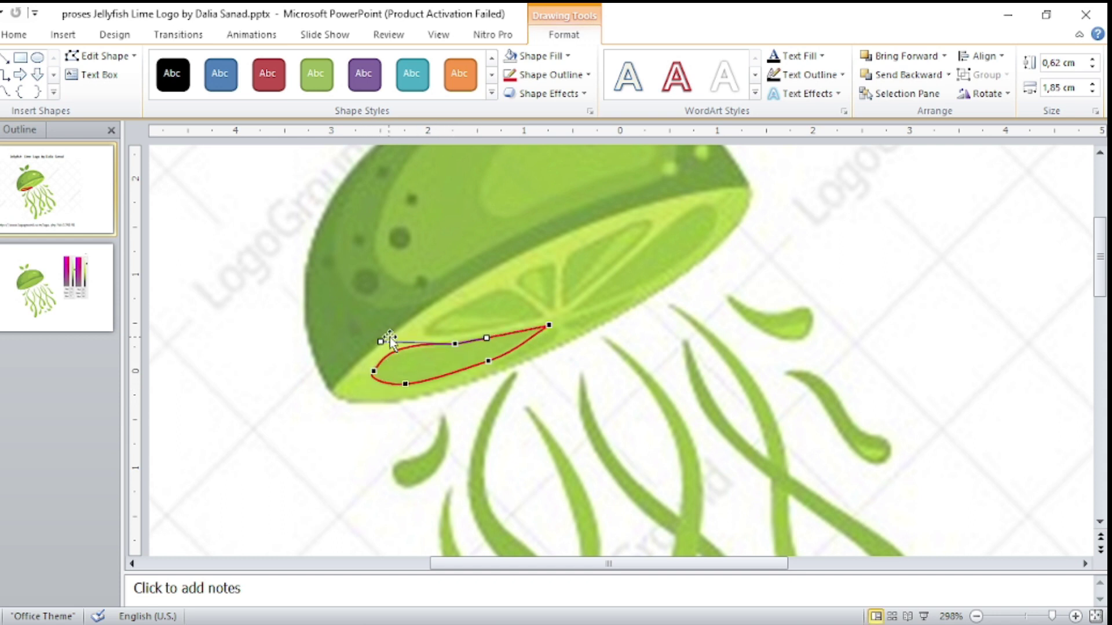
pyautogui.rightClick(488, 361)
pyautogui.click(516, 382)
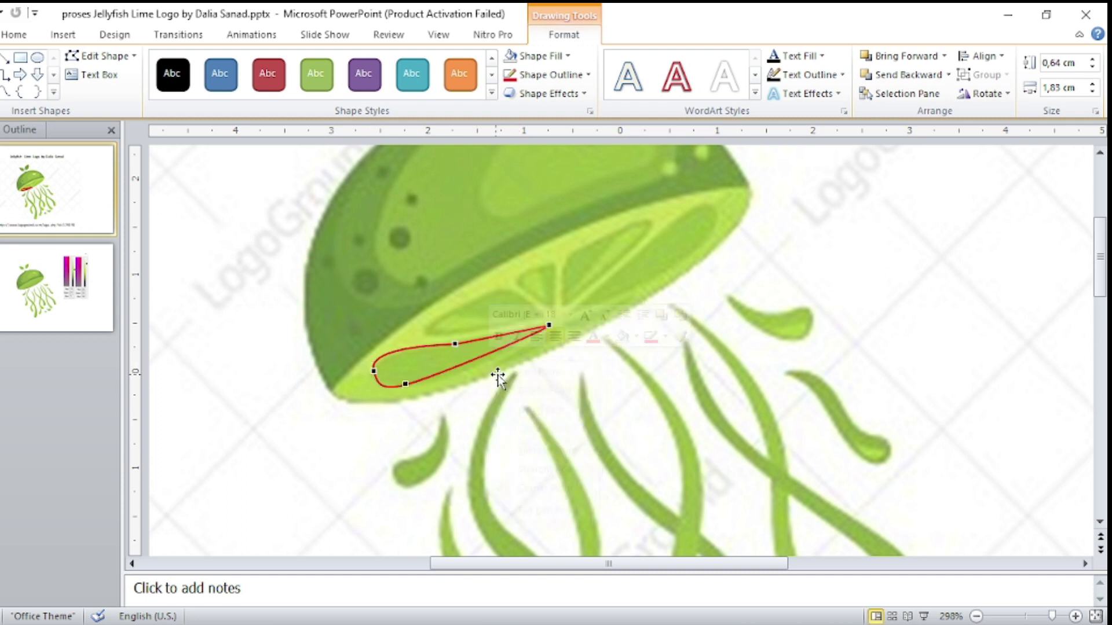
pyautogui.rightClick(451, 339)
pyautogui.click(481, 362)
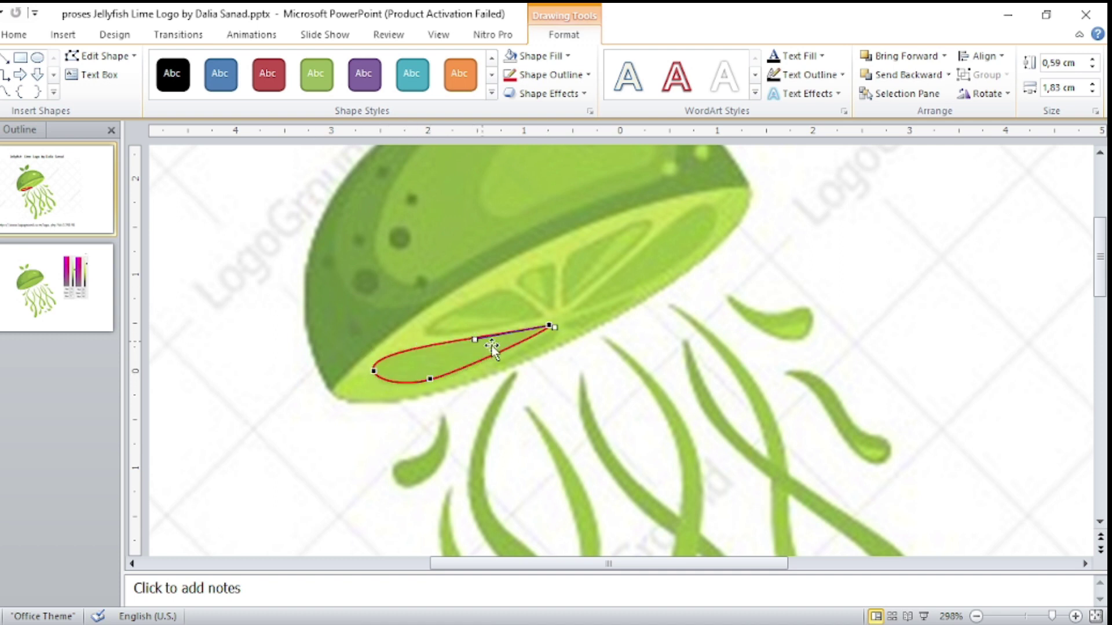
pyautogui.moveTo(499, 352)
pyautogui.mouseDown()
pyautogui.moveTo(544, 391)
pyautogui.moveTo(577, 295)
pyautogui.mouseUp()
# Reshape the copy's points into a narrow petal tracing the upper slice segment.
pyautogui.click(563, 34)
pyautogui.click(102, 55)
pyautogui.click(105, 102)
pyautogui.moveTo(437, 317); pyautogui.dragTo(429, 337)
pyautogui.moveTo(495, 326); pyautogui.dragTo(502, 286)
pyautogui.moveTo(613, 272); pyautogui.dragTo(540, 313)
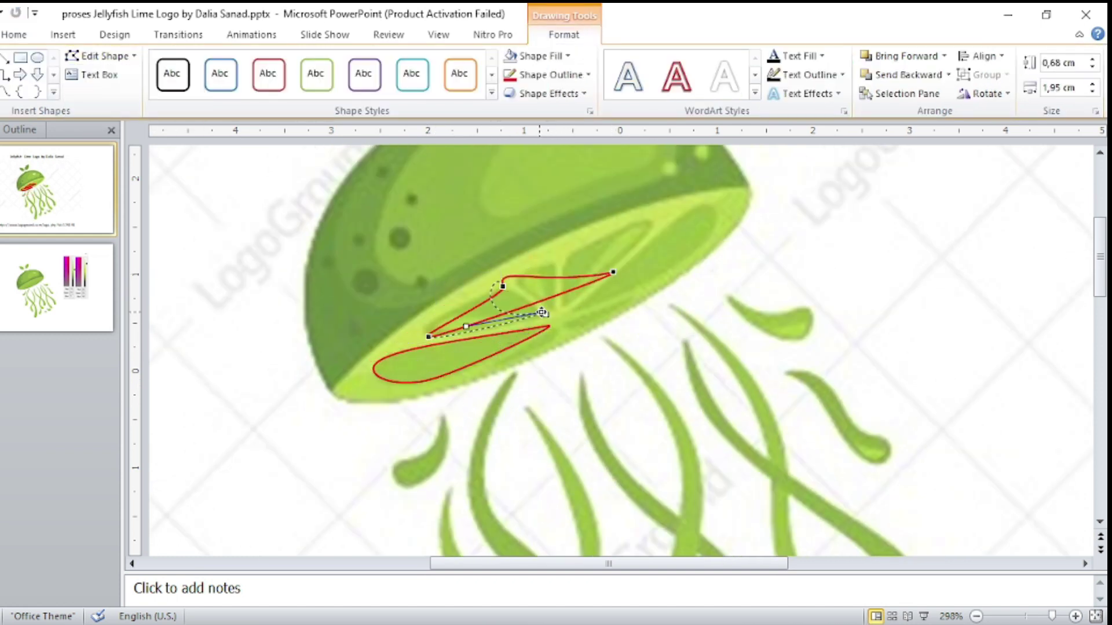
pyautogui.moveTo(430, 338); pyautogui.dragTo(431, 339)
pyautogui.moveTo(543, 312); pyautogui.dragTo(539, 318)
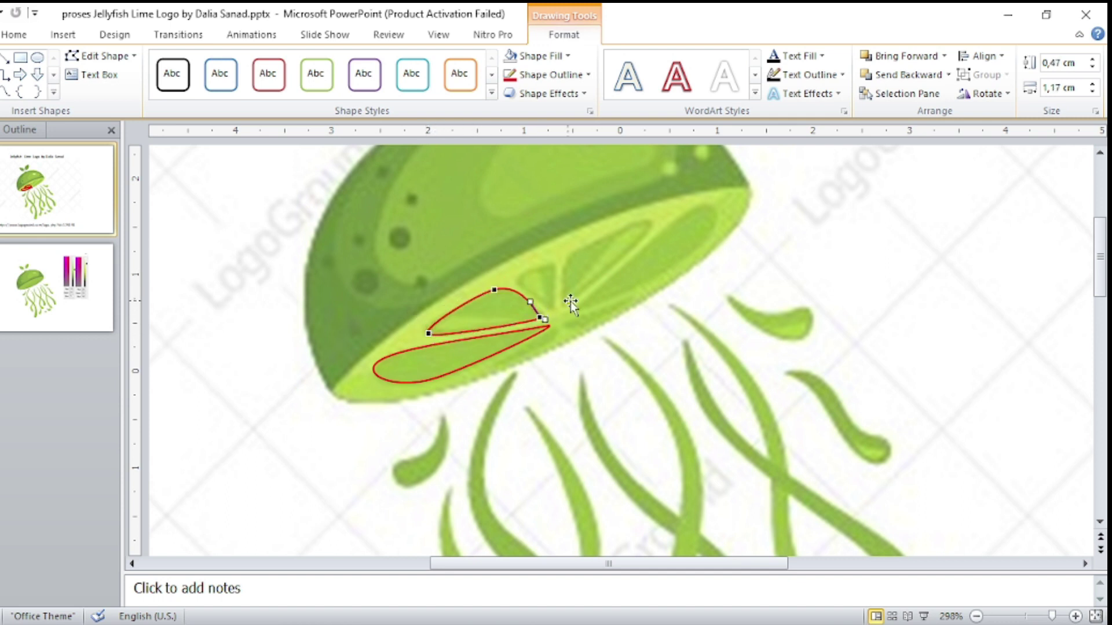
# Draw a small triangle at the slice centre with a thin red outline.
pyautogui.click(22, 73)
pyautogui.moveTo(555, 310); pyautogui.dragTo(516, 263)
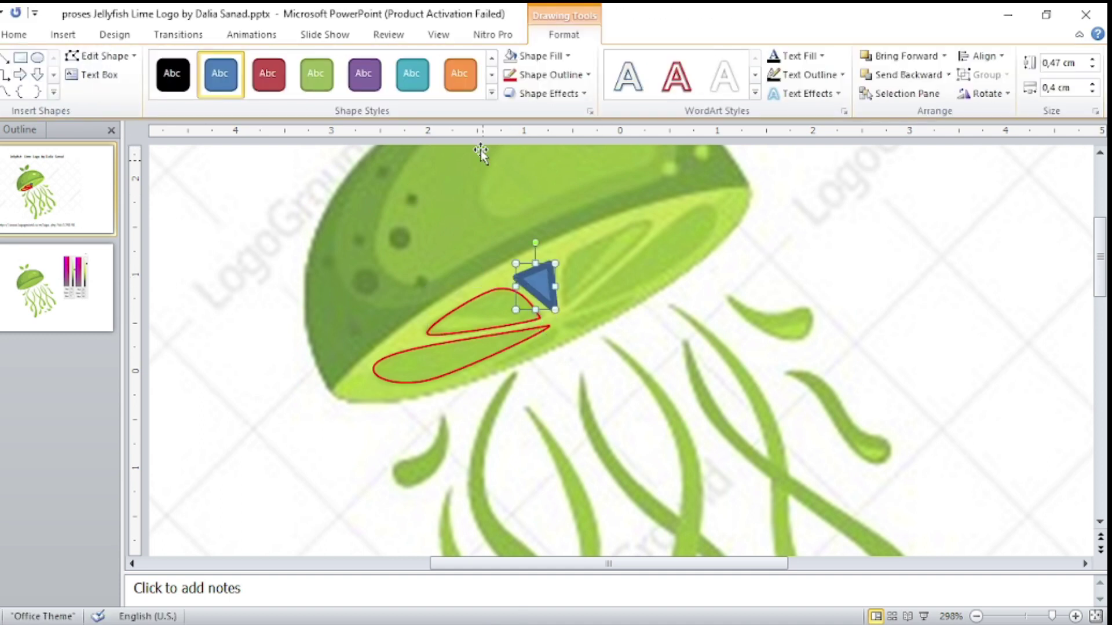
pyautogui.click(507, 75)
pyautogui.click(701, 307)
pyautogui.click(101, 56)
pyautogui.click(111, 94)
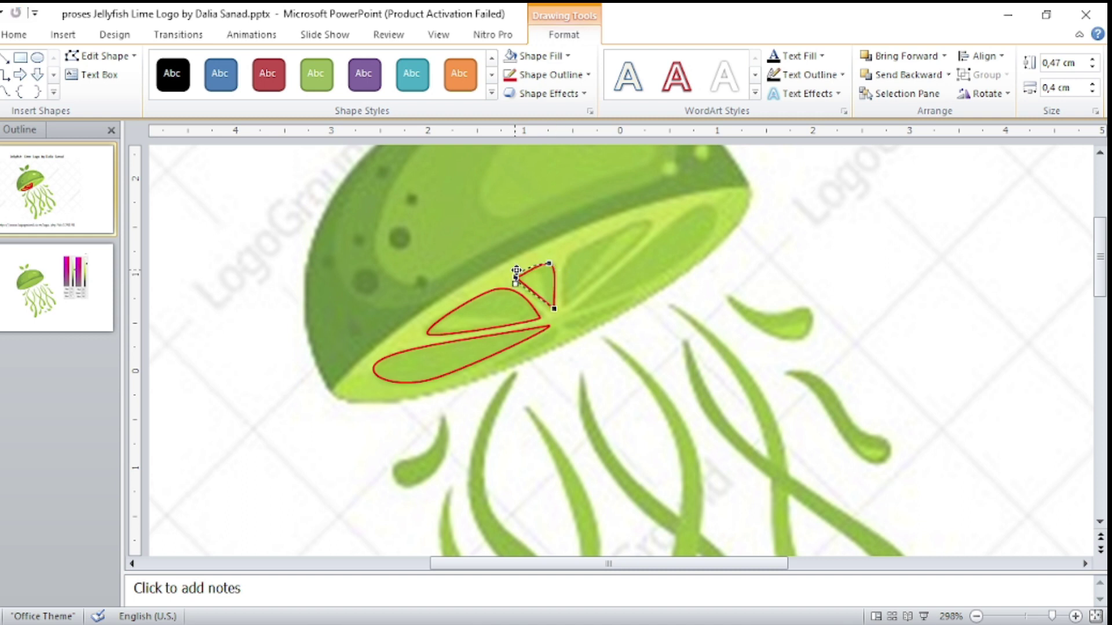
# Trace a small wedge segment at the slice centre as a freeform with a thin red outline.
pyautogui.click(5, 91)
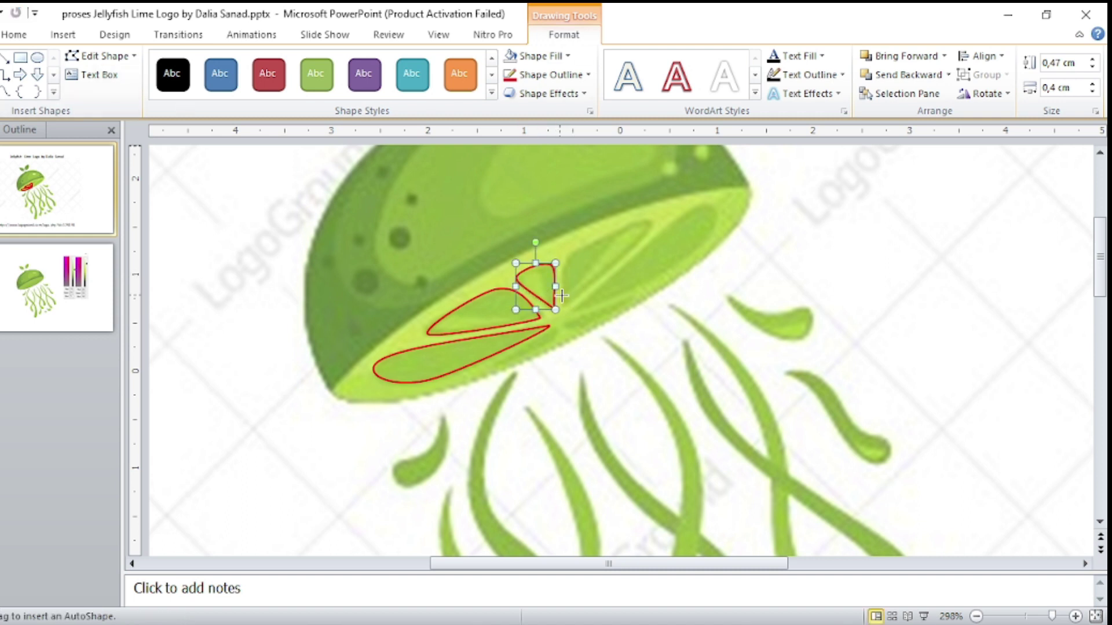
pyautogui.click(565, 301)
pyautogui.click(565, 257)
pyautogui.click(653, 220)
pyautogui.click(563, 302)
pyautogui.click(550, 74)
pyautogui.click(712, 331)
pyautogui.click(102, 55)
pyautogui.click(116, 98)
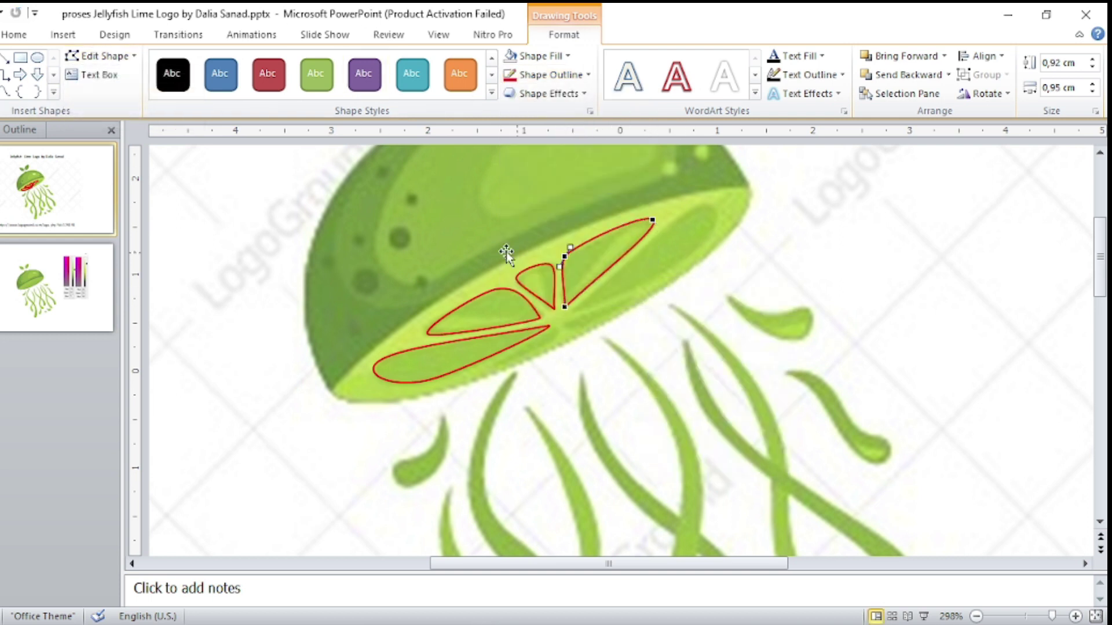
# Trace the long right petal as a freeform with a red ½ pt outline.
pyautogui.click(6, 92)
pyautogui.click(582, 306)
pyautogui.click(706, 244)
pyautogui.click(582, 306)
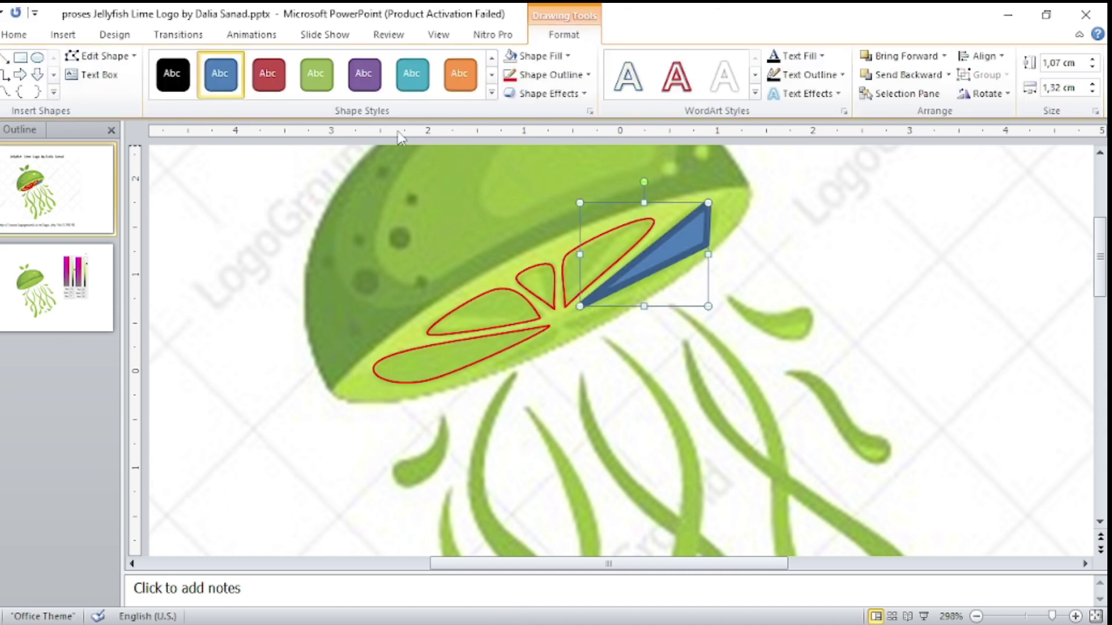
pyautogui.click(588, 75)
pyautogui.click(580, 268)
pyautogui.click(506, 220)
pyautogui.click(588, 74)
pyautogui.click(673, 308)
# Round the right petal's curves, then draw a thin red-outlined wedge at the slice centre.
pyautogui.click(101, 56)
pyautogui.click(115, 97)
pyautogui.moveTo(723, 223); pyautogui.dragTo(727, 219)
pyautogui.moveTo(580, 305); pyautogui.dragTo(567, 316)
pyautogui.moveTo(730, 192); pyautogui.dragTo(722, 198)
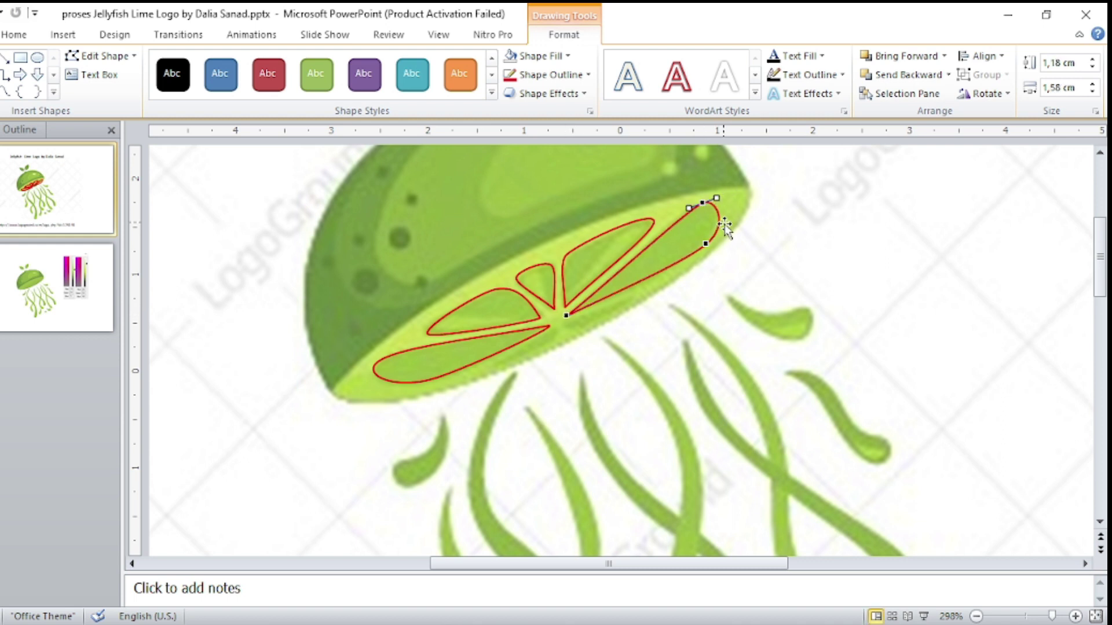
pyautogui.click(102, 56)
pyautogui.click(115, 97)
pyautogui.moveTo(498, 364); pyautogui.dragTo(557, 328)
pyautogui.click(544, 74)
# Make the centre wedge's outline thin and zoom to 400% on the slice centre.
pyautogui.click(589, 74)
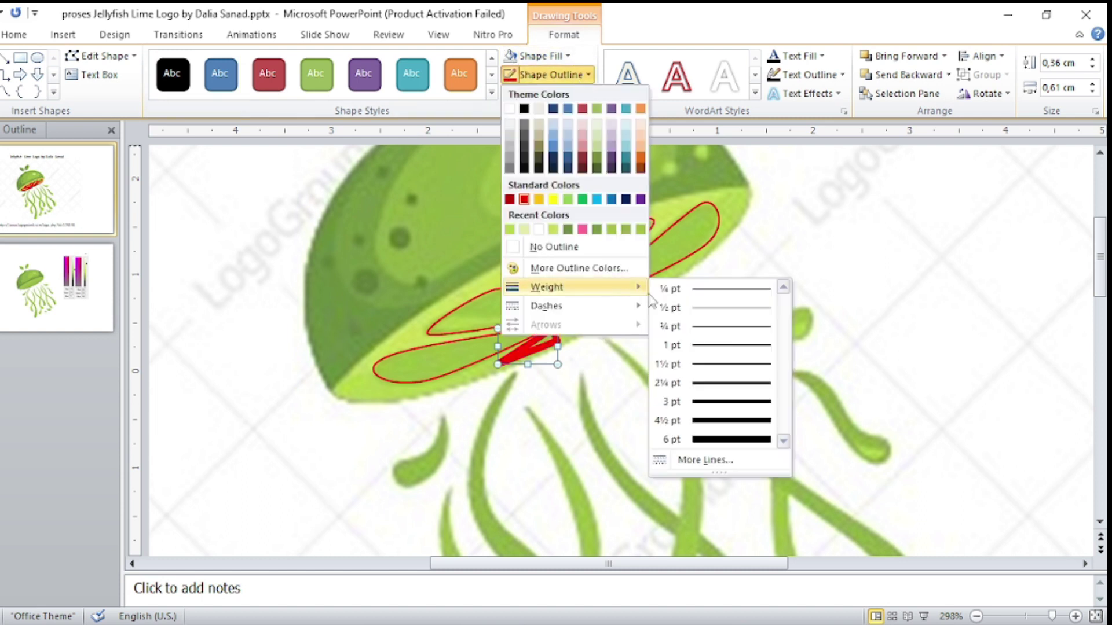
pyautogui.click(669, 308)
pyautogui.click(101, 56)
pyautogui.click(116, 97)
pyautogui.moveTo(1061, 618); pyautogui.dragTo(1066, 616)
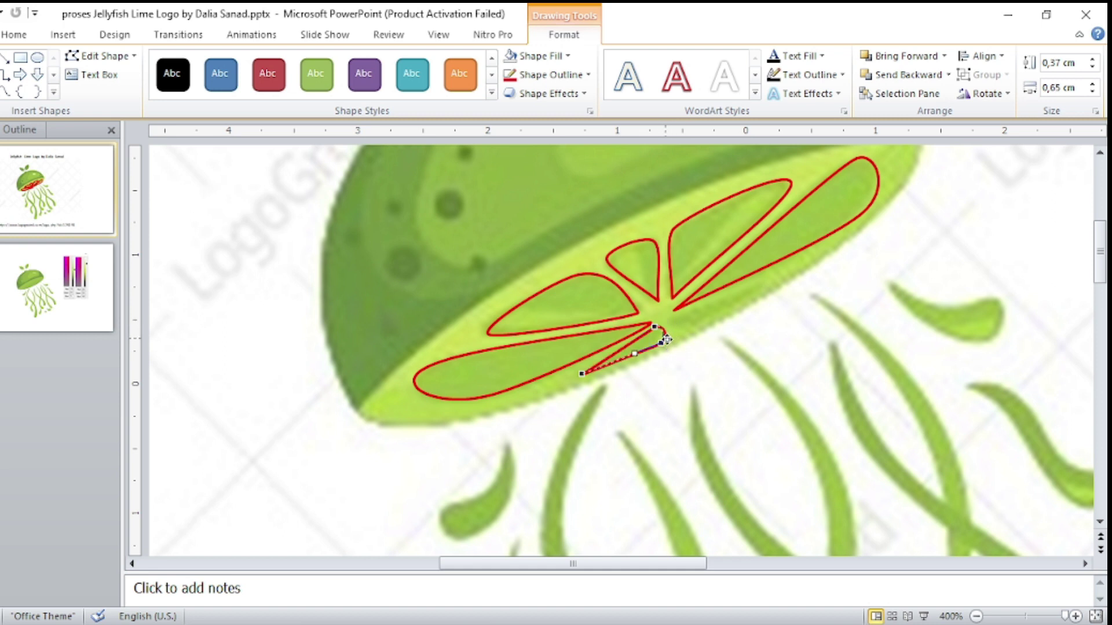
# Duplicate the wedge, flip it horizontally, nudge it into place and adjust its points.
pyautogui.hotkey('ctrl', 'd')
pyautogui.click(984, 93)
pyautogui.click(980, 175)
pyautogui.press('Up')
pyautogui.press('Up')
pyautogui.press('Right')
pyautogui.click(101, 56)
pyautogui.click(107, 84)
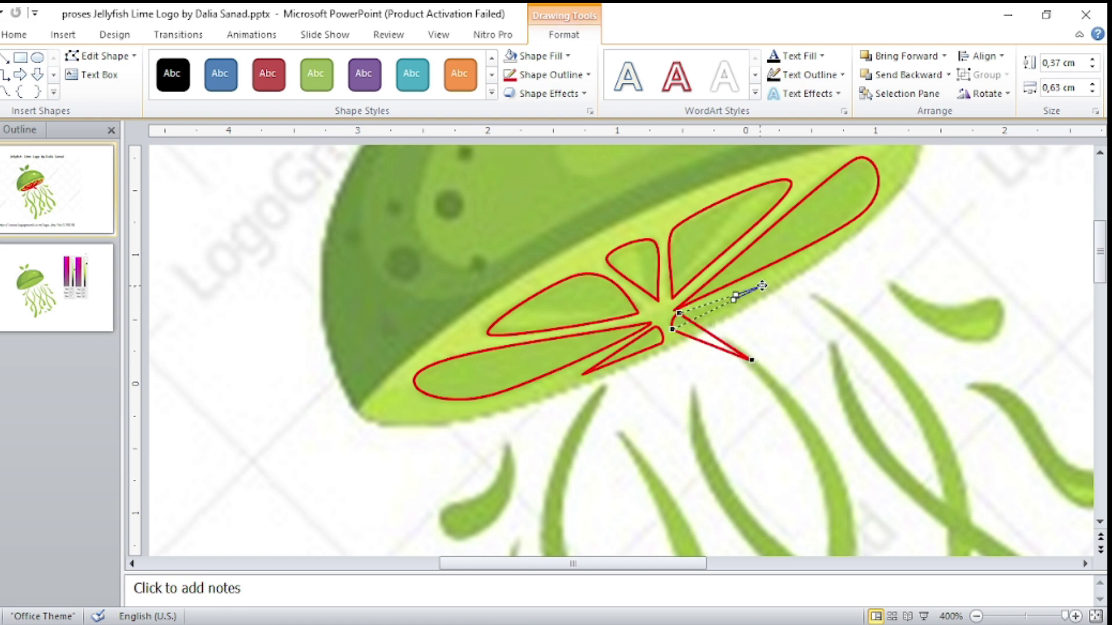
pyautogui.moveTo(673, 329); pyautogui.dragTo(678, 331)
pyautogui.press('Escape')
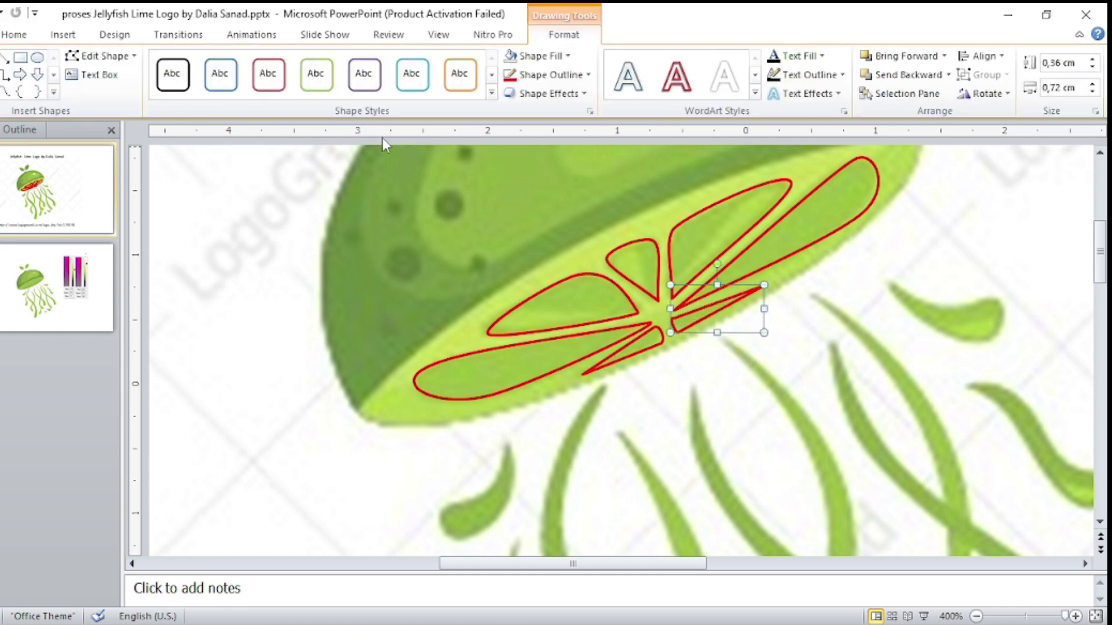
pyautogui.click(102, 55)
pyautogui.click(108, 84)
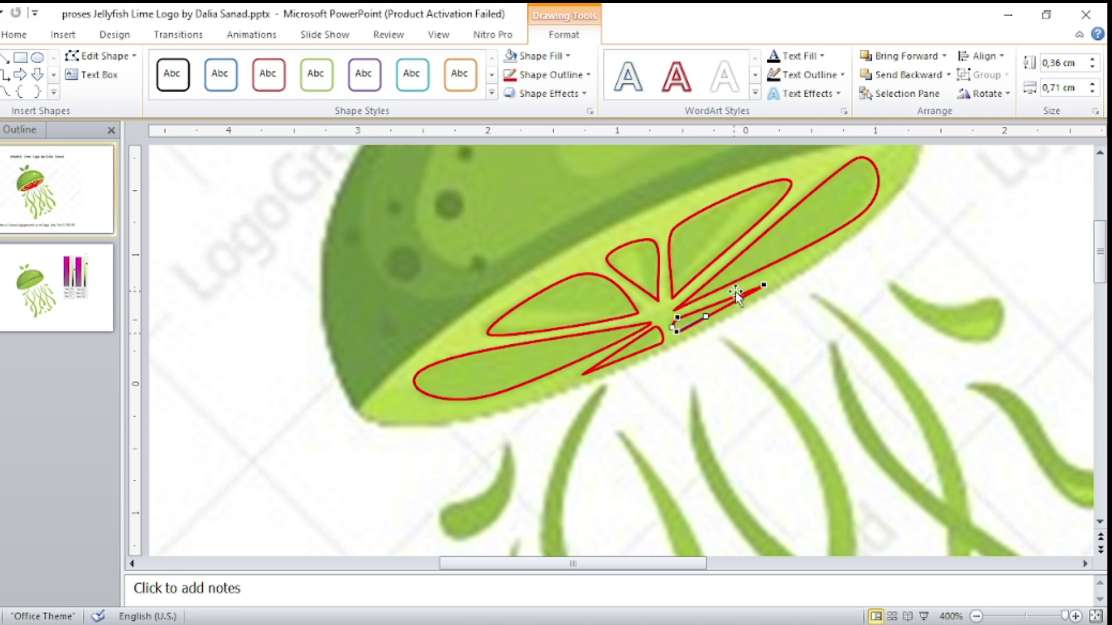
# Select all the red slice-segment outlines together.
pyautogui.click(692, 292)
pyautogui.keyDown('shift'); pyautogui.click(740, 248); pyautogui.keyUp('shift')
pyautogui.keyDown('shift'); pyautogui.click(605, 261); pyautogui.keyUp('shift')
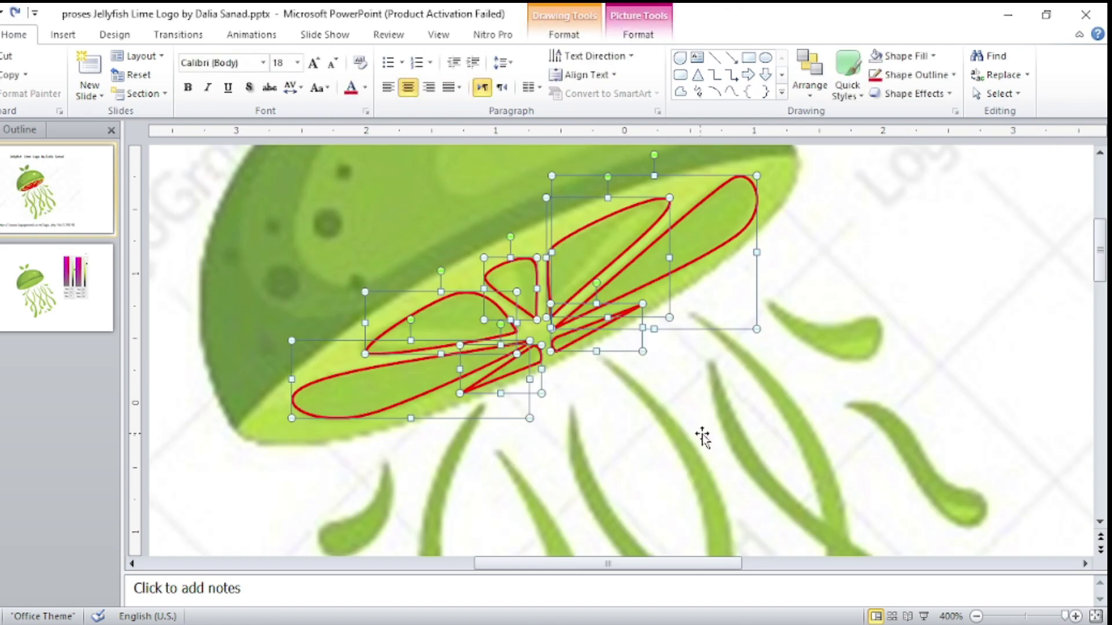
# Paste the segments onto slide 2's jellyfish, fill them light lime and remove their outlines.
pyautogui.hotkey('ctrl', 'v')
pyautogui.click(564, 34)
pyautogui.click(536, 55)
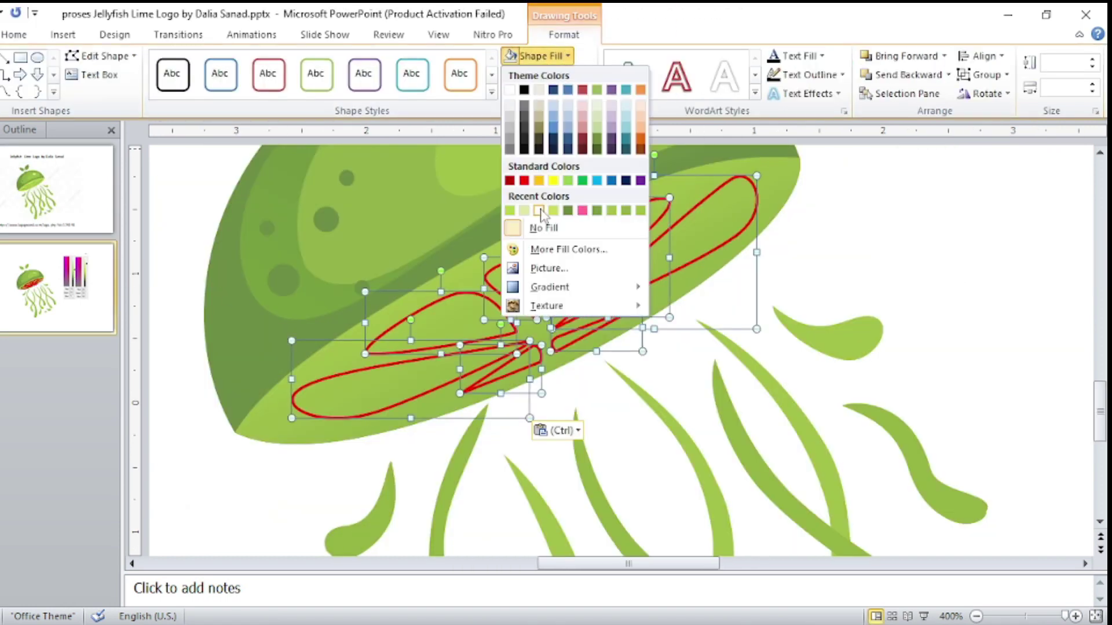
pyautogui.click(512, 212)
pyautogui.click(547, 74)
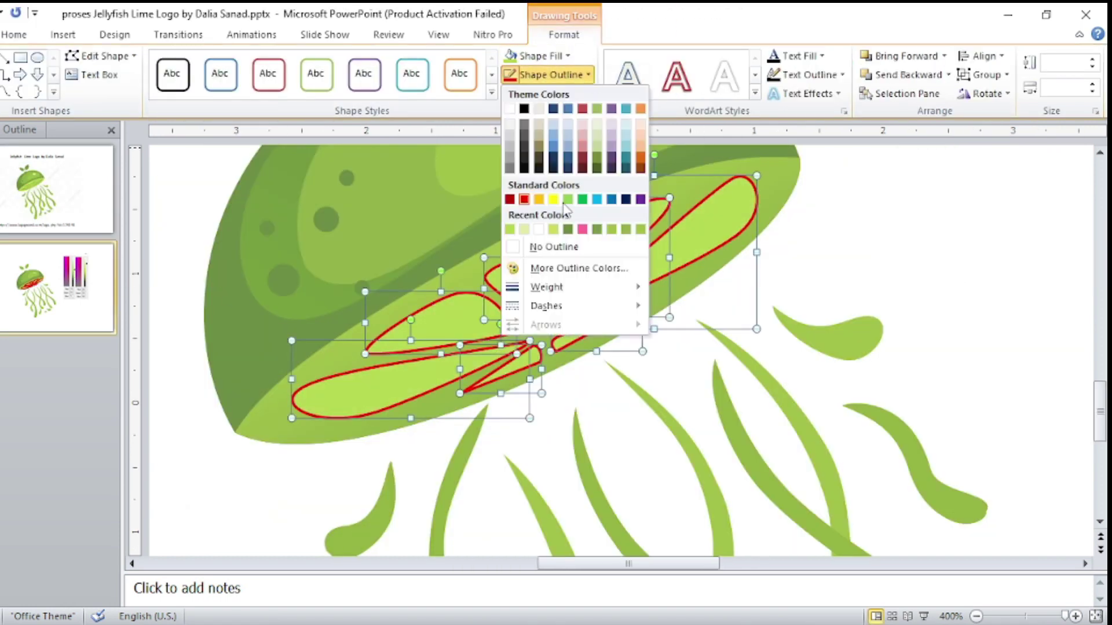
pyautogui.click(538, 244)
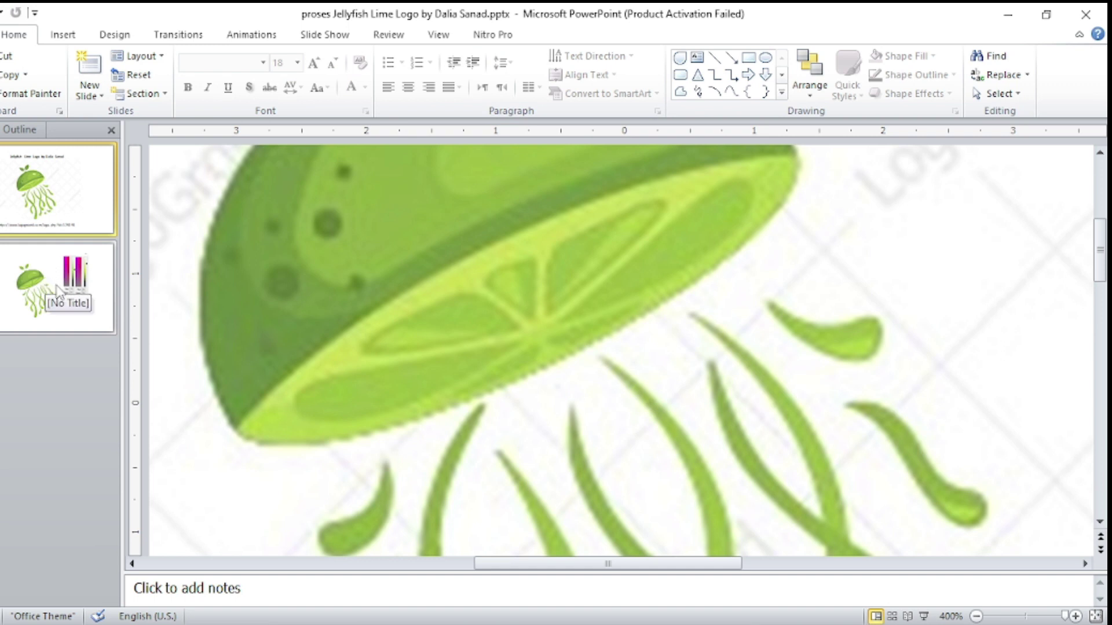
pyautogui.click(58, 288)
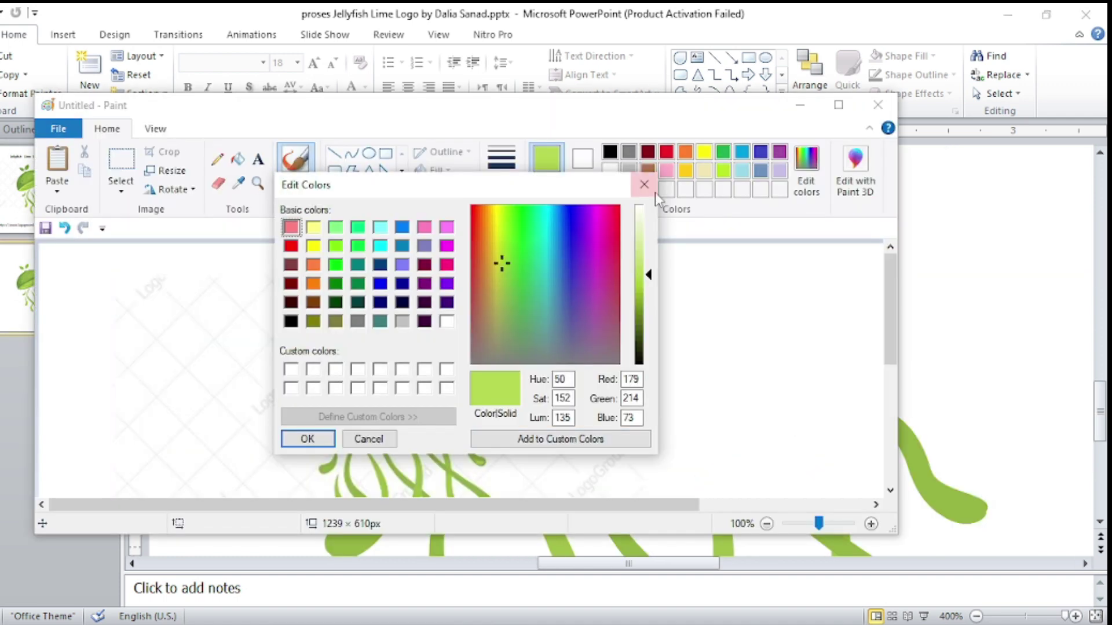
pyautogui.click(644, 182)
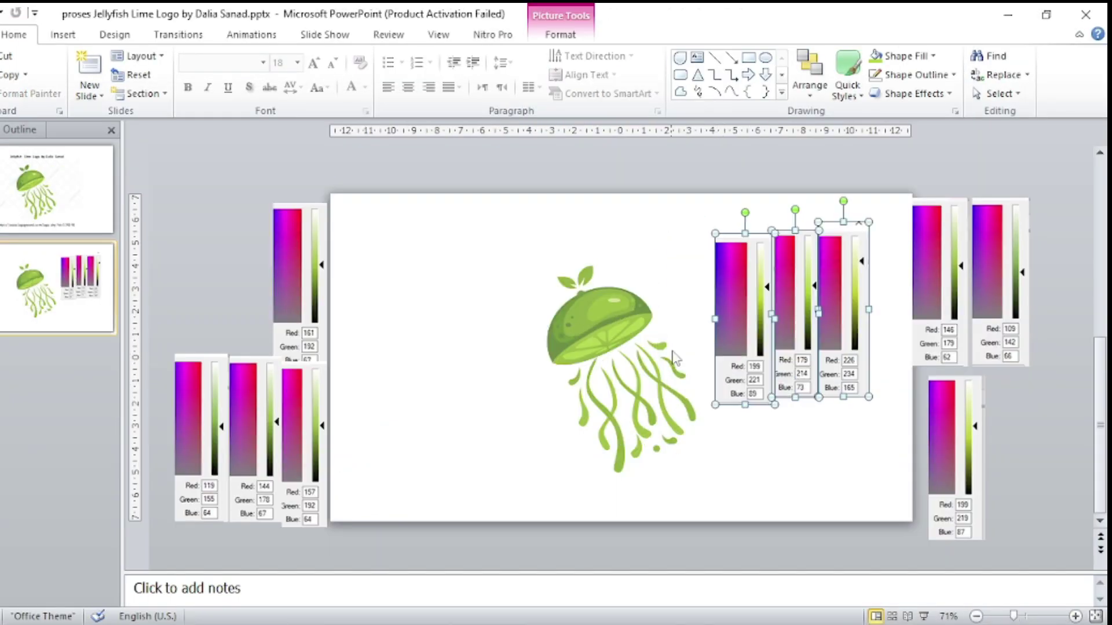
# Inspect the dome's gradient fill settings and stop colour without changing anything.
pyautogui.click(524, 61)
pyautogui.click(683, 470)
pyautogui.moveTo(566, 191); pyautogui.dragTo(504, 171)
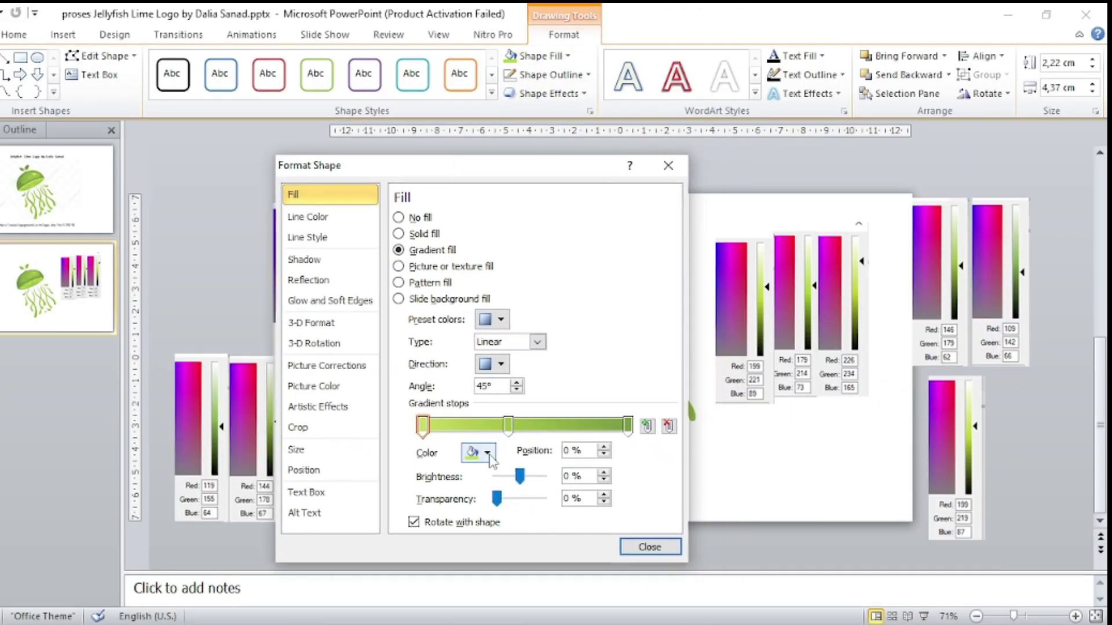
pyautogui.click(437, 448)
pyautogui.click(417, 369)
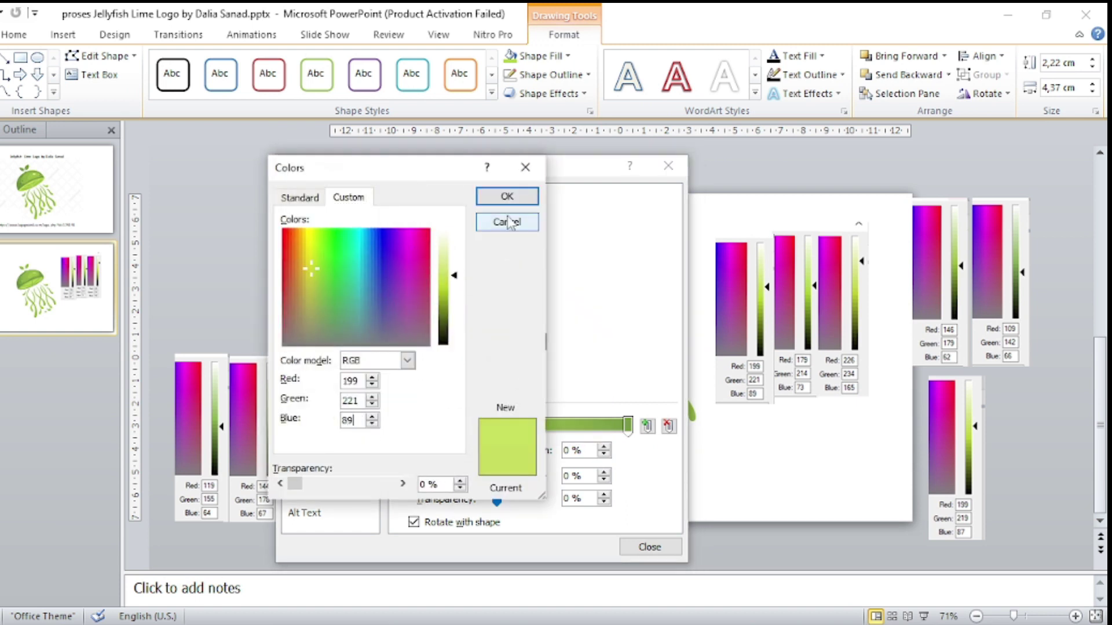
pyautogui.click(508, 222)
pyautogui.click(650, 547)
# Make the right gradient stop 83% transparent and move the first stop to 25%.
pyautogui.click(524, 56)
pyautogui.click(683, 469)
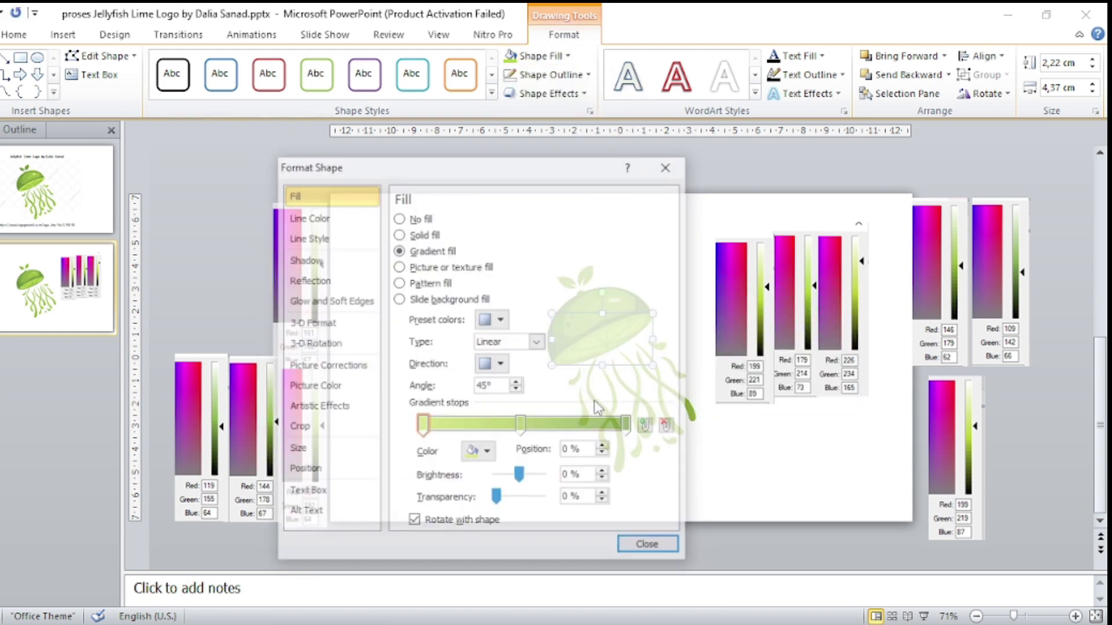
pyautogui.moveTo(551, 166); pyautogui.dragTo(365, 159)
pyautogui.moveTo(235, 407)
pyautogui.mouseDown()
pyautogui.moveTo(286, 407)
pyautogui.moveTo(234, 407)
pyautogui.mouseUp()
pyautogui.click(440, 407)
pyautogui.moveTo(309, 480); pyautogui.dragTo(372, 490)
pyautogui.moveTo(238, 408); pyautogui.dragTo(290, 409)
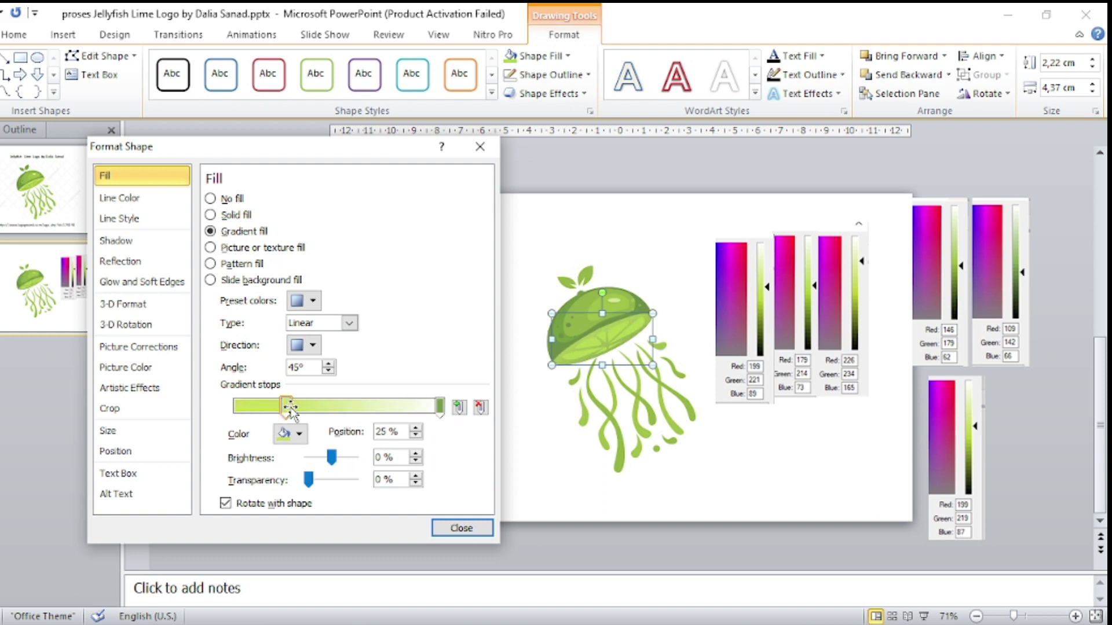
pyautogui.click(460, 528)
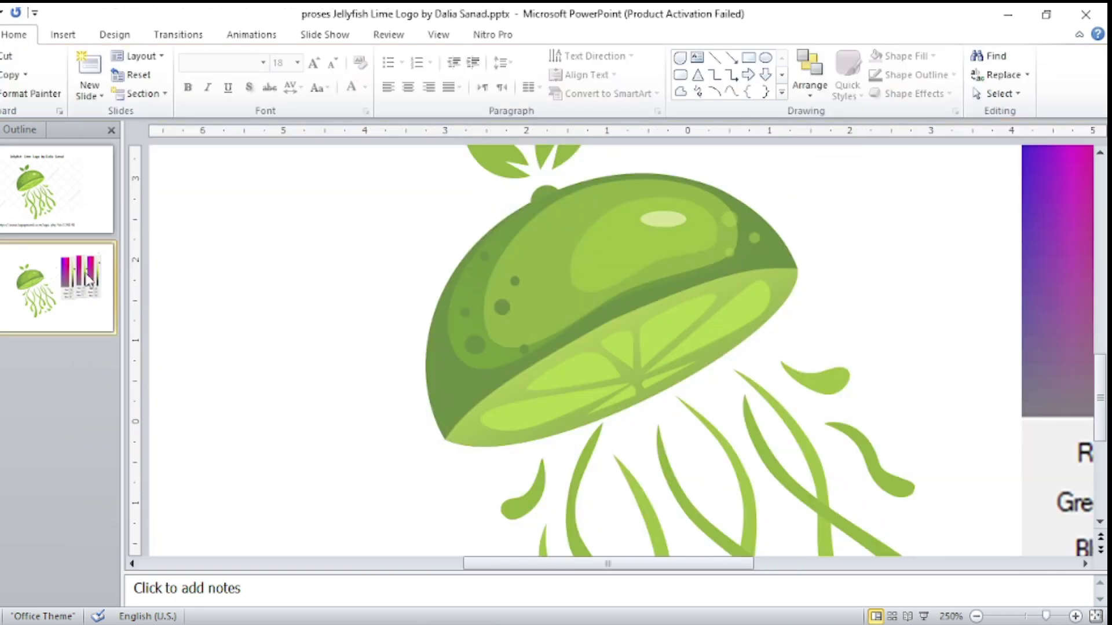
# Fill the slice with the recent lime and apply a light gradient variation.
pyautogui.click(567, 56)
pyautogui.click(509, 210)
pyautogui.click(562, 55)
pyautogui.moveTo(574, 287)
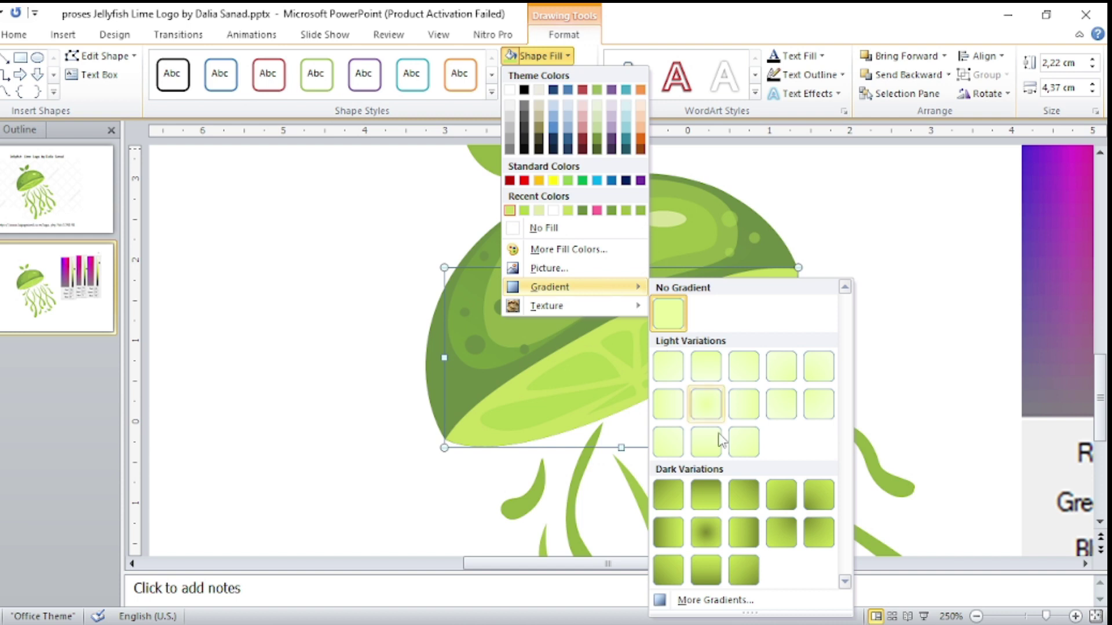
pyautogui.click(715, 600)
pyautogui.click(455, 524)
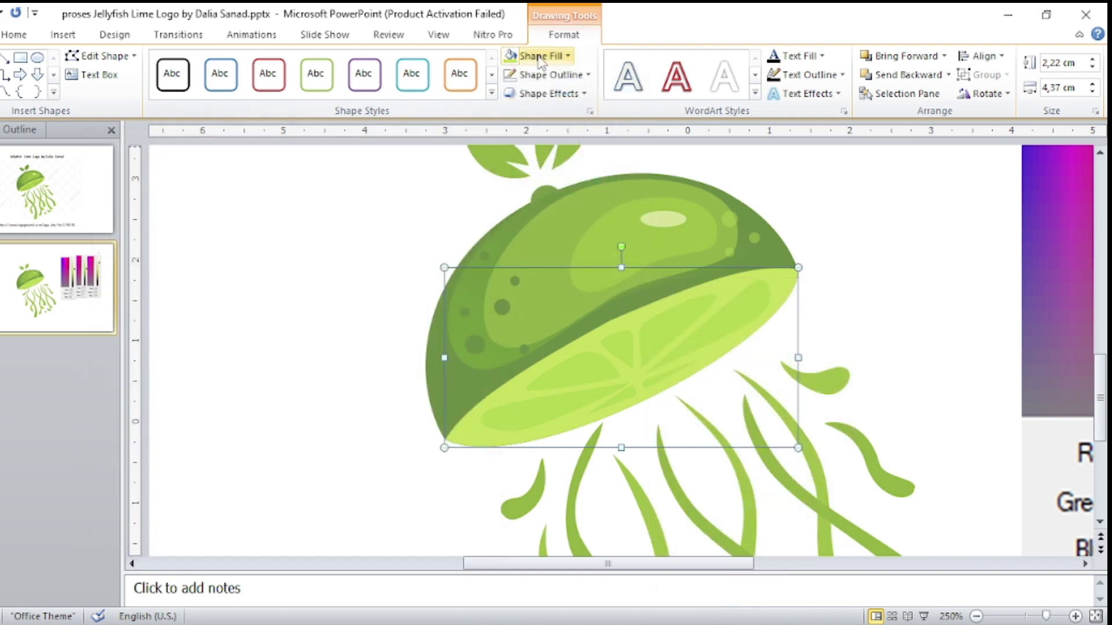
pyautogui.click(538, 56)
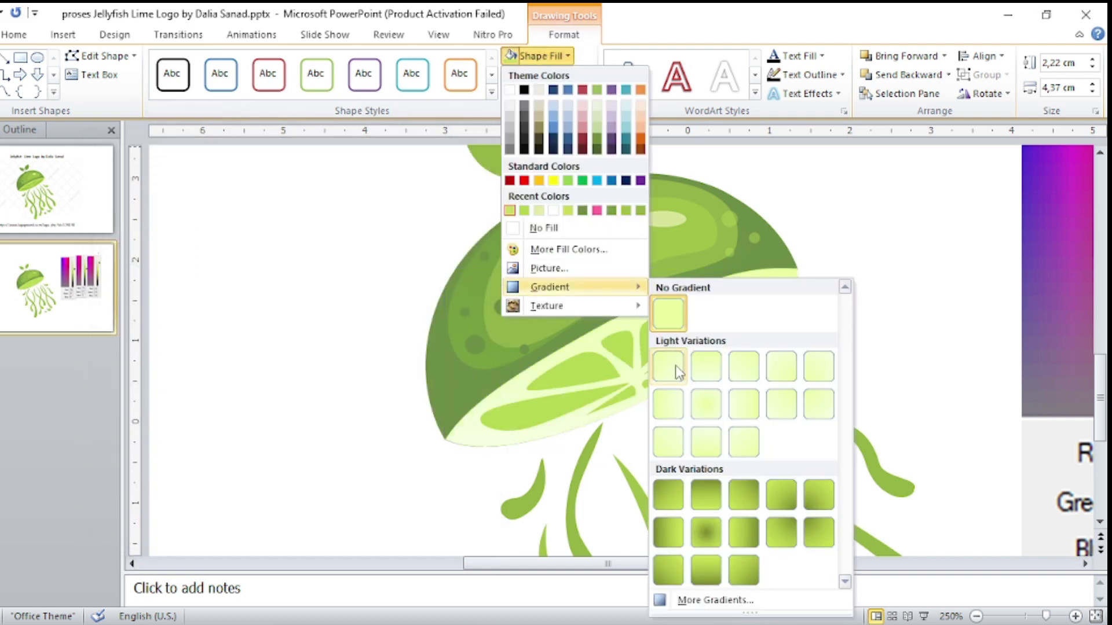
pyautogui.moveTo(550, 287)
pyautogui.click(668, 366)
pyautogui.click(538, 55)
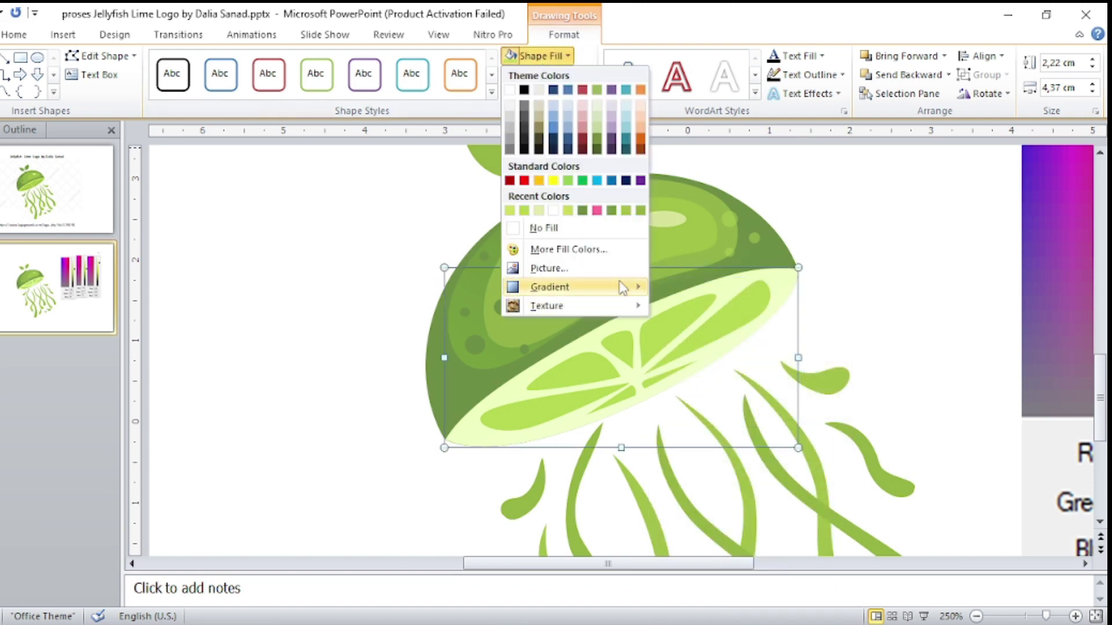
pyautogui.click(673, 473)
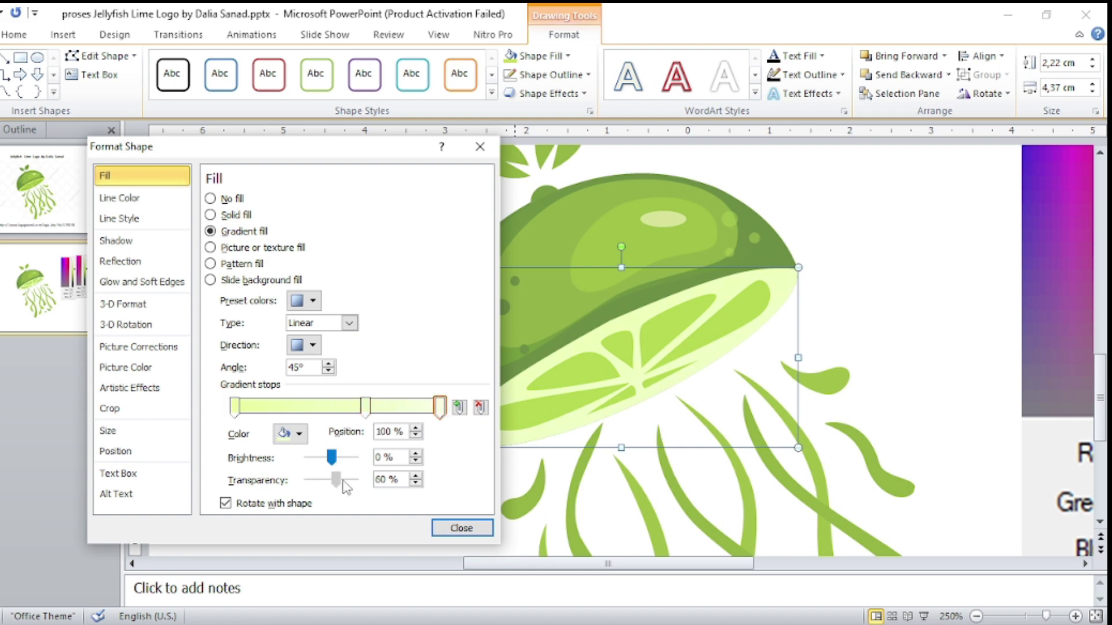
pyautogui.click(477, 530)
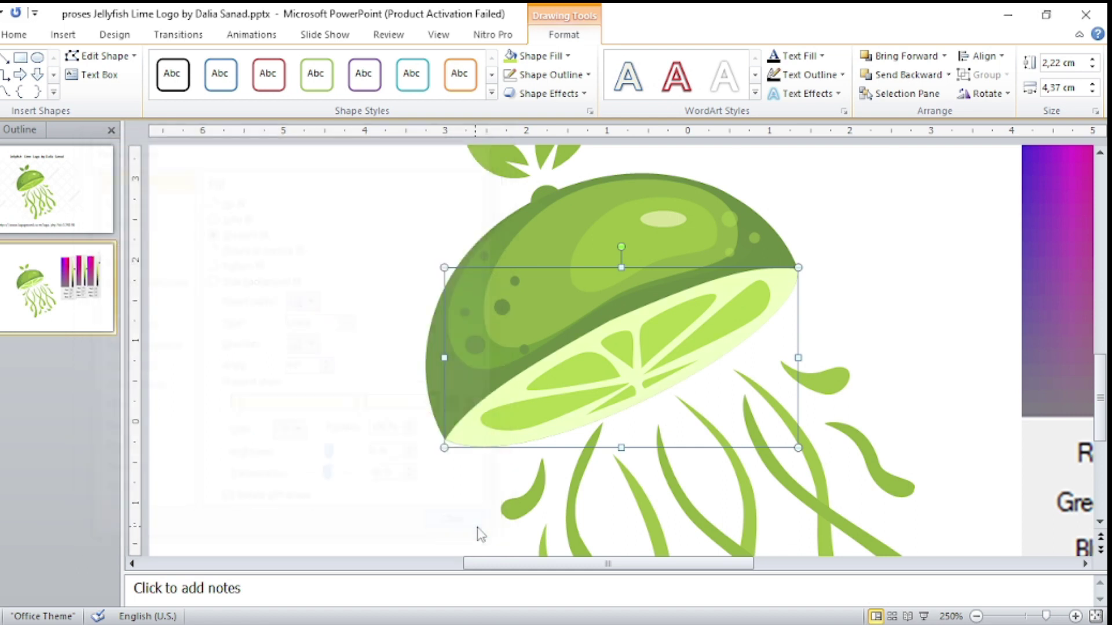
# Remove the middle gradient stop, move the first stop to 15%, make the end stop 75% transparent.
pyautogui.click(539, 56)
pyautogui.moveTo(550, 286)
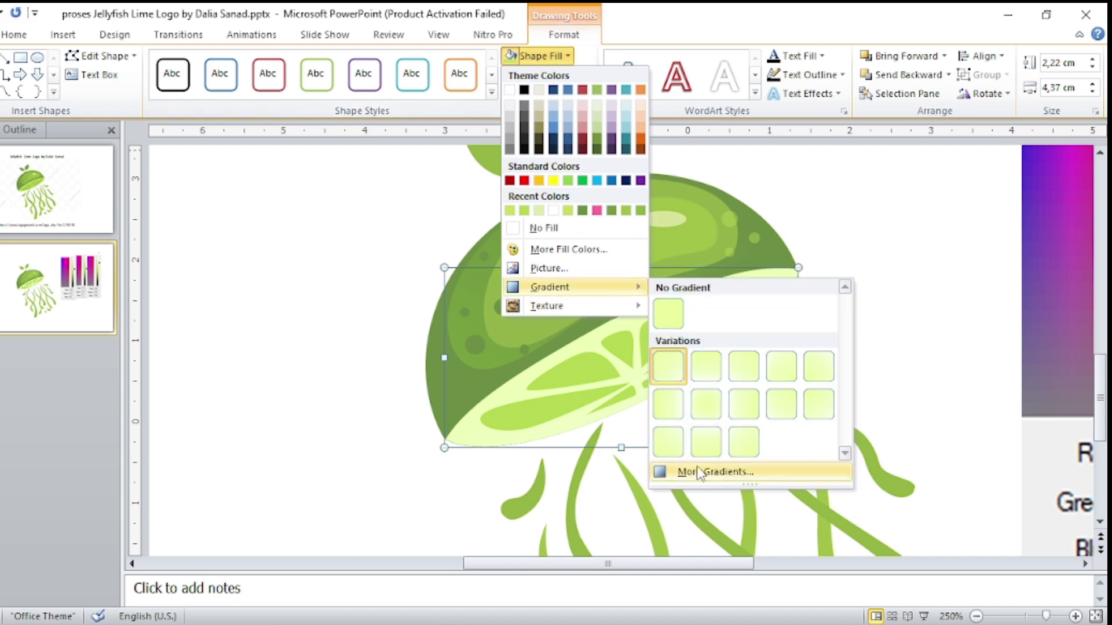
pyautogui.click(672, 473)
pyautogui.click(364, 407)
pyautogui.click(440, 407)
pyautogui.click(365, 407)
pyautogui.moveTo(312, 485)
pyautogui.mouseDown()
pyautogui.moveTo(331, 483)
pyautogui.moveTo(306, 486)
pyautogui.mouseUp()
pyautogui.click(480, 408)
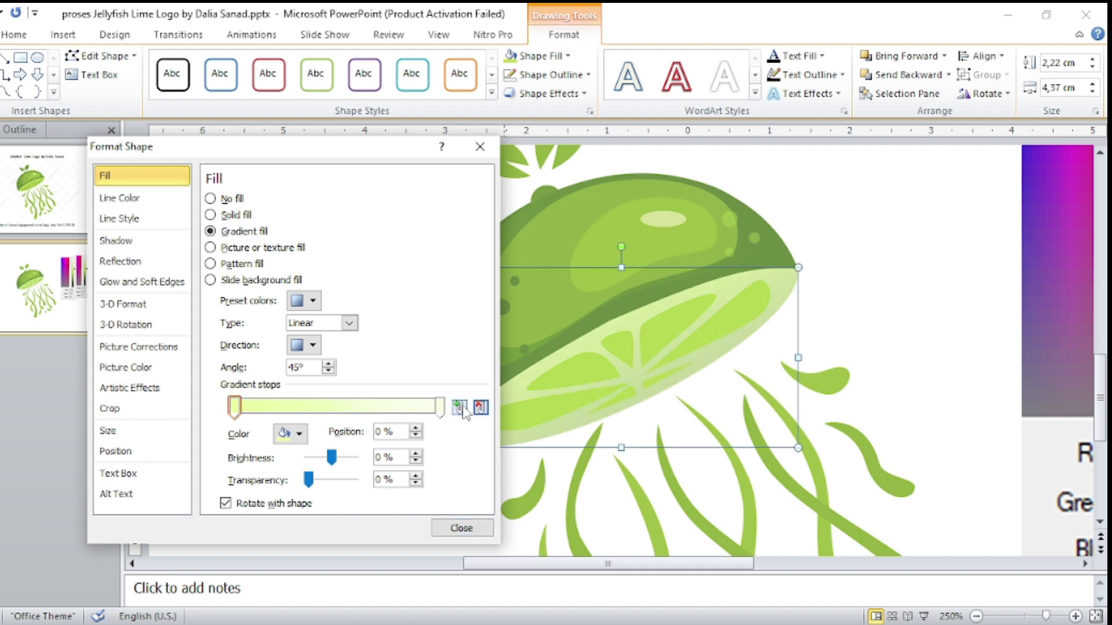
pyautogui.moveTo(237, 412); pyautogui.dragTo(269, 416)
pyautogui.click(440, 407)
pyautogui.moveTo(309, 479); pyautogui.dragTo(343, 480)
# Raise the end stop's transparency to 96% and move the middle stop near 30%.
pyautogui.click(267, 408)
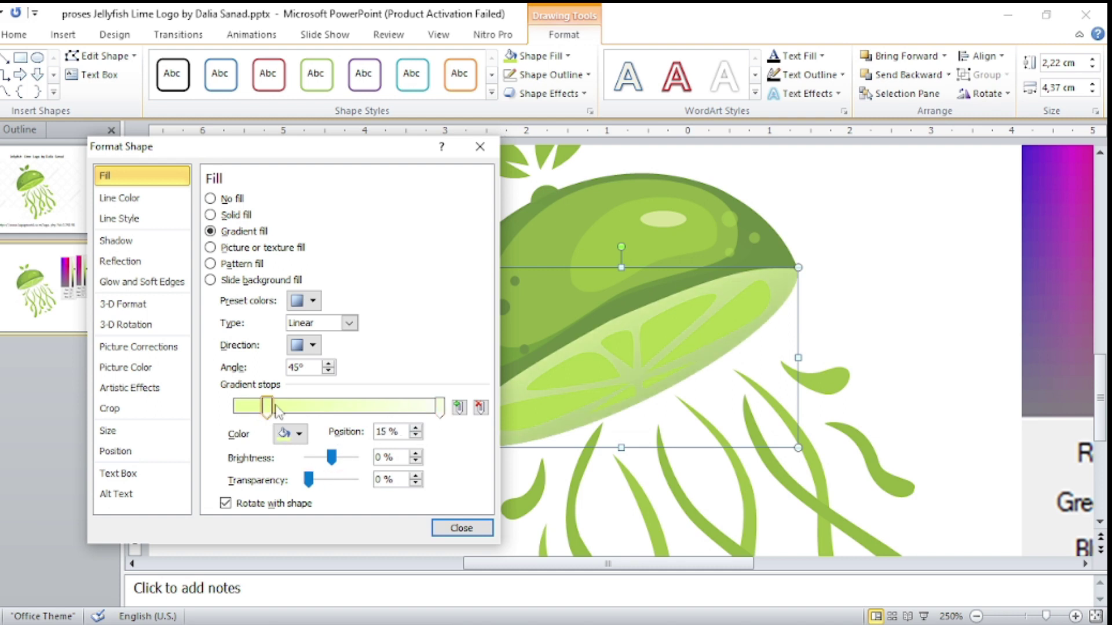
pyautogui.click(440, 407)
pyautogui.moveTo(342, 480); pyautogui.dragTo(352, 480)
pyautogui.moveTo(290, 407); pyautogui.dragTo(298, 407)
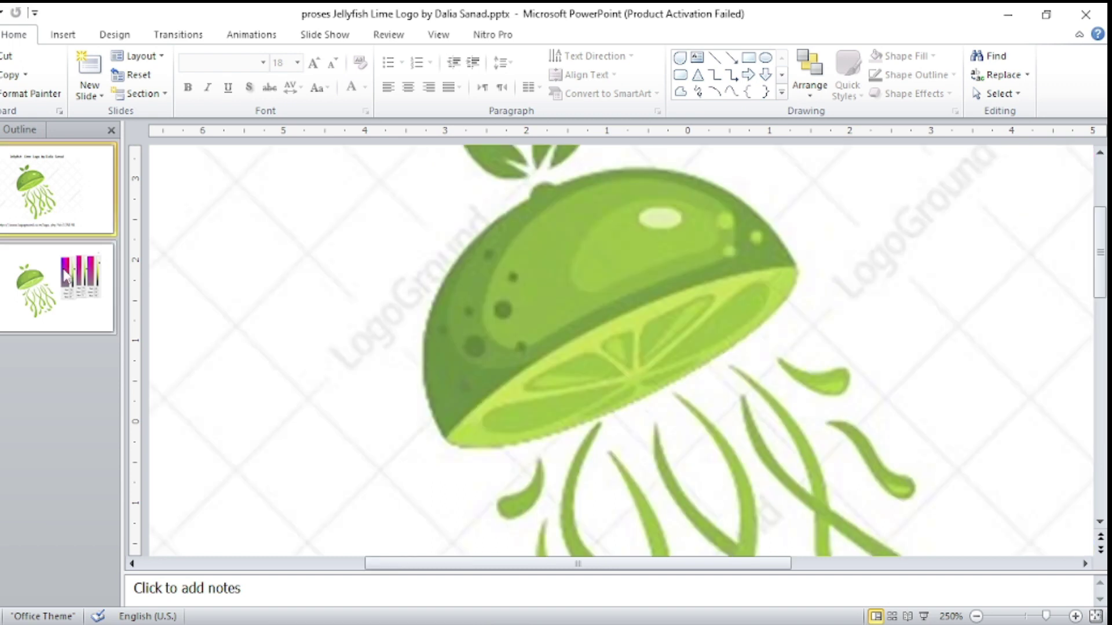
pyautogui.click(67, 277)
# Show slide 1's reference jellyfish logo for comparison.
pyautogui.click(574, 355)
pyautogui.click(564, 34)
pyautogui.click(538, 56)
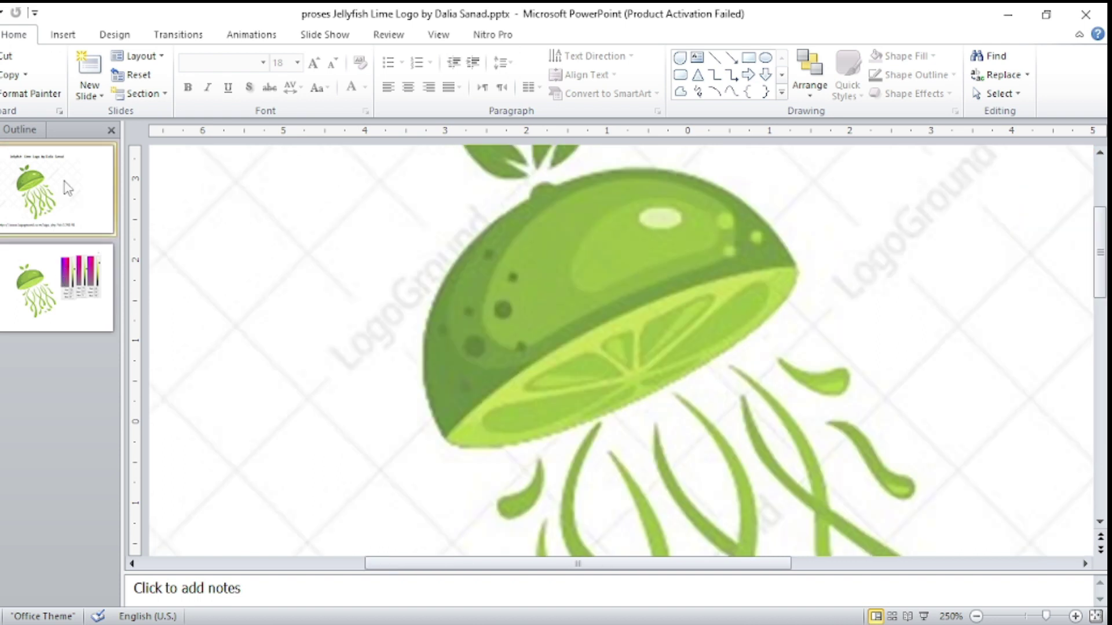
# In Paint, sample the jellyfish's lime and display its RGB values (156, 194, 63).
pyautogui.hotkey('alt', 'Tab')
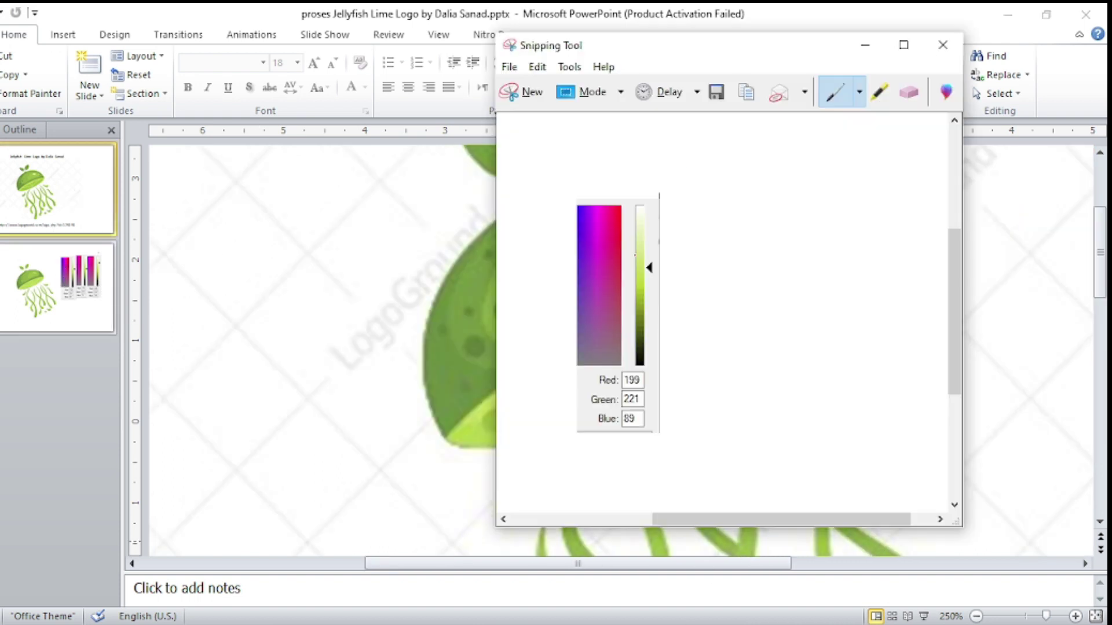
pyautogui.hotkey('alt', 'Tab')
pyautogui.press('Return')
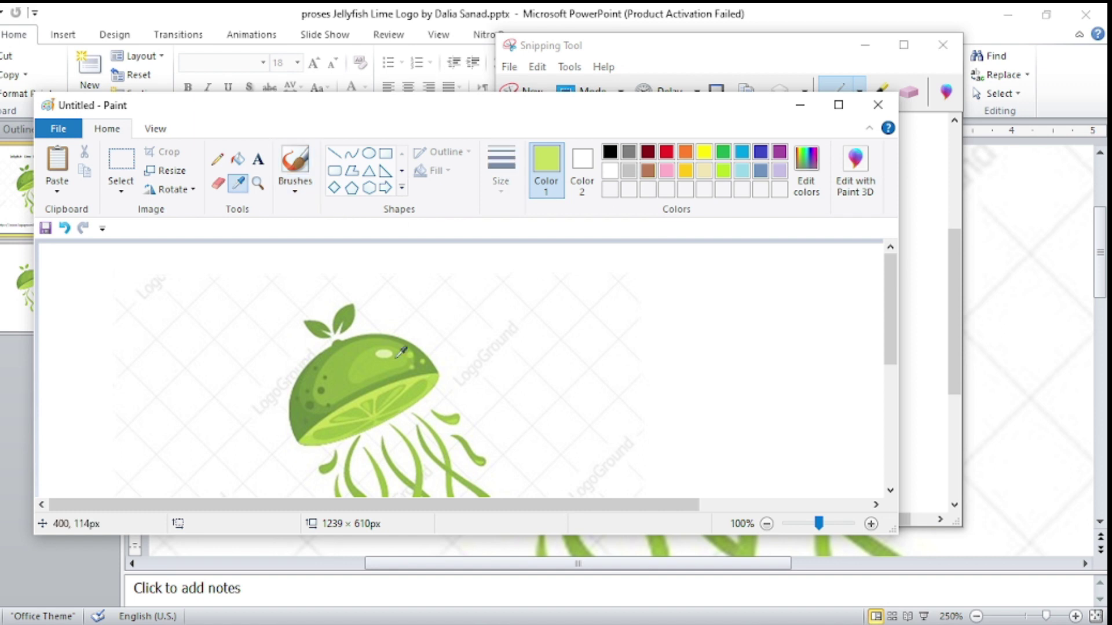
pyautogui.click(364, 405)
pyautogui.click(806, 168)
pyautogui.hotkey('alt', 'Tab')
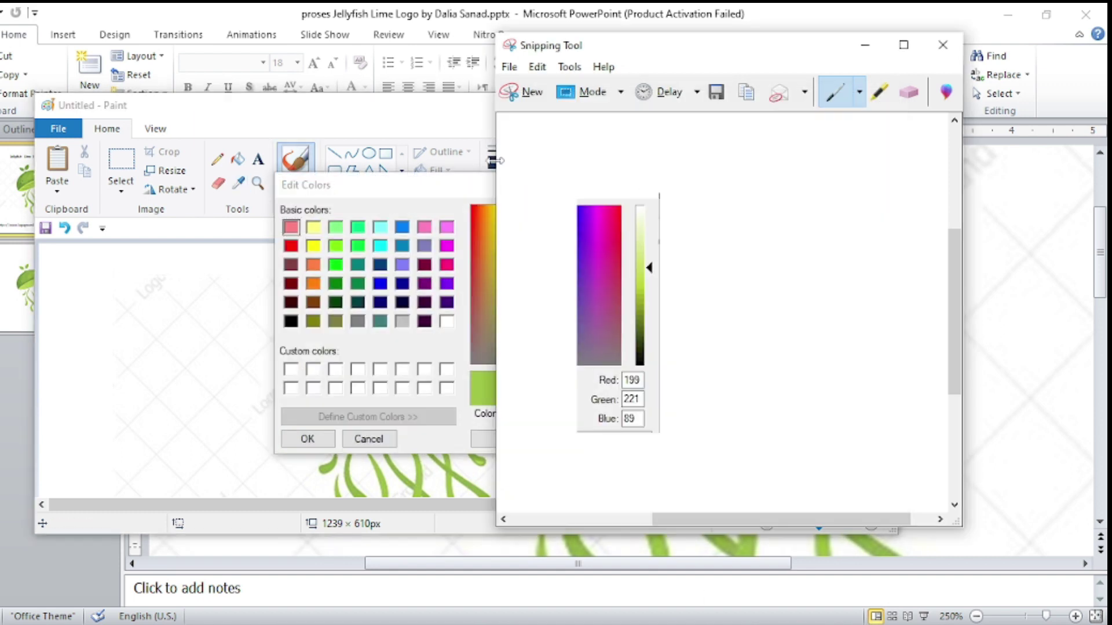
pyautogui.click(547, 180)
# Snip the Red, Green, Blue values and paste the capture onto the PowerPoint slide.
pyautogui.press('ctrl+Print')
pyautogui.moveTo(582, 194); pyautogui.dragTo(665, 445)
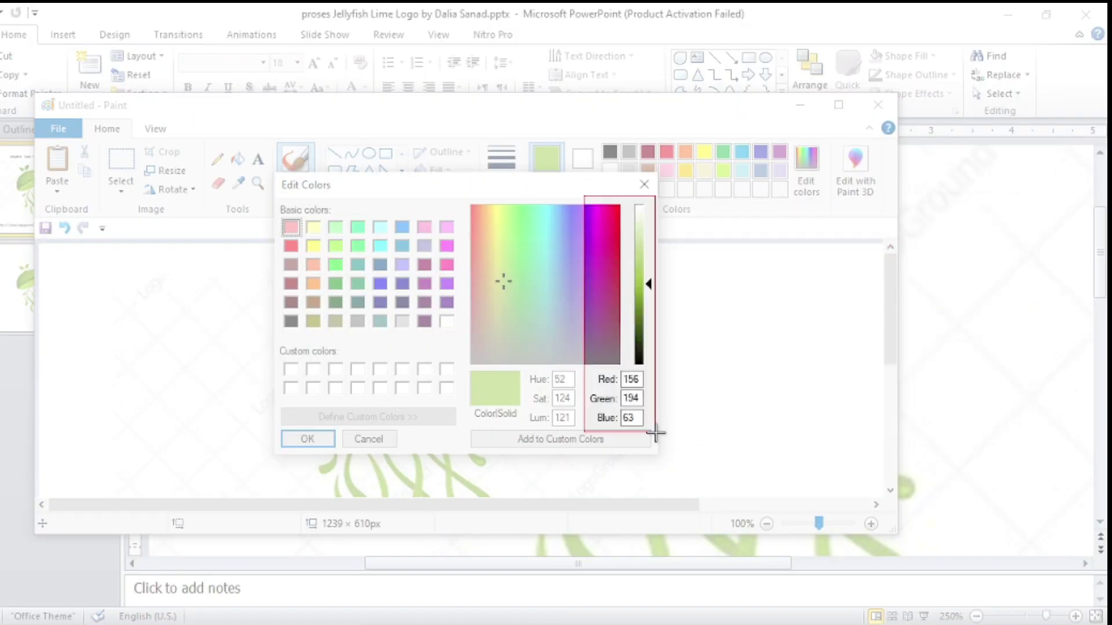
pyautogui.click(754, 97)
pyautogui.hotkey('alt', 'Tab')
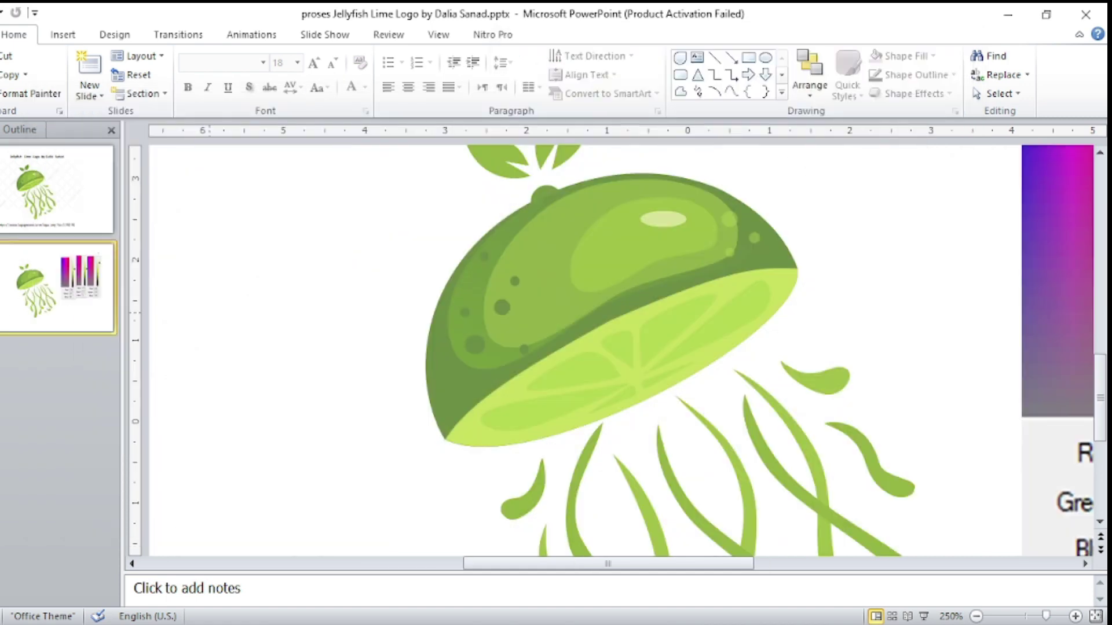
pyautogui.hotkey('ctrl', 'v')
# Move the pasted colour-value capture to the left of the jellyfish.
pyautogui.moveTo(609, 450); pyautogui.dragTo(287, 450)
pyautogui.scroll(-5, 724, 472)
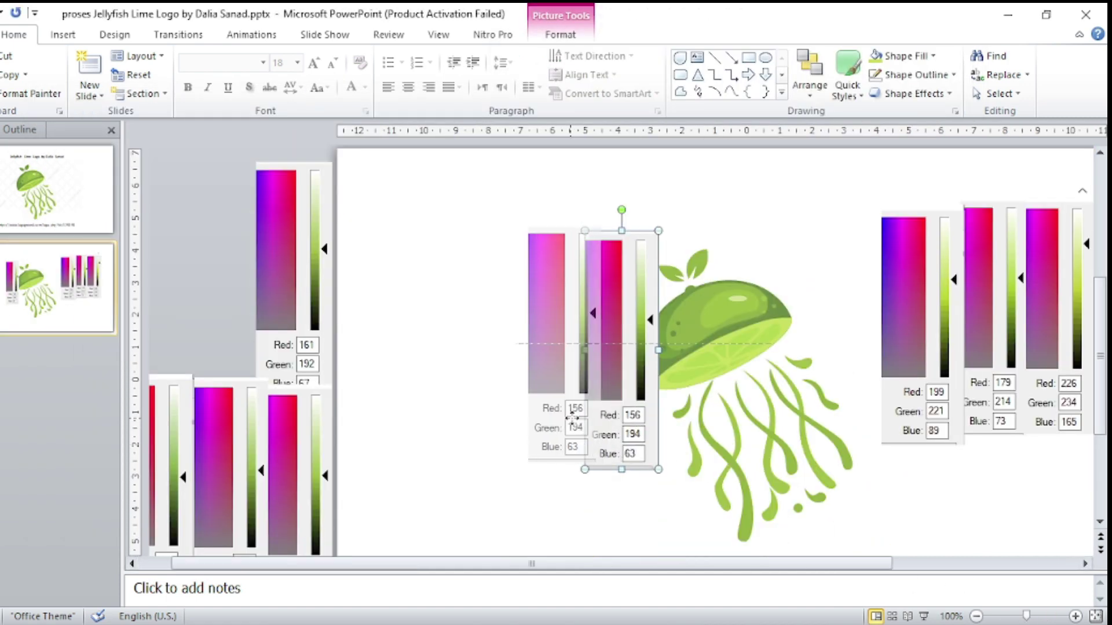
pyautogui.moveTo(629, 428); pyautogui.dragTo(574, 429)
pyautogui.click(702, 364)
# Give the selected slice segments a custom lime fill from the sampled 156/194 values.
pyautogui.keyDown('shift'); pyautogui.click(708, 366); pyautogui.keyUp('shift')
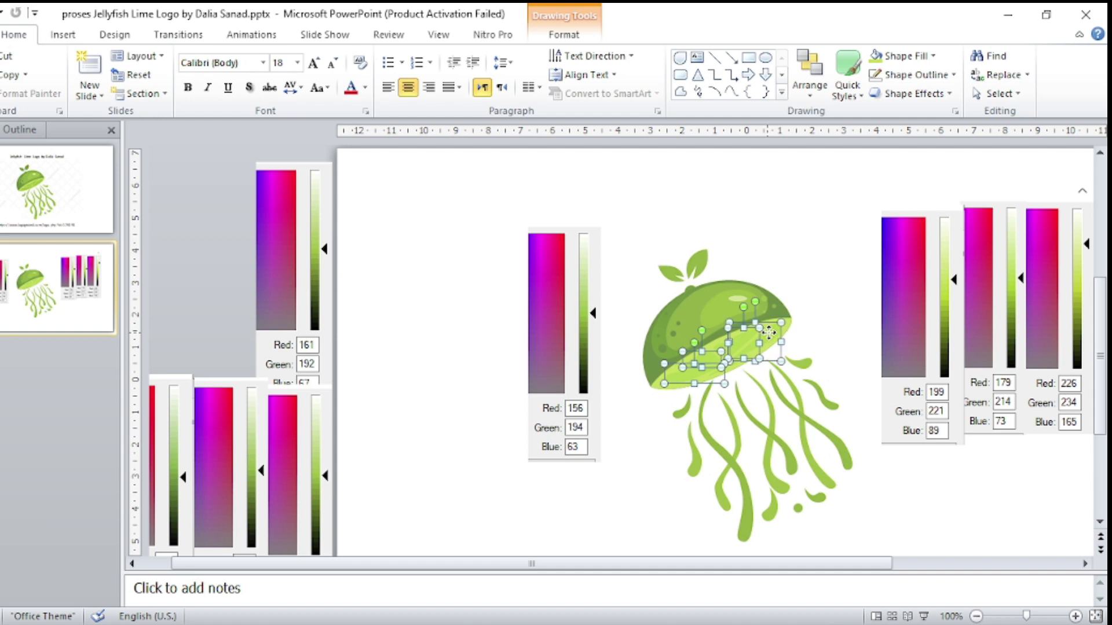
pyautogui.click(564, 34)
pyautogui.click(553, 56)
pyautogui.click(536, 251)
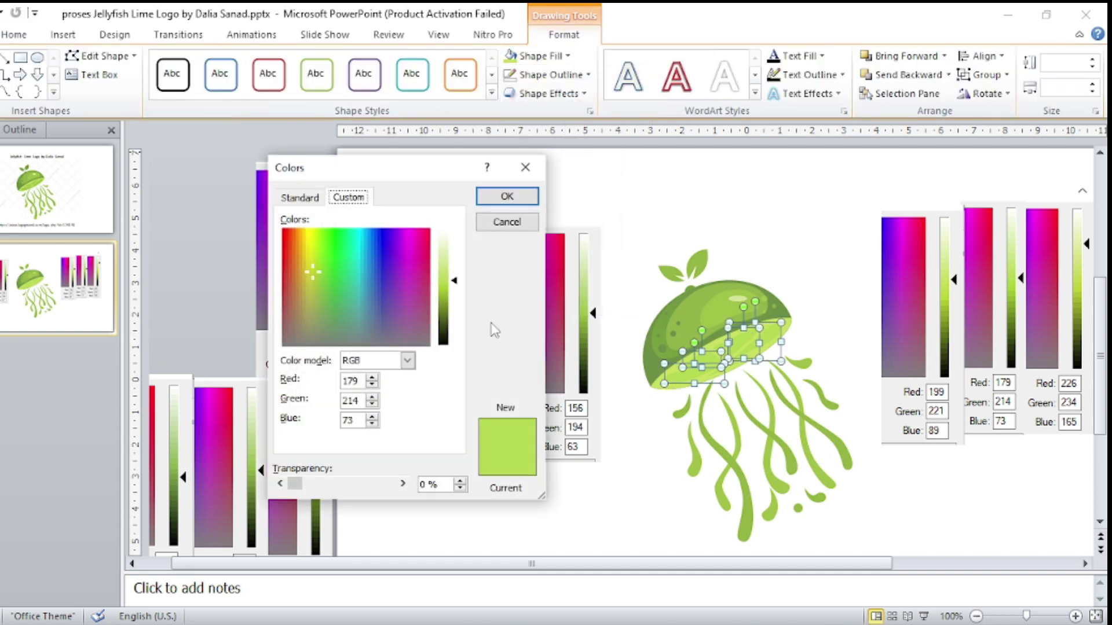
pyautogui.write('156')
pyautogui.press('Tab')
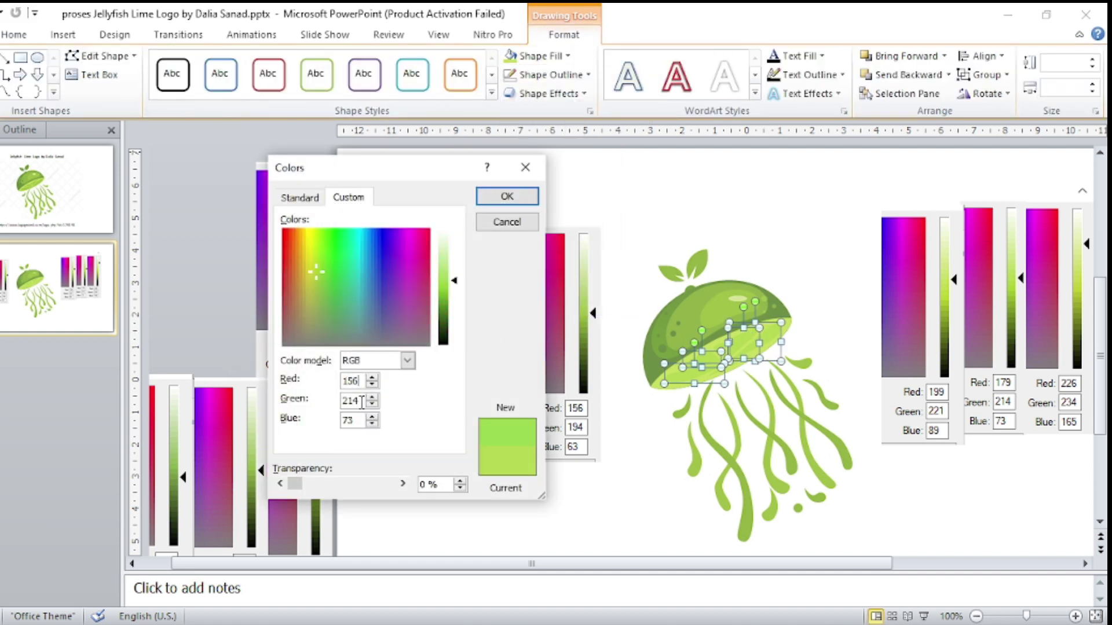
pyautogui.write('1463')
pyautogui.click(507, 196)
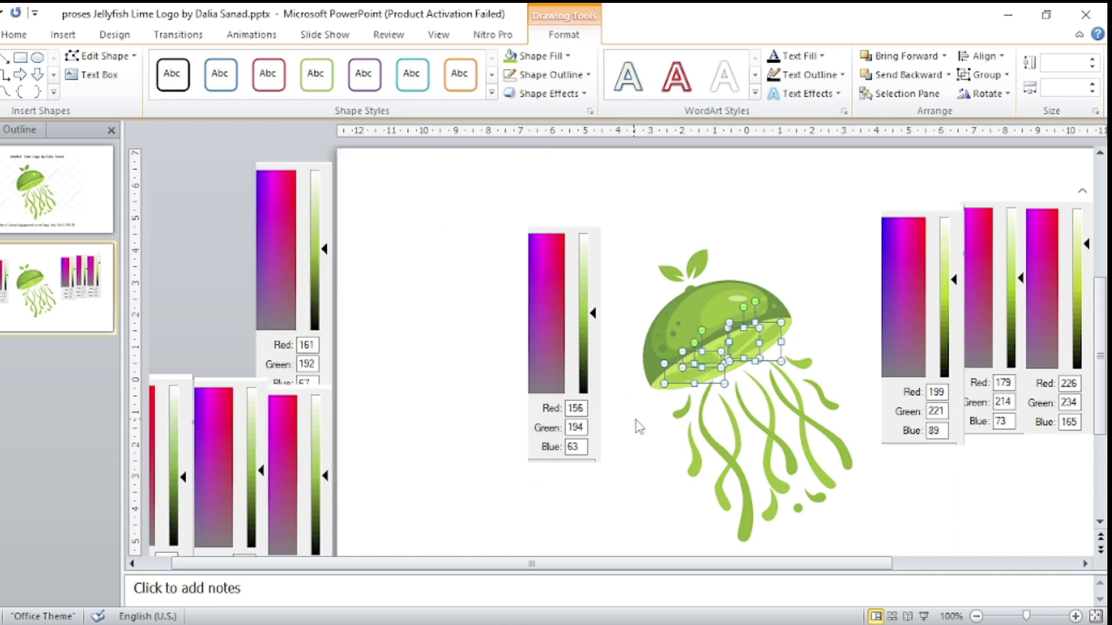
pyautogui.click(639, 427)
pyautogui.click(1049, 616)
# Multi-select the slice segments on the lime head and check their fill colour options.
pyautogui.click(549, 269)
pyautogui.keyDown('shift'); pyautogui.click(576, 301); pyautogui.keyUp('shift')
pyautogui.keyDown('shift'); pyautogui.click(565, 318); pyautogui.keyUp('shift')
pyautogui.click(564, 34)
pyautogui.click(567, 56)
pyautogui.click(566, 55)
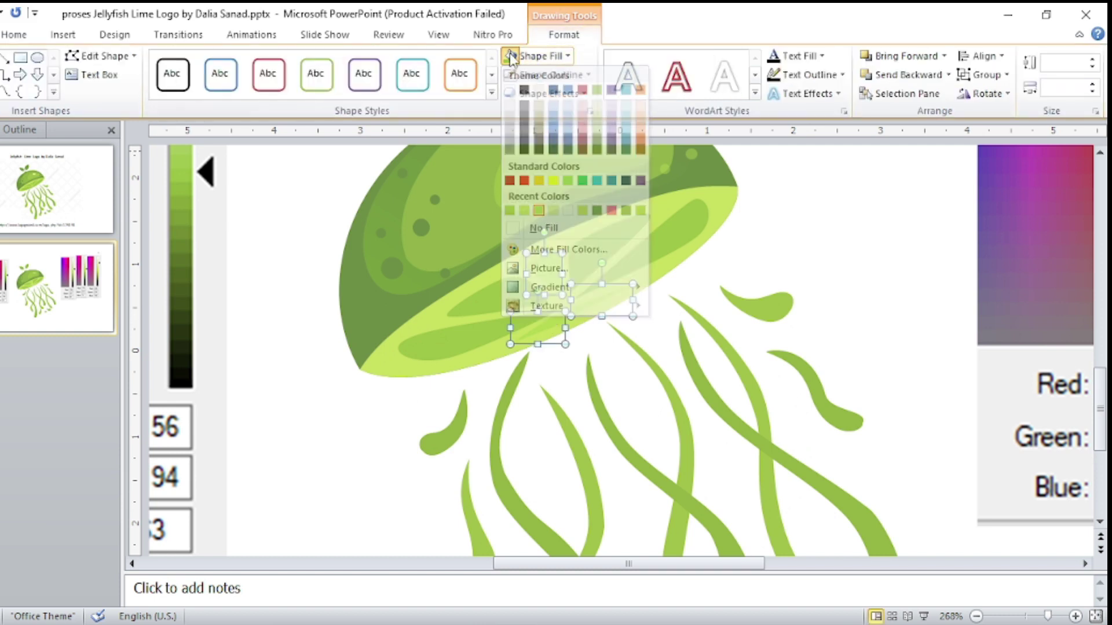
pyautogui.keyDown('shift'); pyautogui.click(495, 300); pyautogui.keyUp('shift')
pyautogui.keyDown('shift'); pyautogui.click(488, 336); pyautogui.keyUp('shift')
pyautogui.keyDown('shift'); pyautogui.click(608, 254); pyautogui.keyUp('shift')
pyautogui.keyDown('shift'); pyautogui.click(670, 243); pyautogui.keyUp('shift')
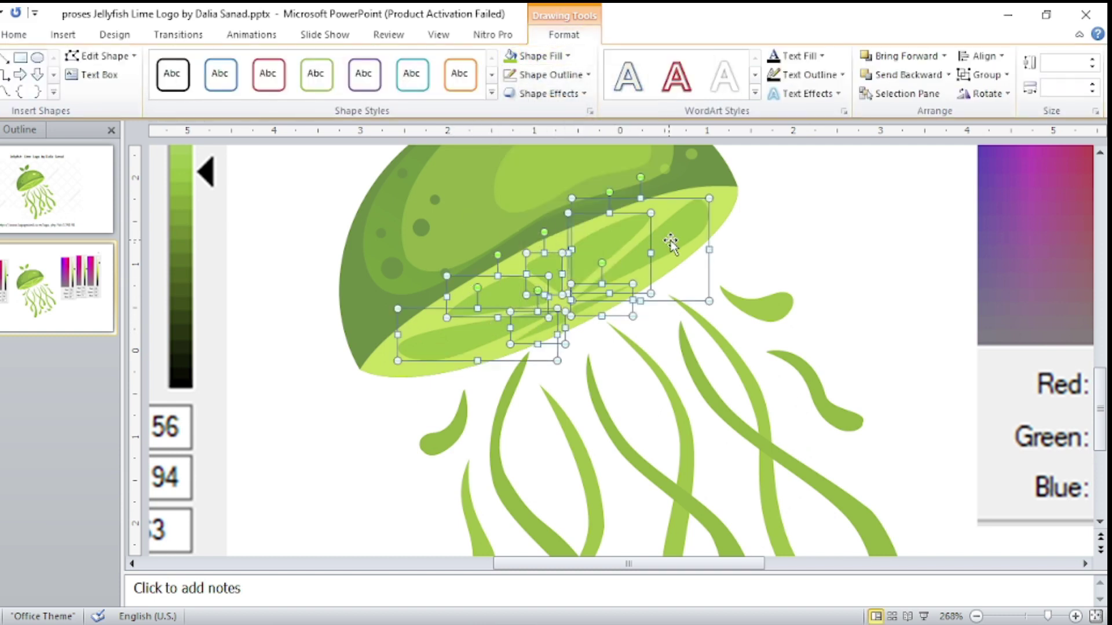
pyautogui.click(79, 283)
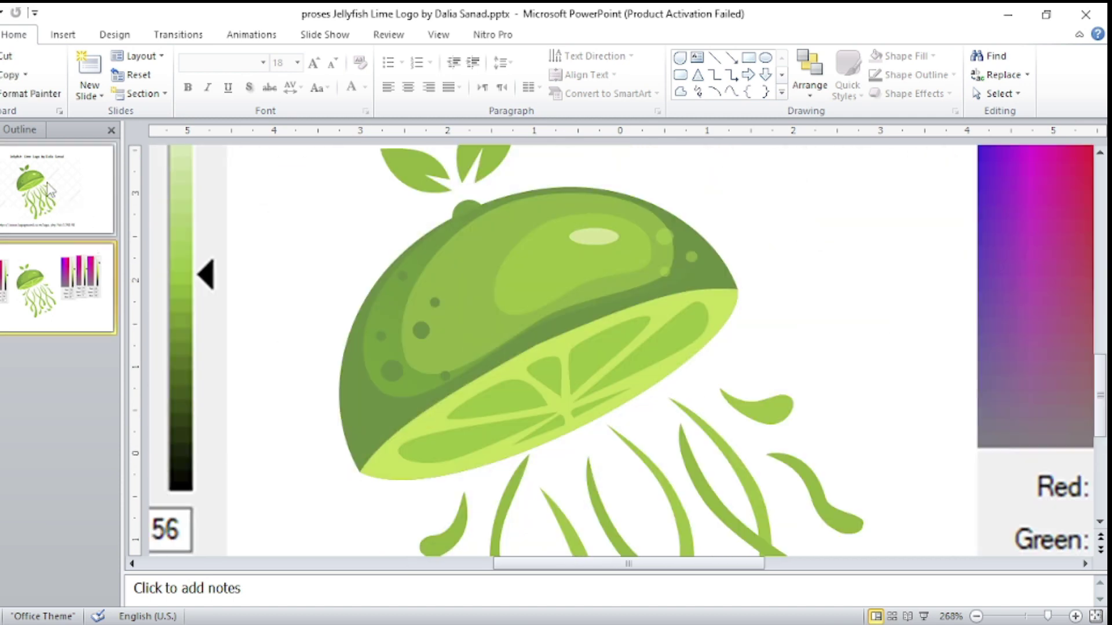
# Select the leaves above the head and then the whole lime head group.
pyautogui.click(417, 191)
pyautogui.click(463, 243)
pyautogui.click(564, 34)
pyautogui.click(568, 56)
pyautogui.click(451, 190)
pyautogui.click(537, 55)
pyautogui.press('Escape')
pyautogui.press('Escape')
pyautogui.scroll(2, 414, 310)
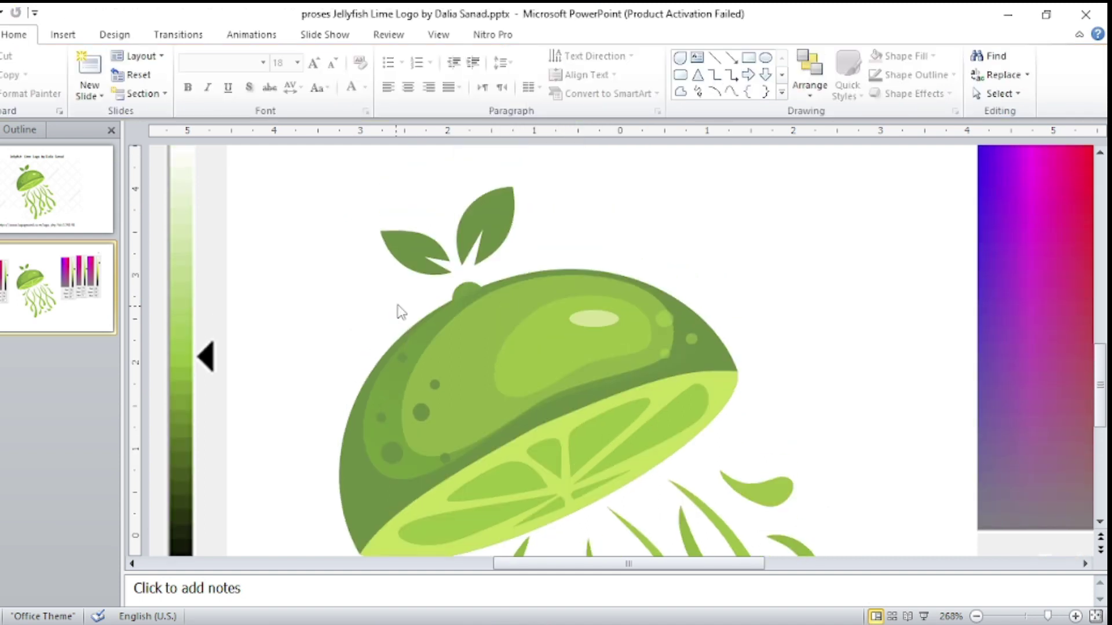
pyautogui.click(417, 272)
pyautogui.keyDown('shift'); pyautogui.click(486, 243); pyautogui.keyUp('shift')
pyautogui.click(371, 503)
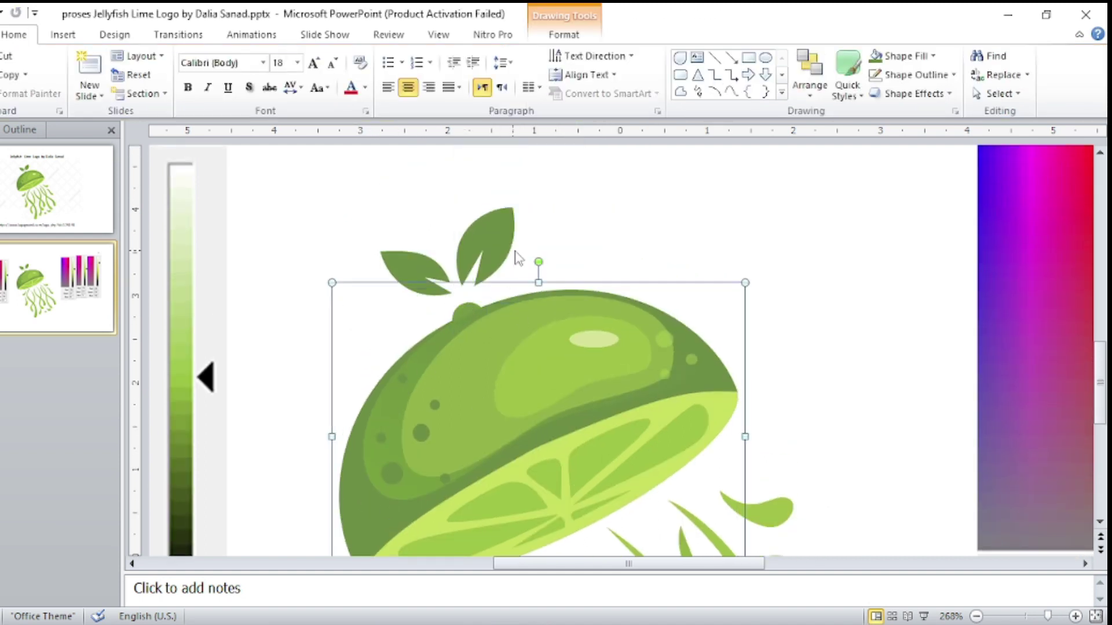
# Inspect the shapes inside the head, the highlight drop, and a tentacle's edit points.
pyautogui.scroll(-2, 450, 284)
pyautogui.click(496, 243)
pyautogui.click(591, 214)
pyautogui.click(594, 196)
pyautogui.scroll(1, 599, 422)
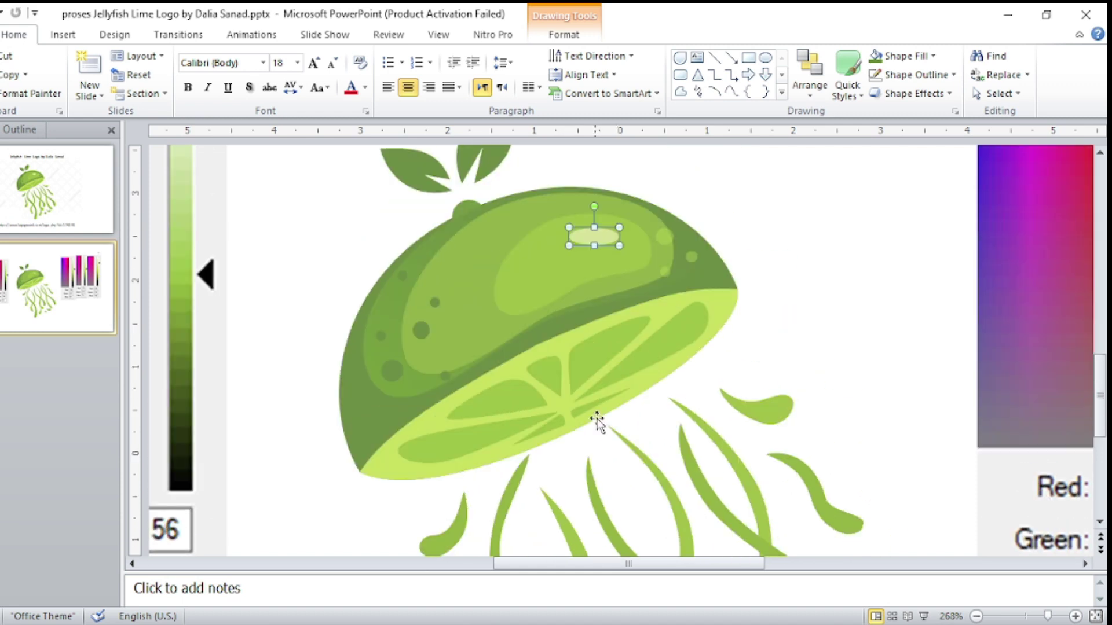
pyautogui.scroll(-1, 519, 399)
pyautogui.click(518, 398)
pyautogui.doubleClick(518, 398)
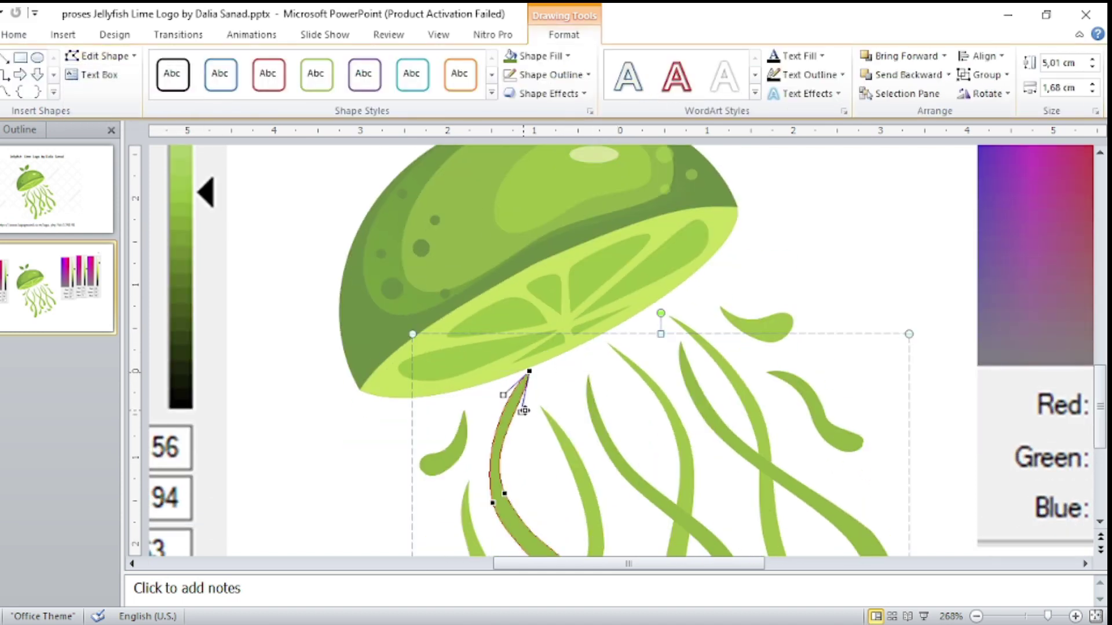
pyautogui.click(394, 434)
pyautogui.scroll(-5, 509, 397)
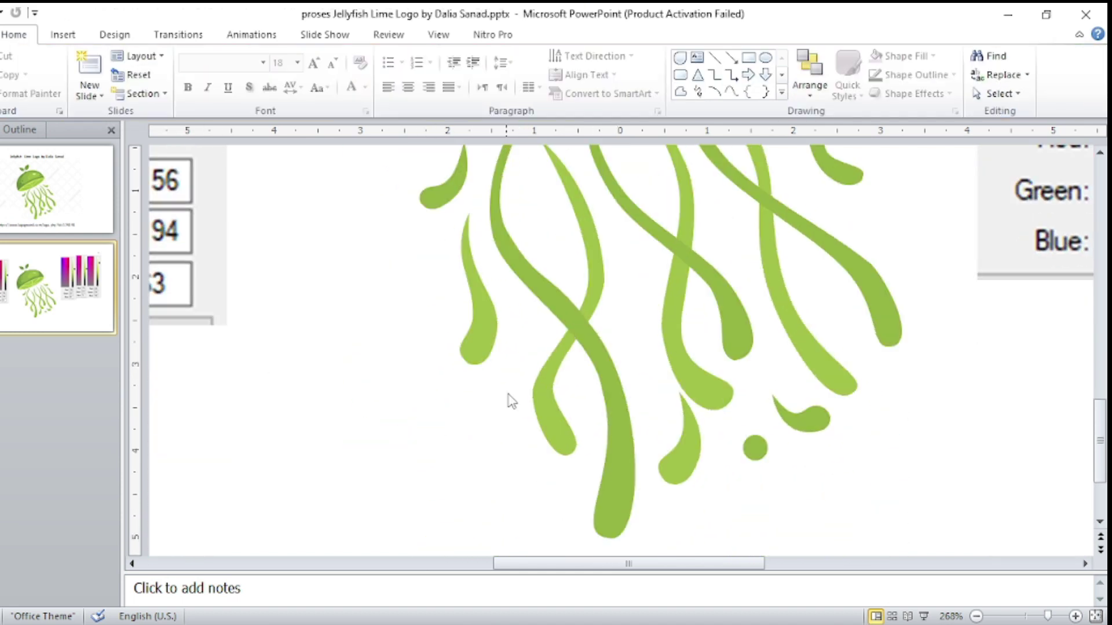
pyautogui.scroll(3, 509, 397)
# On reference slide 1, select the slice shape over the raster logo.
pyautogui.click(69, 208)
pyautogui.scroll(-1, 488, 411)
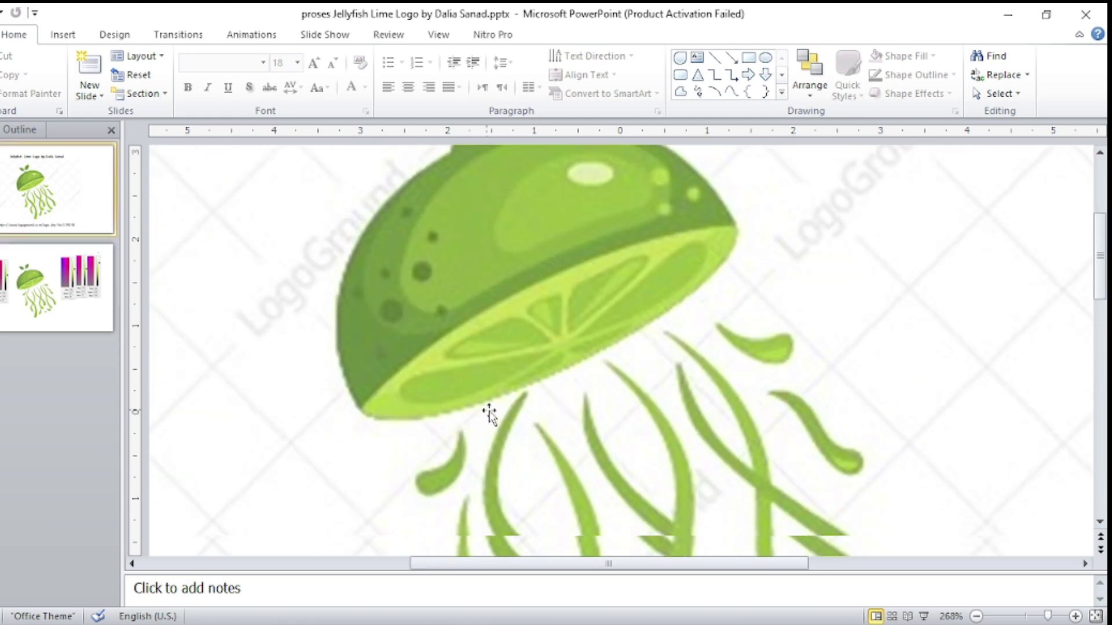
pyautogui.scroll(-3, 398, 408)
pyautogui.click(397, 408)
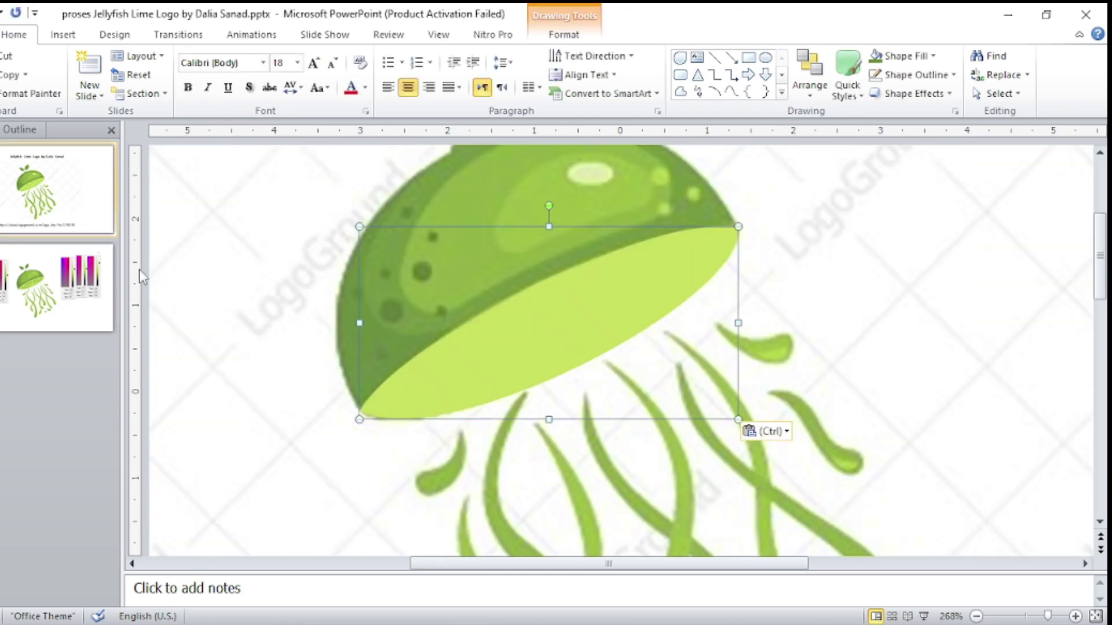
# Give the slice shape a red outline.
pyautogui.click(564, 34)
pyautogui.click(534, 56)
pyautogui.click(583, 74)
pyautogui.click(524, 197)
# Edit the slice shape's points so its lower curve follows the lime's cut face.
pyautogui.click(105, 56)
pyautogui.click(110, 96)
pyautogui.moveTo(551, 316); pyautogui.dragTo(573, 321)
pyautogui.click(737, 227)
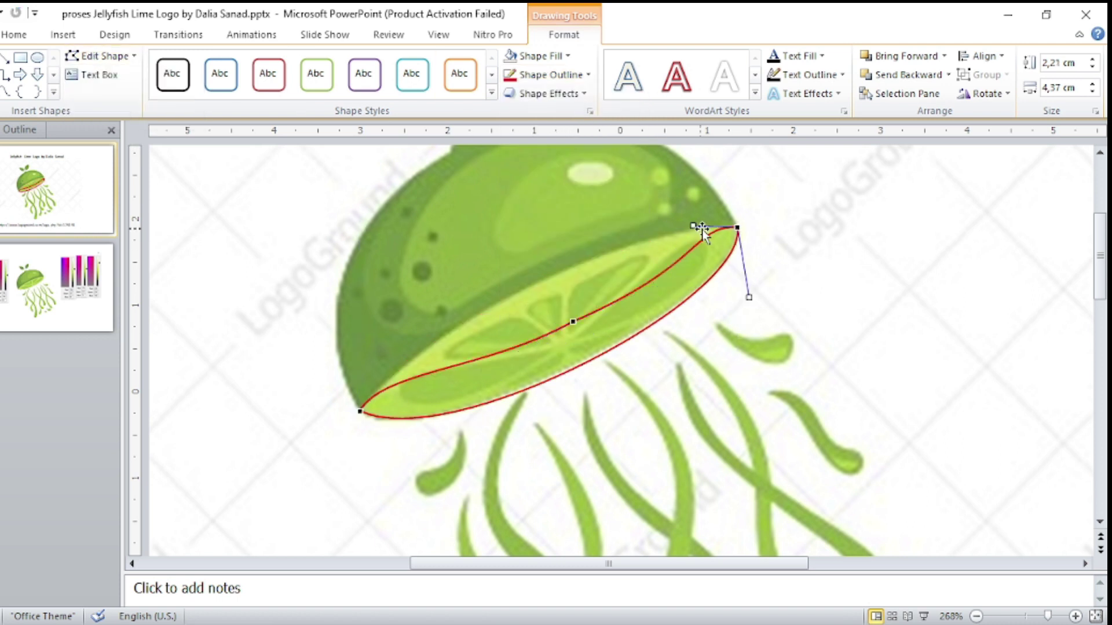
pyautogui.click(571, 323)
pyautogui.moveTo(677, 253); pyautogui.dragTo(693, 262)
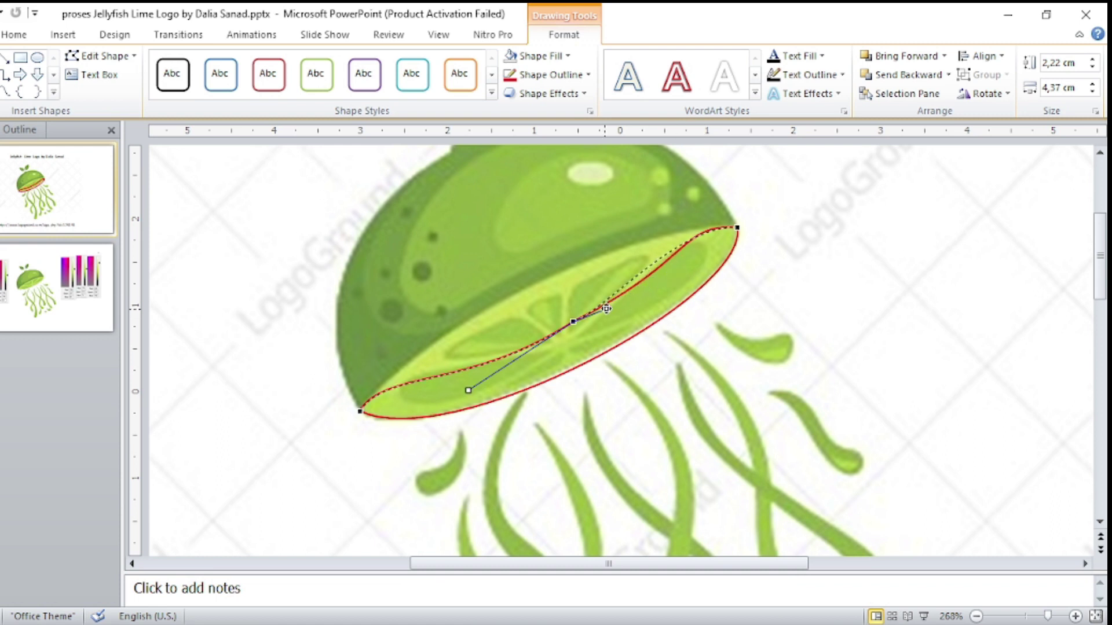
pyautogui.moveTo(607, 302); pyautogui.dragTo(644, 283)
pyautogui.moveTo(573, 322); pyautogui.dragTo(565, 346)
pyautogui.moveTo(454, 412); pyautogui.dragTo(456, 396)
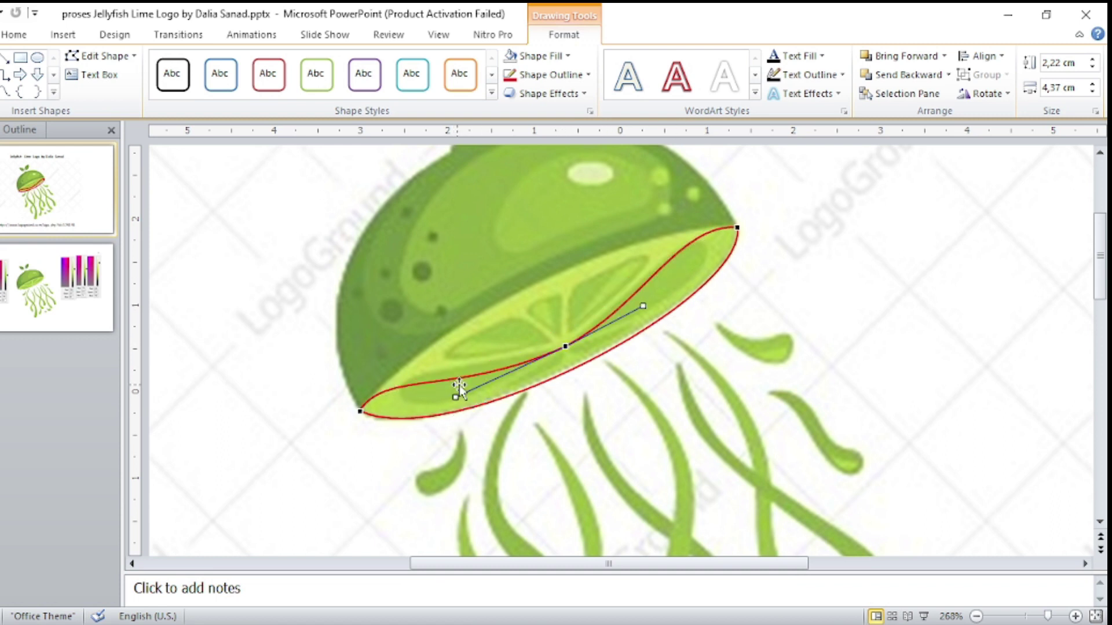
# Cut the reshaped slice shape and paste it onto slide 2's jellyfish.
pyautogui.hotkey('ctrl', 'x')
pyautogui.hotkey('ctrl', 'v')
pyautogui.click(810, 72)
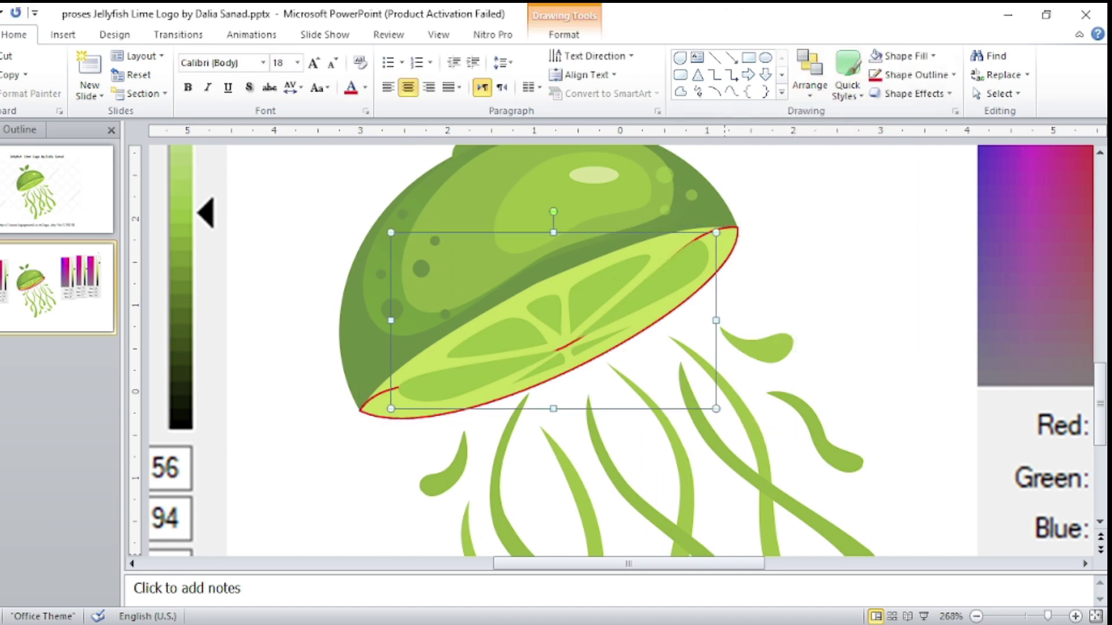
pyautogui.hotkey('alt', 'Tab')
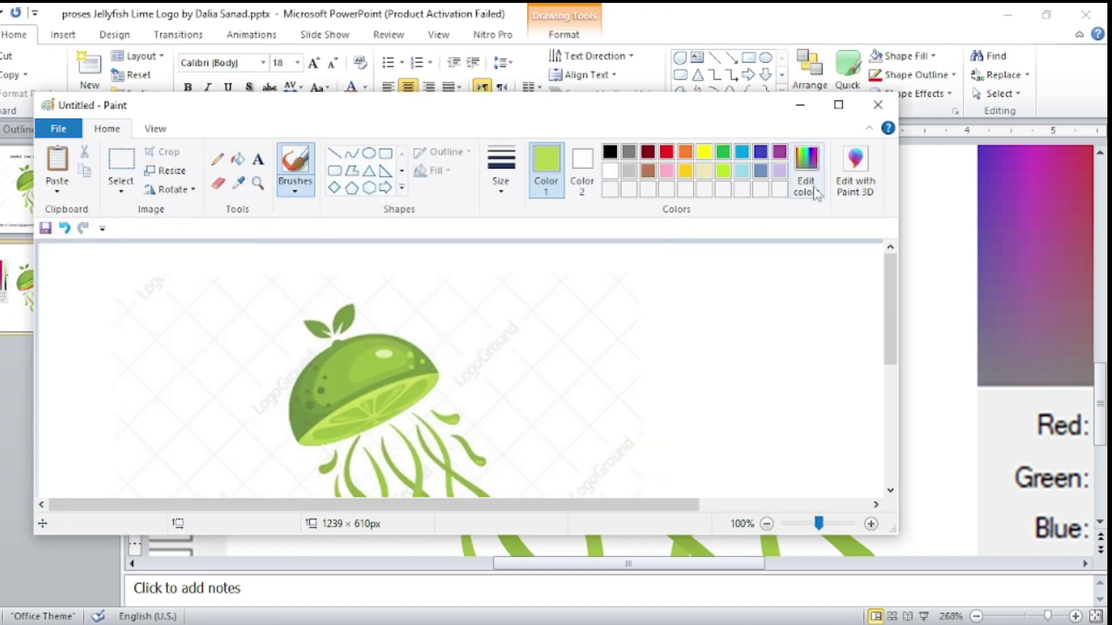
# Paste the RGB values picture and place it at the slide's left.
pyautogui.click(807, 174)
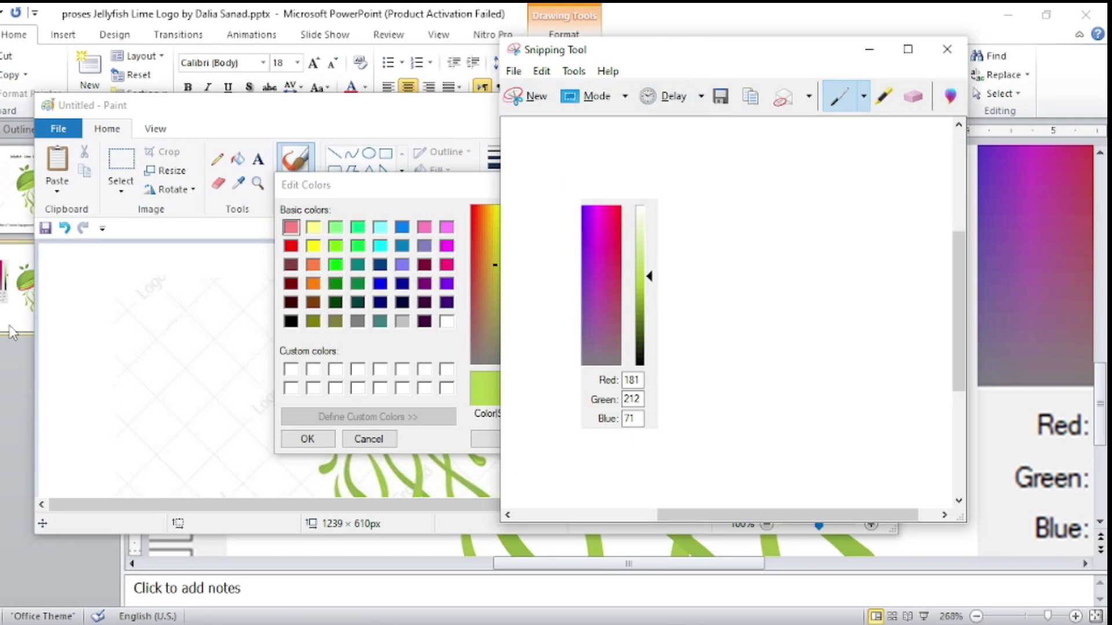
pyautogui.click(12, 333)
pyautogui.hotkey('ctrl', 'v')
pyautogui.moveTo(587, 371); pyautogui.dragTo(161, 434)
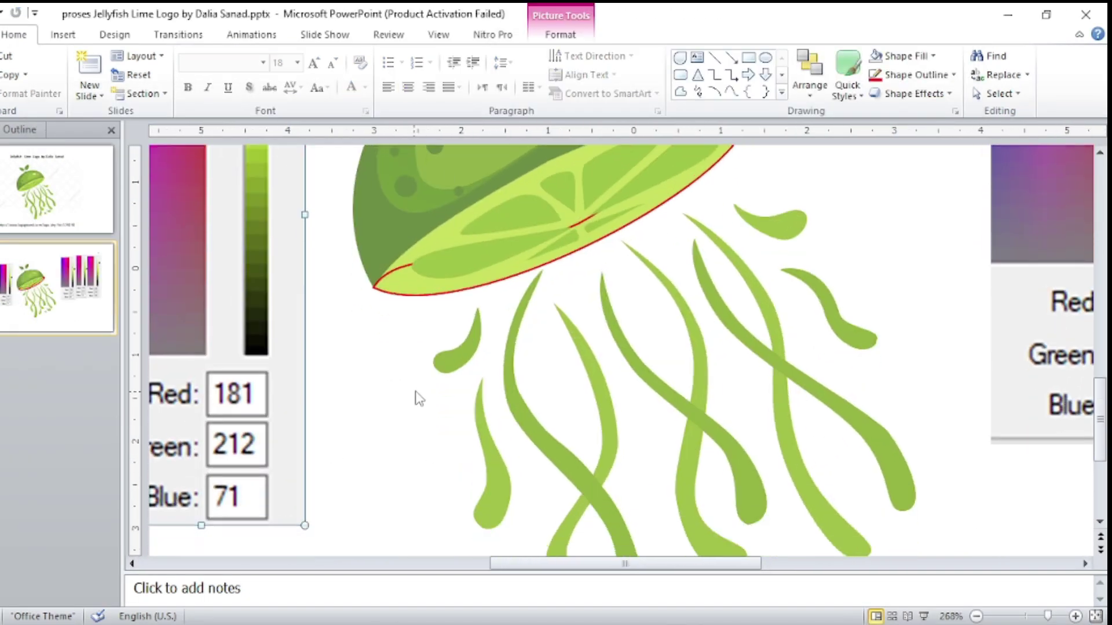
# Fill the slice shape with custom lime RGB 181, 212, 71.
pyautogui.click(440, 277)
pyautogui.click(560, 34)
pyautogui.click(539, 56)
pyautogui.click(571, 248)
pyautogui.click(348, 198)
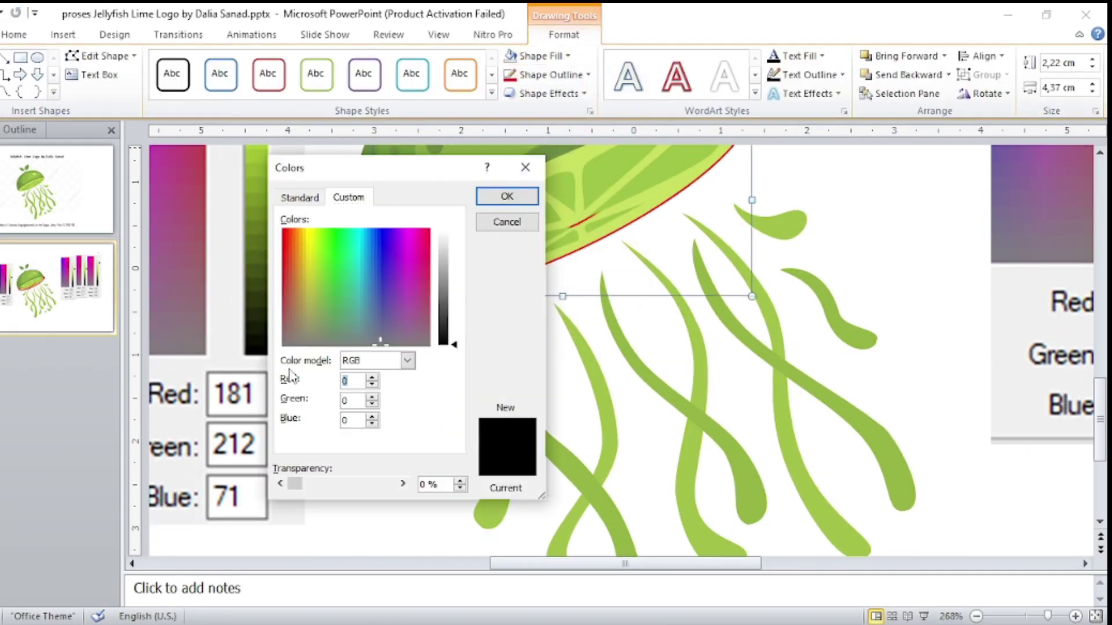
pyautogui.write('1812')
pyautogui.press('Tab')
pyautogui.write('71')
pyautogui.click(507, 197)
# Remove the slice shape's red outline.
pyautogui.click(551, 74)
pyautogui.click(541, 243)
pyautogui.scroll(2, 421, 335)
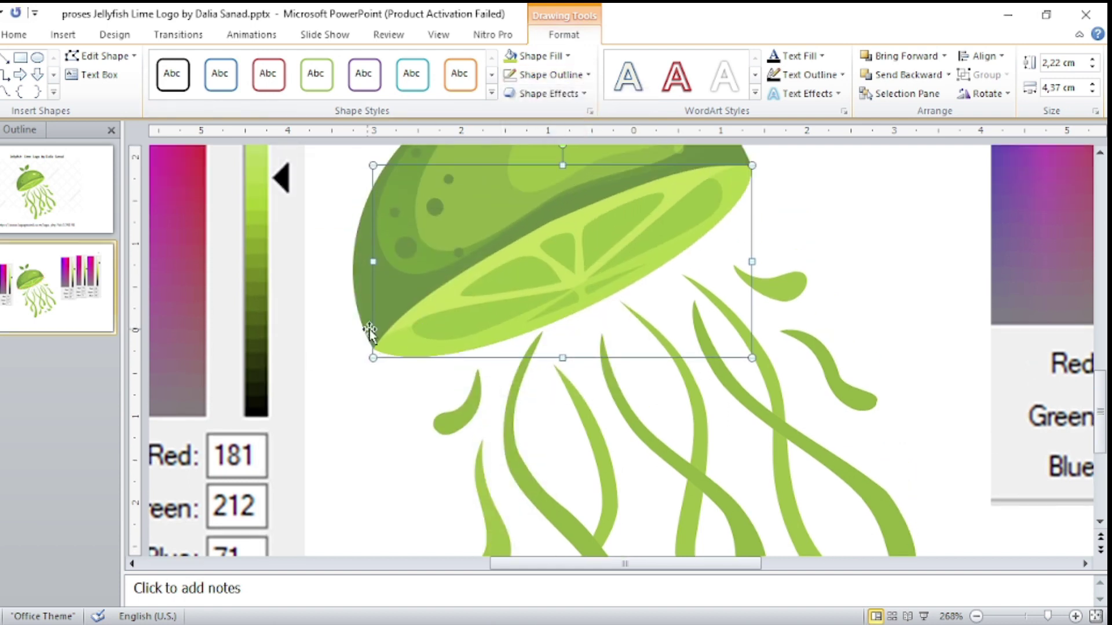
pyautogui.click(541, 56)
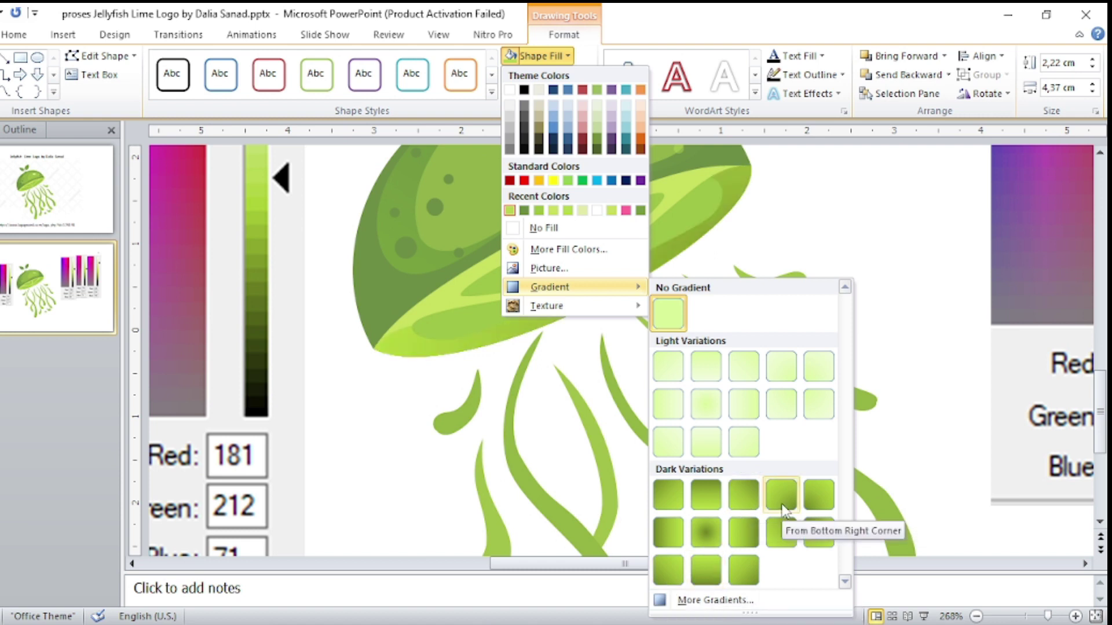
pyautogui.press('Escape')
pyautogui.press('Escape')
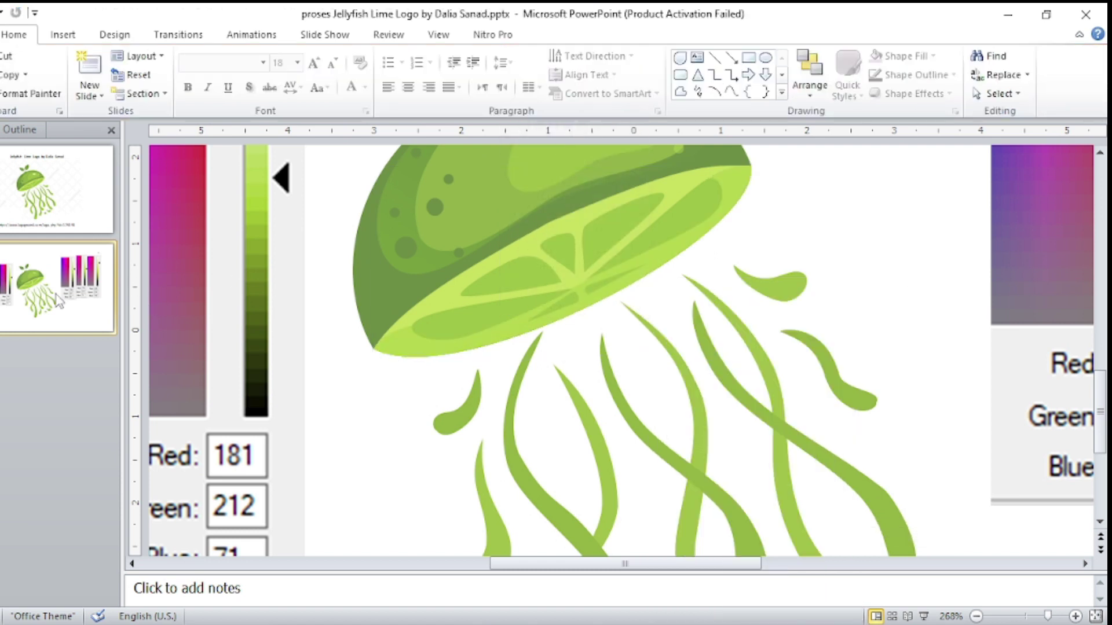
# On slide 1, trace a lime segment over the slice face with Freeform.
pyautogui.click(47, 174)
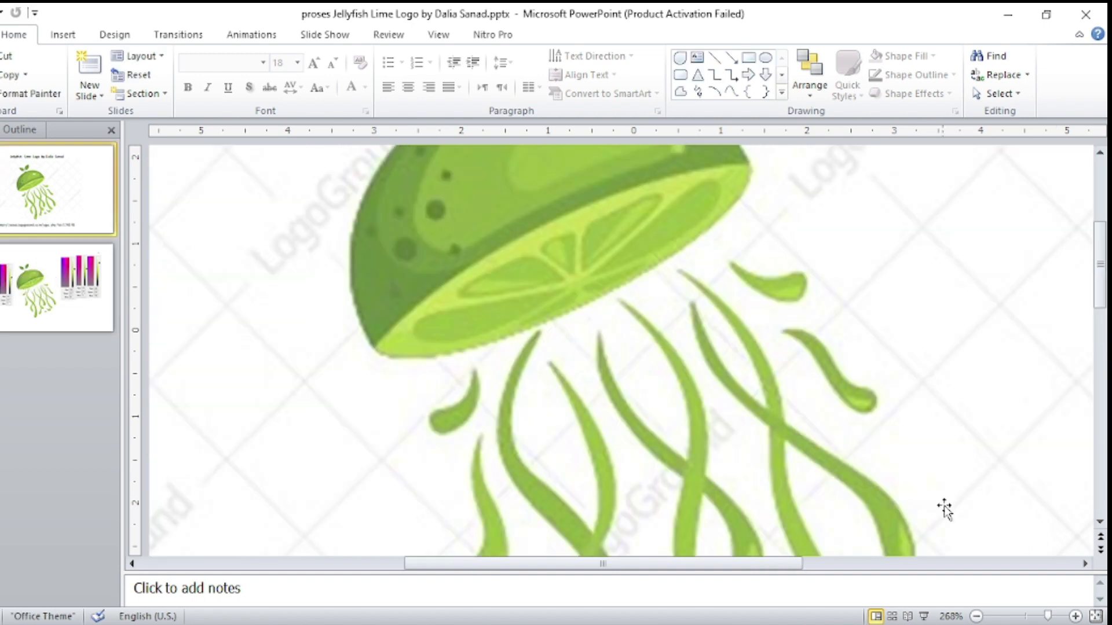
pyautogui.click(684, 95)
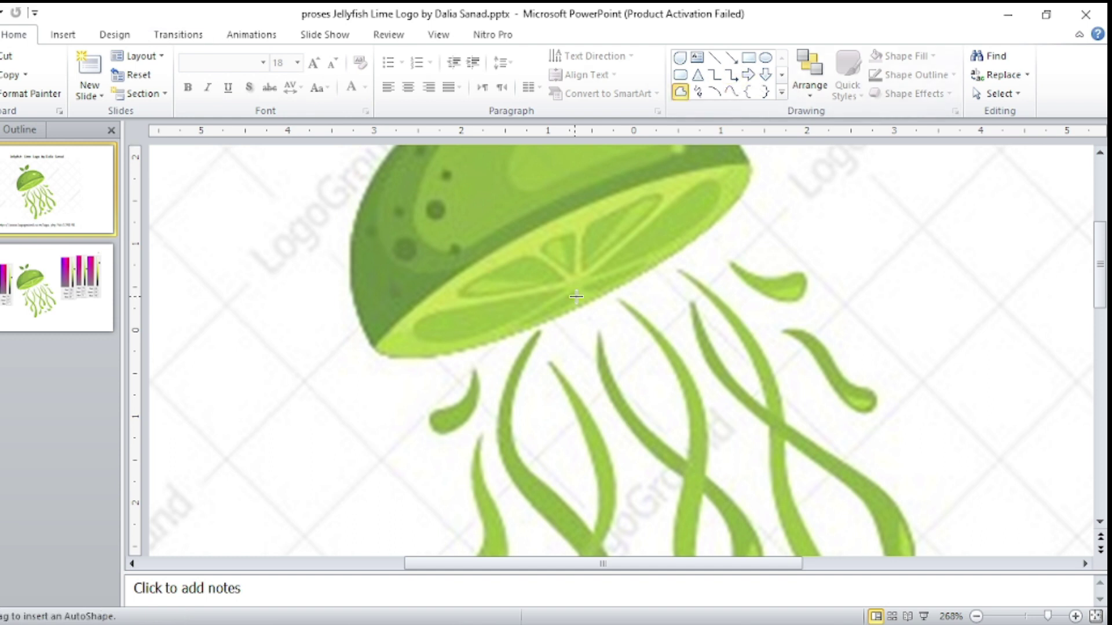
pyautogui.click(535, 282)
pyautogui.click(468, 282)
pyautogui.click(467, 293)
pyautogui.click(537, 281)
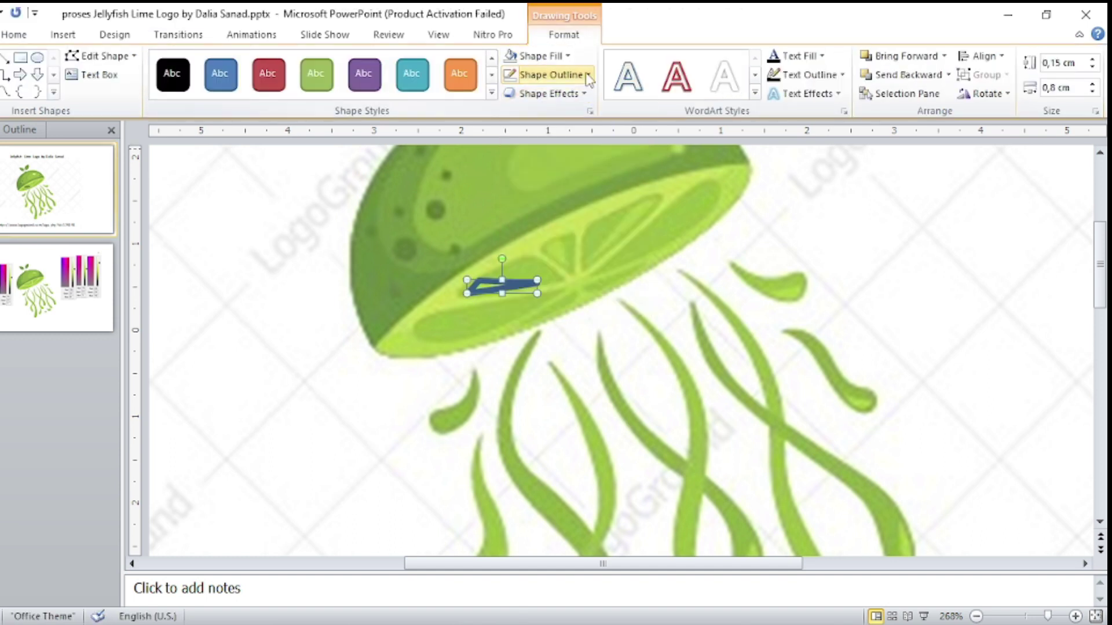
# Remove the segment's outline and give it a semi-transparent fill.
pyautogui.click(588, 74)
pyautogui.click(680, 290)
pyautogui.click(568, 55)
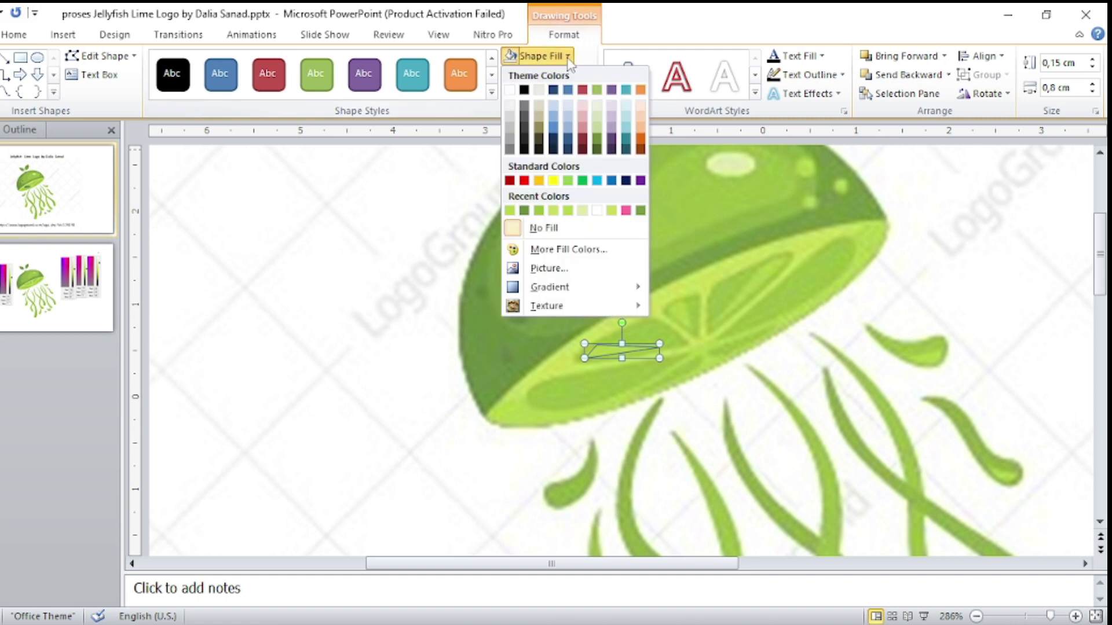
pyautogui.click(568, 249)
pyautogui.moveTo(294, 484); pyautogui.dragTo(372, 484)
pyautogui.click(506, 196)
pyautogui.click(567, 56)
pyautogui.click(568, 249)
pyautogui.click(507, 196)
# At 400% zoom, duplicate the segment and stretch the copy into a long segment.
pyautogui.click(101, 56)
pyautogui.click(107, 87)
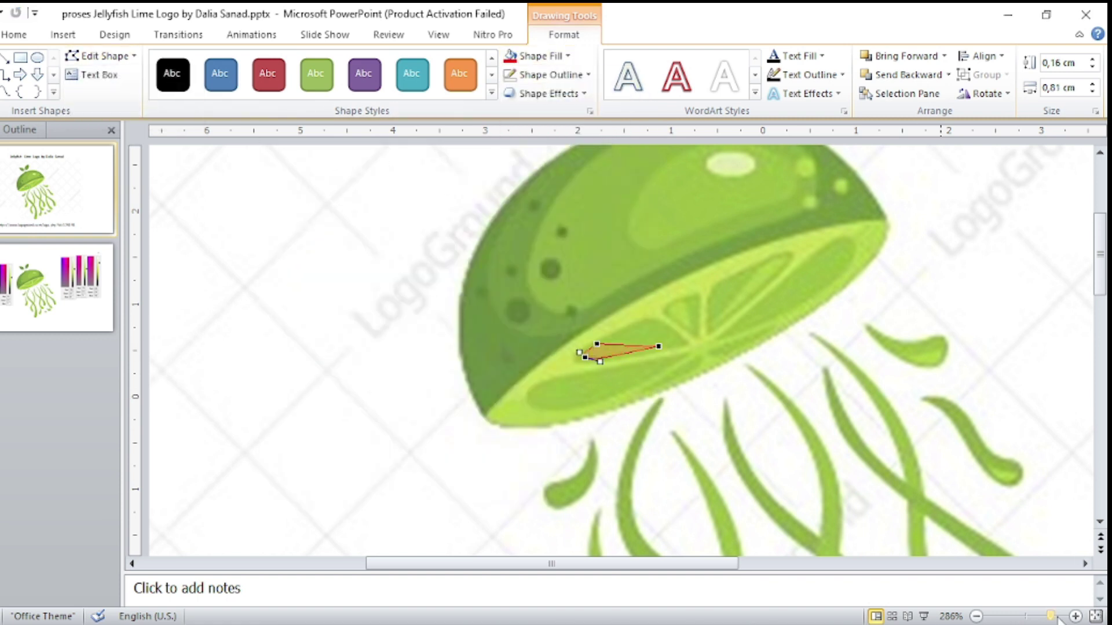
pyautogui.moveTo(1051, 616); pyautogui.dragTo(1066, 616)
pyautogui.hotkey('ctrl', 'd')
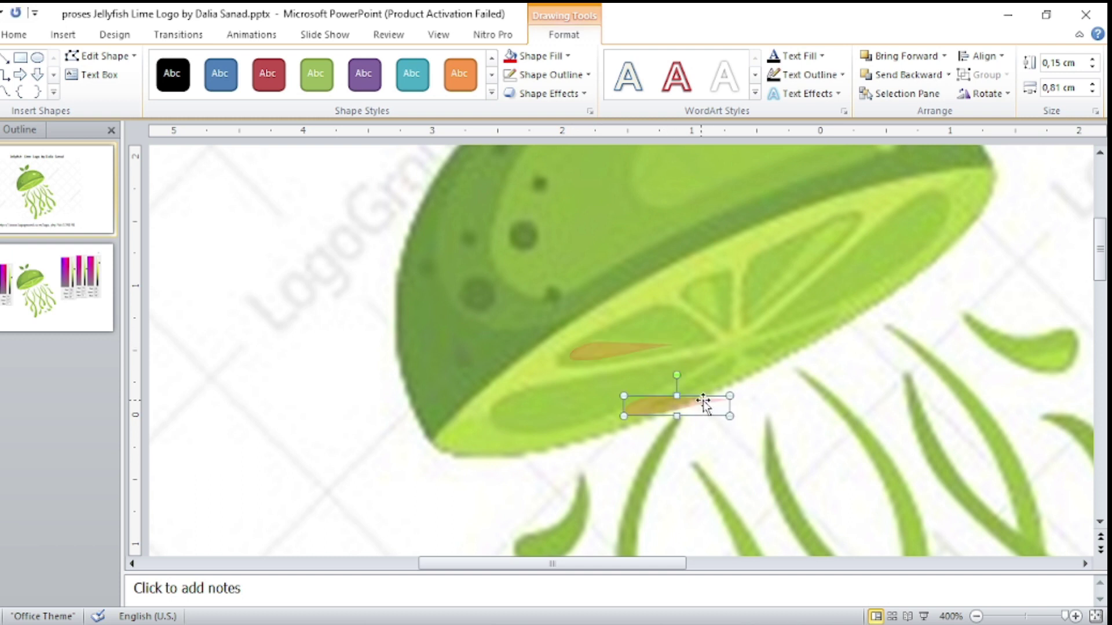
pyautogui.moveTo(669, 397); pyautogui.dragTo(692, 296)
pyautogui.click(102, 56)
pyautogui.click(105, 96)
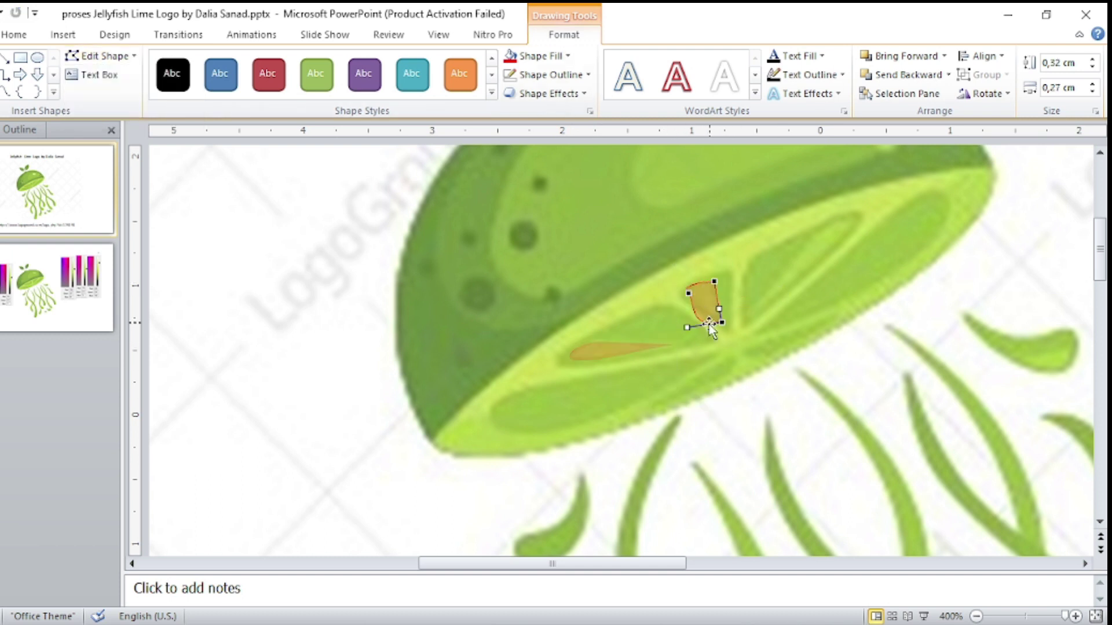
pyautogui.moveTo(808, 255); pyautogui.dragTo(761, 307)
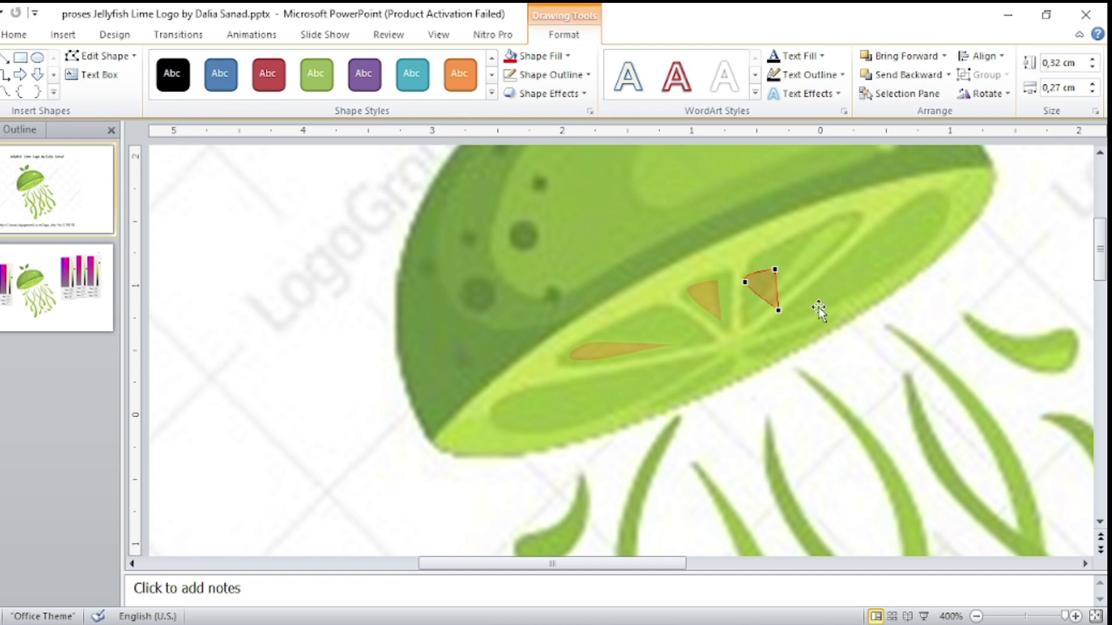
pyautogui.moveTo(828, 228)
pyautogui.mouseDown()
pyautogui.moveTo(812, 232)
pyautogui.moveTo(829, 236)
pyautogui.mouseUp()
# Fit the small triangle segment's top point and paste the three segments onto slide 2.
pyautogui.click(700, 298)
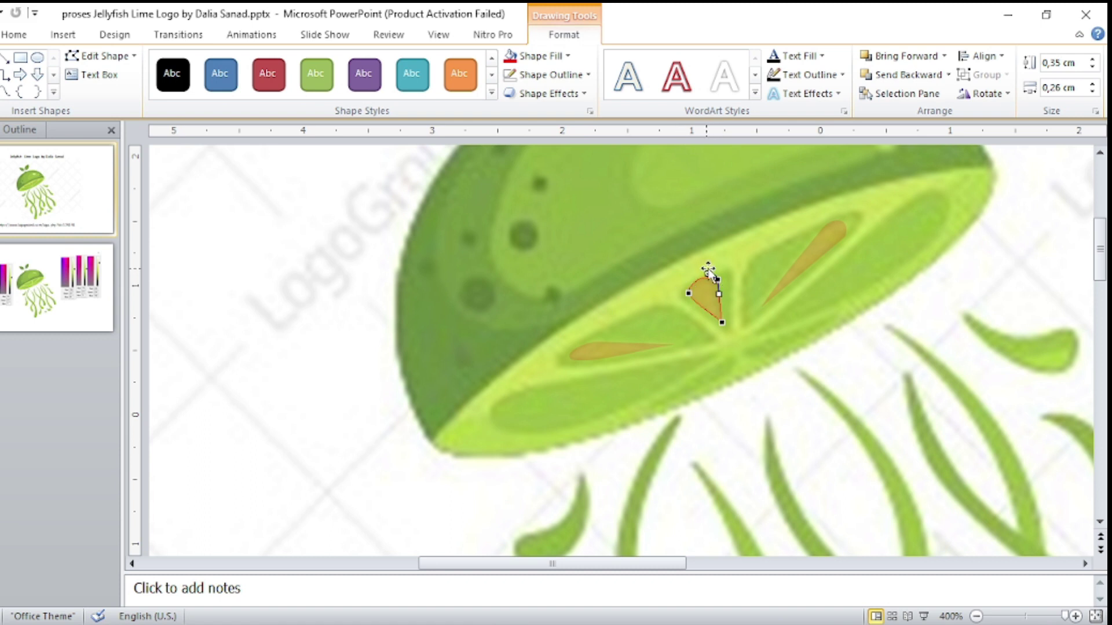
pyautogui.moveTo(708, 271); pyautogui.dragTo(719, 278)
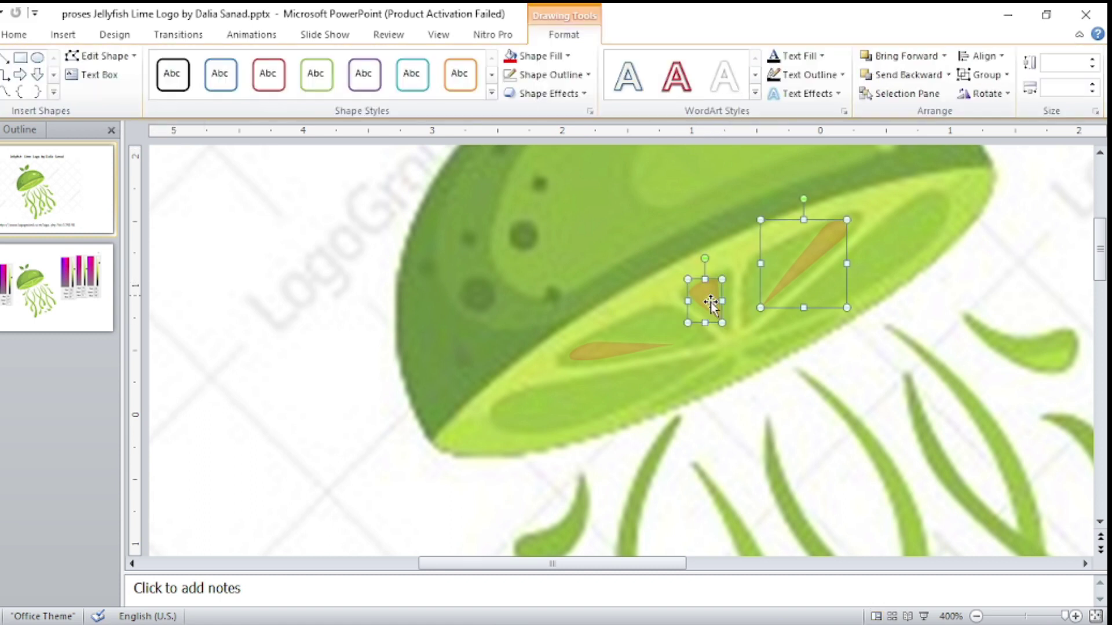
pyautogui.hotkey('ctrl', 'v')
# Fill the three pasted segments with a darker lime green.
pyautogui.click(574, 39)
pyautogui.click(565, 56)
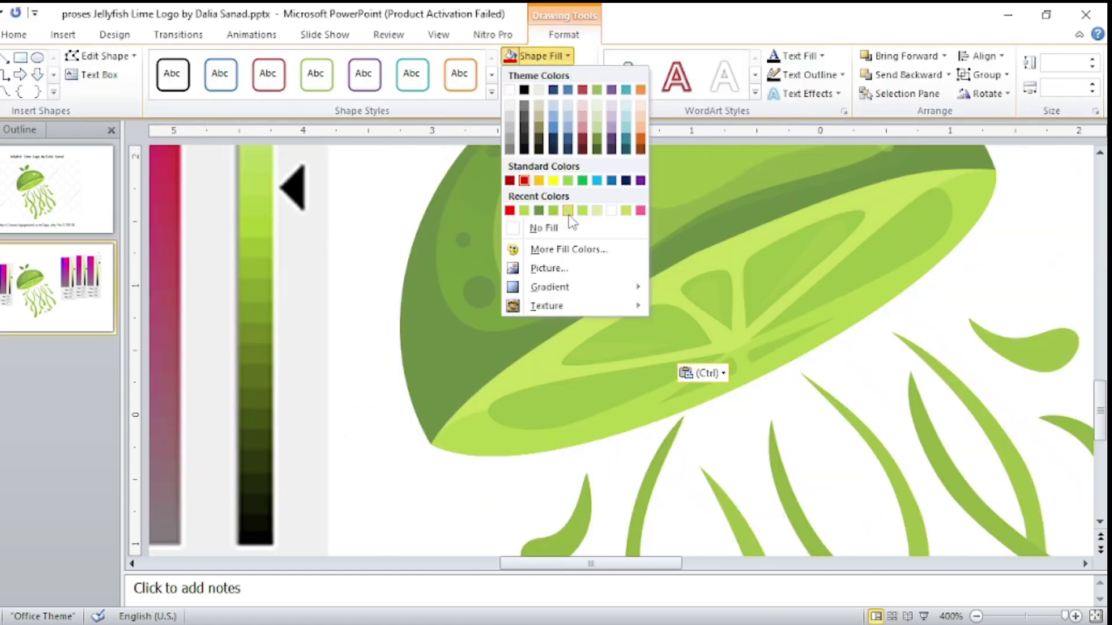
pyautogui.click(569, 249)
pyautogui.click(506, 196)
pyautogui.click(541, 55)
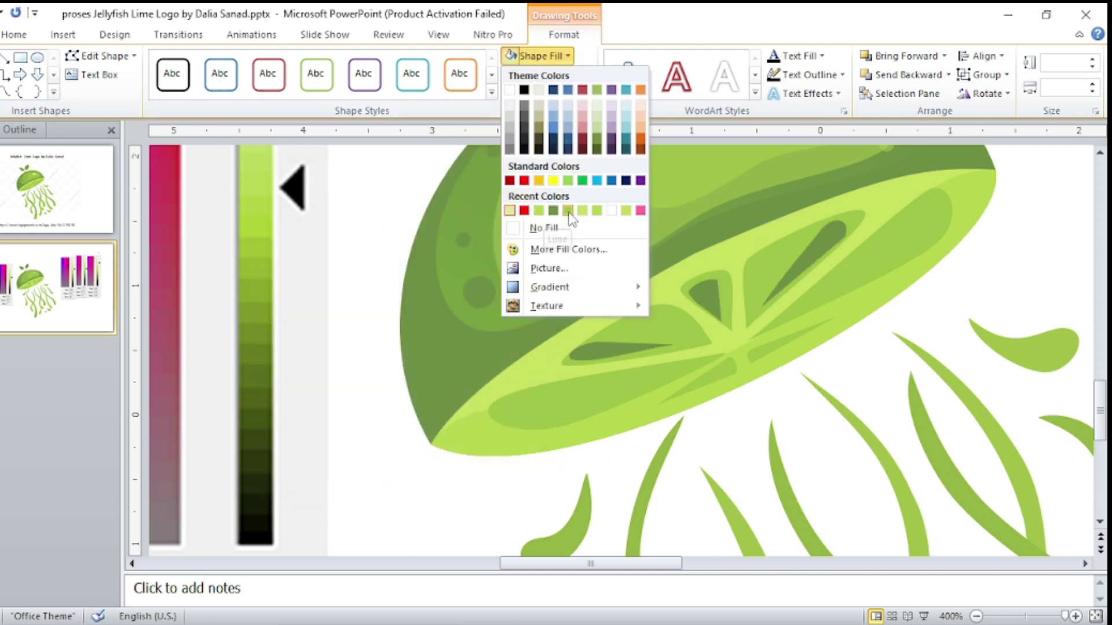
pyautogui.click(56, 226)
# Adjust the edit points of the small lower and elongated segments.
pyautogui.click(56, 287)
pyautogui.click(702, 288)
pyautogui.doubleClick(702, 290)
pyautogui.moveTo(718, 307); pyautogui.dragTo(726, 322)
pyautogui.click(561, 359)
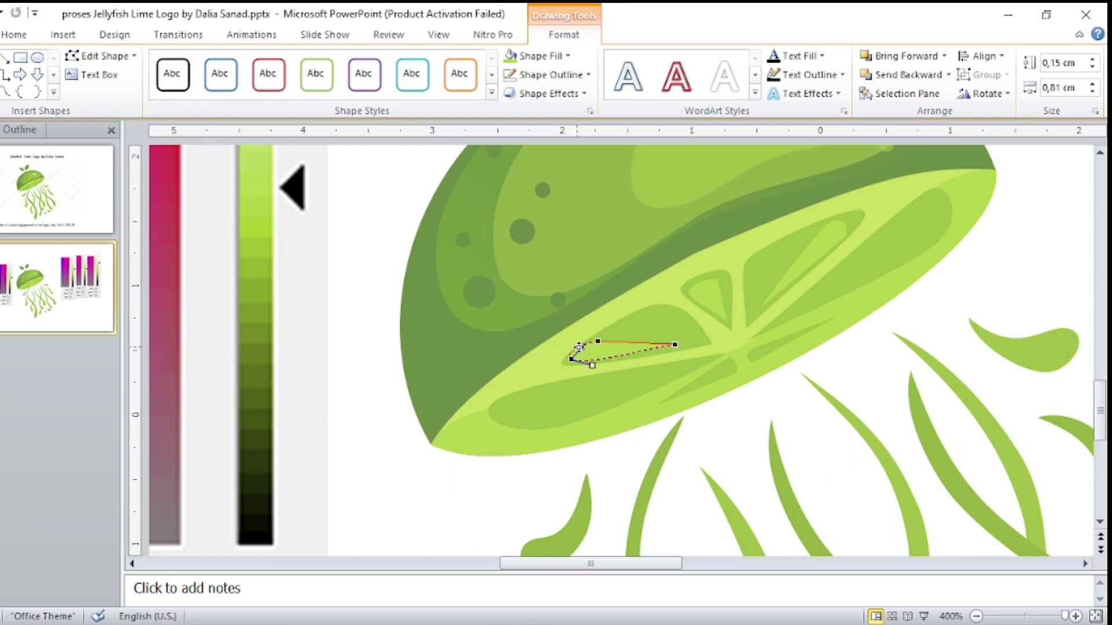
pyautogui.click(807, 265)
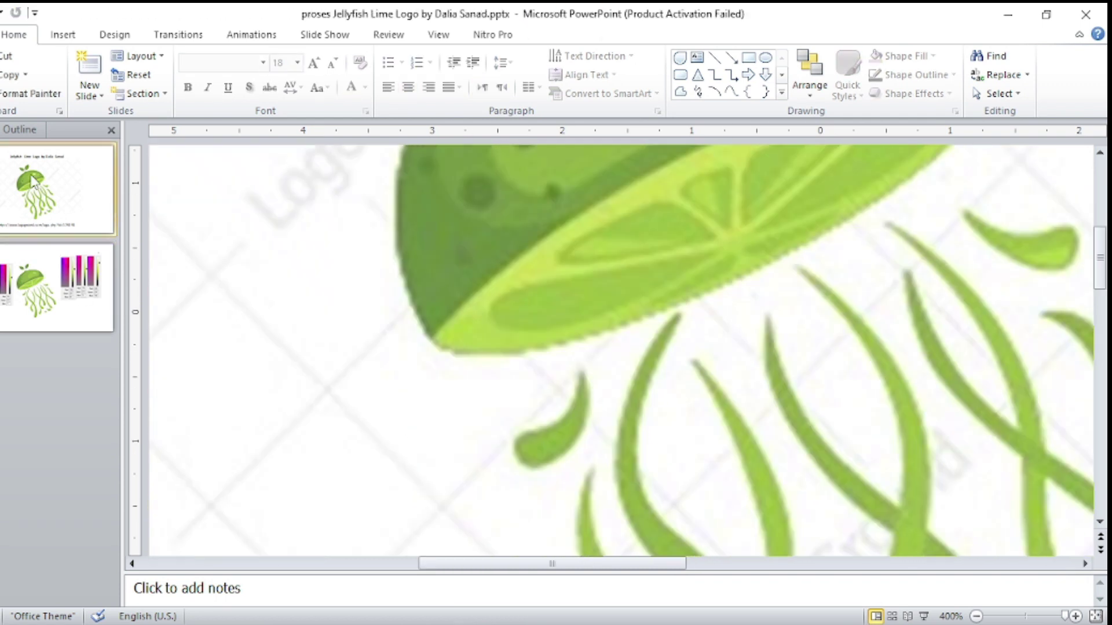
# Shorten the small tentacle by pulling its bottom point up, then return to slide 1.
pyautogui.click(116, 99)
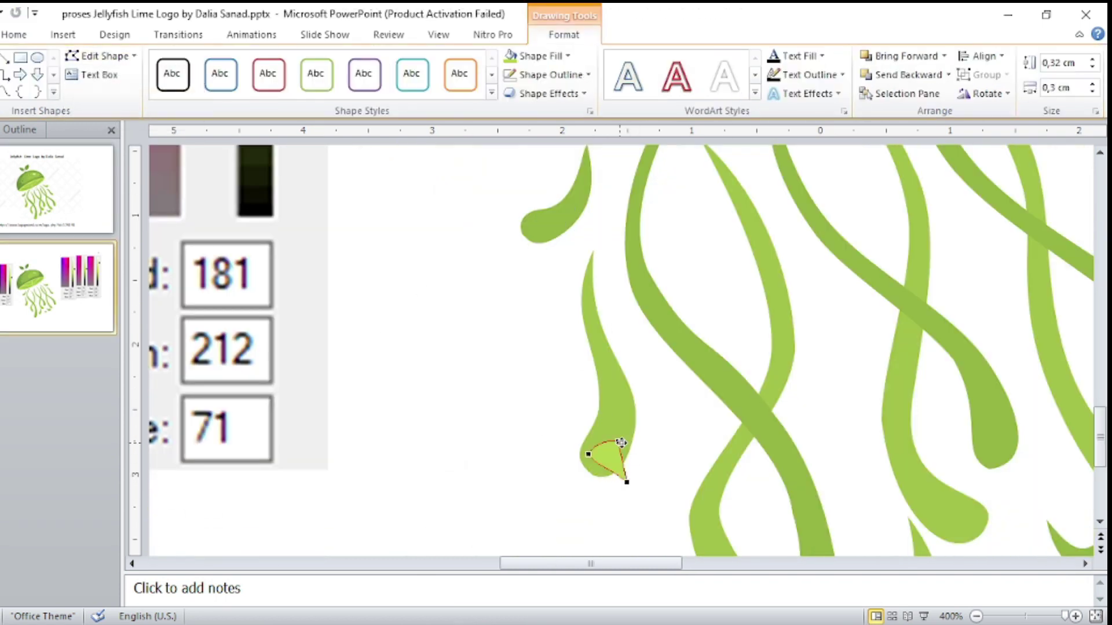
pyautogui.moveTo(626, 480); pyautogui.dragTo(601, 473)
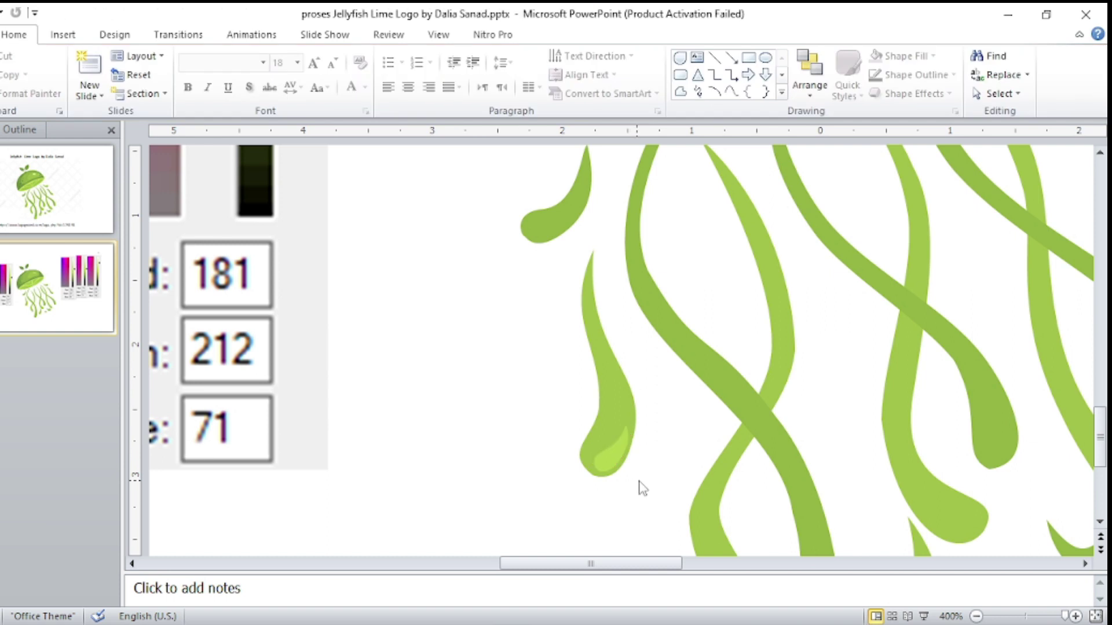
pyautogui.click(65, 226)
# Trace a no-fill Freeform triangle on a tentacle tip and curve its bottom into a teardrop.
pyautogui.click(680, 91)
pyautogui.moveTo(720, 426); pyautogui.dragTo(745, 474)
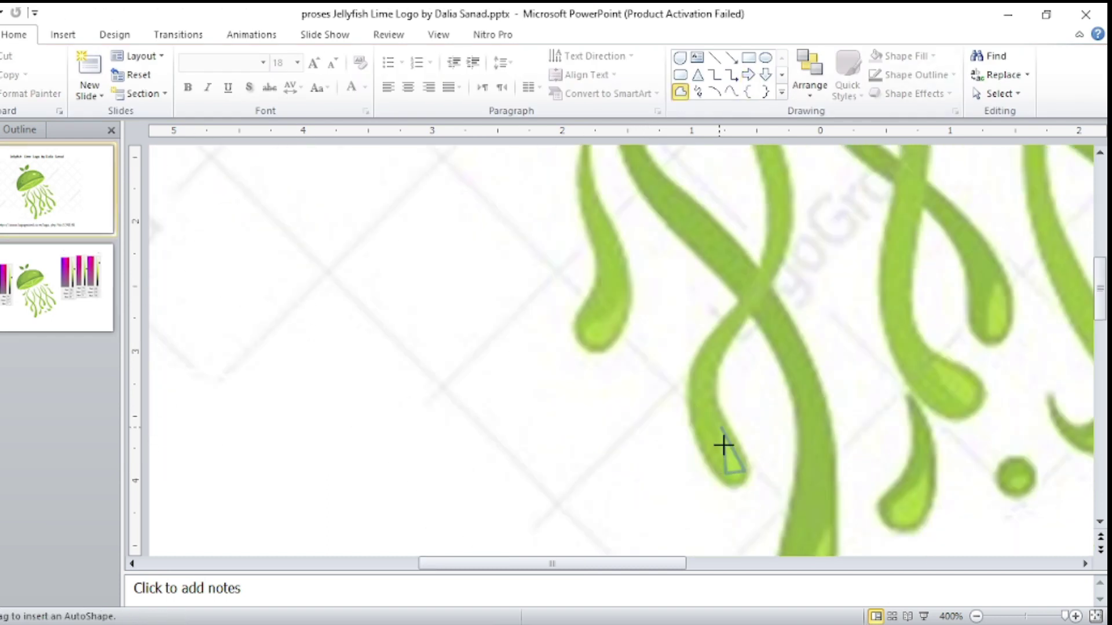
pyautogui.click(533, 55)
pyautogui.click(548, 74)
pyautogui.click(640, 199)
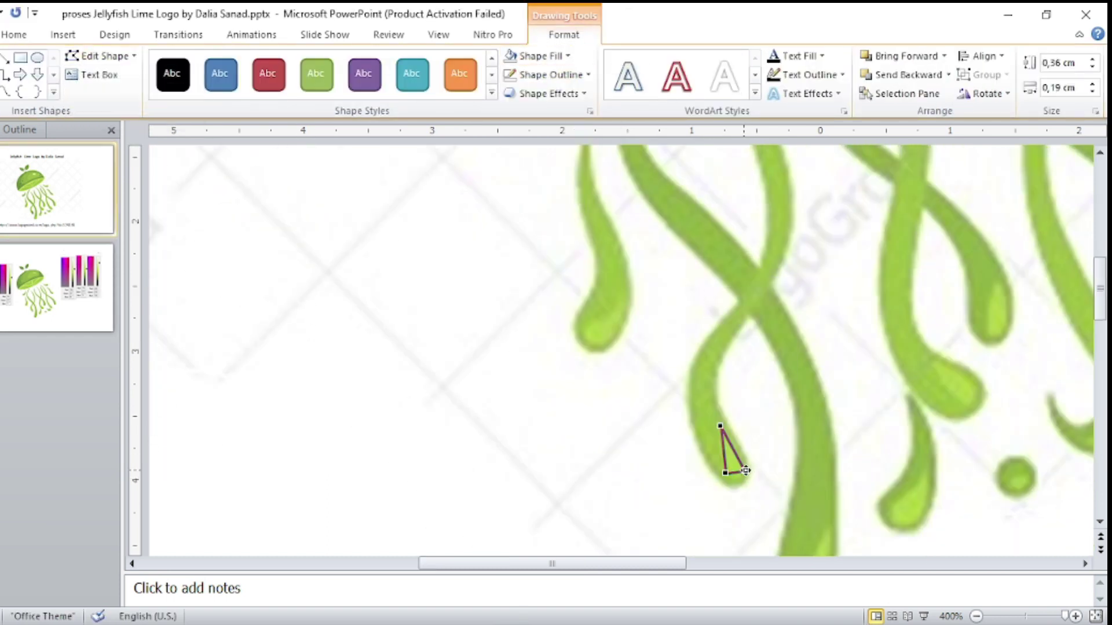
pyautogui.rightClick(736, 471)
pyautogui.click(773, 340)
pyautogui.rightClick(725, 473)
pyautogui.click(764, 400)
pyautogui.moveTo(724, 473); pyautogui.dragTo(778, 510)
pyautogui.scroll(-2, 450, 278)
# Reshape the copied teardrop's points to fit the lower tentacle tip.
pyautogui.doubleClick(797, 454)
pyautogui.moveTo(809, 458); pyautogui.dragTo(807, 496)
pyautogui.moveTo(790, 442)
pyautogui.mouseDown()
pyautogui.moveTo(828, 432)
pyautogui.moveTo(827, 422)
pyautogui.mouseUp()
pyautogui.hotkey('ctrl', 'z')
pyautogui.hotkey('ctrl', 'z')
pyautogui.moveTo(797, 458); pyautogui.dragTo(795, 443)
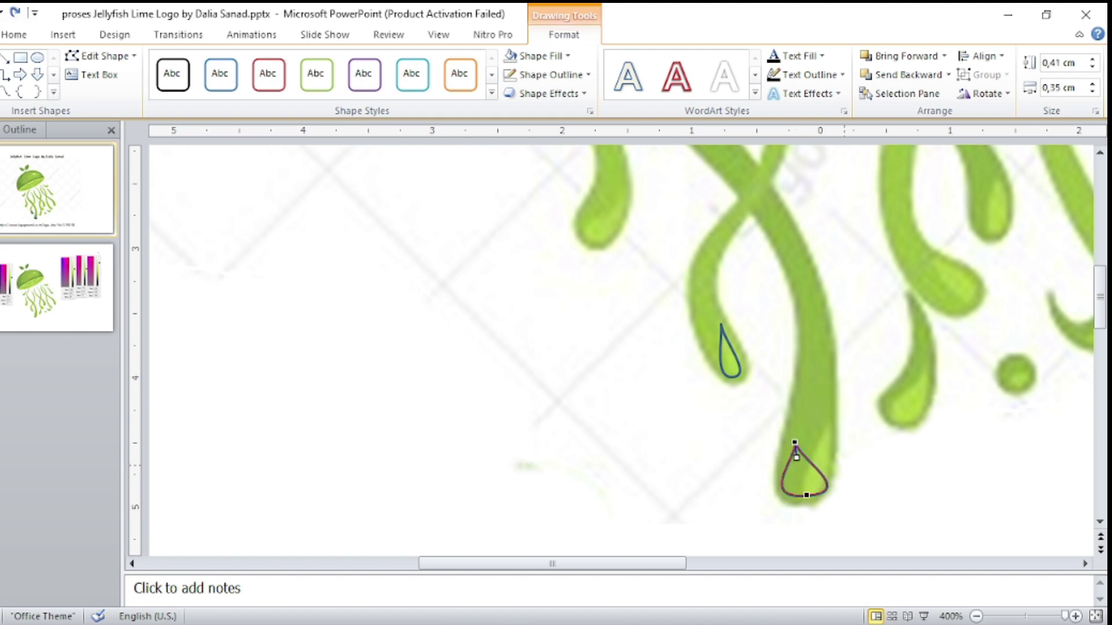
pyautogui.rightClick(803, 463)
pyautogui.click(814, 490)
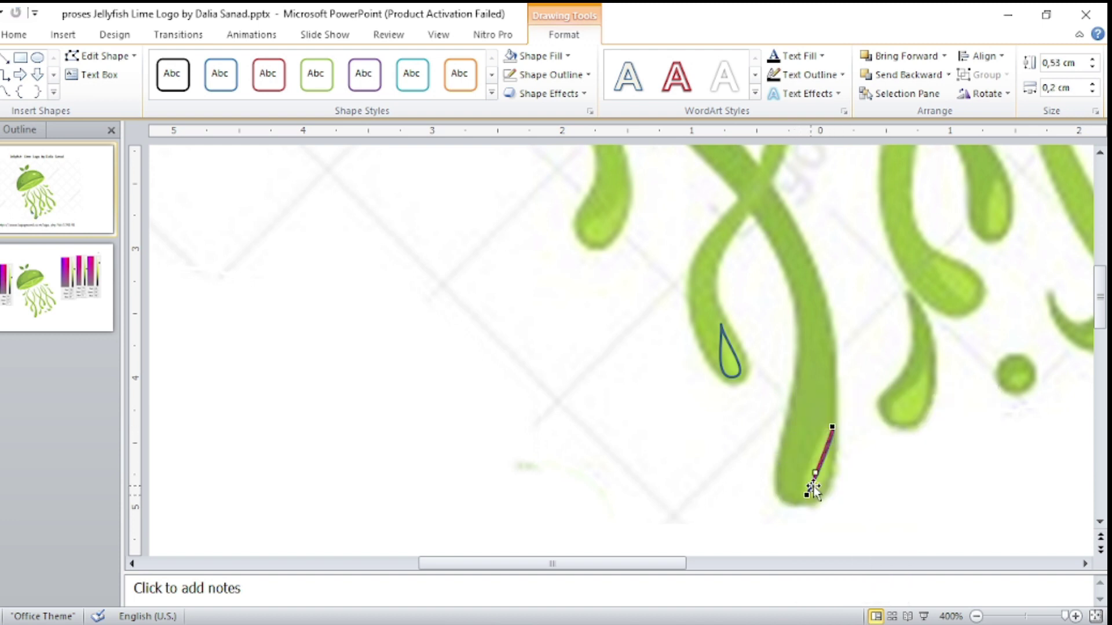
pyautogui.moveTo(822, 487); pyautogui.dragTo(801, 485)
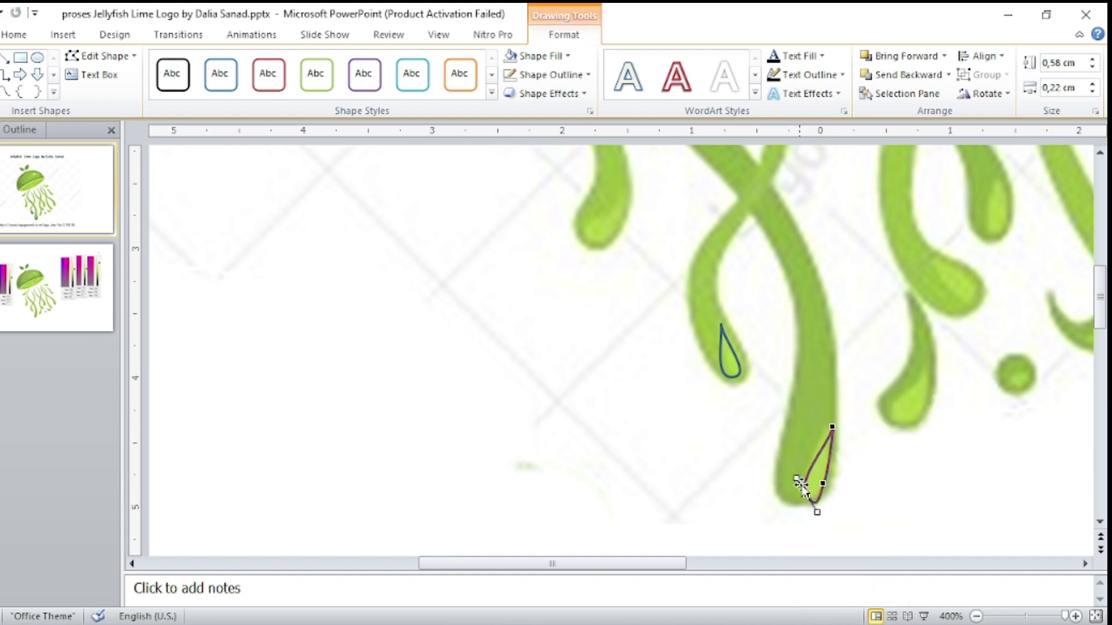
pyautogui.moveTo(833, 426); pyautogui.dragTo(828, 427)
pyautogui.click(806, 495)
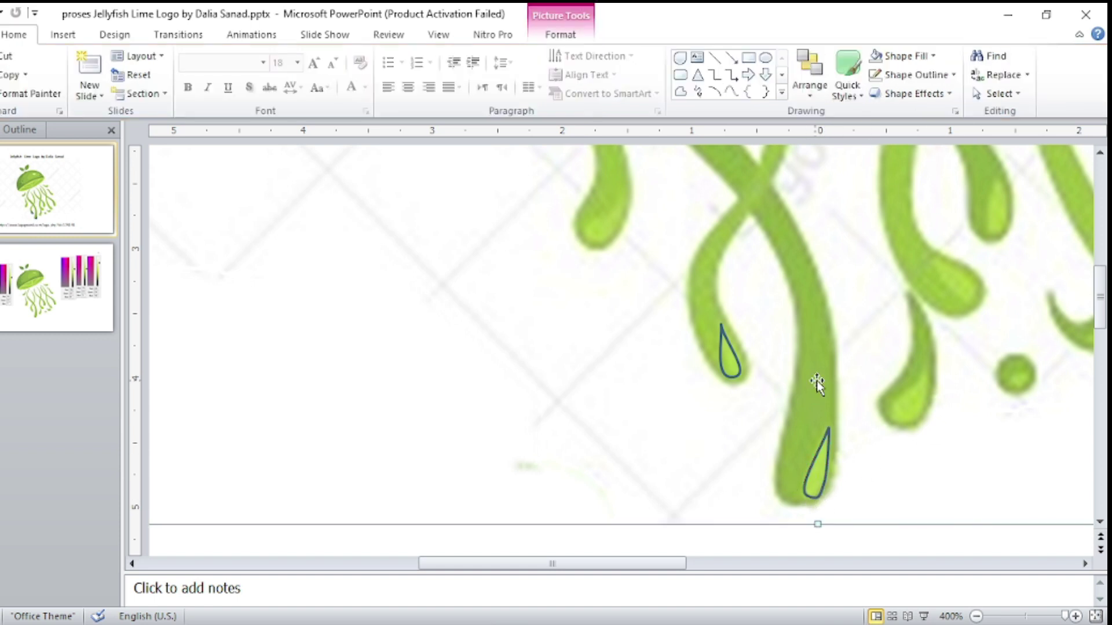
# Trace a Freeform triangle on the right tentacle tip with a ½ pt outline.
pyautogui.click(925, 363)
pyautogui.click(895, 401)
pyautogui.click(917, 418)
pyautogui.click(925, 364)
pyautogui.click(550, 74)
pyautogui.click(671, 306)
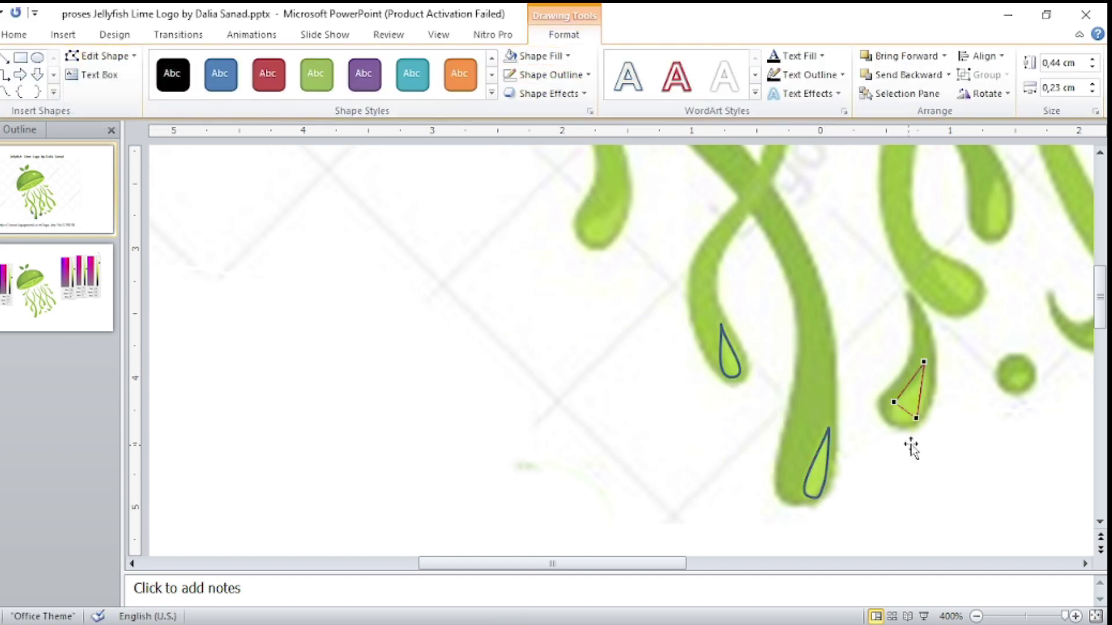
pyautogui.moveTo(881, 407); pyautogui.dragTo(885, 407)
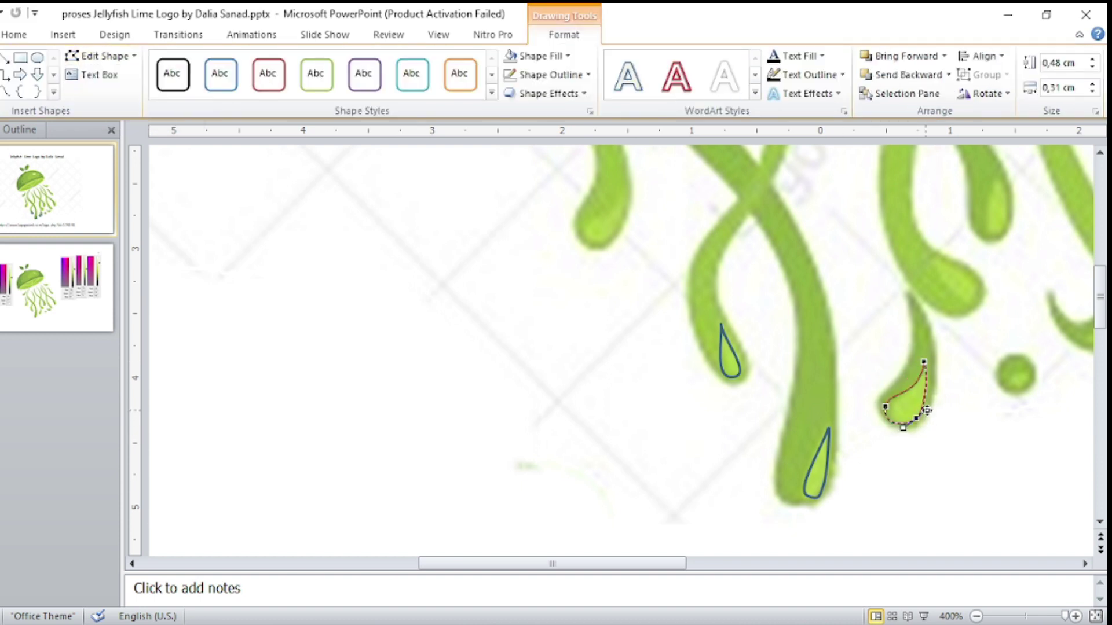
# Draw another Freeform highlight triangle with a thin outline and enter Edit Points.
pyautogui.scroll(1, 909, 405)
pyautogui.click(939, 305)
pyautogui.click(940, 306)
pyautogui.click(550, 74)
pyautogui.click(551, 246)
pyautogui.click(99, 56)
pyautogui.click(110, 81)
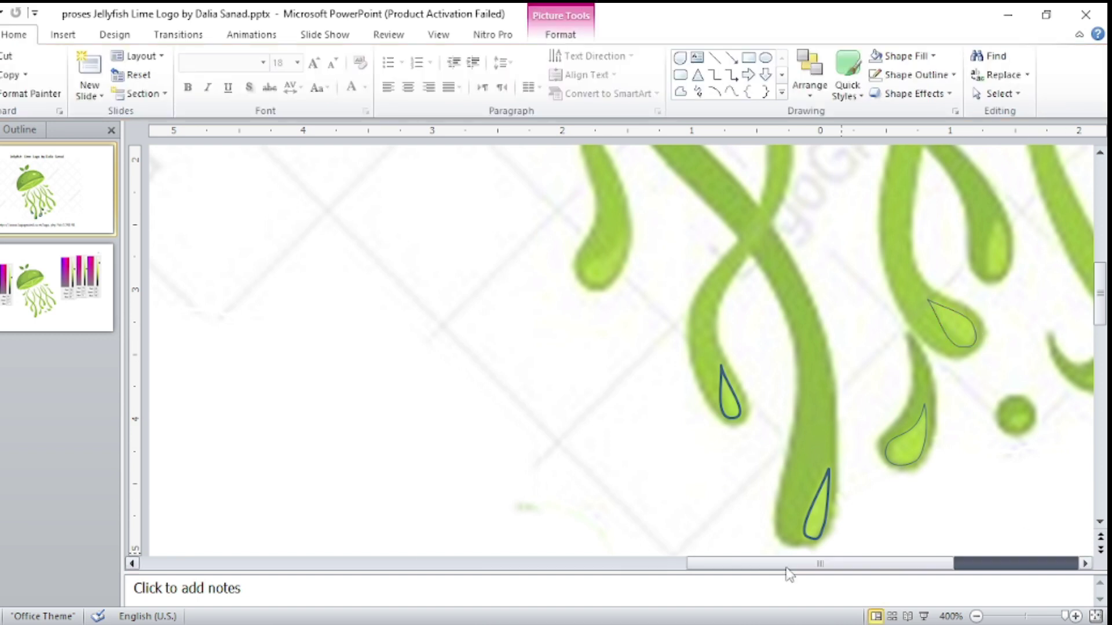
# Trace a no-fill, thin-outlined Freeform triangle on a tentacle tip and curve it into a teardrop.
pyautogui.hscroll(3, 841, 406)
pyautogui.scroll(1, 840, 405)
pyautogui.click(680, 92)
pyautogui.click(754, 284)
pyautogui.click(765, 334)
pyautogui.click(742, 335)
pyautogui.click(754, 283)
pyautogui.click(541, 56)
pyautogui.click(541, 179)
pyautogui.click(99, 55)
pyautogui.click(110, 81)
pyautogui.moveTo(769, 313); pyautogui.dragTo(769, 306)
# Trace a ½ pt outlined triangle on the right tentacle and adjust its top point.
pyautogui.click(681, 92)
pyautogui.click(866, 323)
pyautogui.click(931, 389)
pyautogui.click(903, 396)
pyautogui.click(867, 323)
pyautogui.click(548, 74)
pyautogui.click(688, 307)
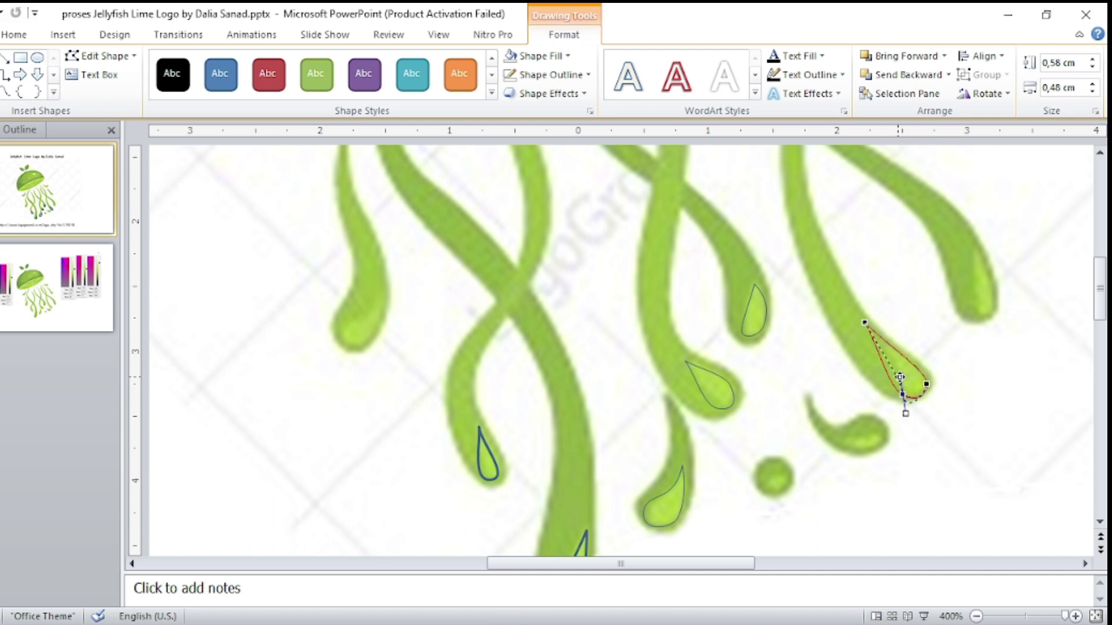
pyautogui.moveTo(861, 322); pyautogui.dragTo(865, 323)
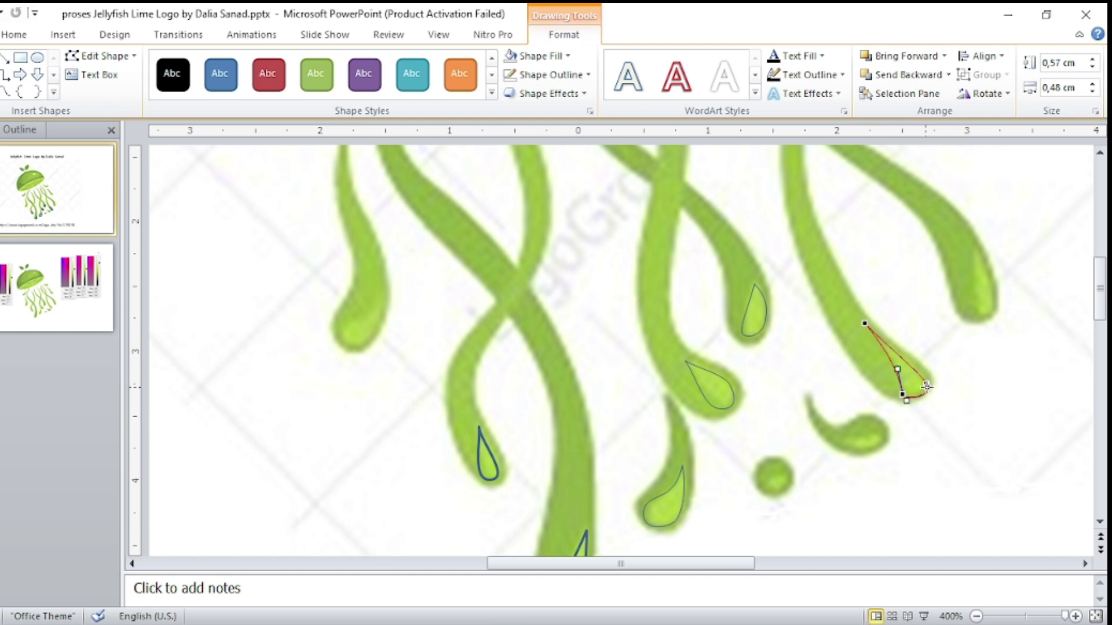
# Draw another thin-outlined triangle on a tentacle tip and edit its points into a teardrop.
pyautogui.click(14, 34)
pyautogui.moveTo(975, 249); pyautogui.dragTo(997, 310)
pyautogui.click(550, 75)
pyautogui.click(609, 228)
pyautogui.click(104, 56)
pyautogui.click(110, 87)
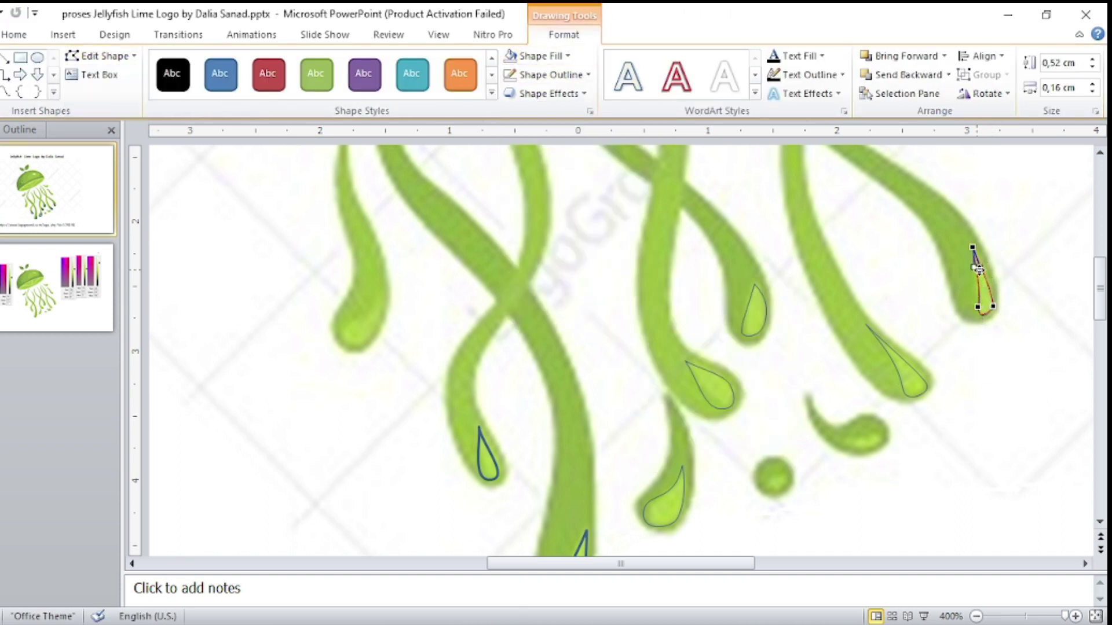
pyautogui.press('Escape')
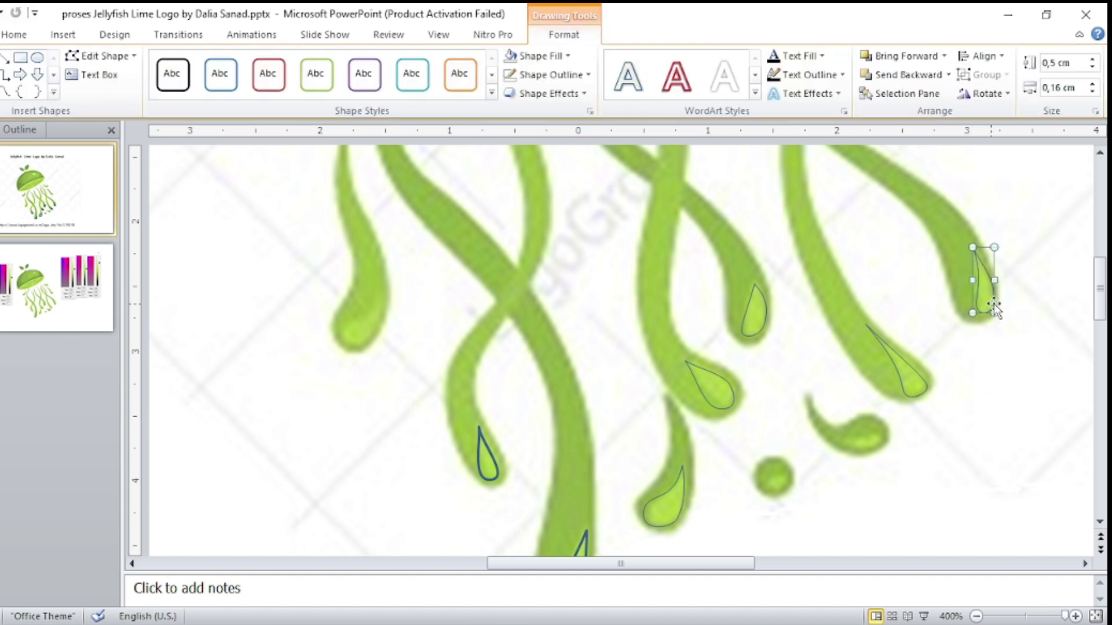
# Draw a small no-fill oval over the round drop.
pyautogui.click(37, 56)
pyautogui.moveTo(763, 478); pyautogui.dragTo(790, 498)
pyautogui.click(565, 56)
# Trace a thin-outlined Freeform blob on the curled tip and adjust its points.
pyautogui.click(533, 191)
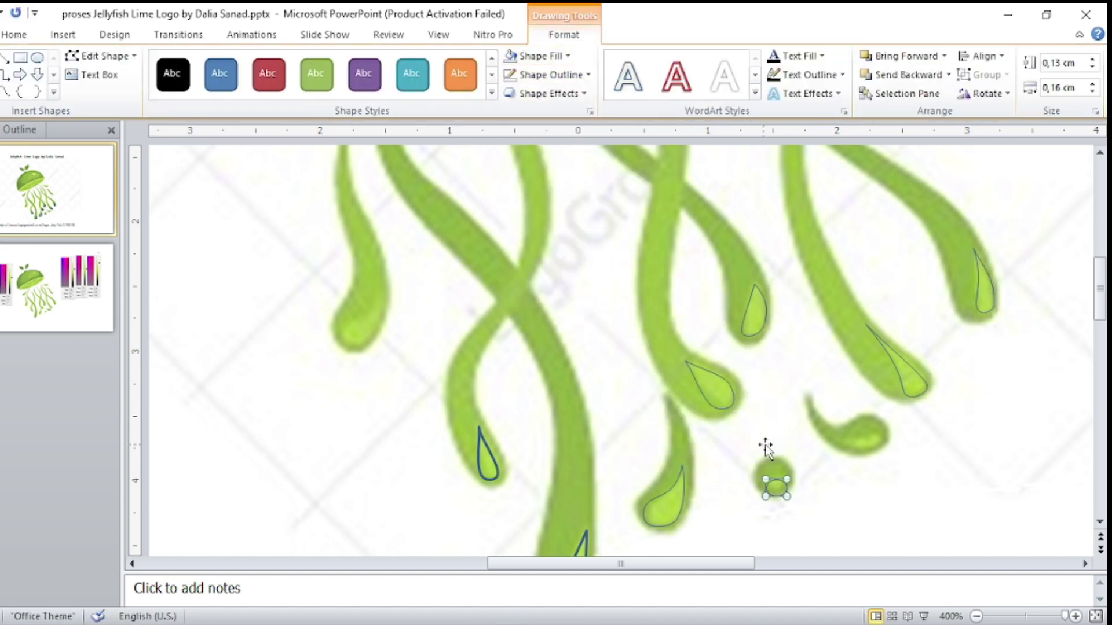
pyautogui.click(21, 77)
pyautogui.click(831, 435)
pyautogui.click(880, 437)
pyautogui.click(864, 449)
pyautogui.click(829, 437)
pyautogui.click(550, 74)
pyautogui.click(104, 56)
pyautogui.click(110, 87)
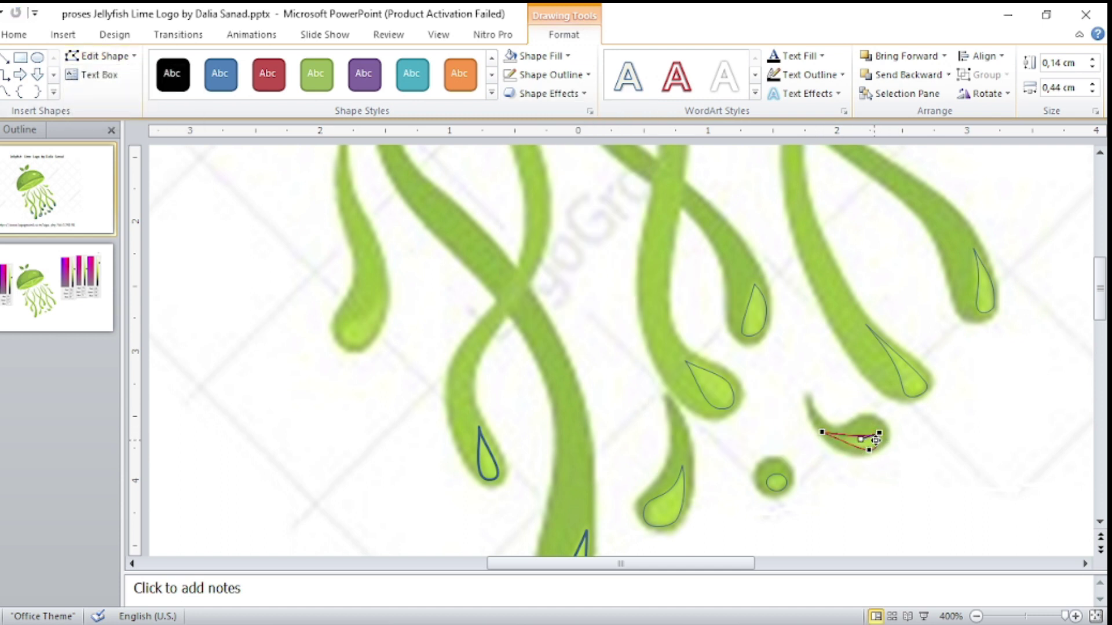
pyautogui.click(879, 435)
# Select all six highlight shapes, copy them, and move to slide 2.
pyautogui.keyDown('shift'); pyautogui.click(895, 370); pyautogui.keyUp('shift')
pyautogui.keyDown('shift'); pyautogui.click(983, 290); pyautogui.keyUp('shift')
pyautogui.keyDown('shift'); pyautogui.click(753, 313); pyautogui.keyUp('shift')
pyautogui.keyDown('shift'); pyautogui.click(712, 388); pyautogui.keyUp('shift')
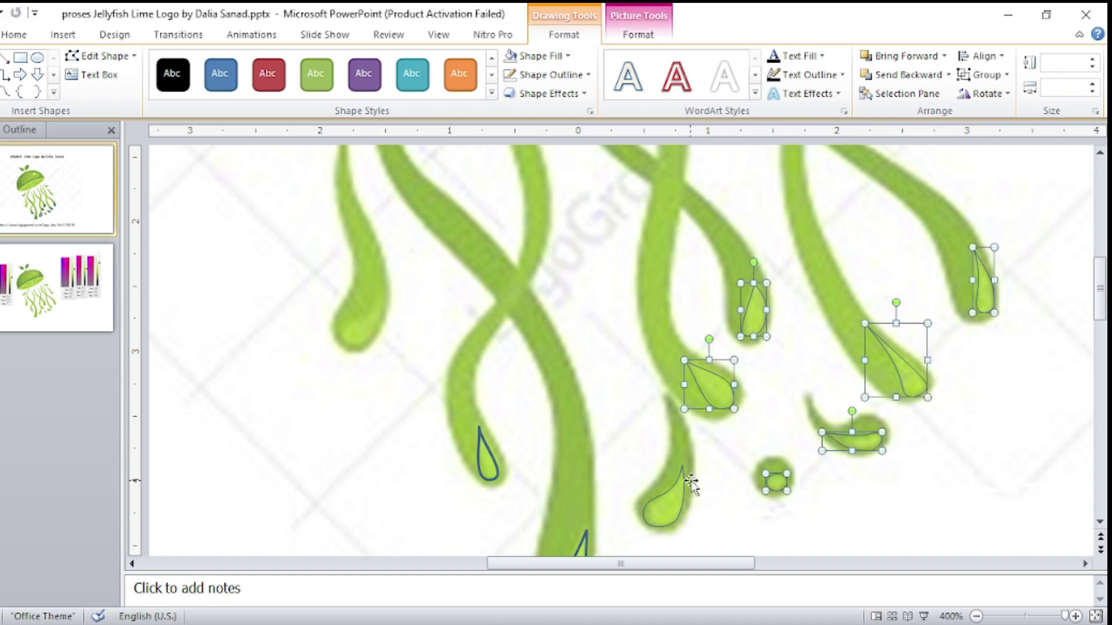
pyautogui.keyDown('shift'); pyautogui.click(664, 504); pyautogui.keyUp('shift')
pyautogui.keyDown('shift'); pyautogui.click(580, 542); pyautogui.keyUp('shift')
pyautogui.hotkey('ctrl', 'c')
pyautogui.press('pagedown')
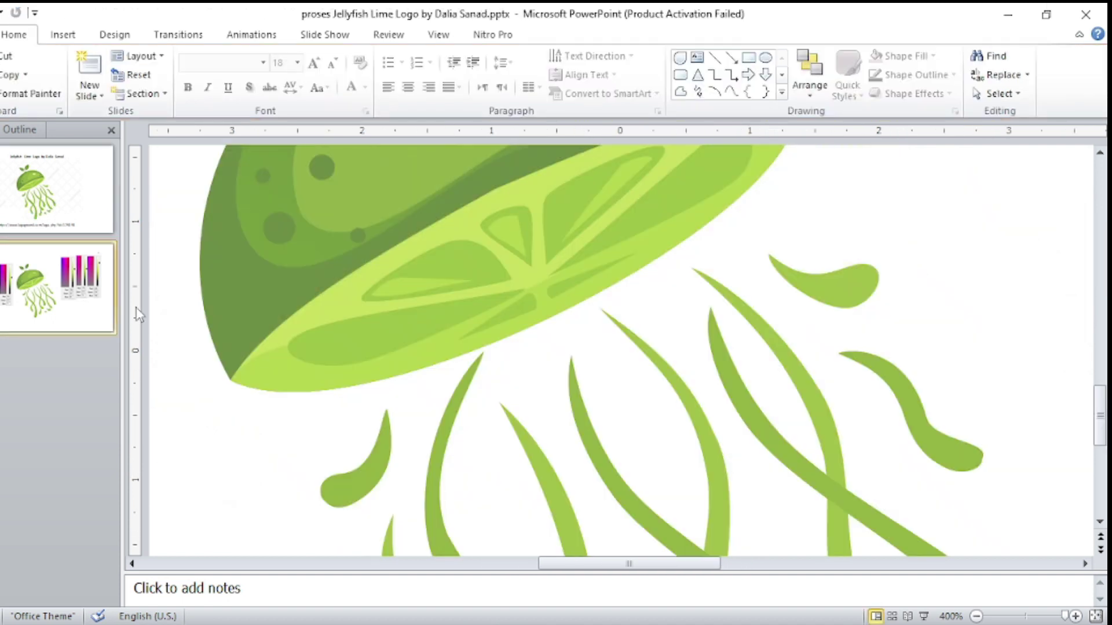
# Paste the highlights onto slide 2 and fill them light green.
pyautogui.hotkey('ctrl', 'v')
pyautogui.click(564, 34)
pyautogui.click(536, 55)
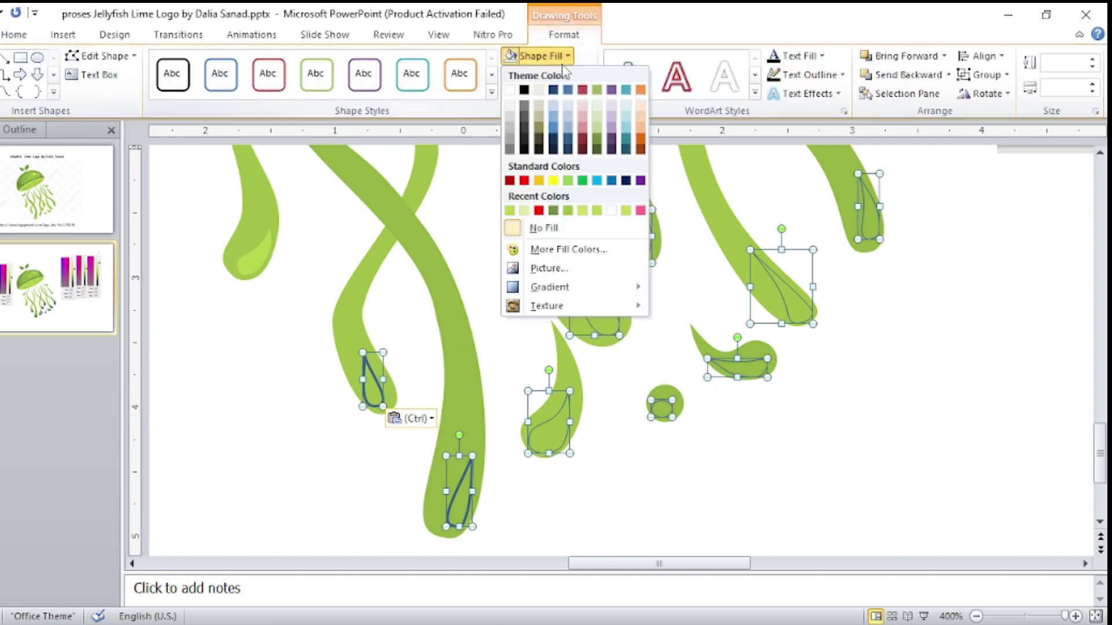
pyautogui.click(517, 212)
pyautogui.click(838, 459)
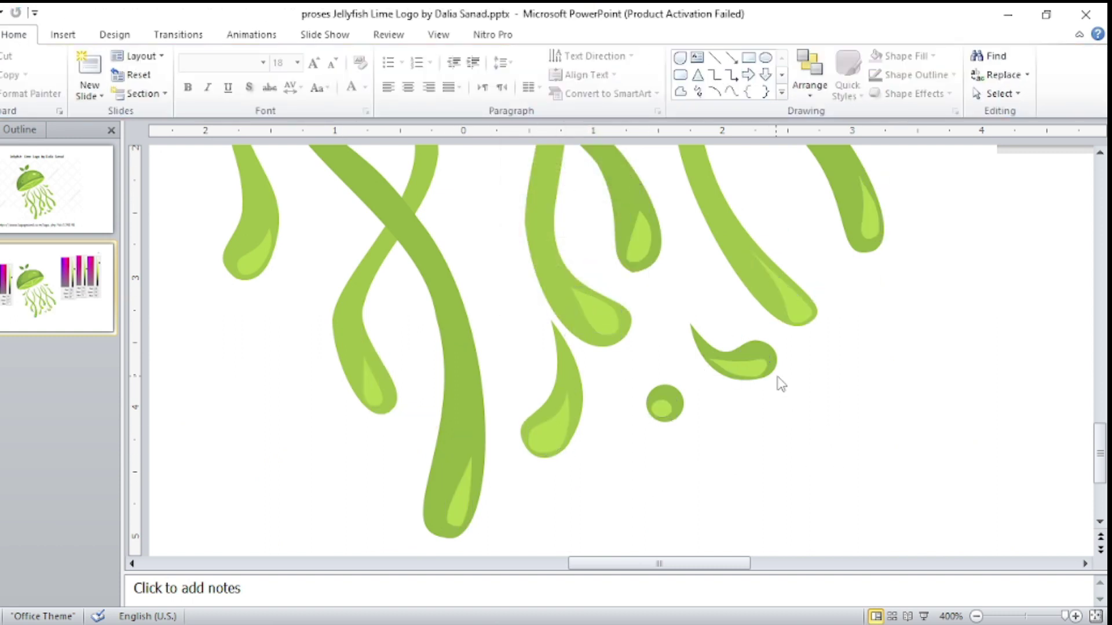
# Adjust a tentacle's curve by dragging a Bézier handle in Edit Points.
pyautogui.click(753, 371)
pyautogui.scroll(3, 348, 390)
pyautogui.click(536, 343)
pyautogui.moveTo(514, 355)
pyautogui.mouseDown()
pyautogui.moveTo(524, 388)
pyautogui.moveTo(524, 288)
pyautogui.mouseUp()
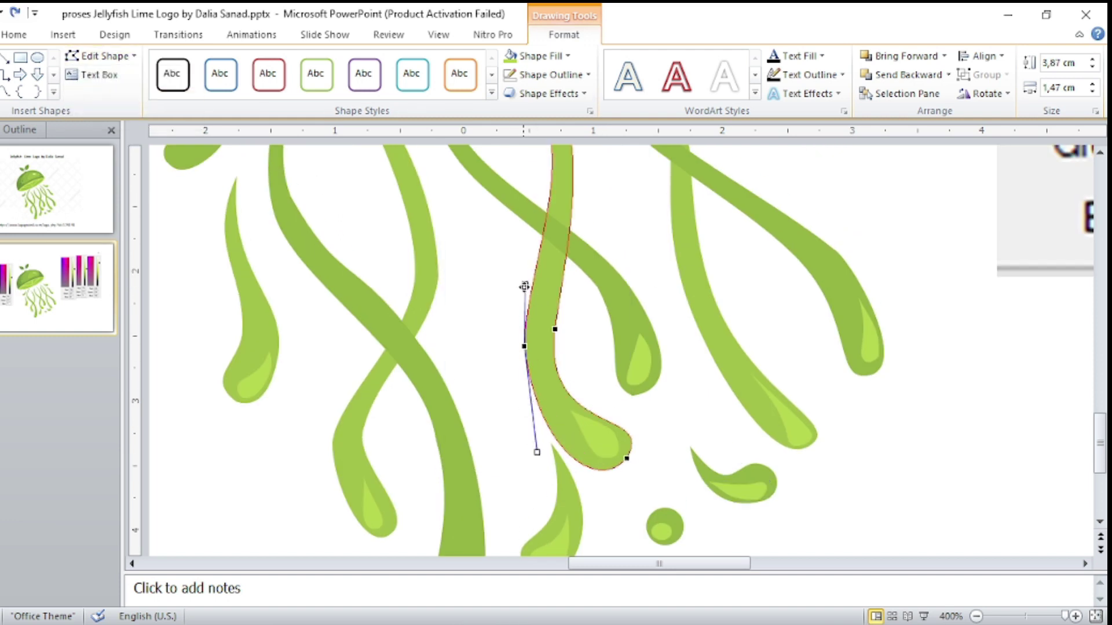
pyautogui.click(581, 404)
# Select two of the pasted highlight drops.
pyautogui.scroll(-3, 567, 471)
pyautogui.click(373, 382)
pyautogui.click(802, 310)
pyautogui.press('Escape')
pyautogui.click(599, 316)
pyautogui.keyDown('shift'); pyautogui.click(636, 245); pyautogui.keyUp('shift')
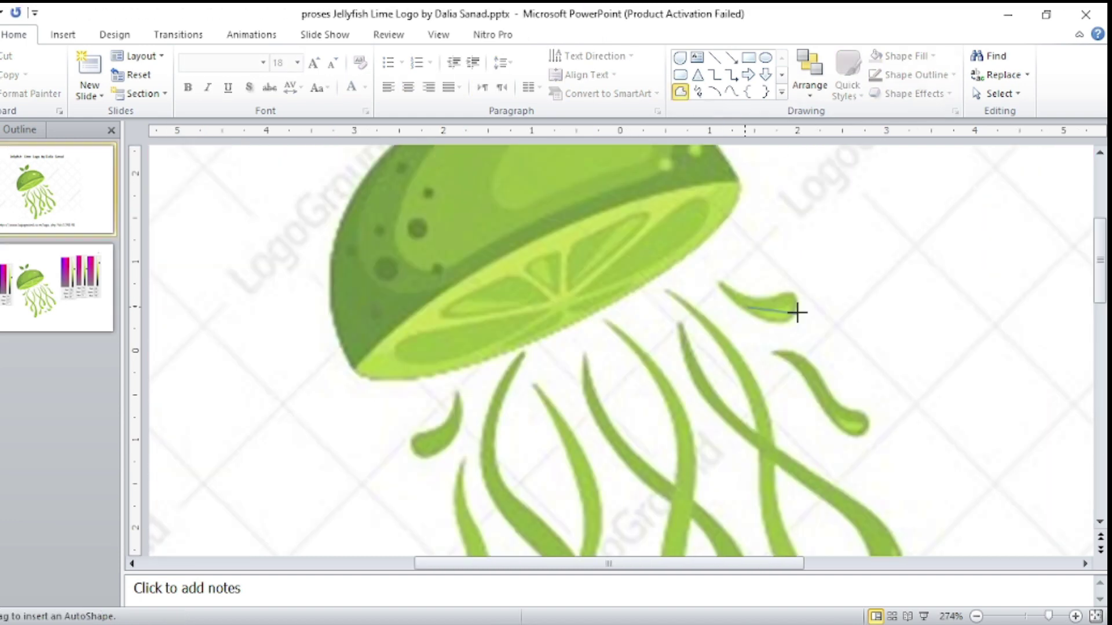
# Finish the small thin-outlined freeform on a curled tip, place a copy on the lower tip, and edit points.
pyautogui.doubleClick(782, 320)
pyautogui.click(548, 74)
pyautogui.click(707, 290)
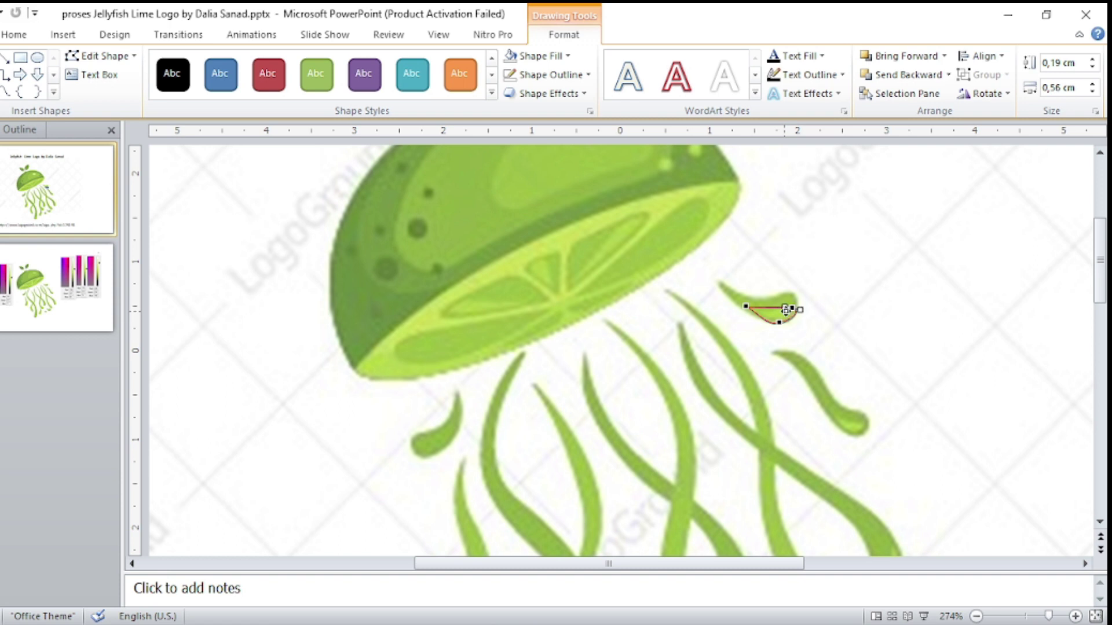
pyautogui.moveTo(806, 347); pyautogui.dragTo(845, 423)
pyautogui.click(462, 528)
pyautogui.click(845, 423)
pyautogui.click(894, 449)
pyautogui.click(862, 423)
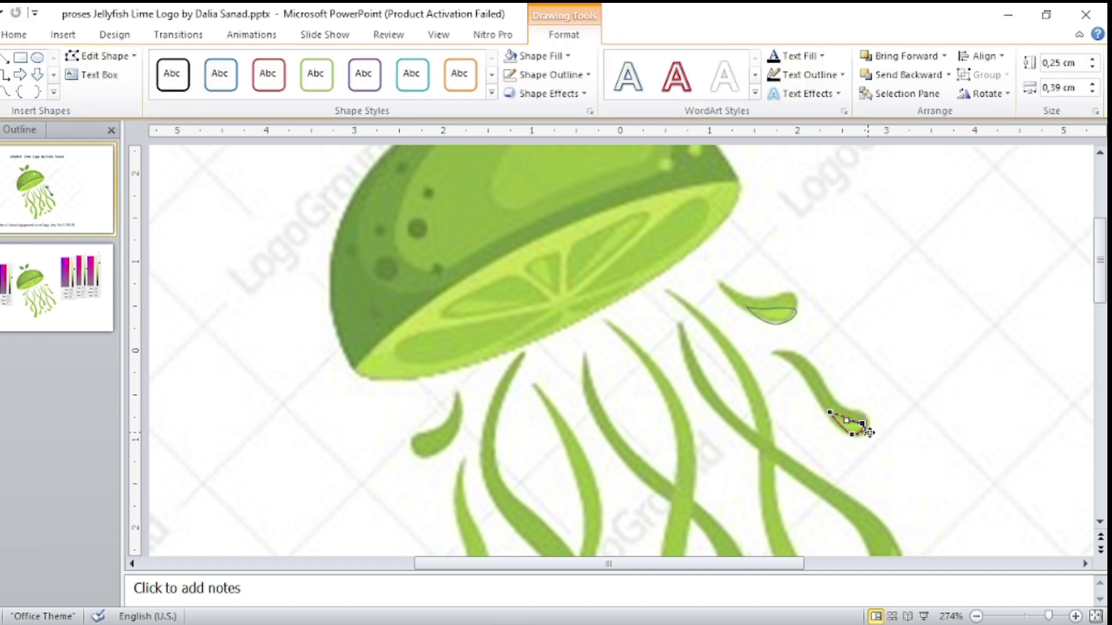
# Copy both small highlights and paste them onto slide 2's logo.
pyautogui.click(770, 311)
pyautogui.keyDown('shift'); pyautogui.click(846, 420); pyautogui.keyUp('shift')
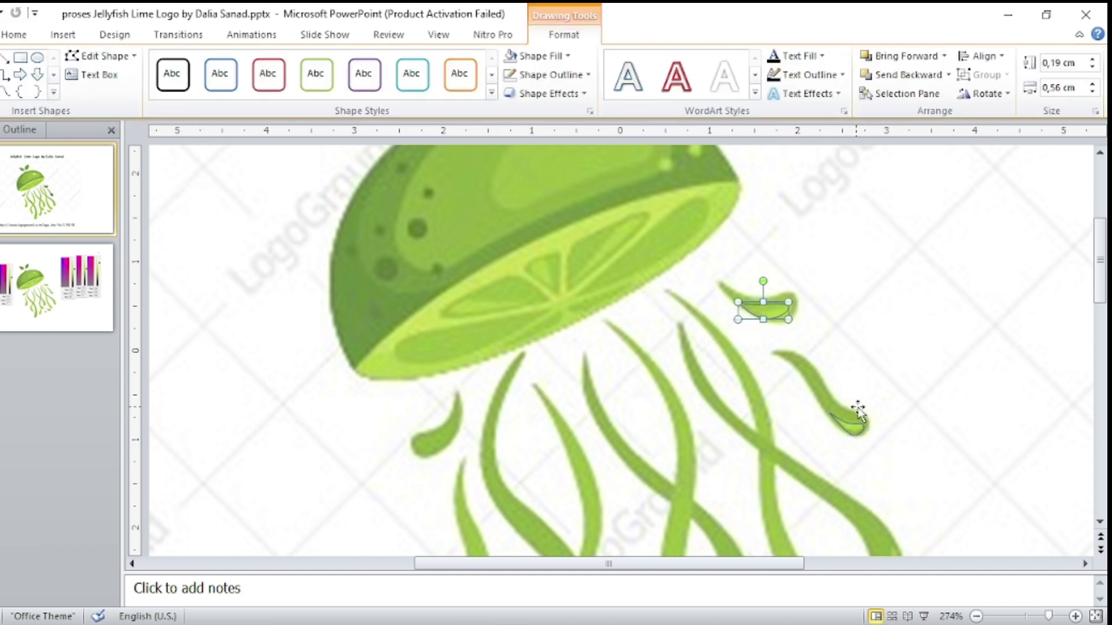
pyautogui.hotkey('ctrl', 'c')
pyautogui.press('pagedown')
pyautogui.hotkey('ctrl', 'v')
# Select the pasted lower tentacle-tip highlight and open its shape format options with Alt+J, D, E.
pyautogui.click(856, 431)
pyautogui.hotkey('alt', 'j')
pyautogui.press('d')
pyautogui.press('e')
pyautogui.press('e')
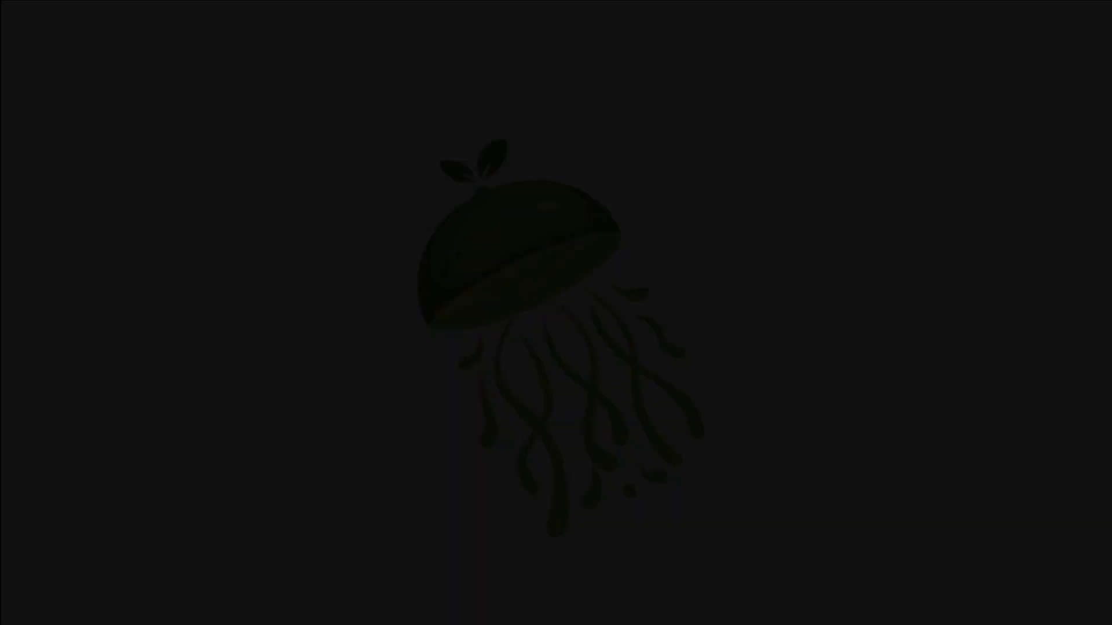